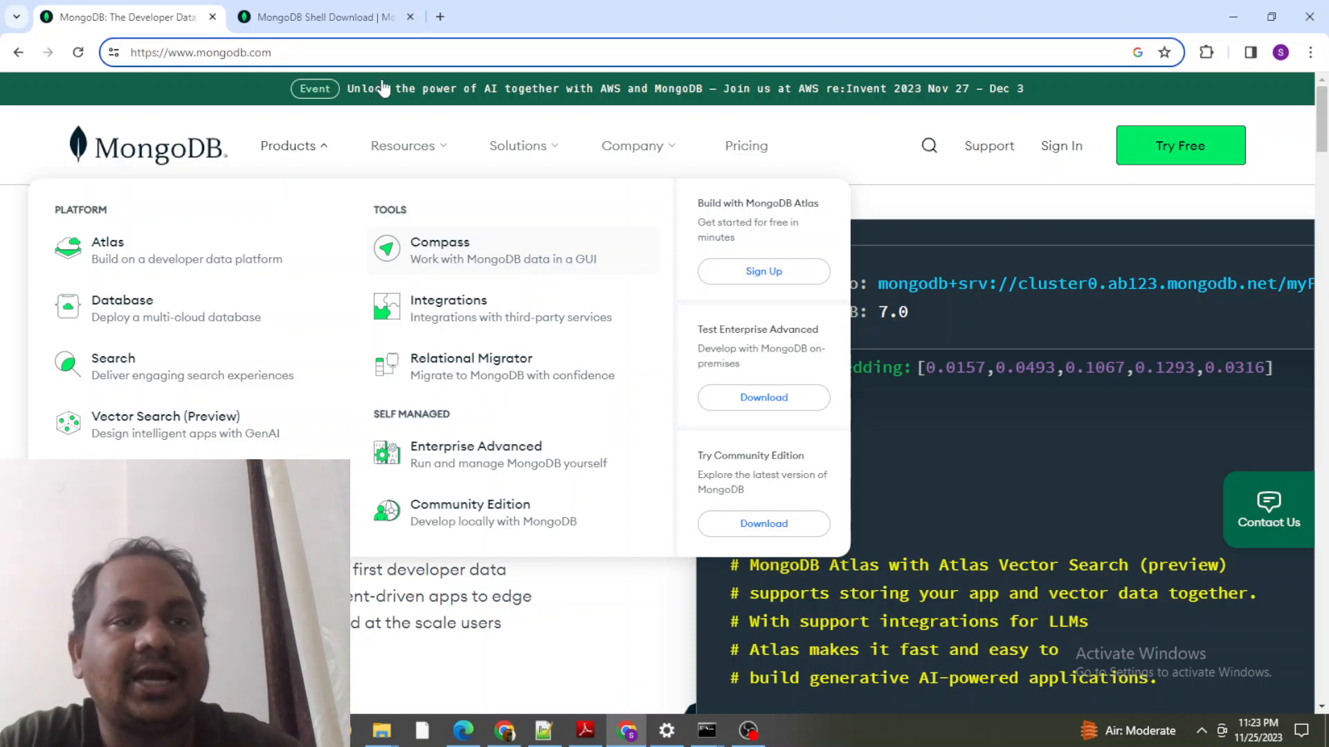
# Step: Open the MongoDB Community Edition download page from the products on the MongoDB website and switch to it
pyautogui.moveTo(273, 52); pyautogui.dragTo(78, 54)
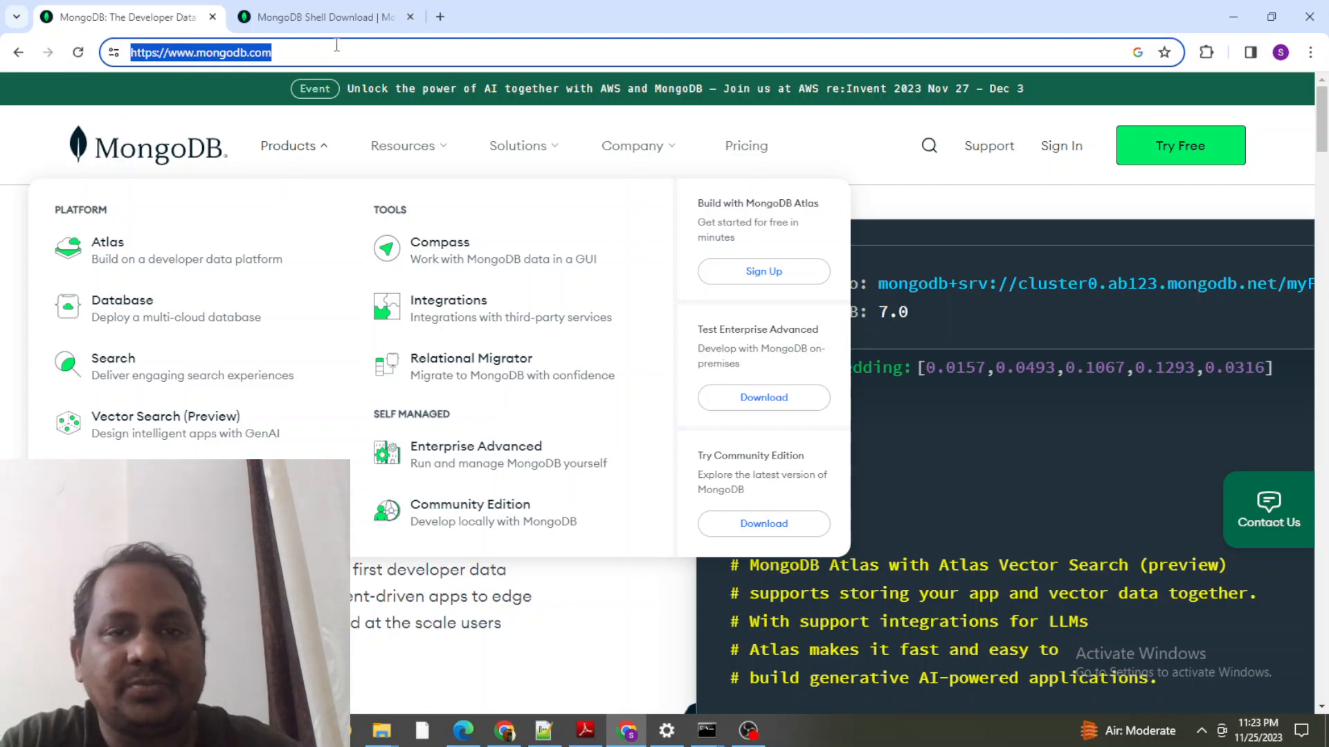
pyautogui.click(327, 147)
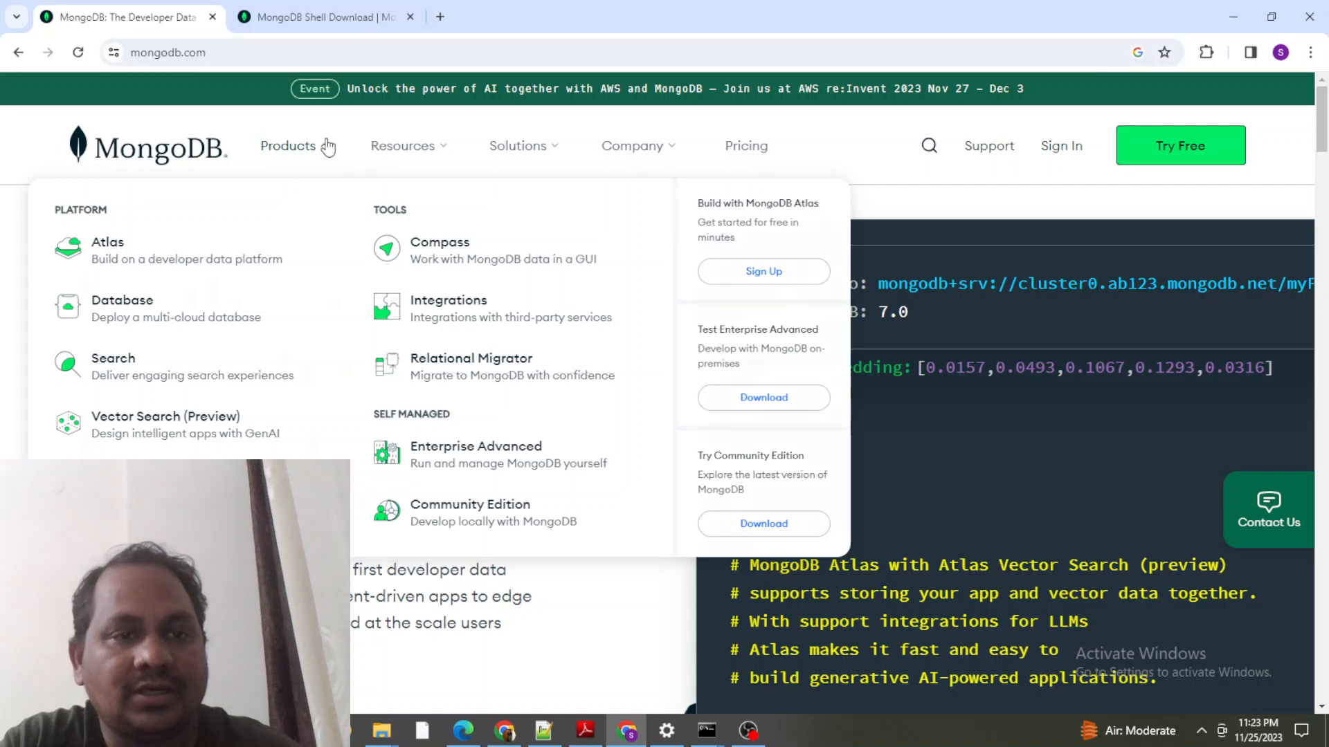
pyautogui.click(328, 146)
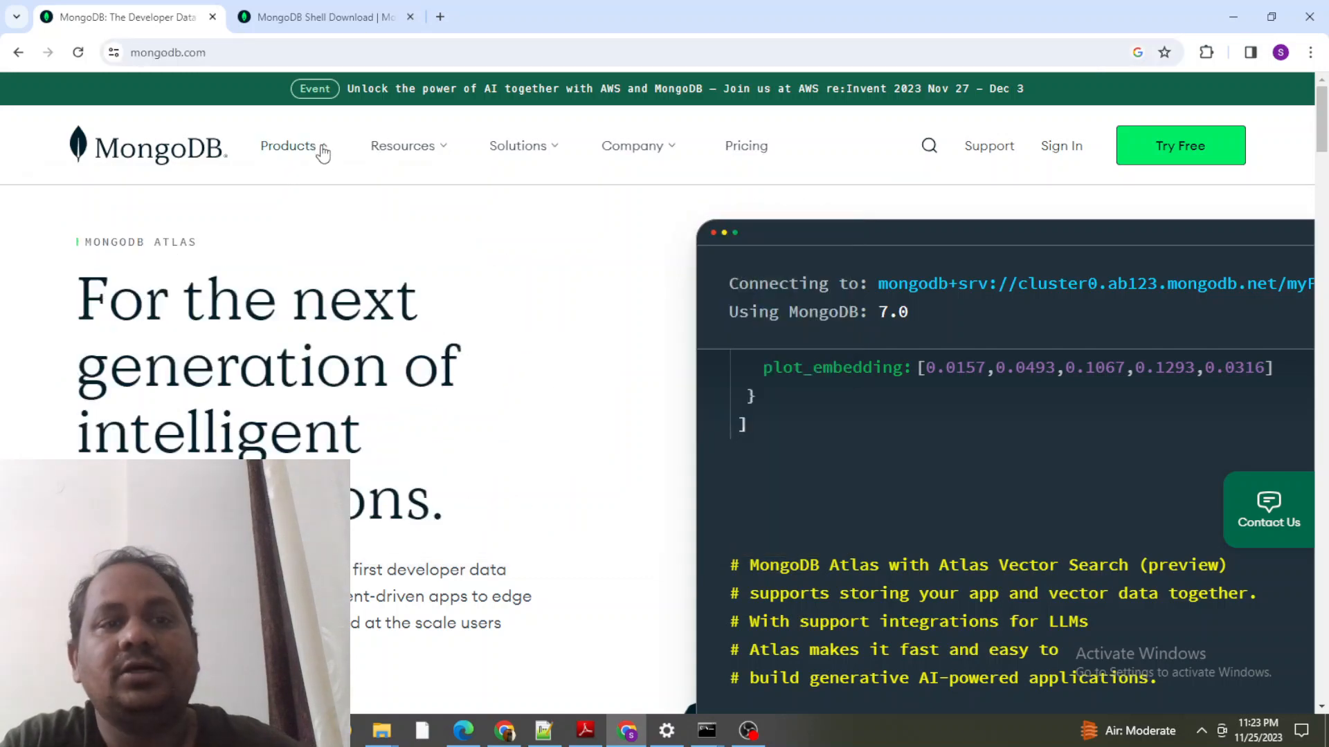
pyautogui.click(323, 151)
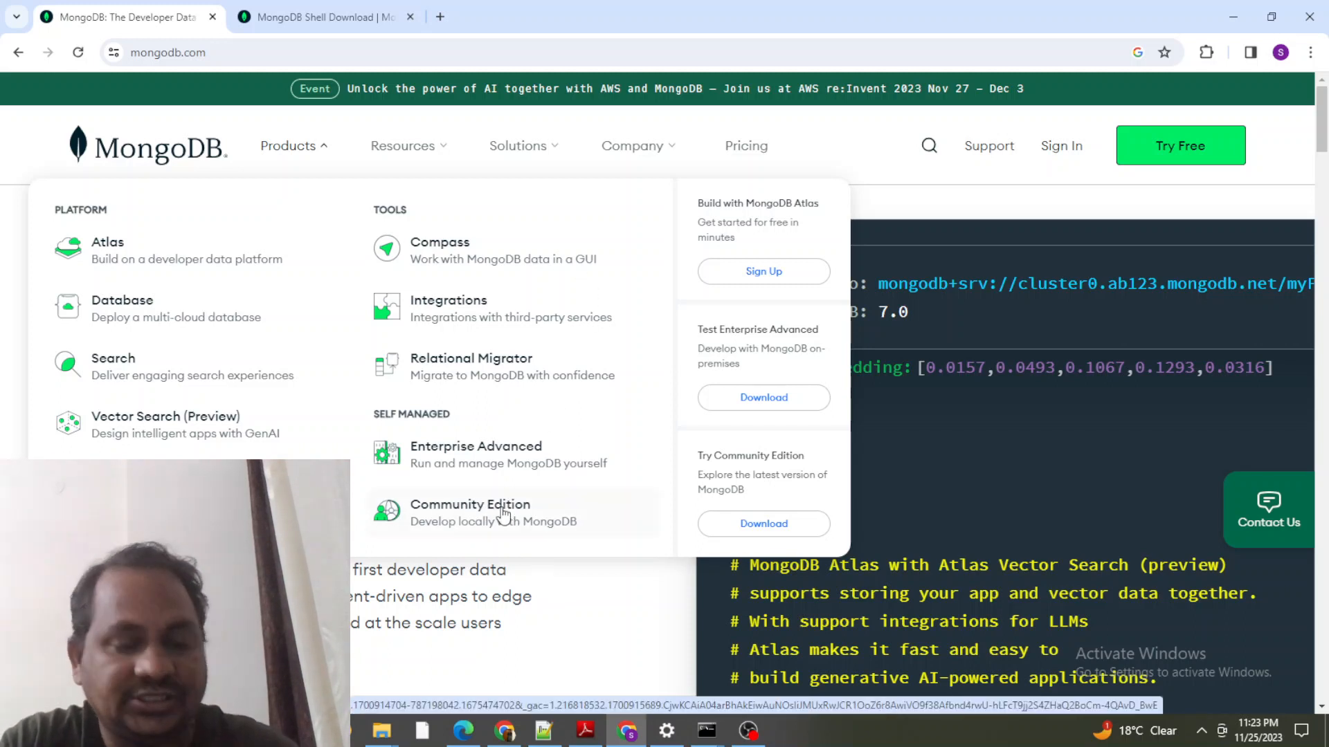
pyautogui.click(397, 170)
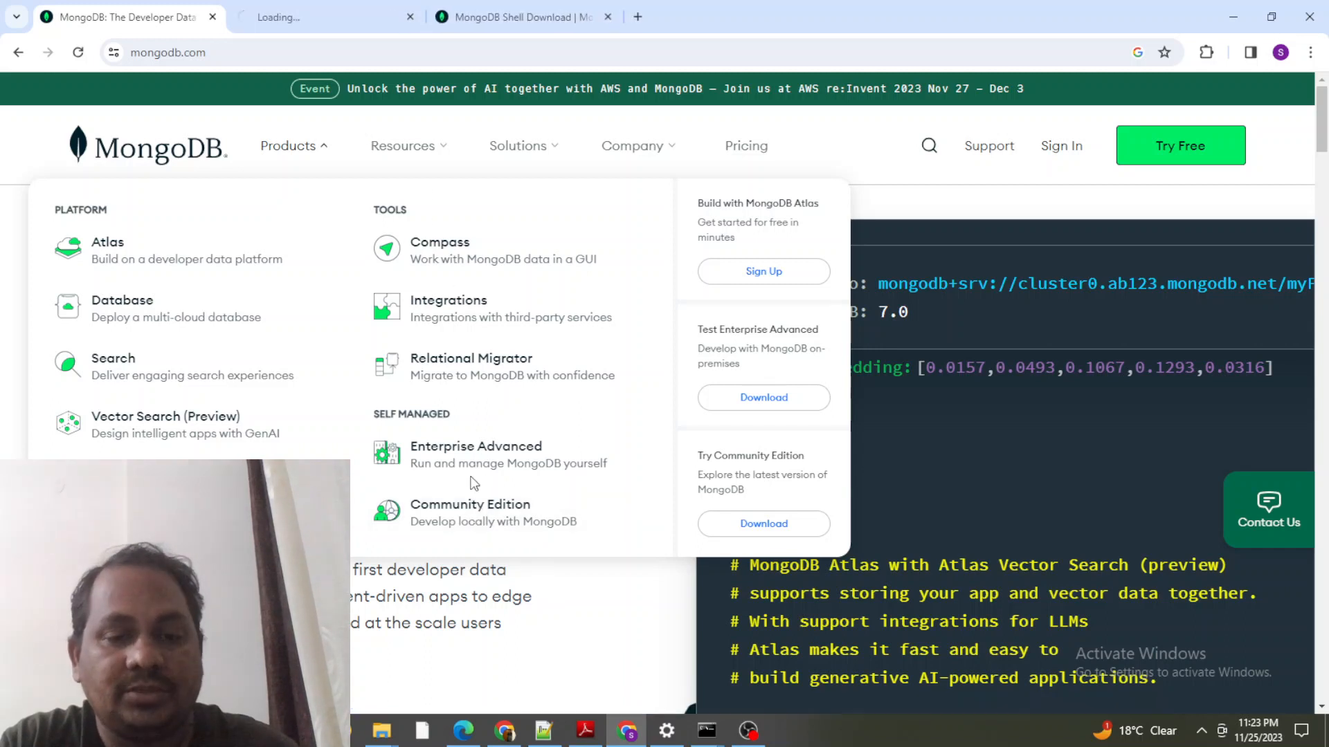
pyautogui.click(263, 21)
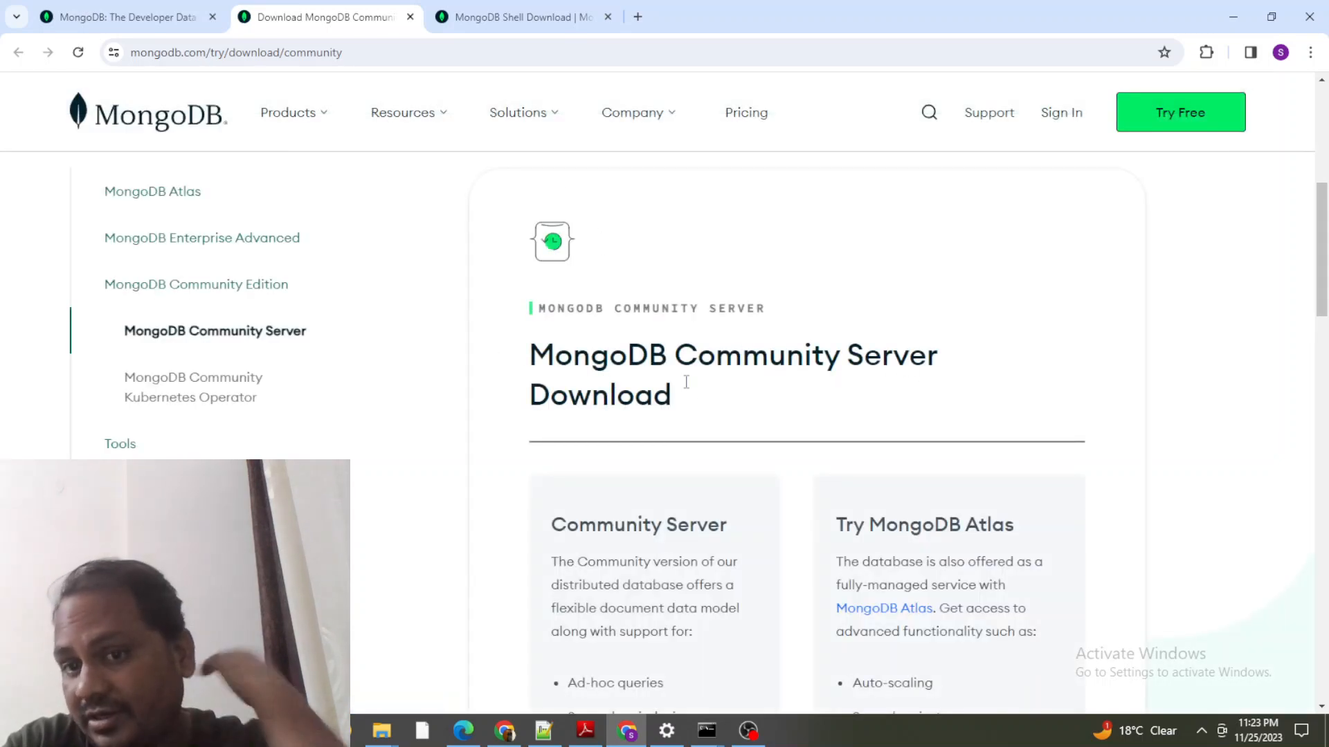
# Step: Go to the package selection for the MongoDB Community Server download
pyautogui.scroll(-3, 698, 395)
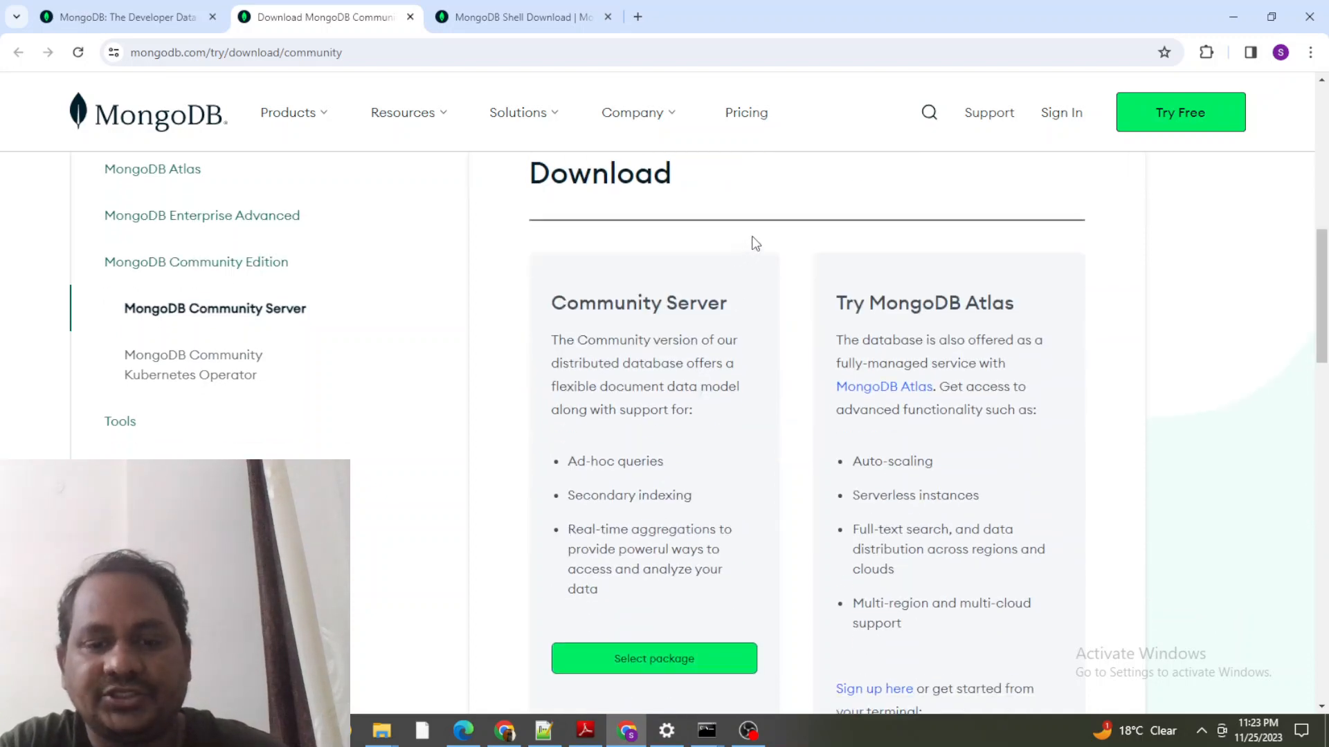
pyautogui.scroll(-3, 753, 243)
pyautogui.scroll(2, 507, 289)
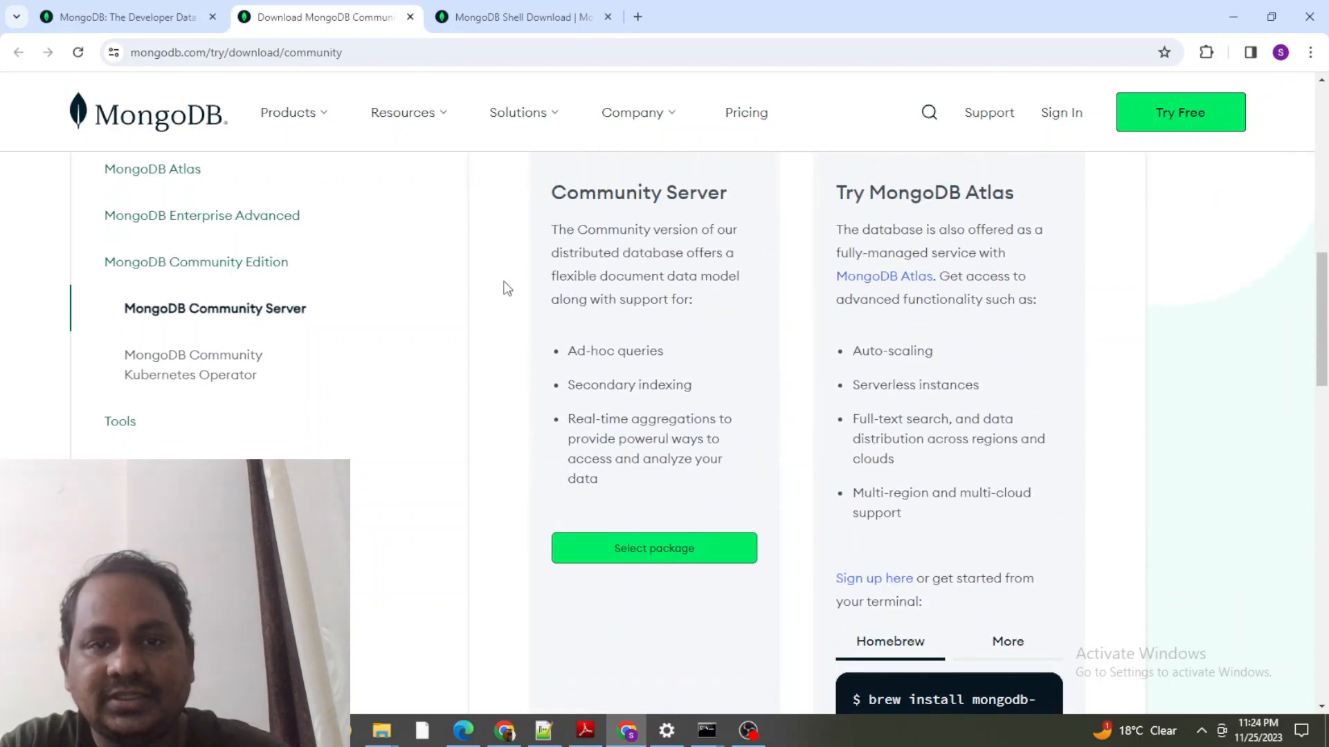
pyautogui.scroll(2, 654, 281)
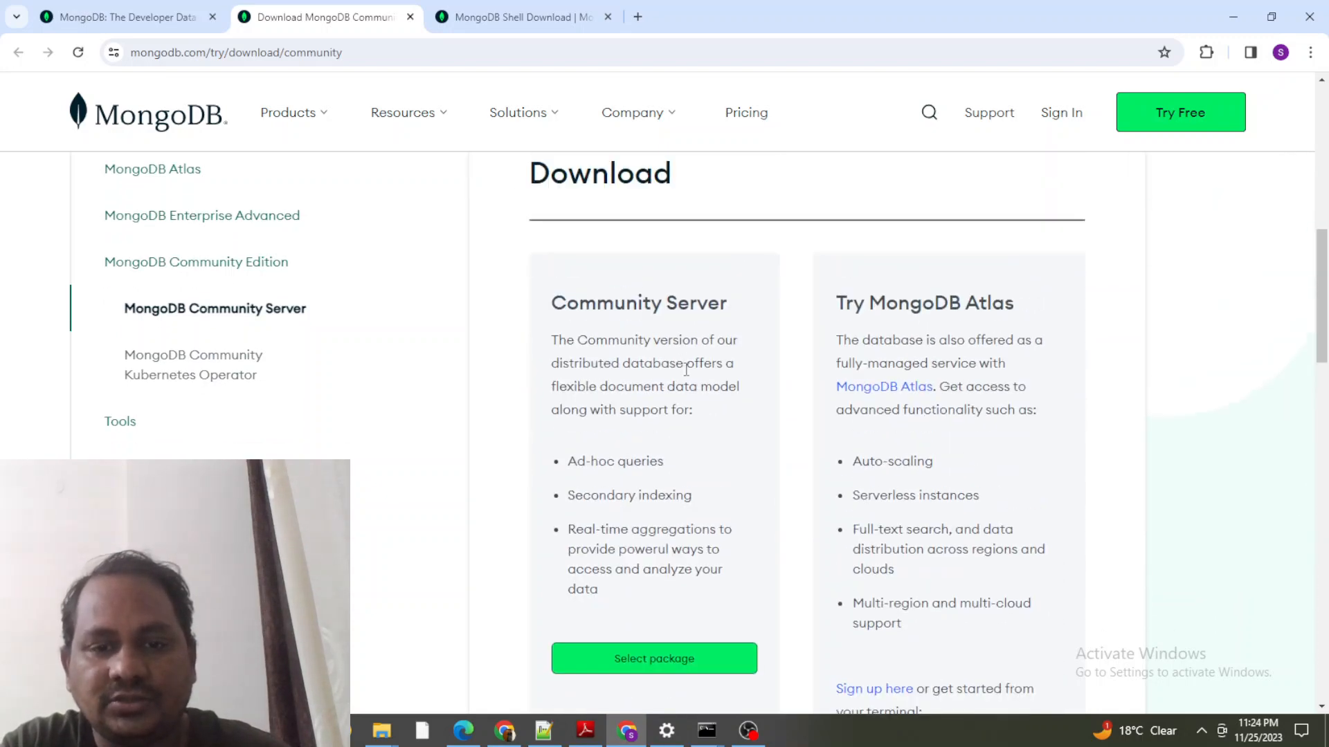
pyautogui.scroll(-3, 688, 374)
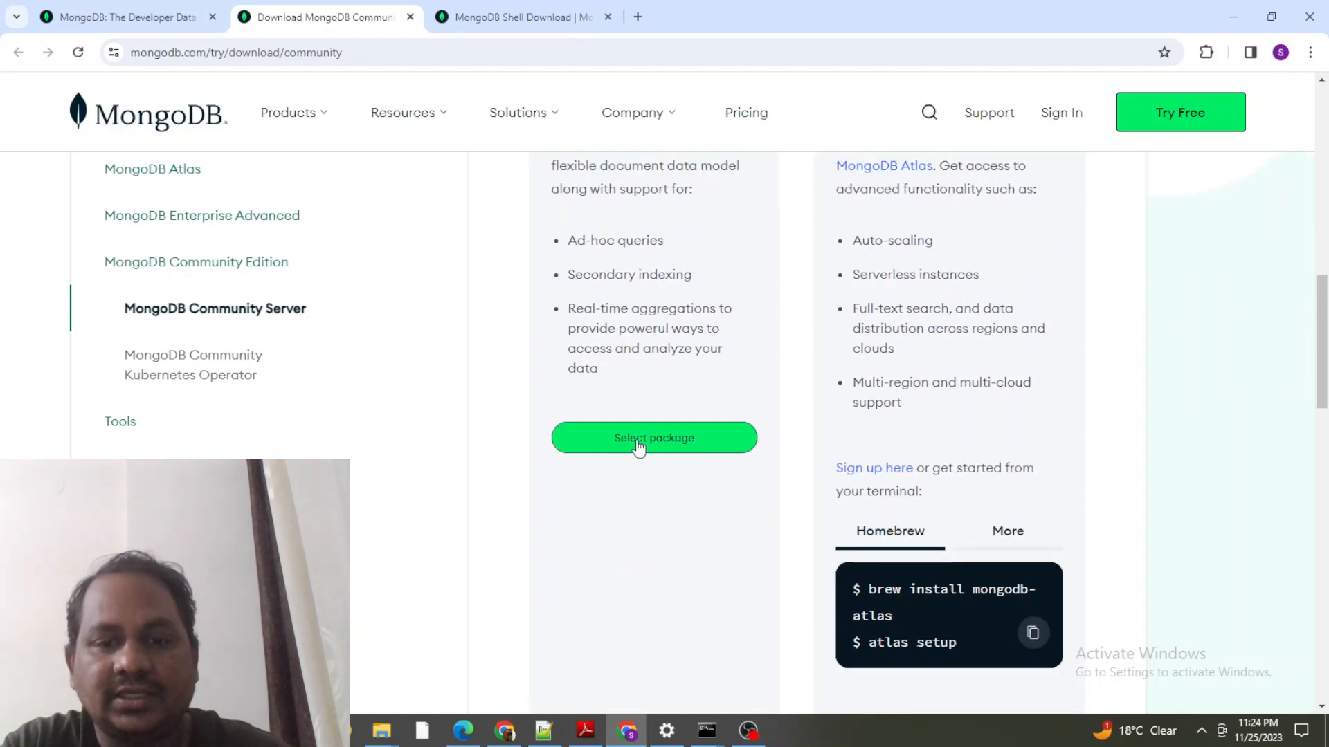
pyautogui.click(637, 449)
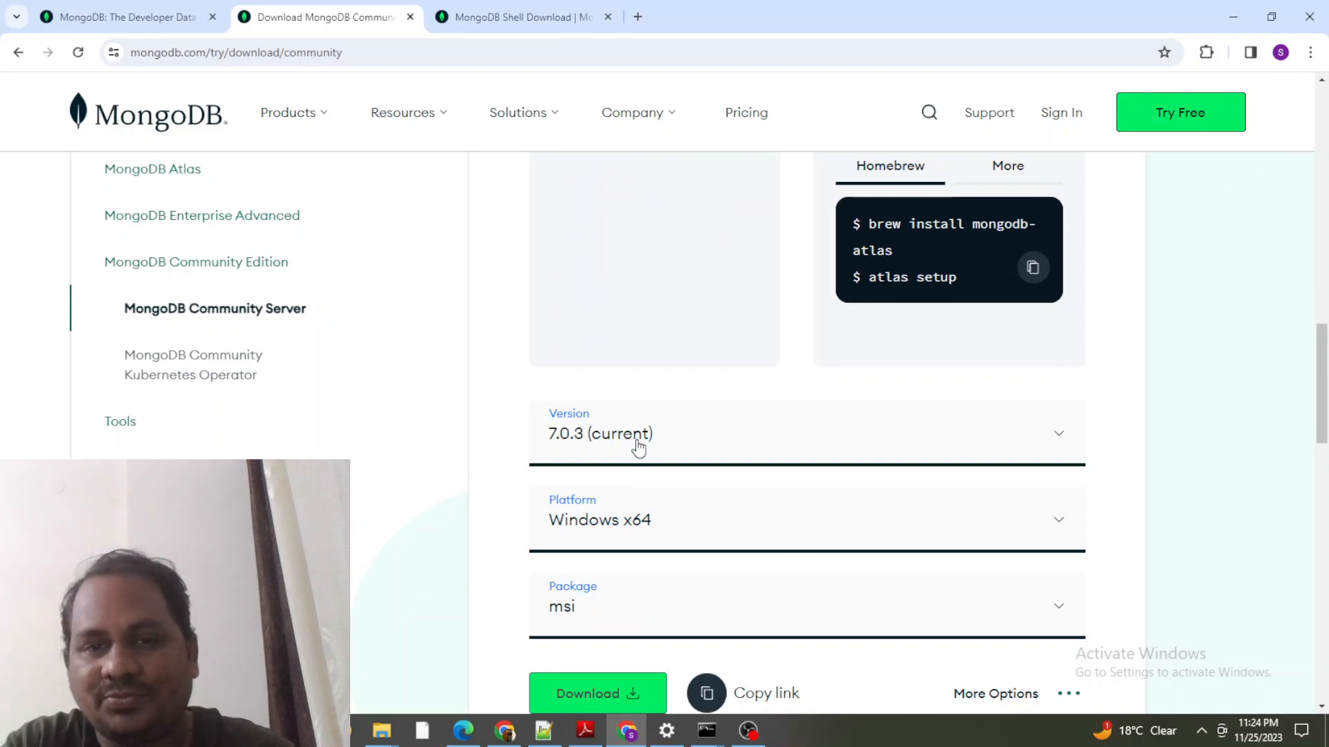
# Step: Review the available versions and platforms for the Community Server download
pyautogui.scroll(3, 637, 448)
pyautogui.scroll(-2, 646, 433)
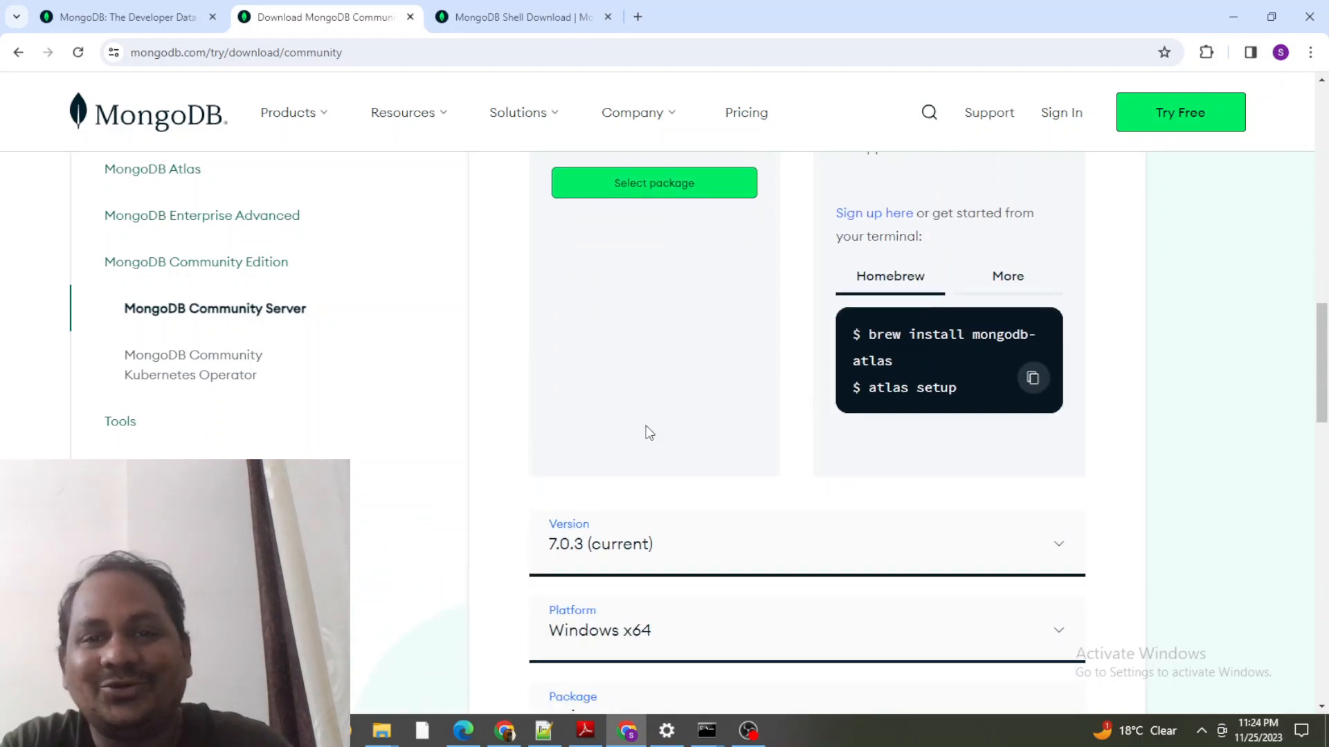
pyautogui.scroll(-3, 647, 433)
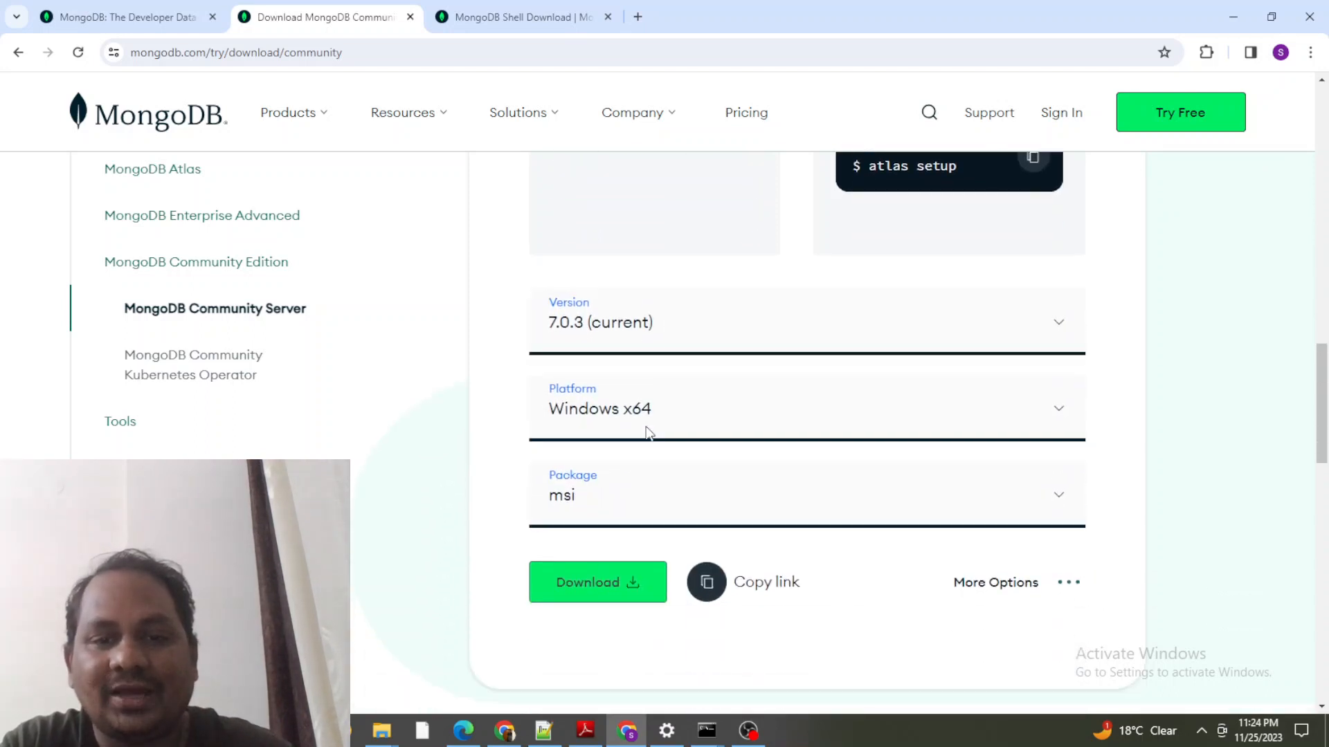
pyautogui.click(733, 334)
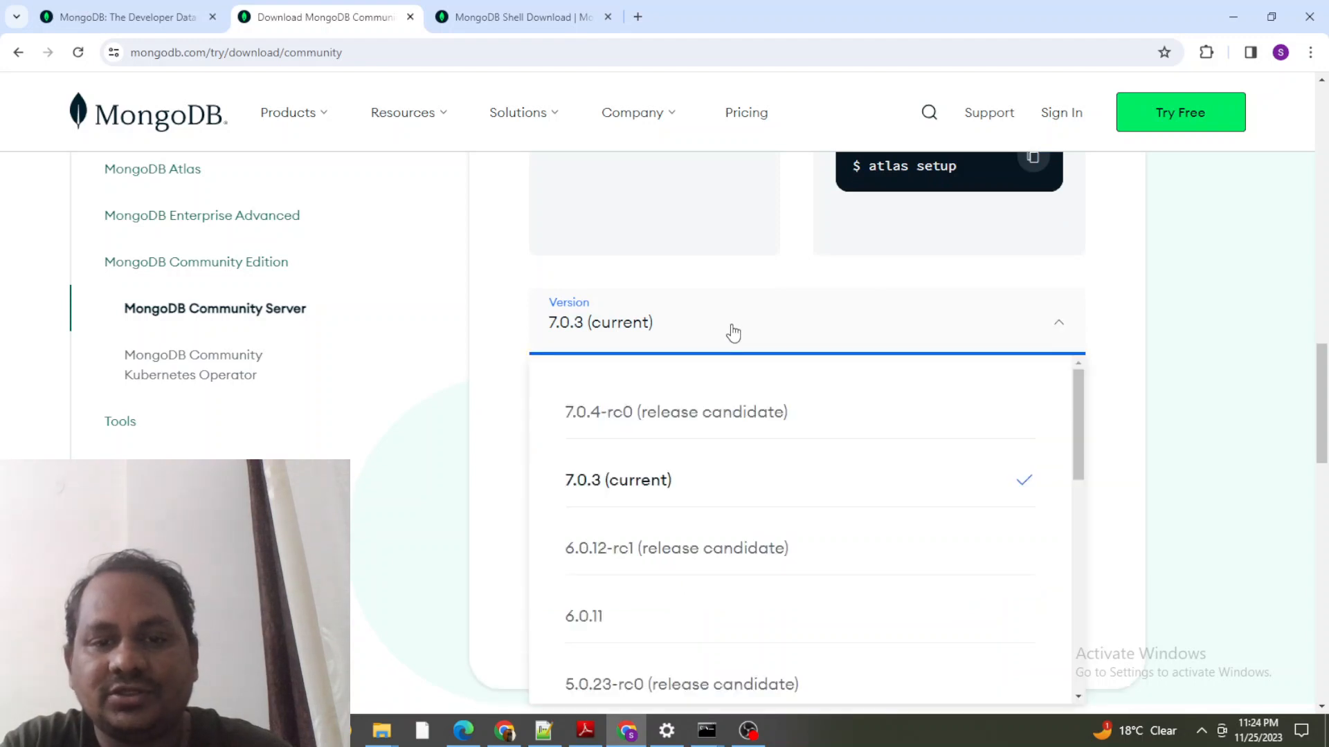
pyautogui.click(733, 333)
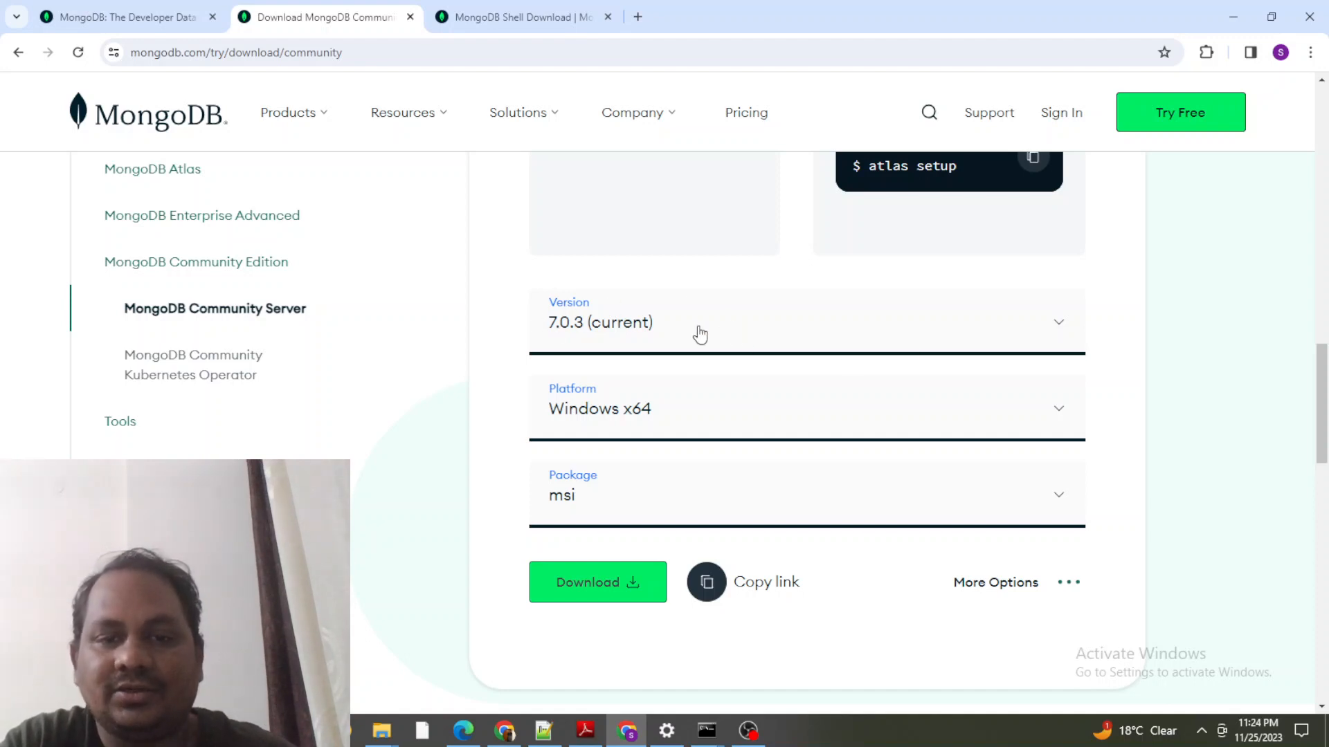
pyautogui.click(741, 419)
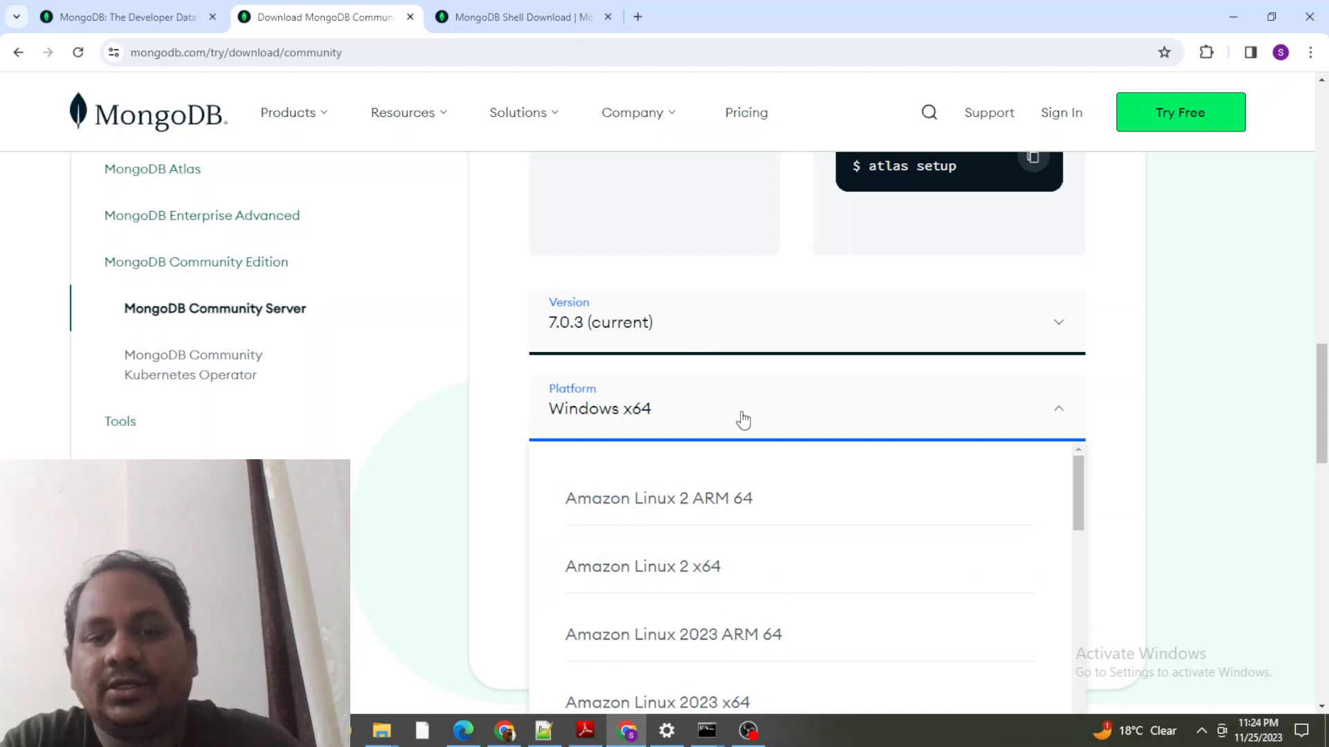
pyautogui.click(742, 418)
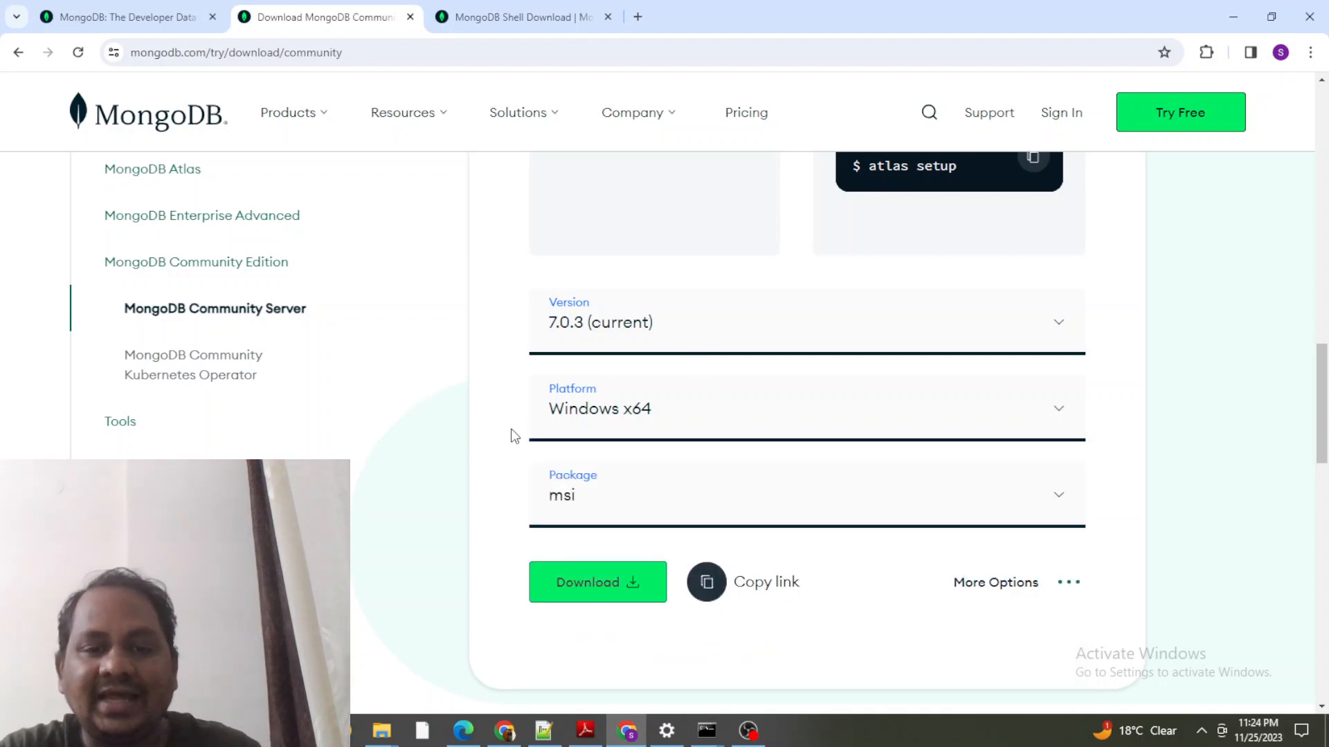
# Step: Check which package formats are offered for the Community Server download, keeping the current choice
pyautogui.click(627, 500)
pyautogui.scroll(-2, 626, 501)
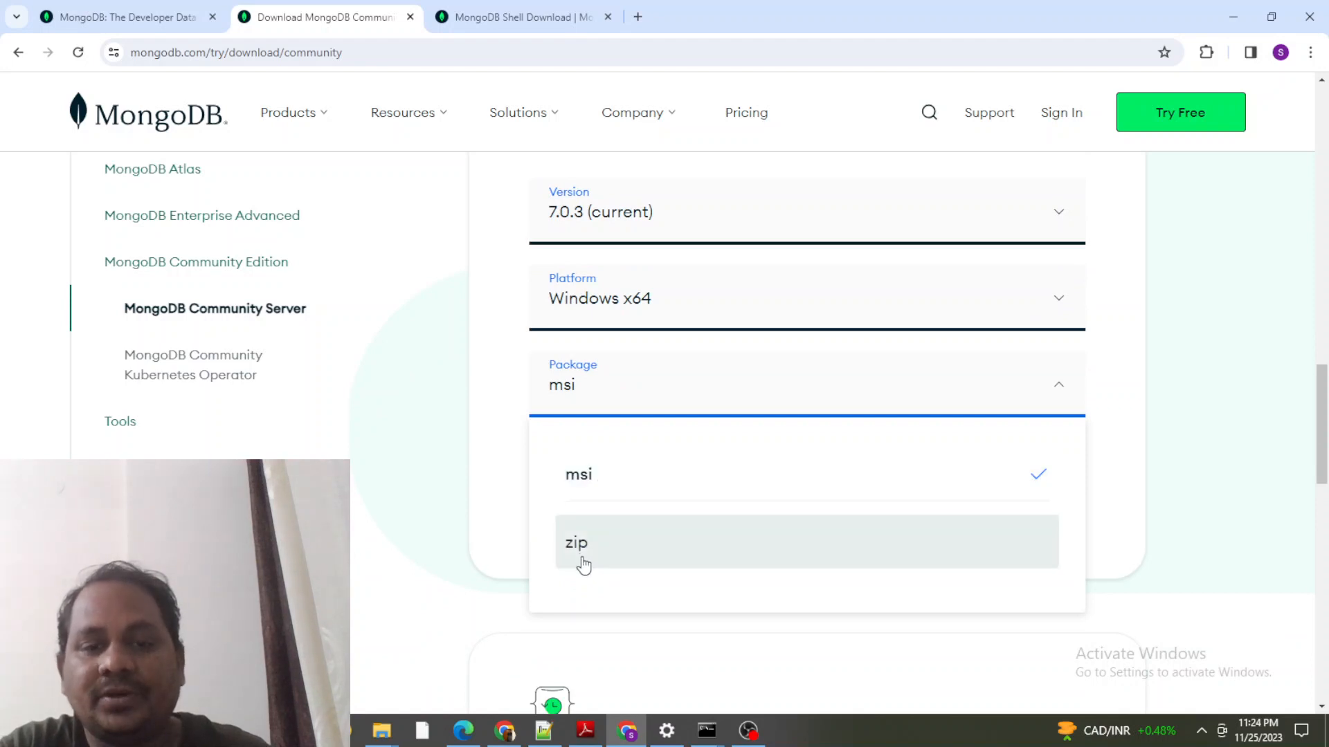
pyautogui.click(634, 393)
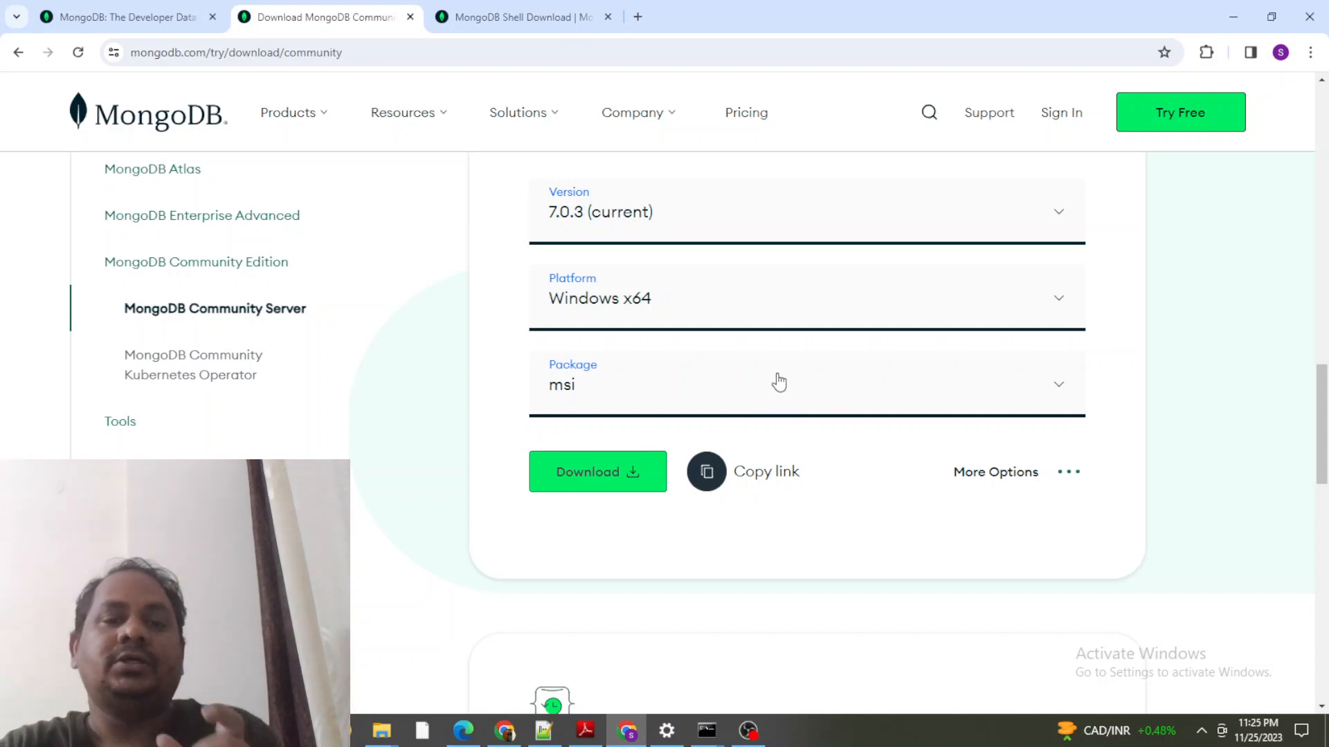
pyautogui.click(698, 404)
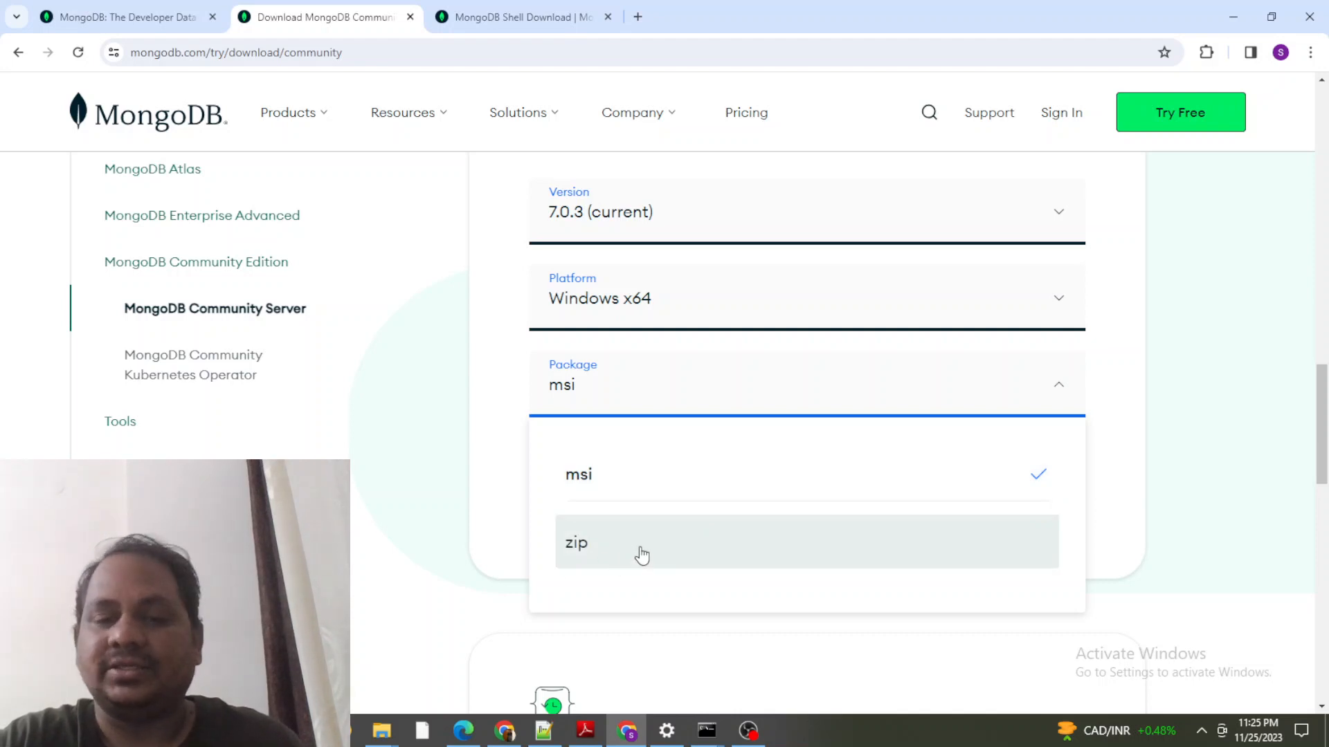
pyautogui.click(505, 450)
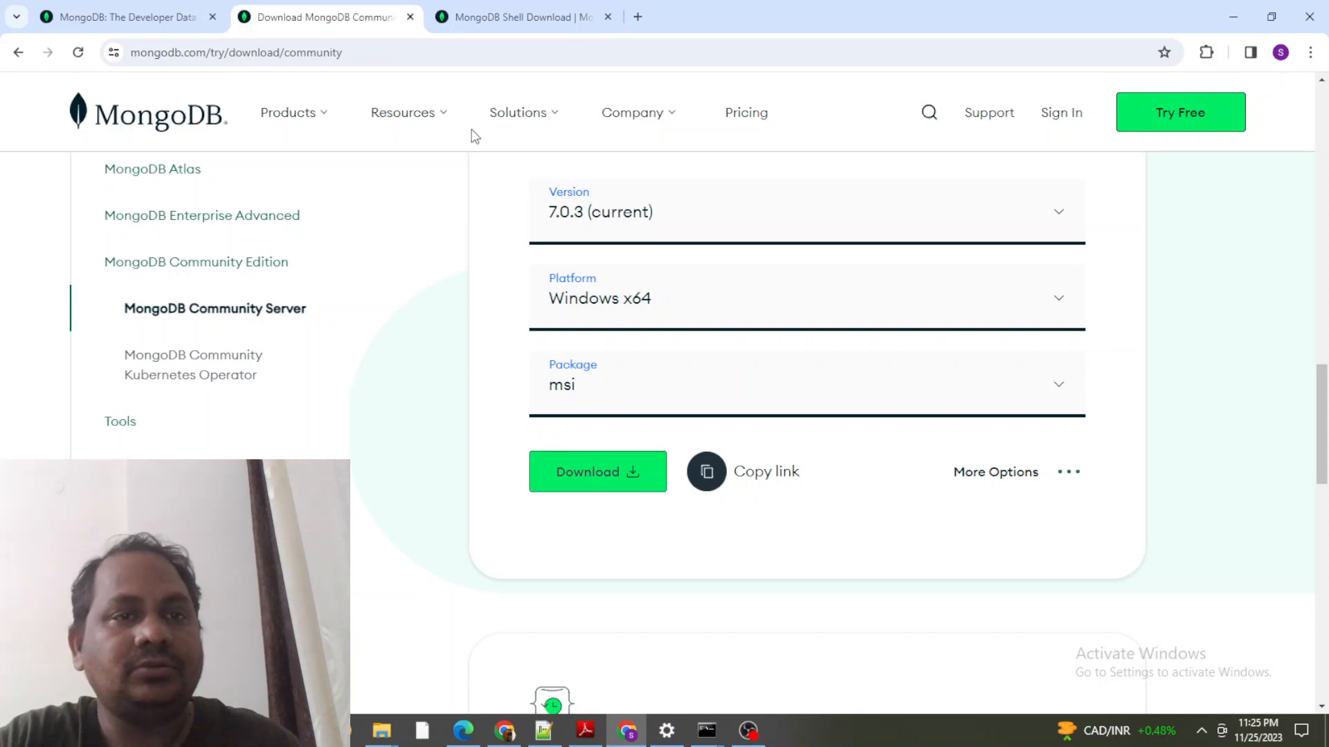
# Step: Switch to the already open MongoDB Shell download page and highlight its web address
pyautogui.click(534, 15)
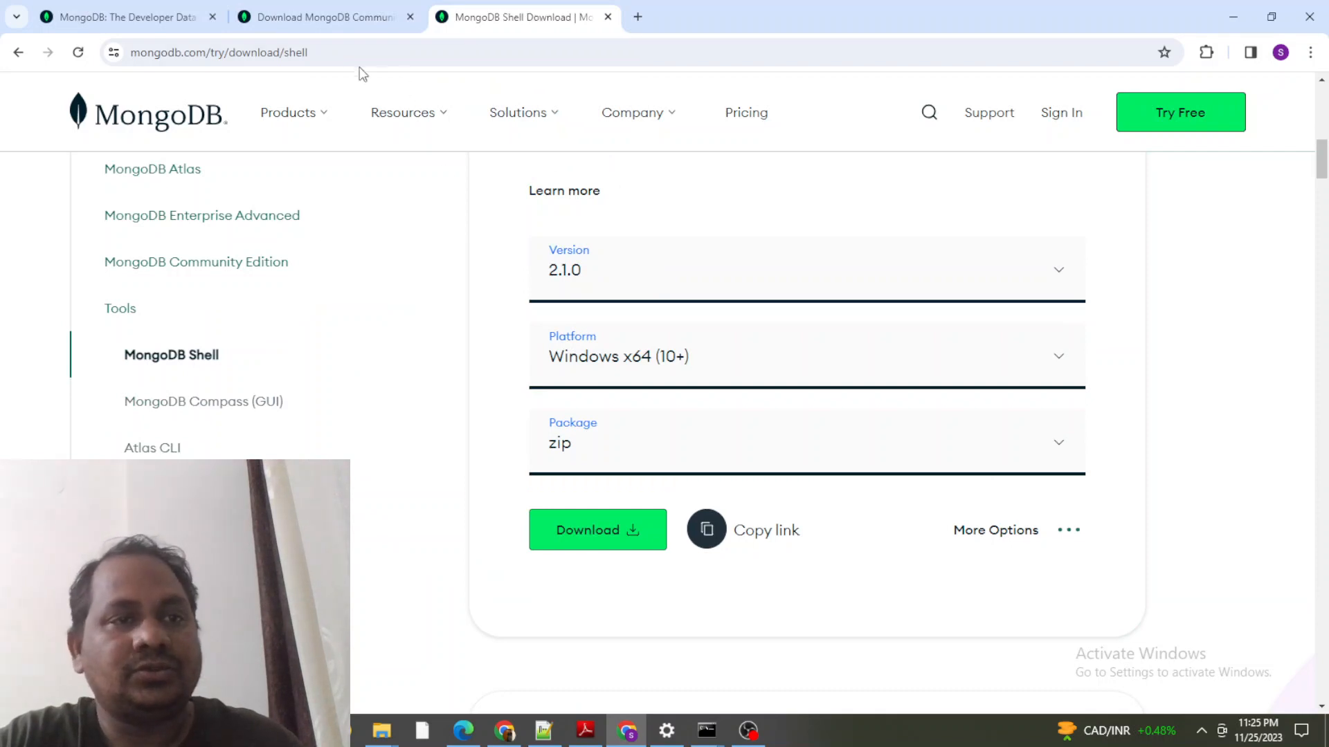
pyautogui.click(367, 45)
pyautogui.click(418, 47)
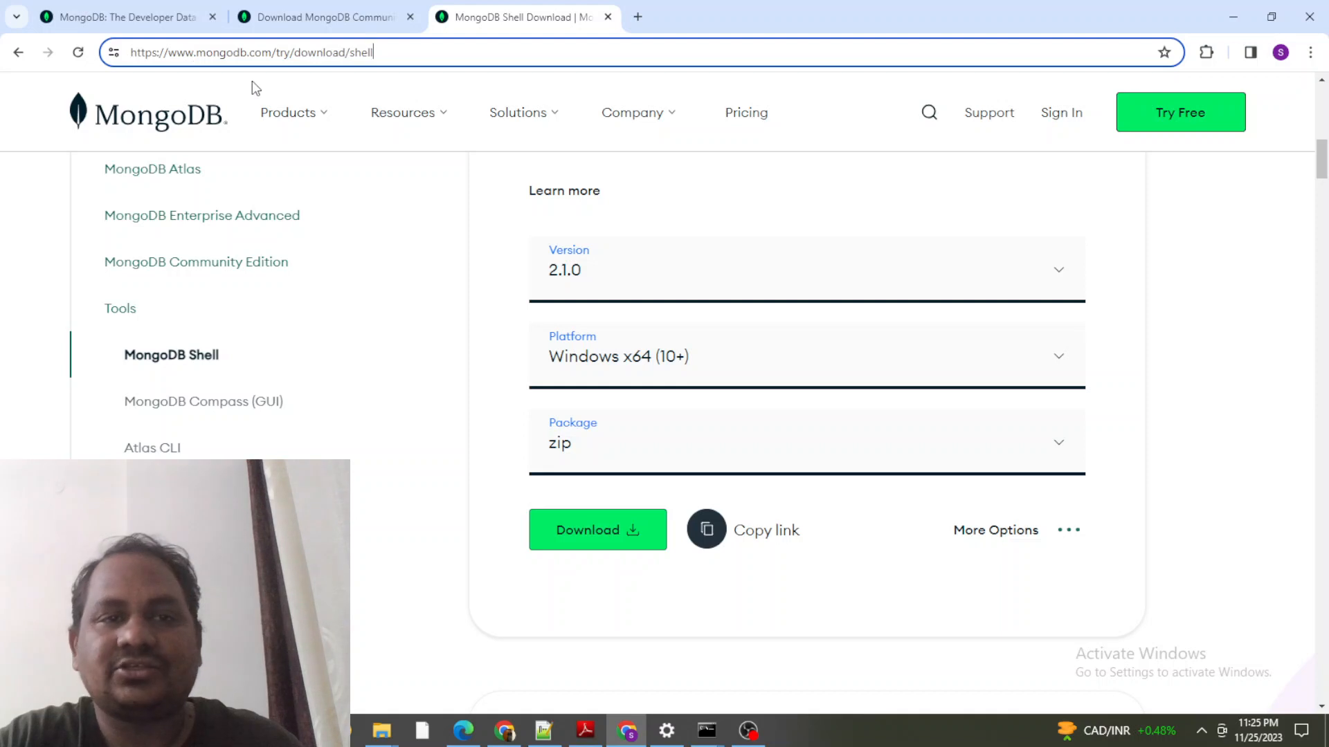
pyautogui.tripleClick(420, 50)
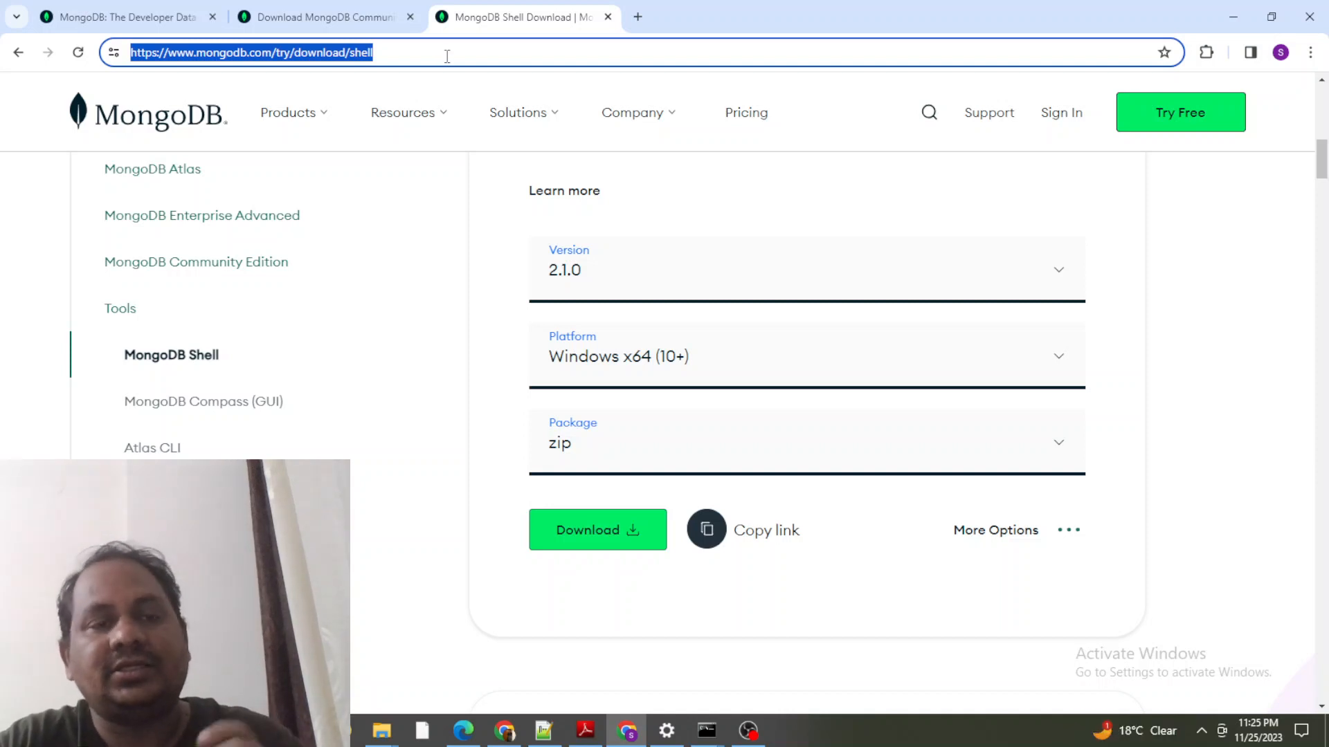
pyautogui.click(479, 209)
# Step: Read the MongoDB Shell description and check the package formats offered for its download
pyautogui.scroll(6, 443, 286)
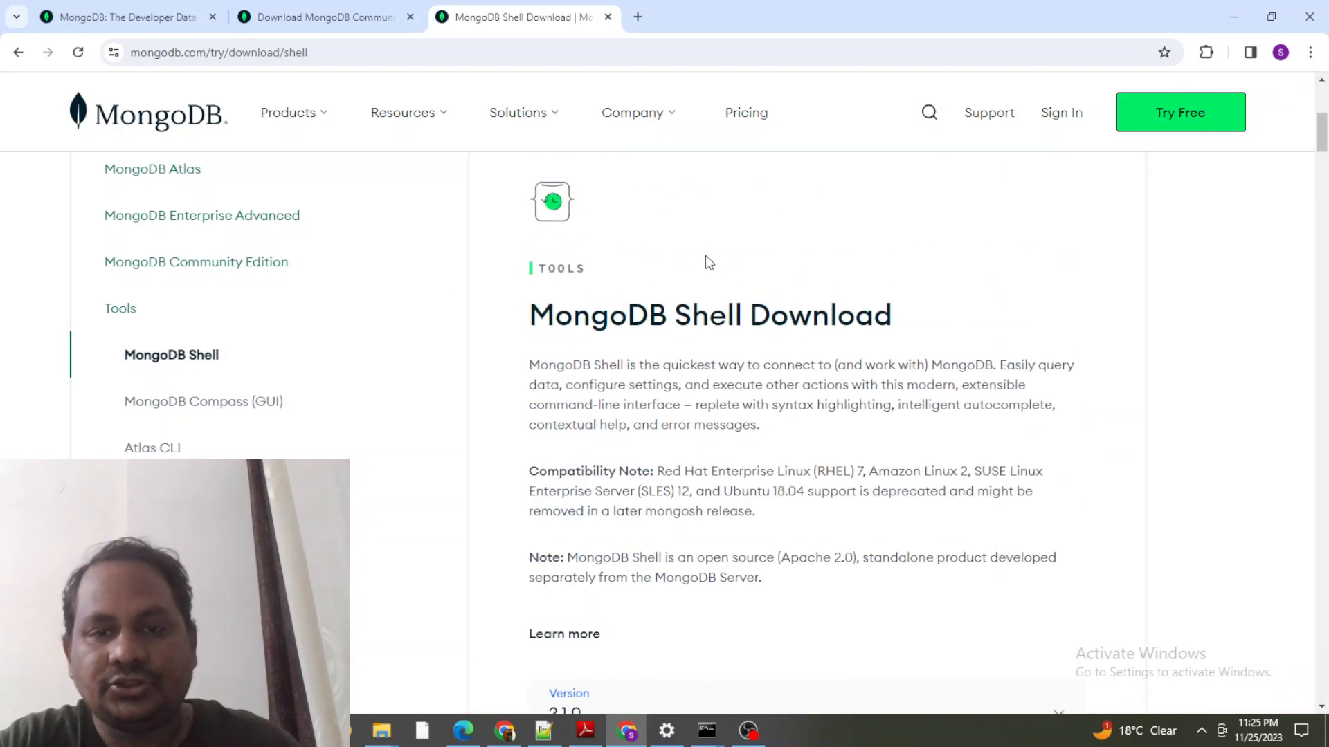
pyautogui.scroll(-6, 710, 273)
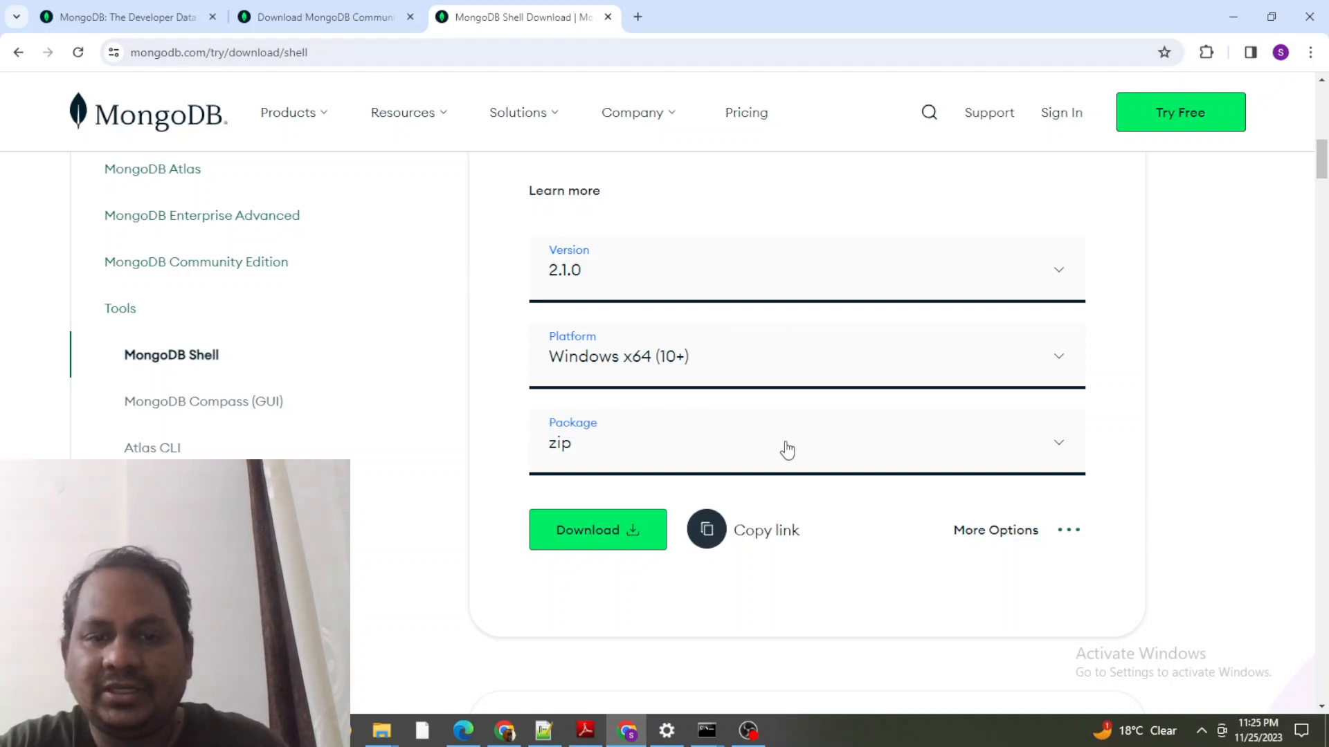
pyautogui.click(714, 451)
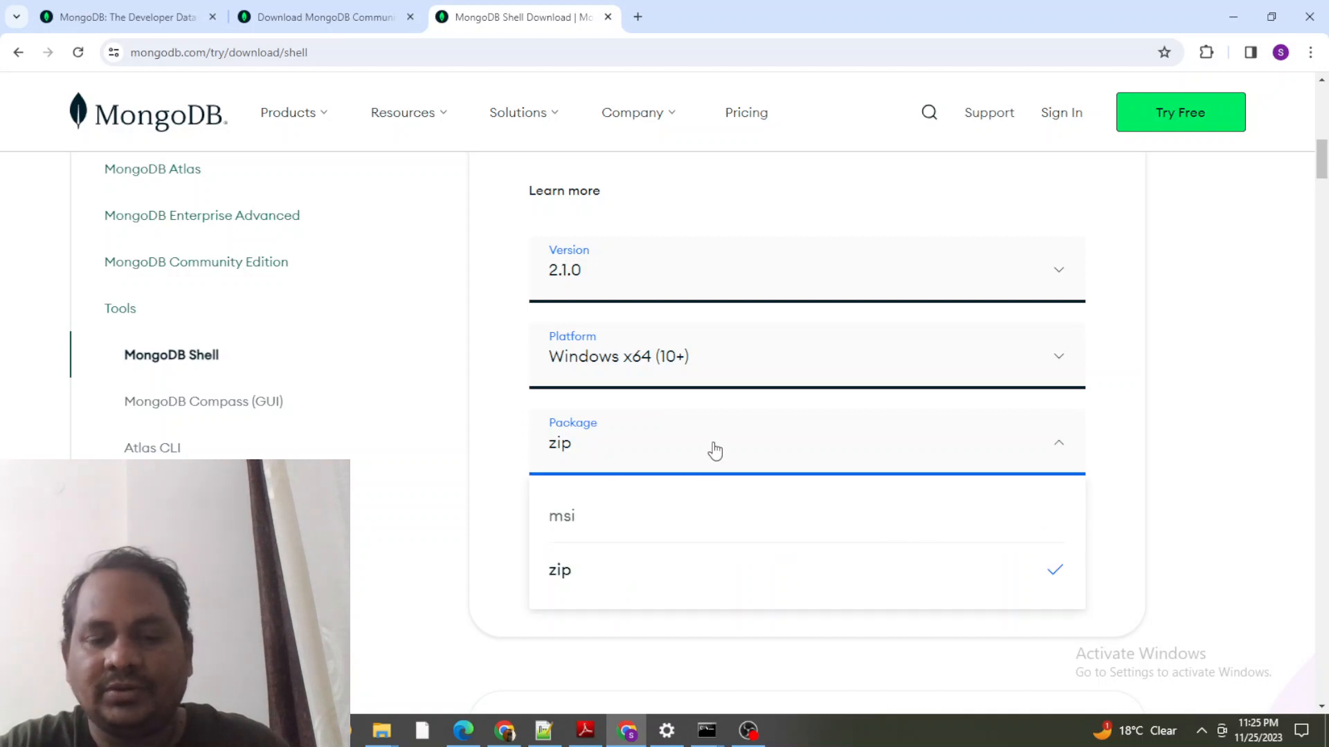
pyautogui.click(714, 451)
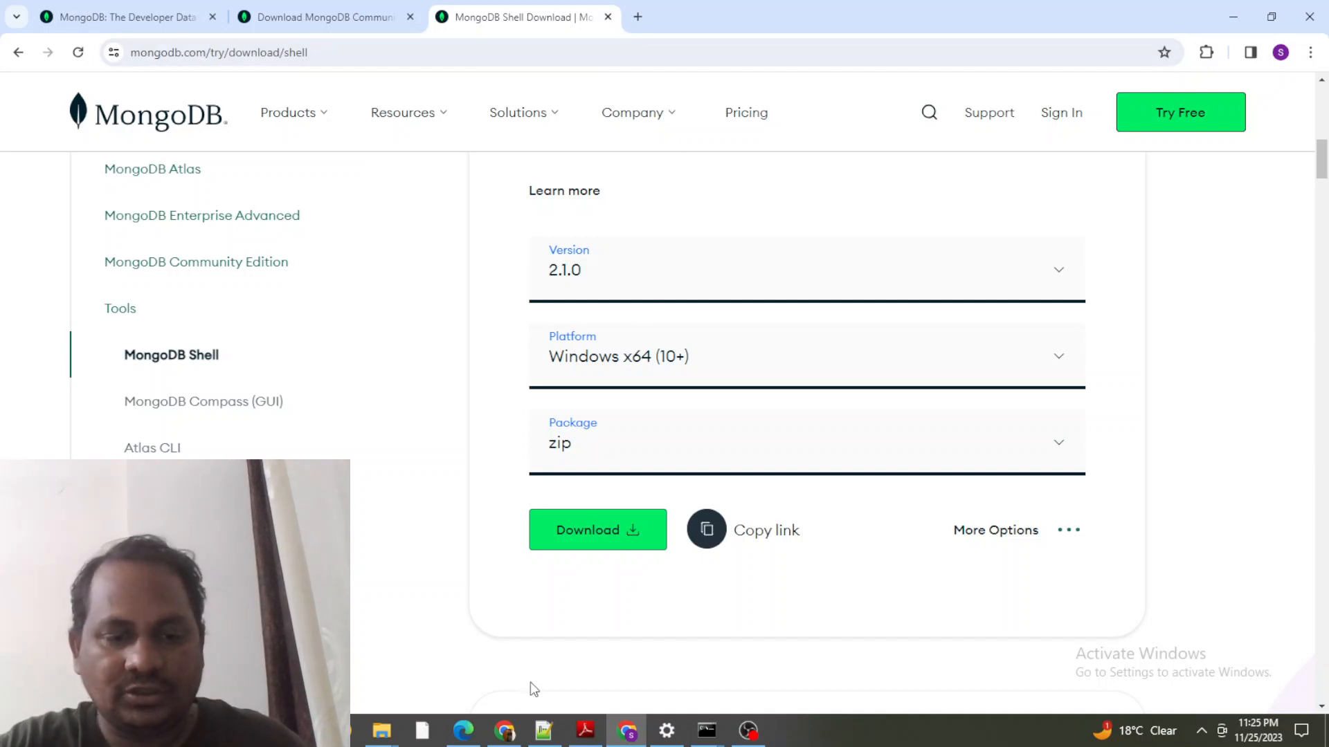
# Step: Switch to the Softwares Java folder in File Explorer and locate the mongosh and MongoDB folders and zip archives
pyautogui.click(383, 734)
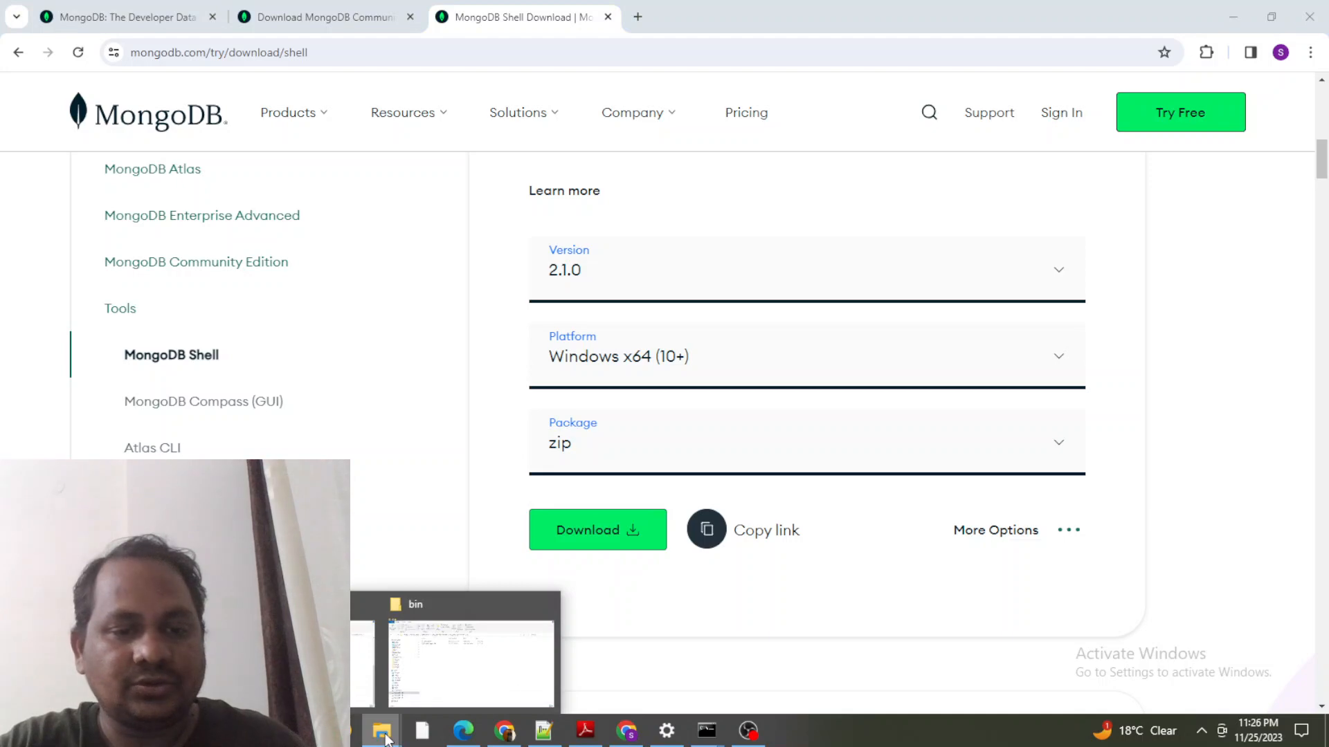
pyautogui.click(470, 664)
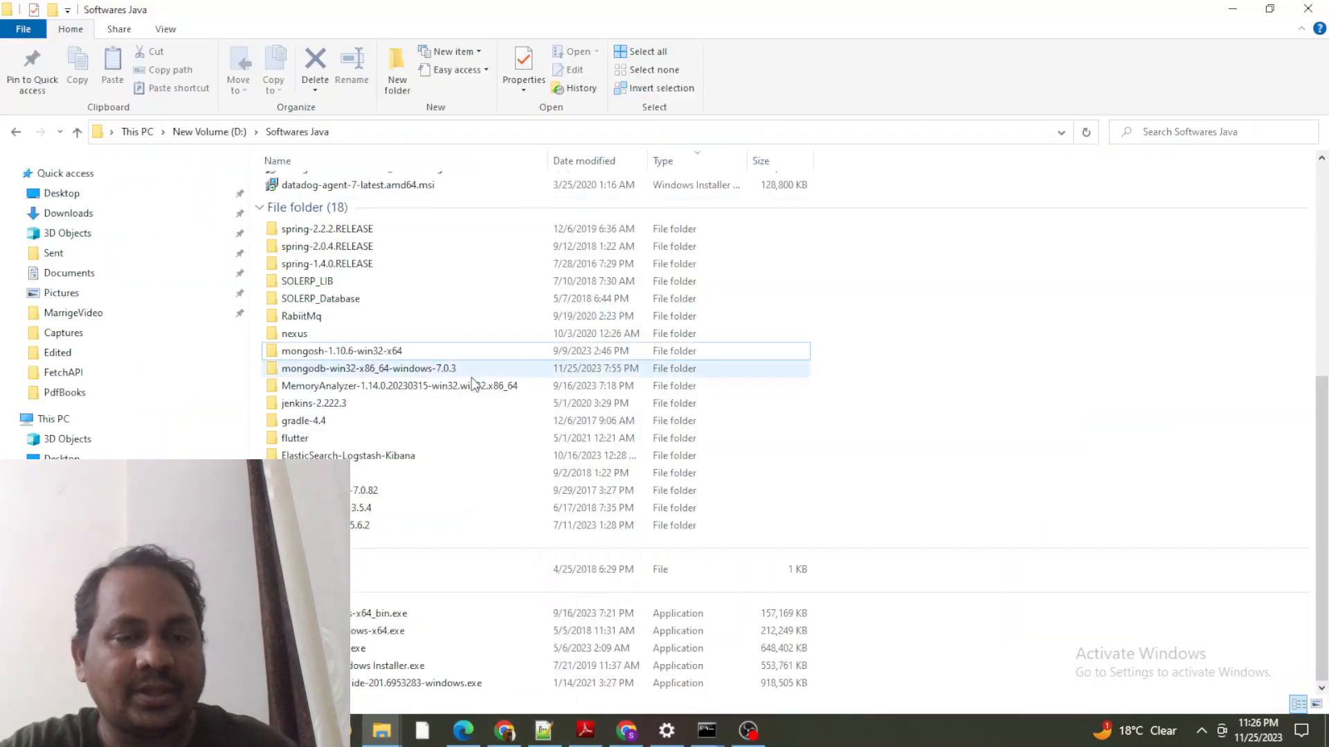
pyautogui.click(327, 353)
pyautogui.scroll(5, 465, 388)
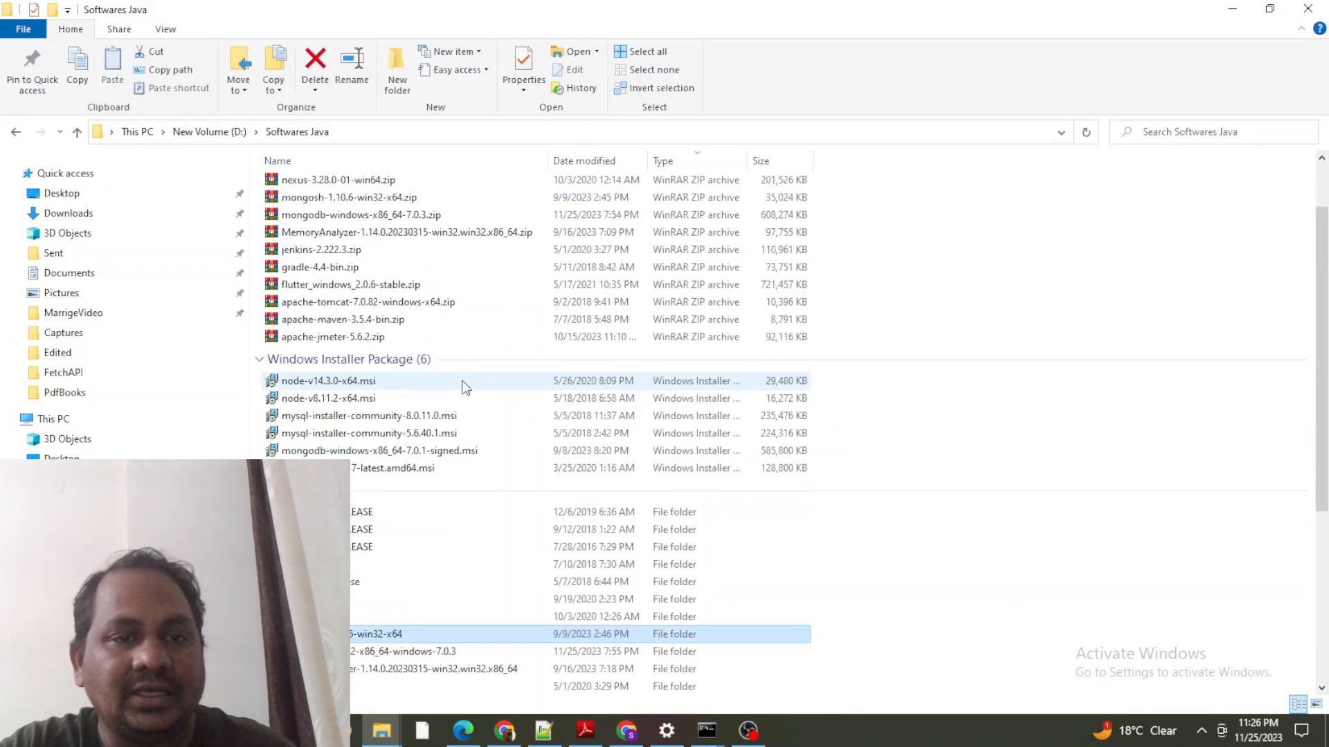
pyautogui.scroll(2, 464, 386)
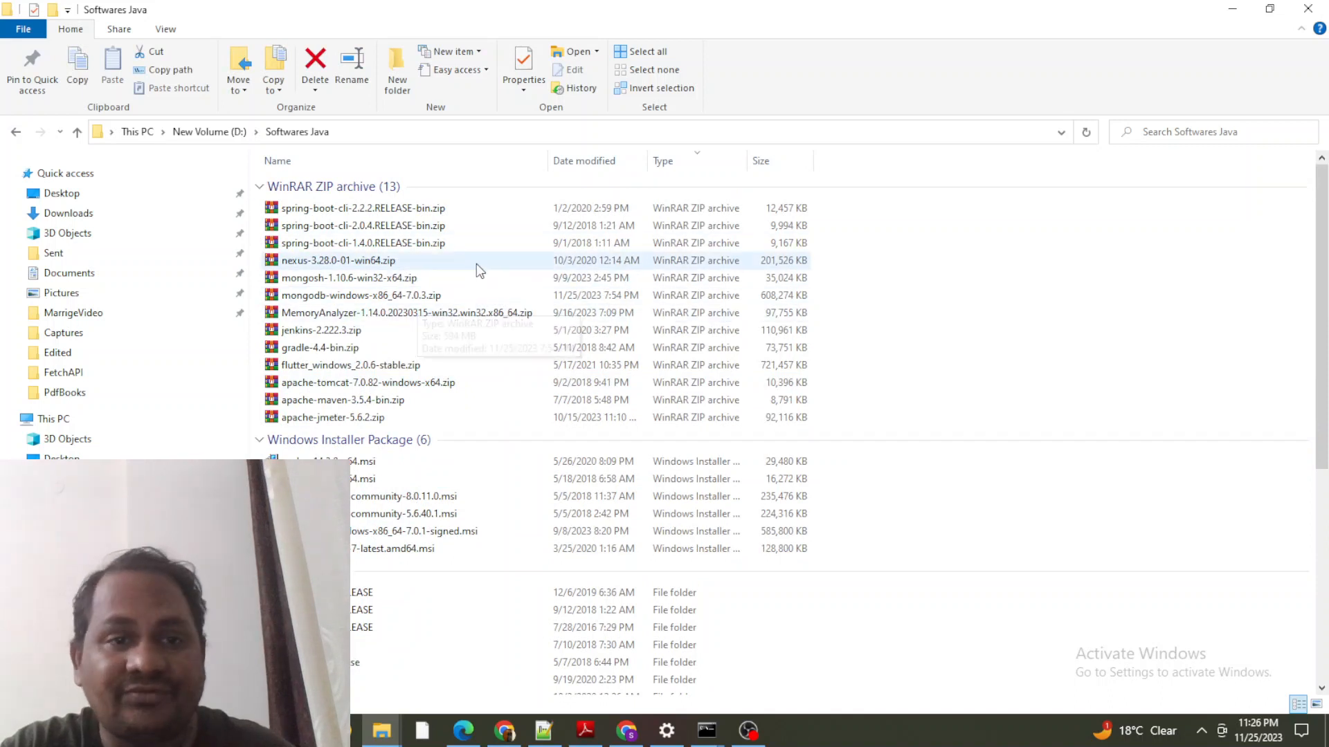
# Step: Select the mongodb-windows-x86_64-7.0.3.zip archive and check the extraction options offered for it, leaving it unextracted
pyautogui.click(348, 298)
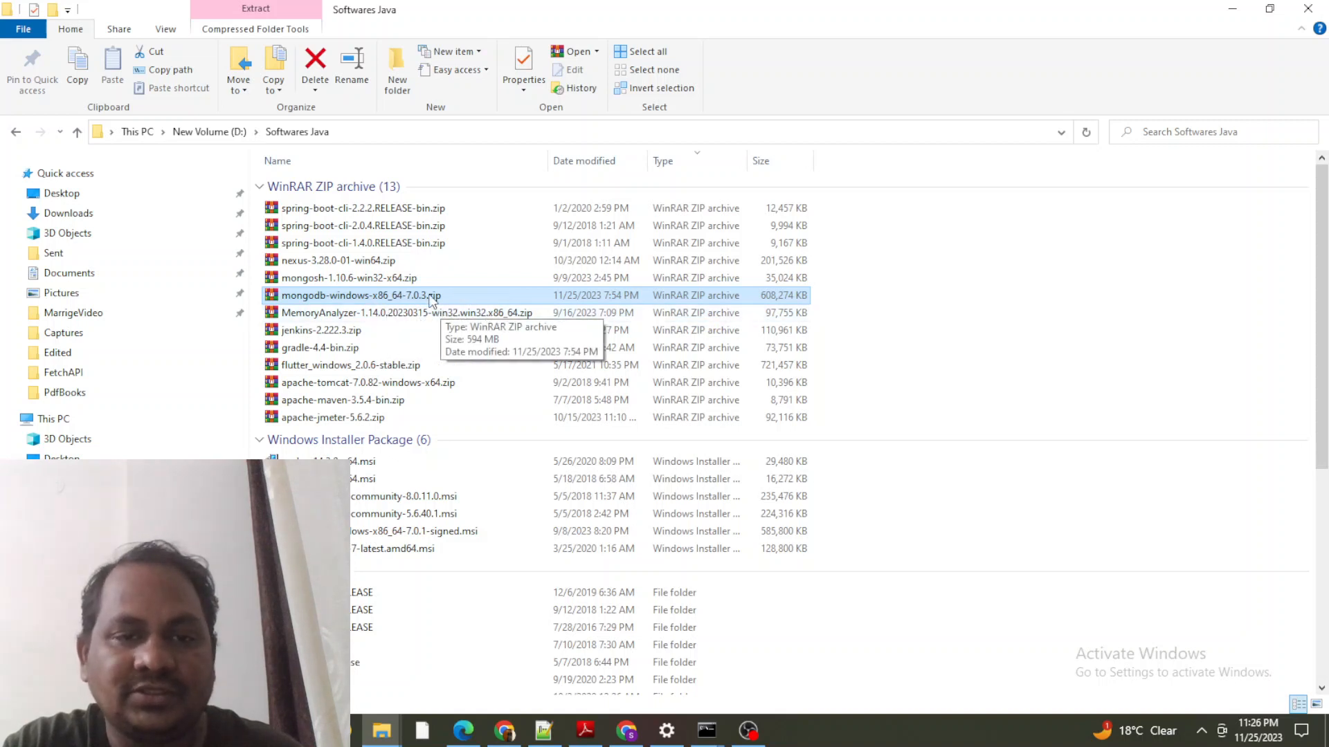
pyautogui.doubleClick(366, 297)
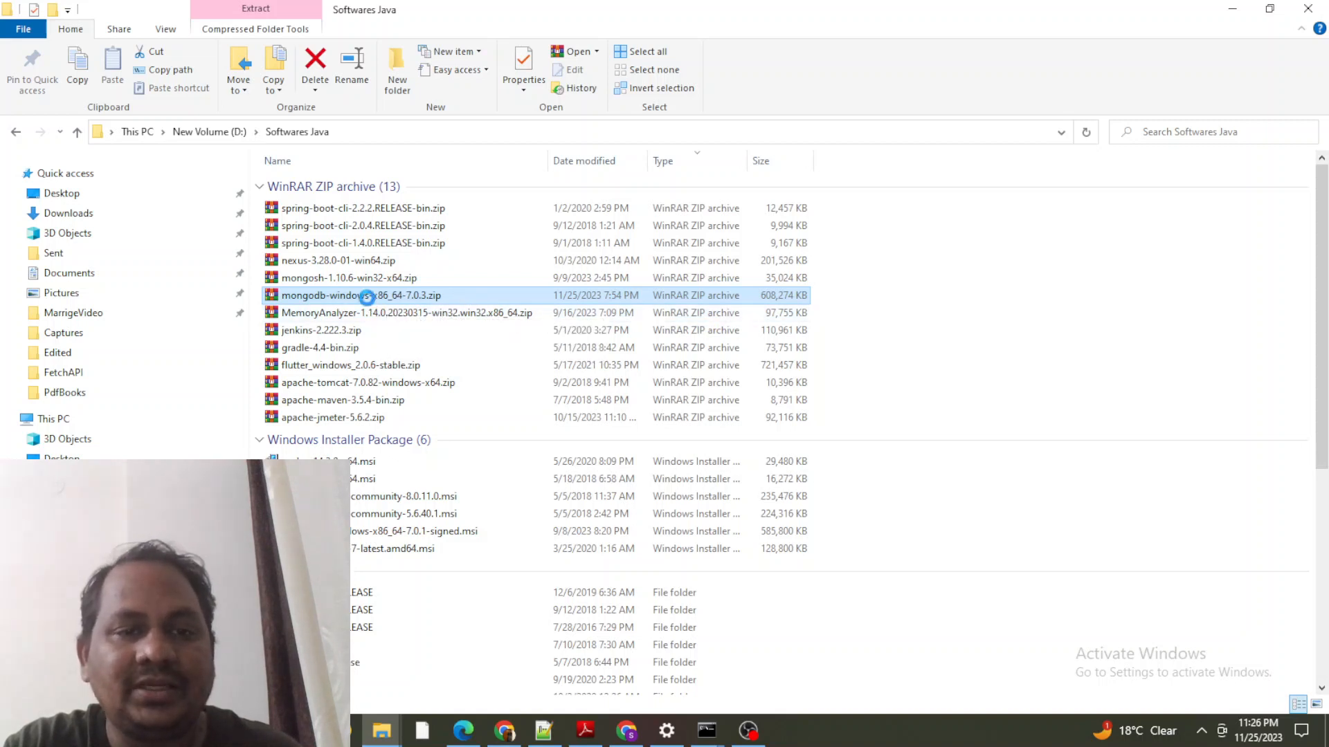
pyautogui.rightClick(368, 299)
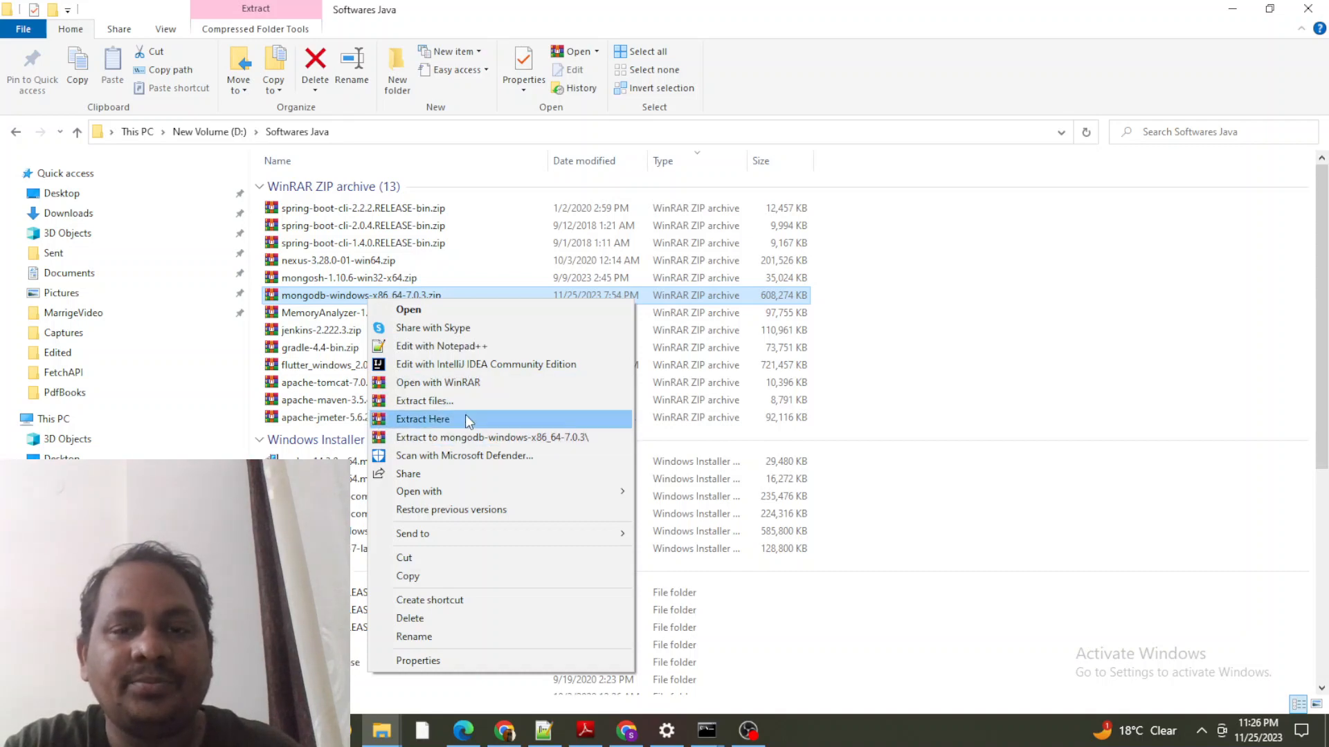
pyautogui.click(1047, 440)
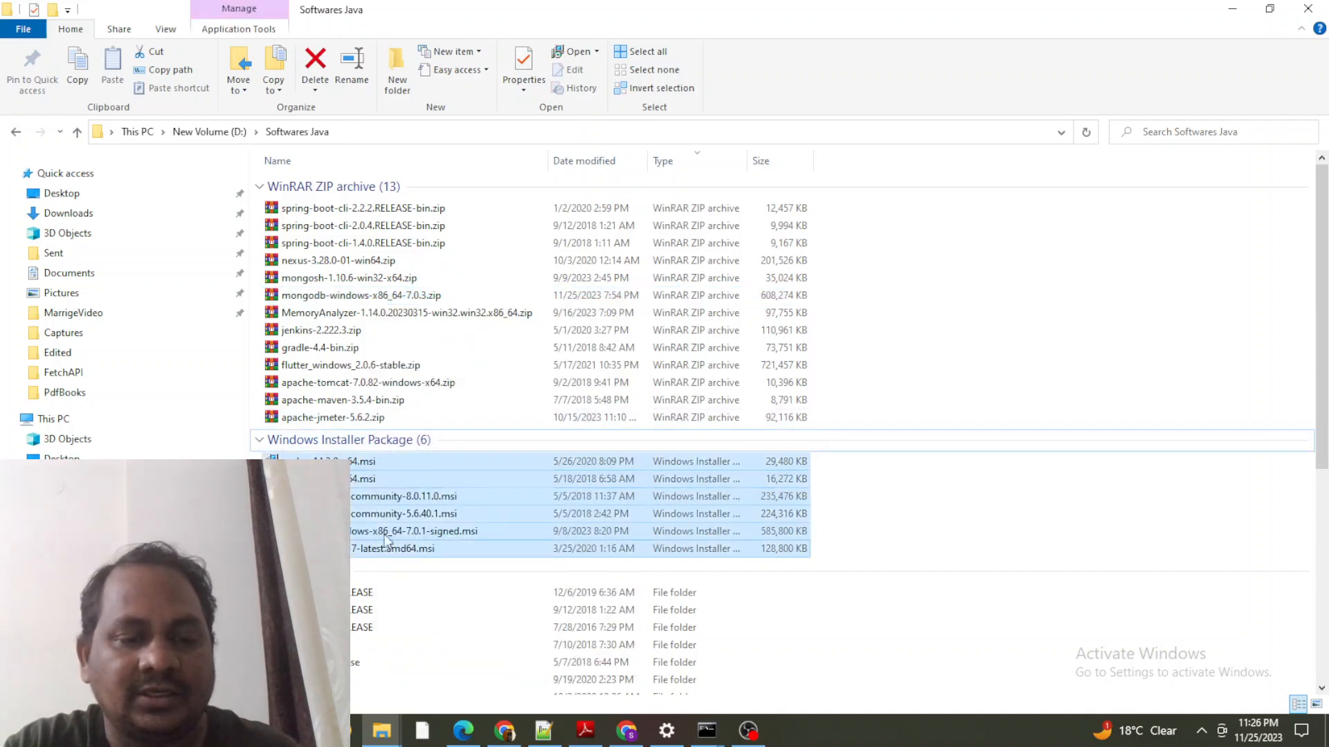
# Step: Locate the mongosh-1.10.6-win32-x64.zip archive and the extracted mongosh-1.10.6-win32-x64 and mongodb-win32-x86_64-windows-7.0.3 folders
pyautogui.scroll(-5, 436, 457)
pyautogui.click(316, 444)
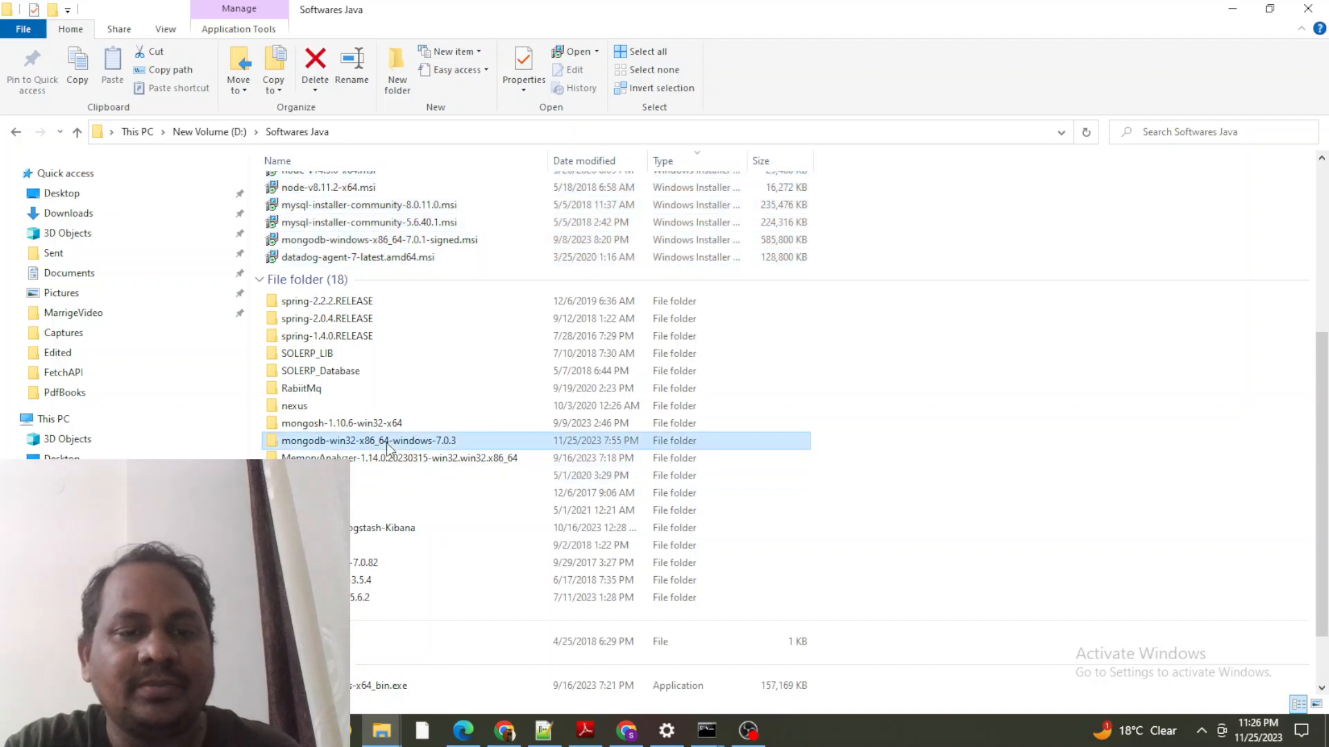
pyautogui.scroll(5, 496, 511)
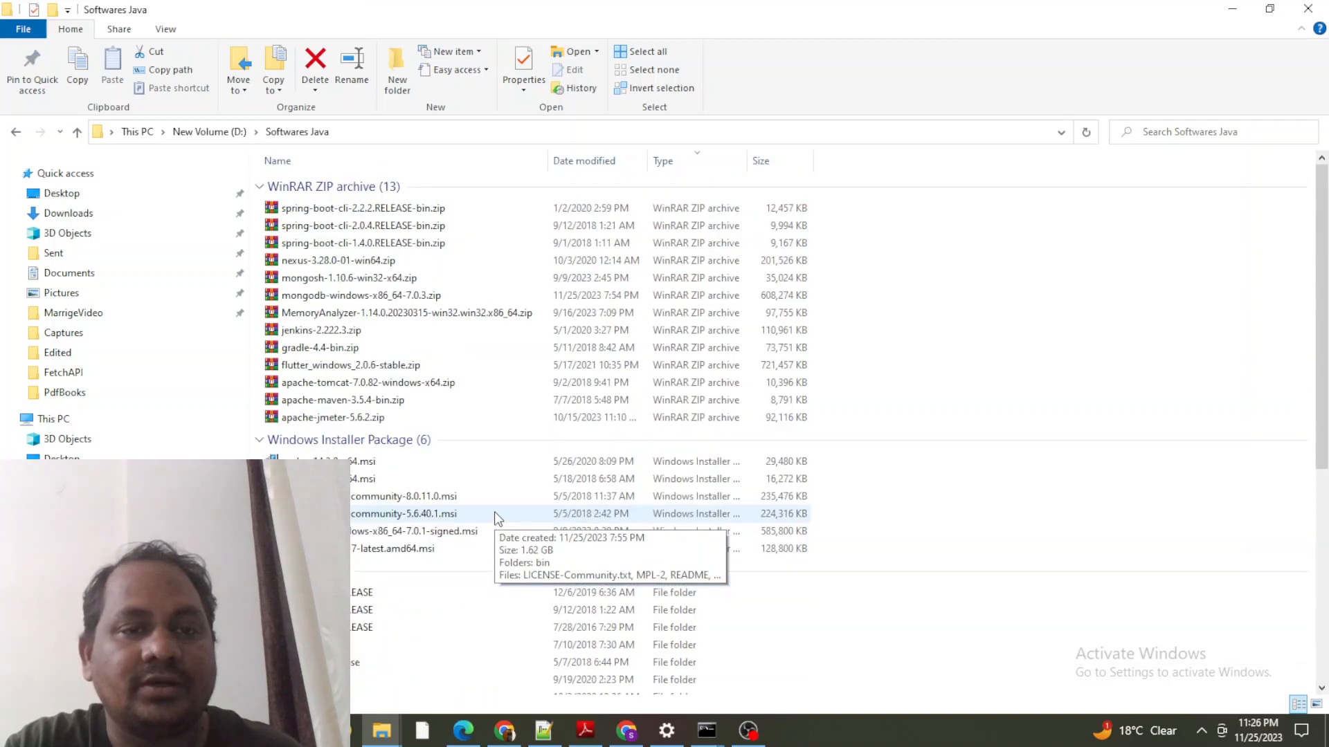
pyautogui.click(361, 279)
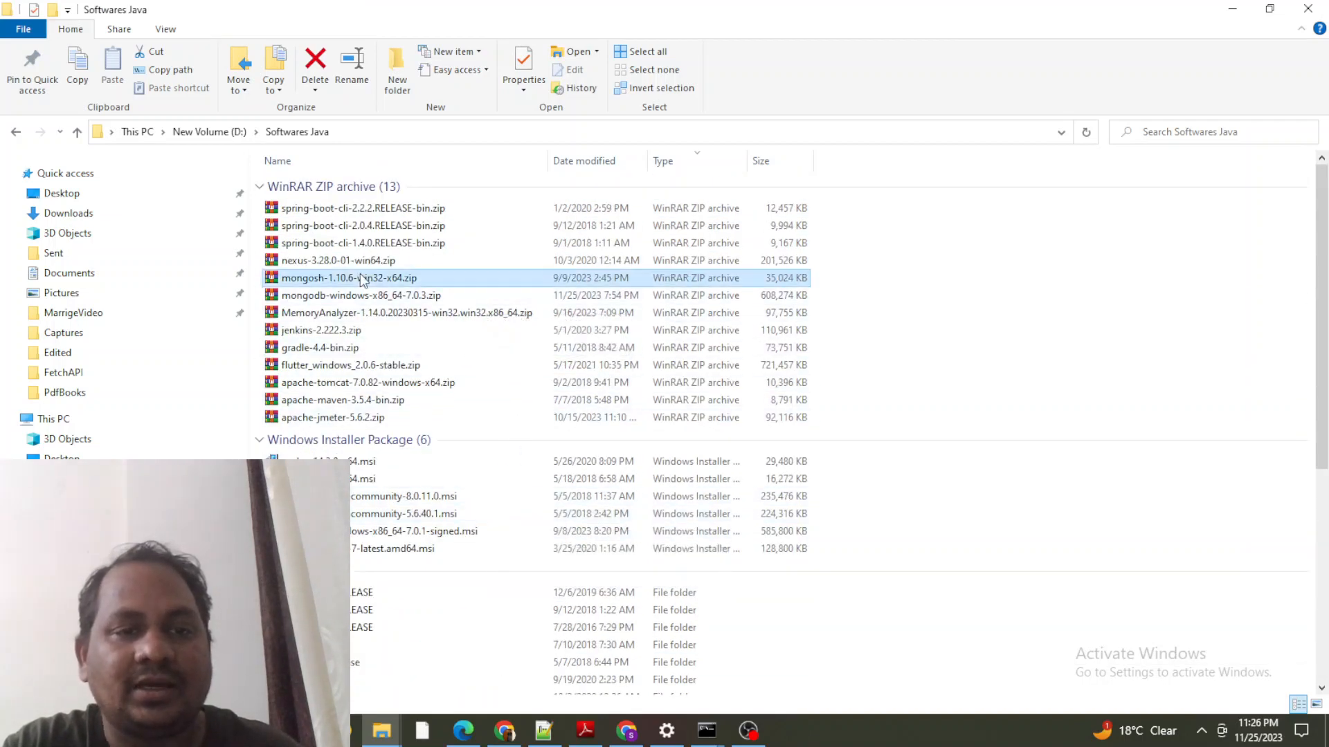
pyautogui.scroll(-5, 1045, 442)
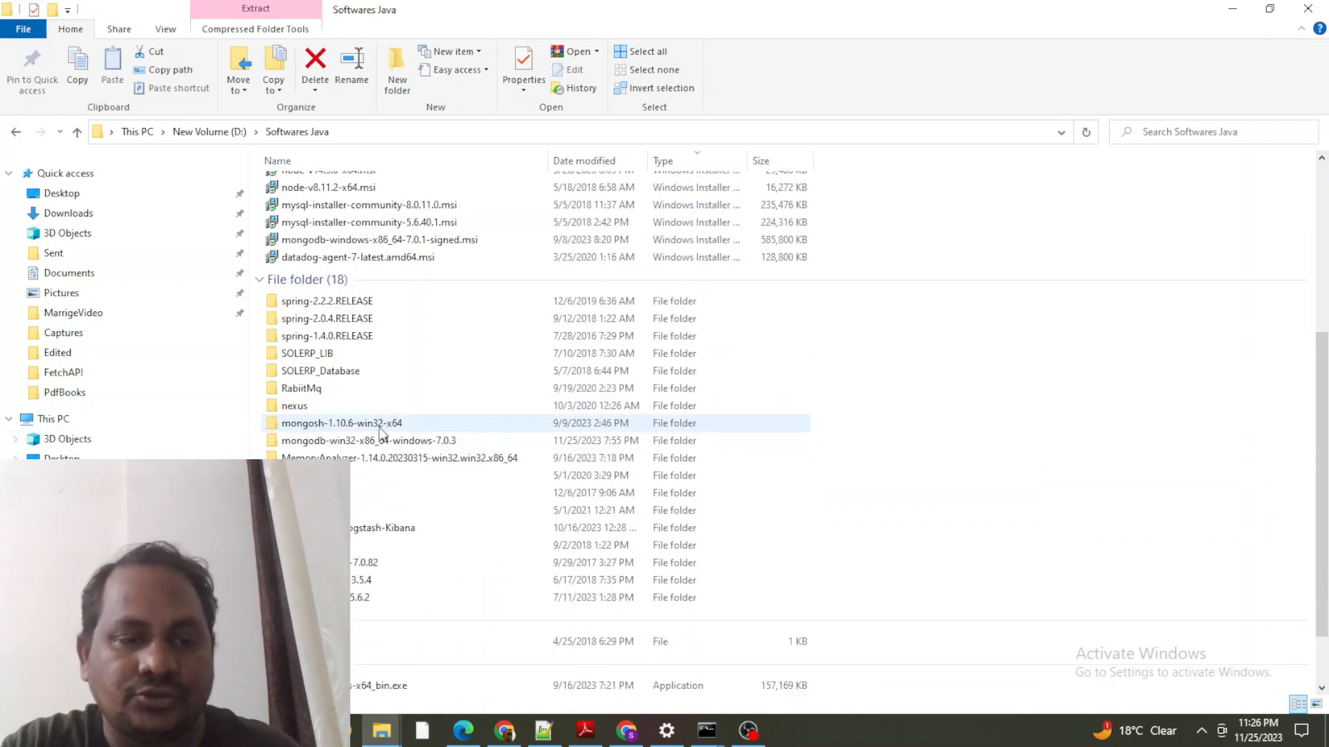
pyautogui.click(333, 443)
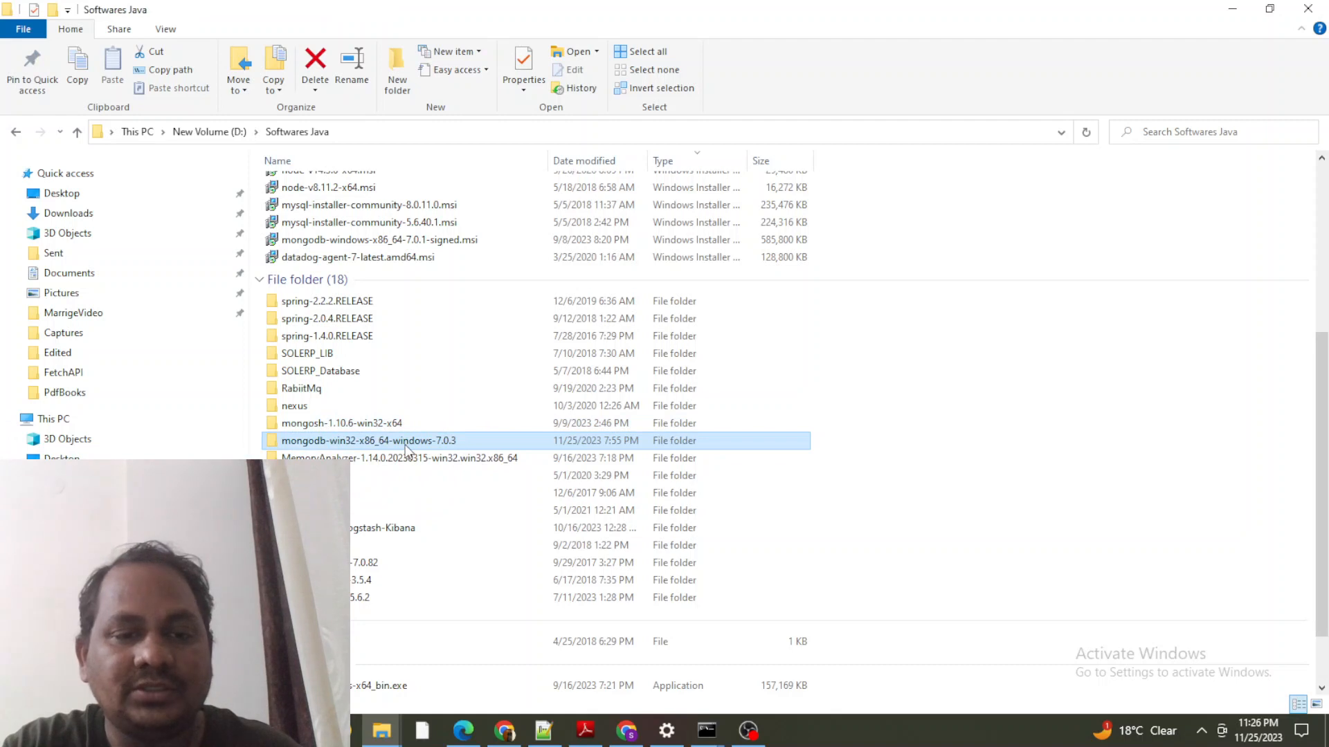
# Step: Open the bin folder inside mongodb-win32-x86_64-windows-7.0.3 and copy its full path
pyautogui.doubleClick(405, 442)
pyautogui.doubleClick(294, 186)
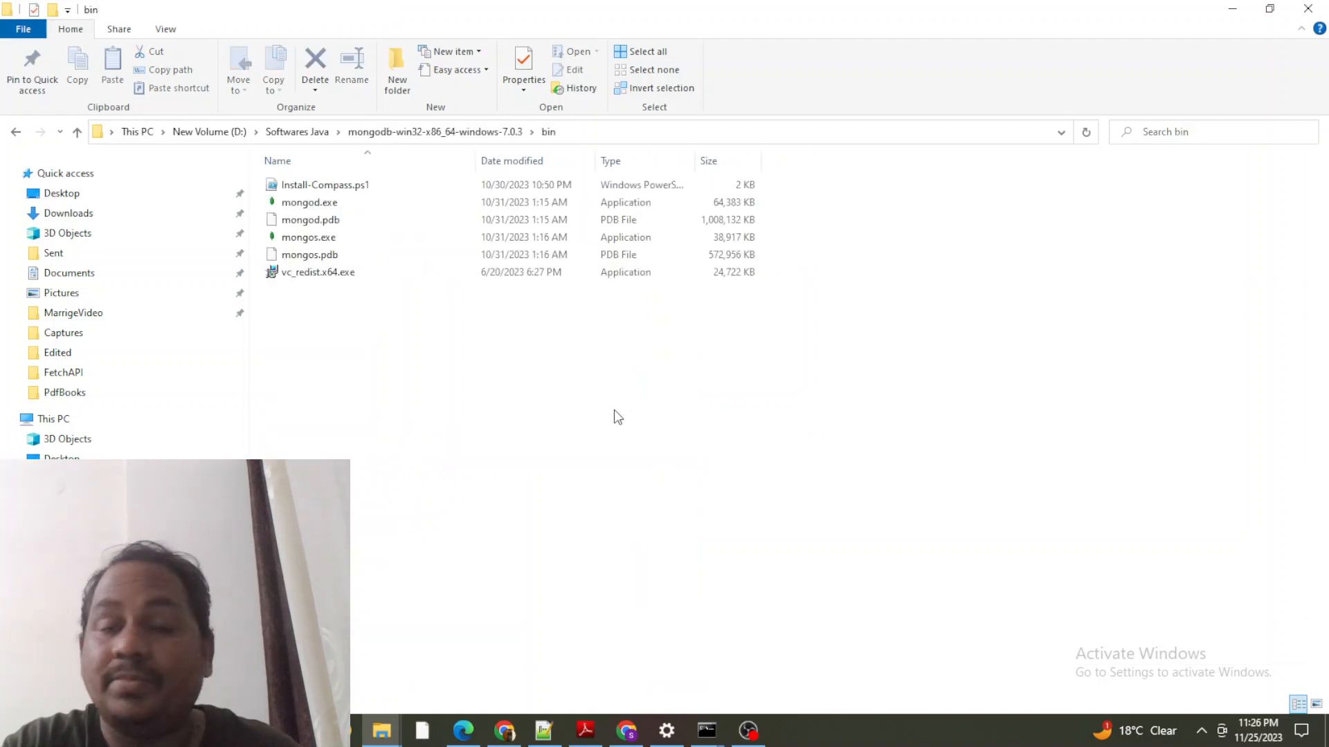
pyautogui.click(583, 131)
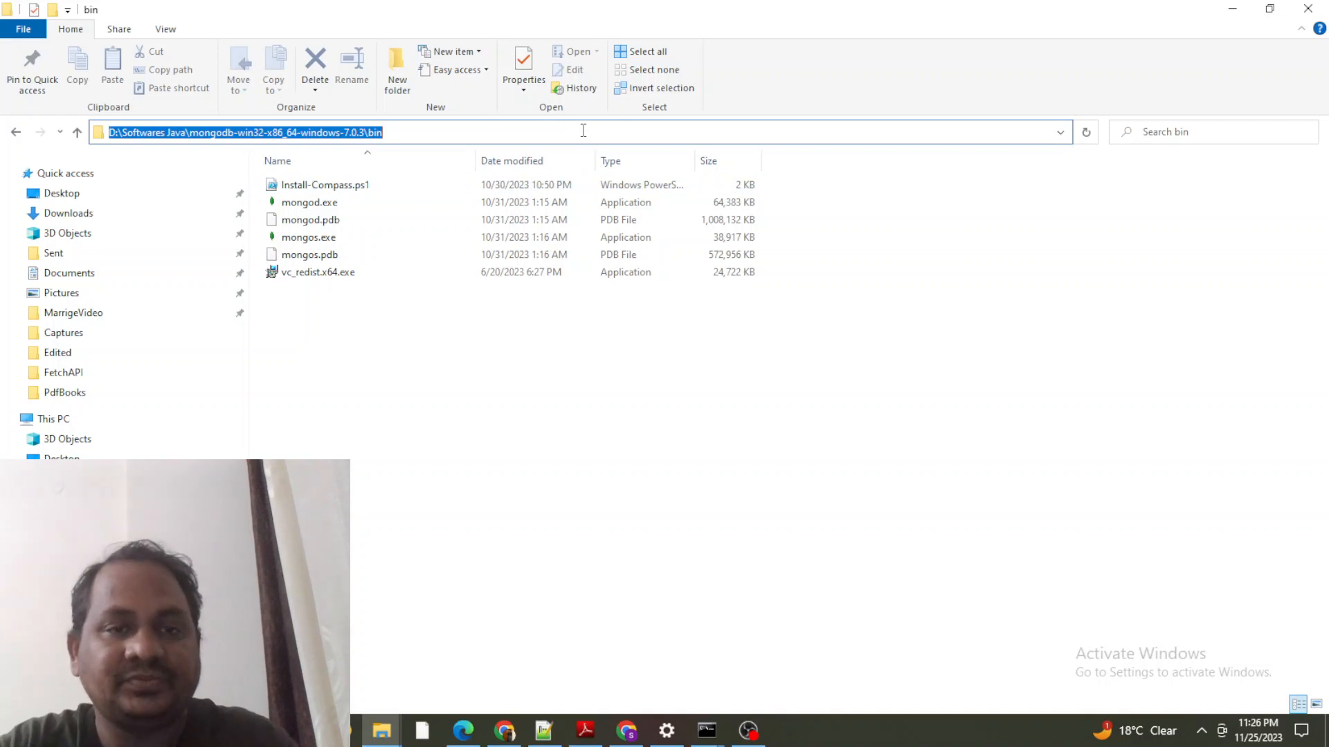
pyautogui.click(662, 492)
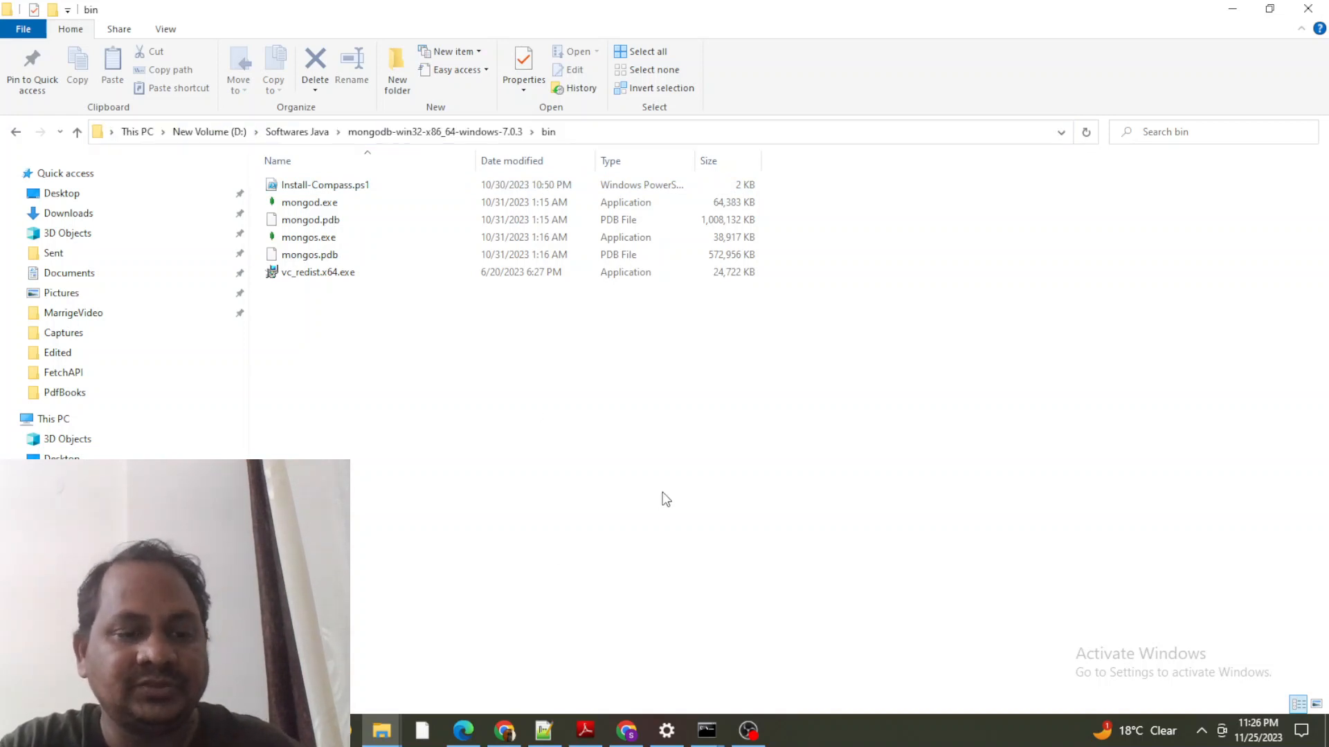
# Step: Open the user Path environment variable for editing from the advanced system settings and select its C:\Program Files\MongoDB\Server\7.0\bin\ entry
pyautogui.click(666, 730)
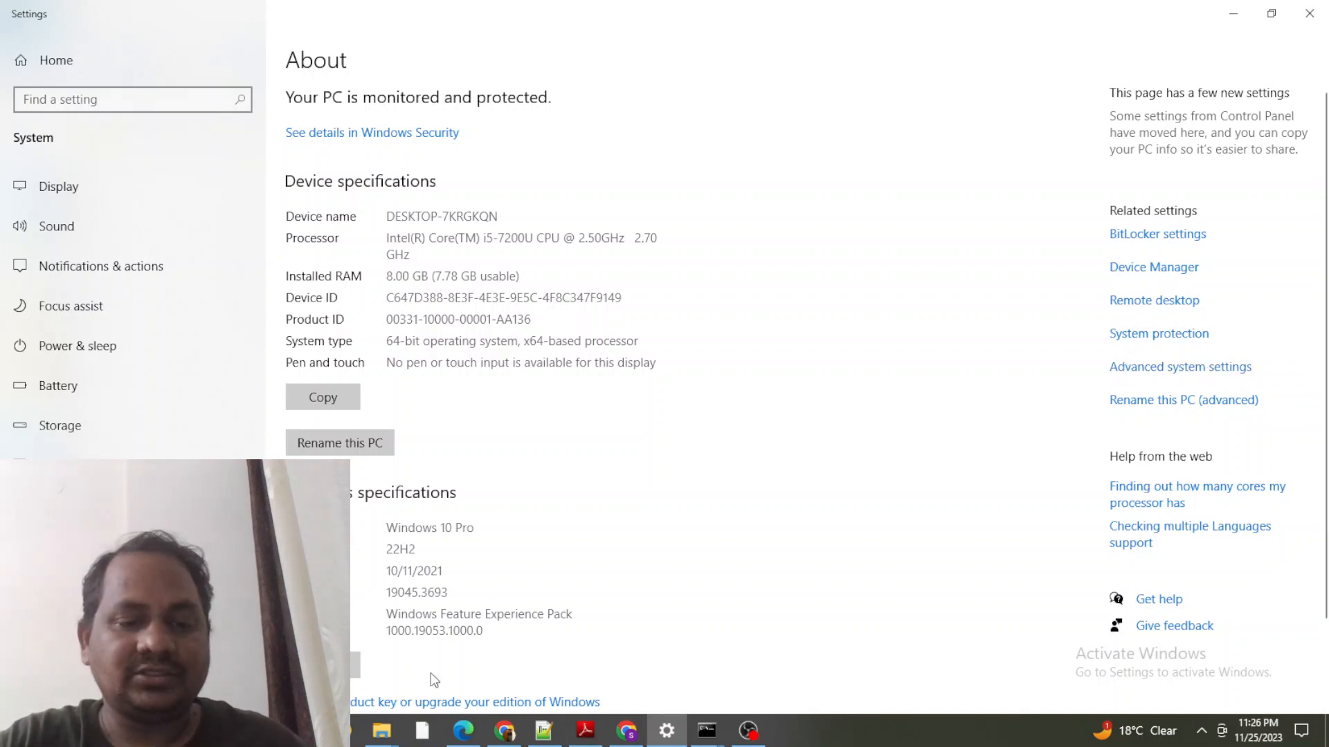
pyautogui.click(1139, 367)
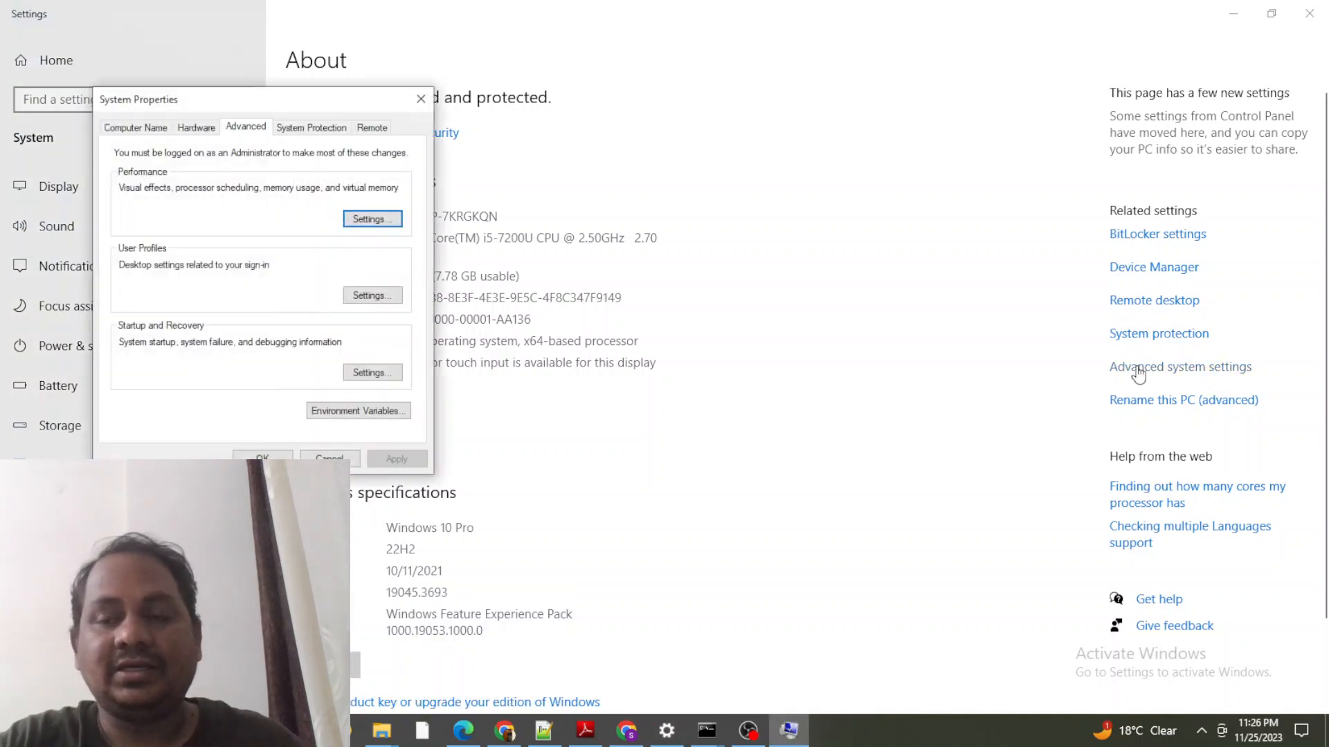
pyautogui.click(336, 414)
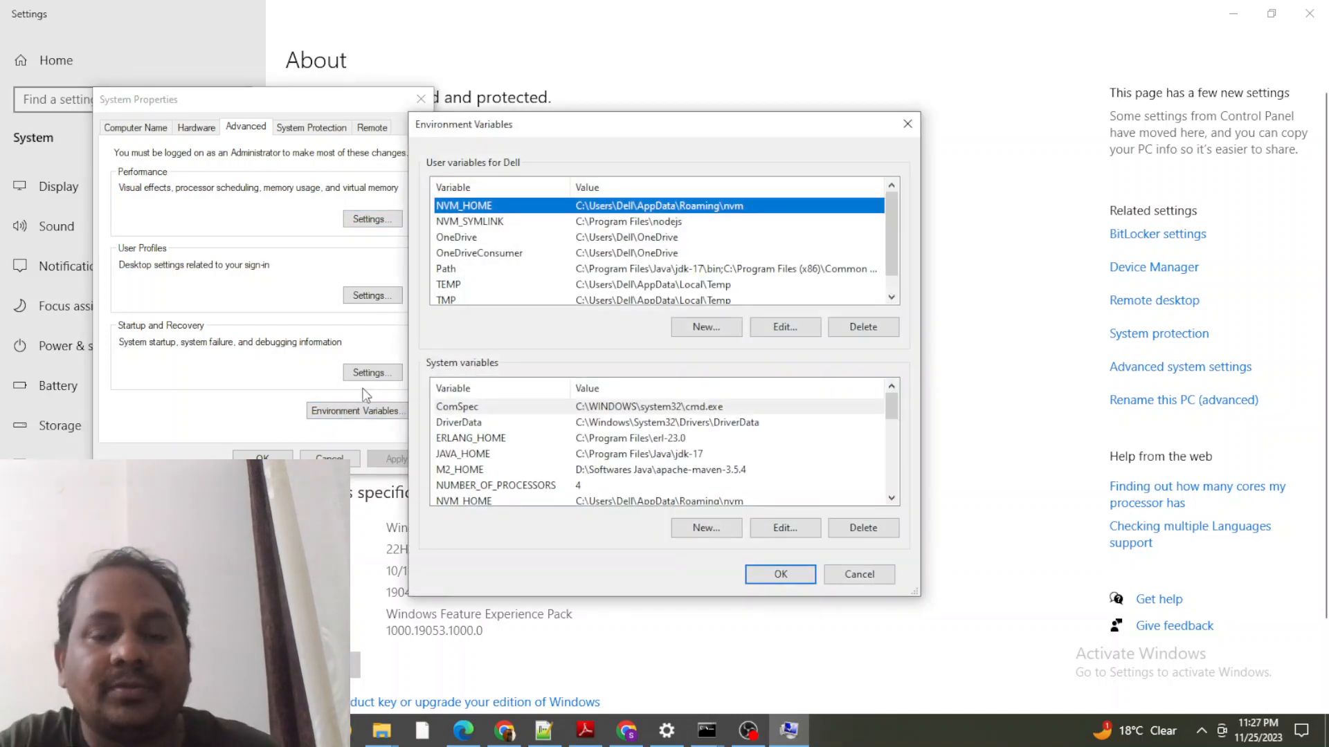
pyautogui.click(454, 273)
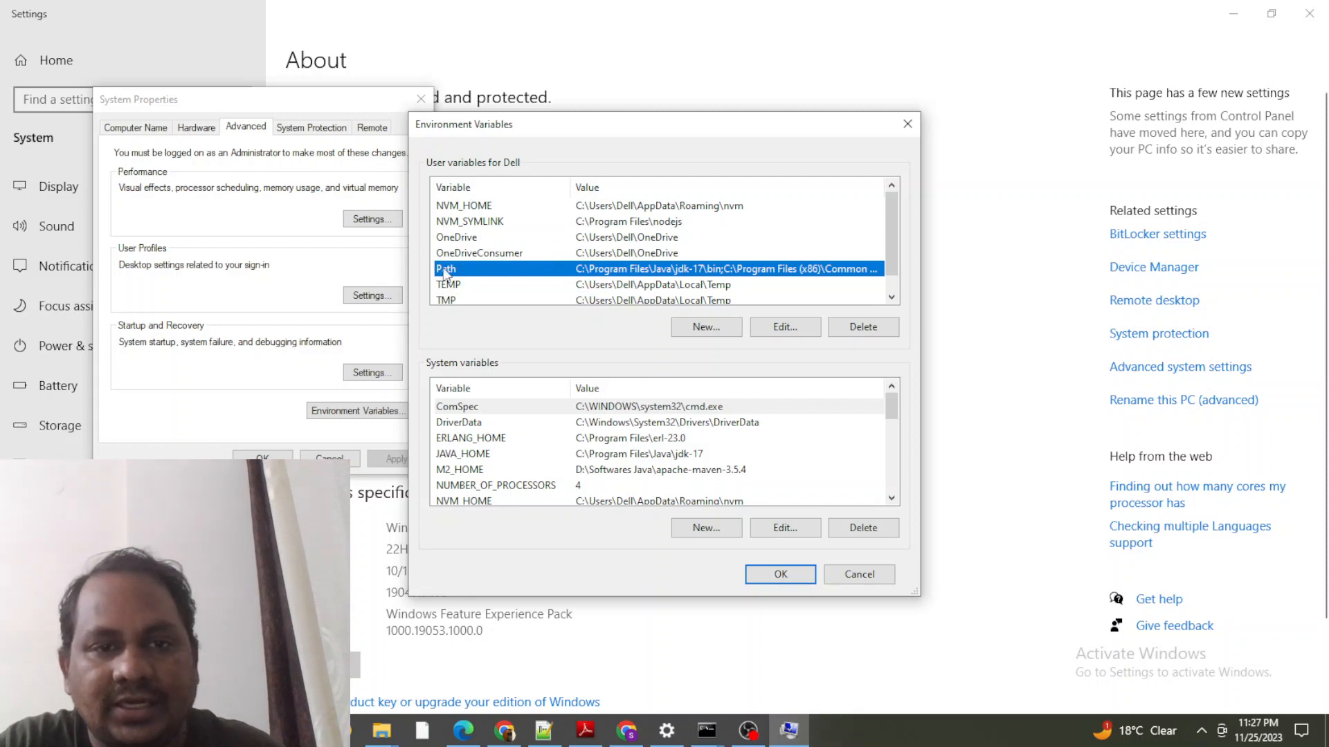
pyautogui.click(799, 326)
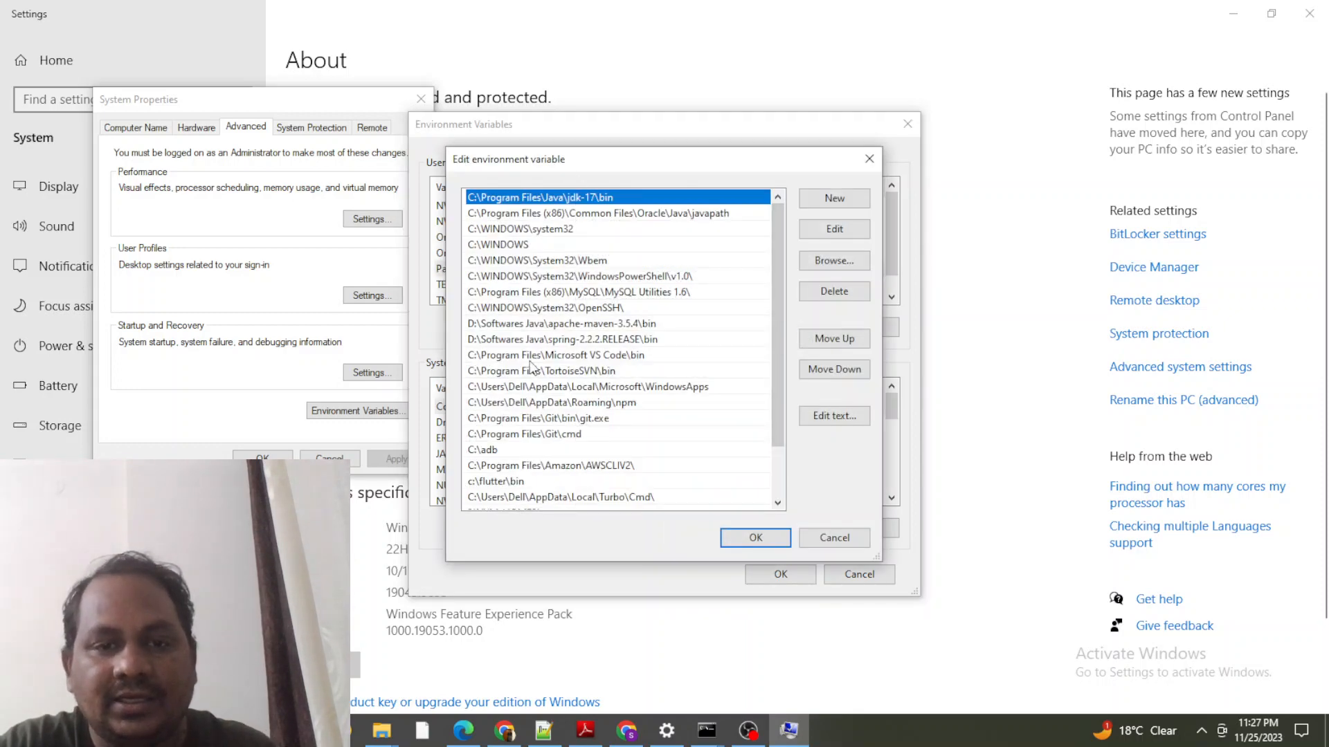
pyautogui.moveTo(779, 214); pyautogui.dragTo(775, 272)
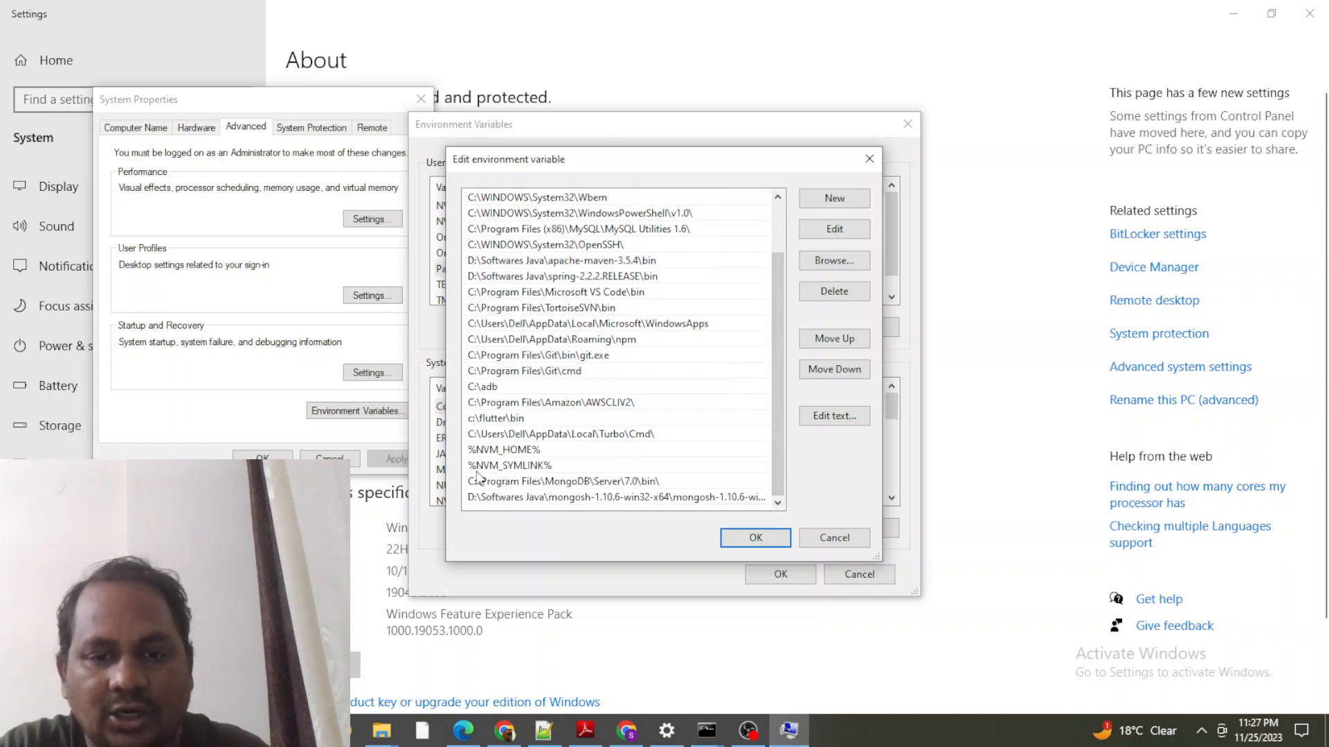
pyautogui.click(670, 483)
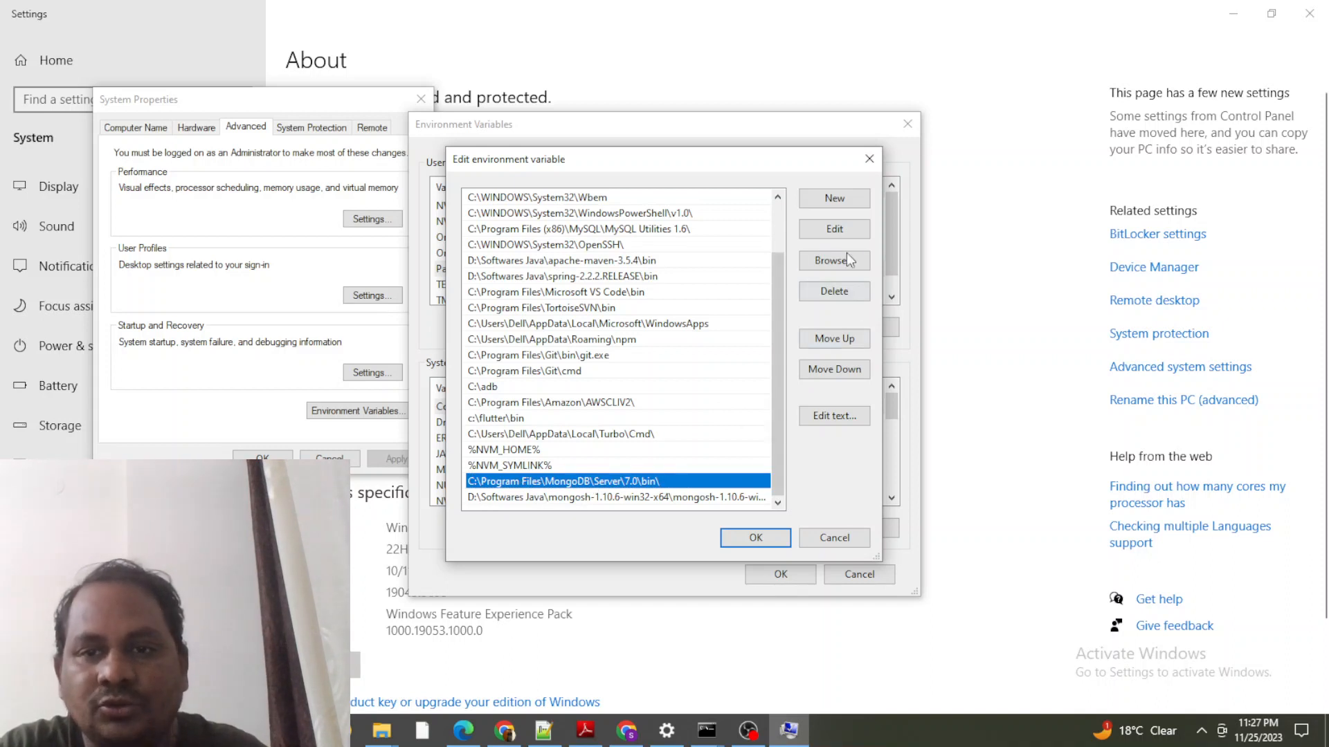
# Step: Try adding D:\Softwares Java\mongodb-win32-x86_64-windows-7.0.3\bin as a new Path entry, and delete that entry again
pyautogui.click(835, 199)
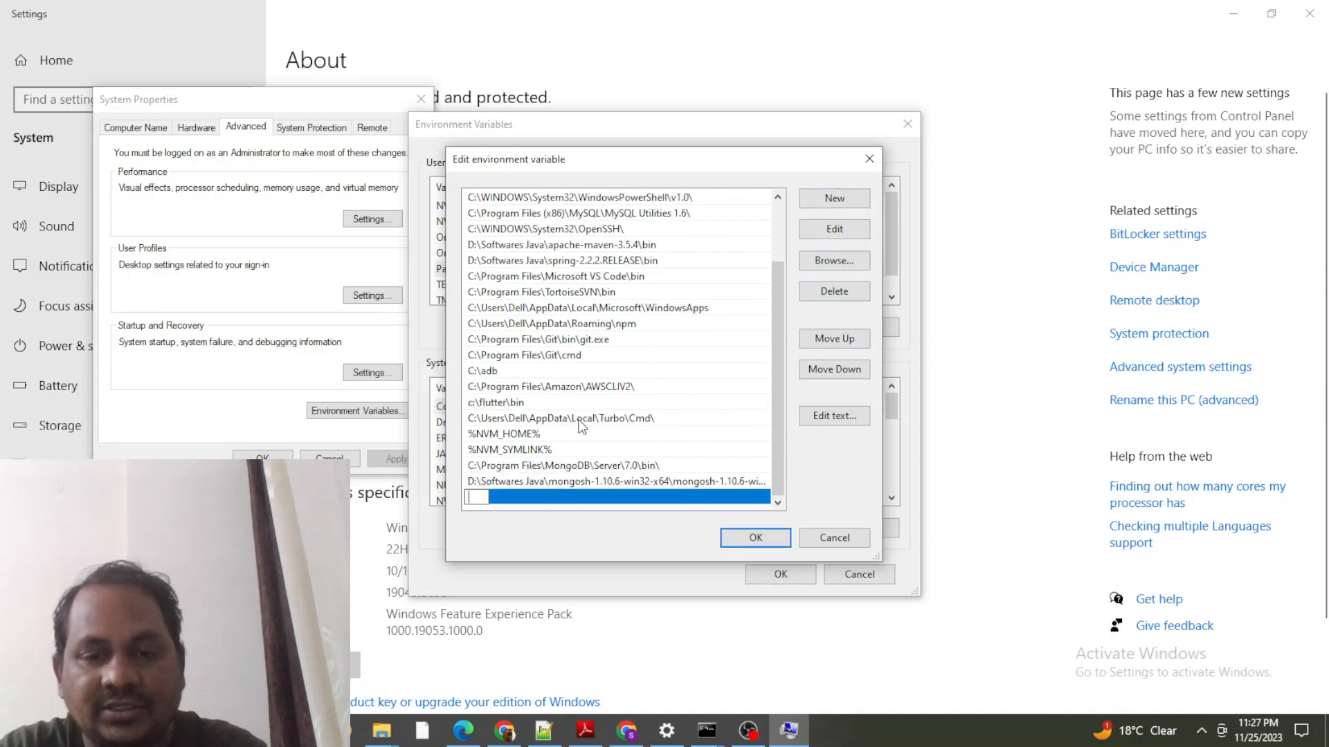
pyautogui.write('D:\\Softwares Java\\mongodb-win32-x86_64-windows-7.0.3\\bin')
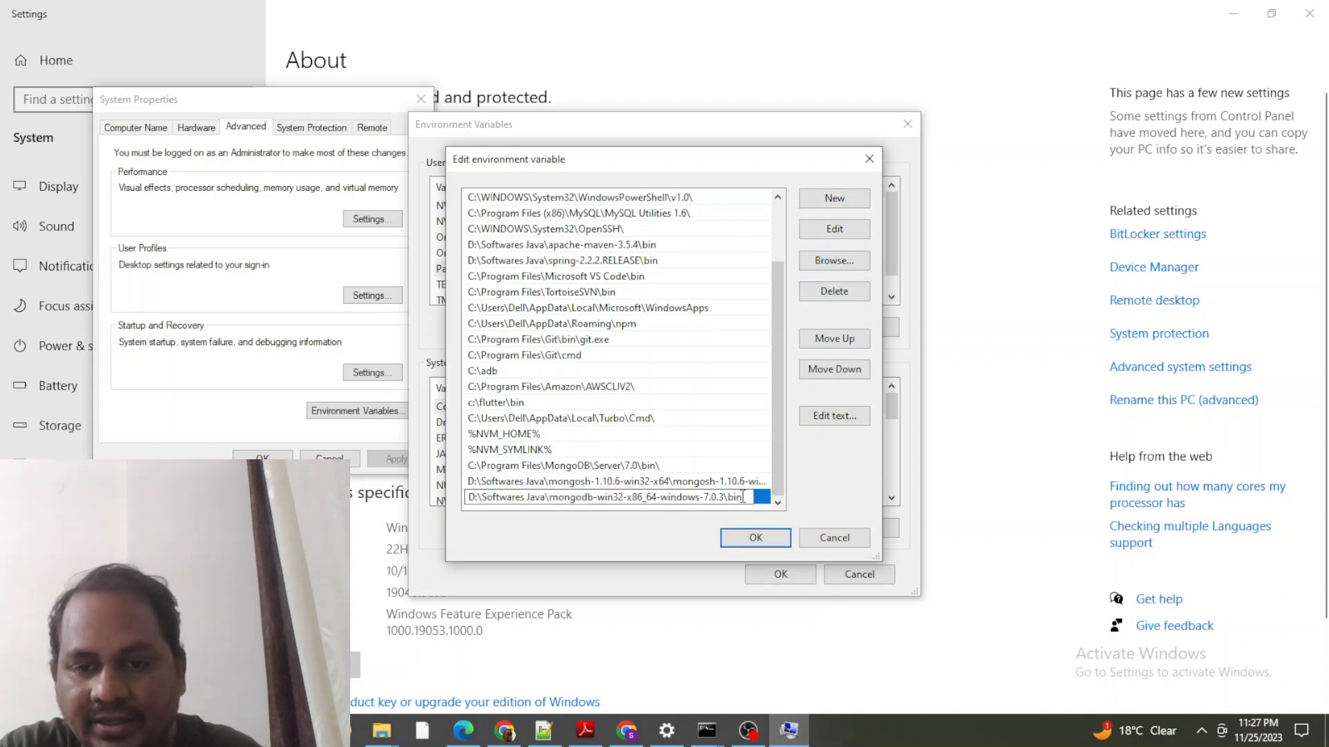
pyautogui.moveTo(750, 495); pyautogui.dragTo(464, 497)
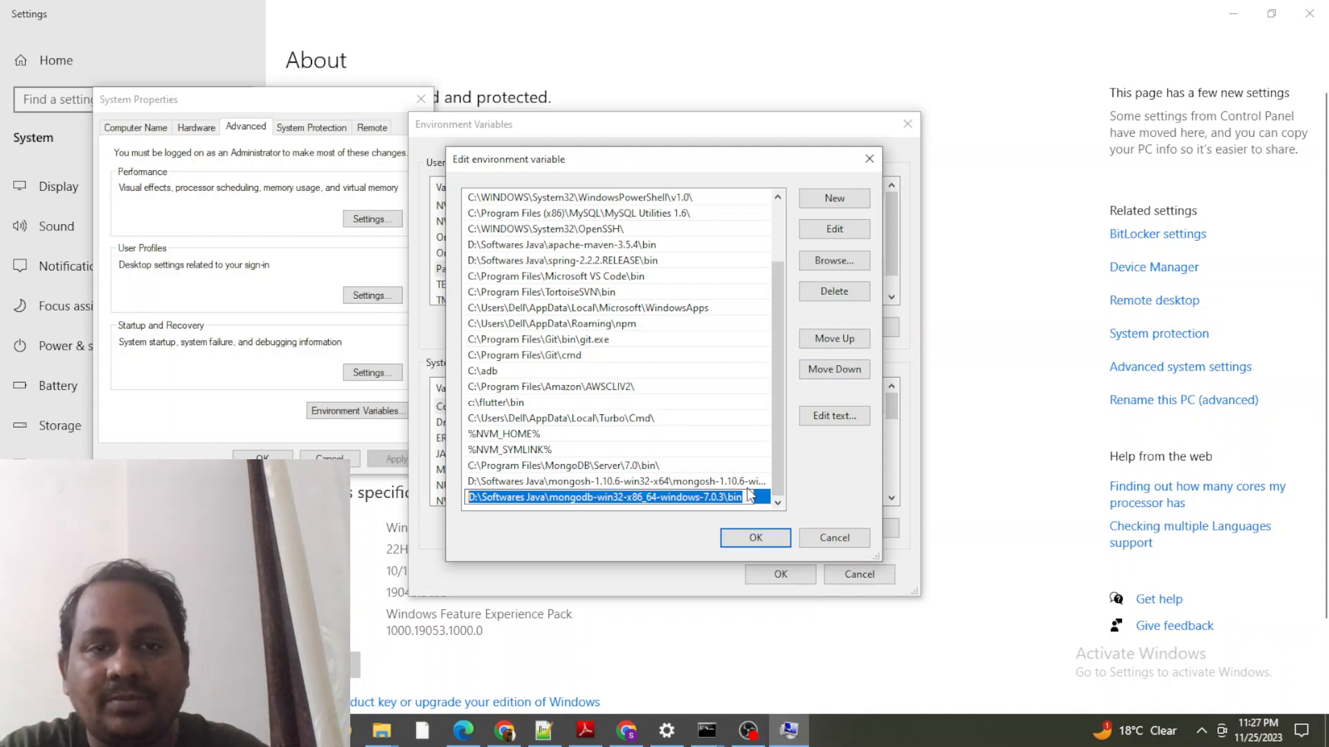
pyautogui.click(823, 293)
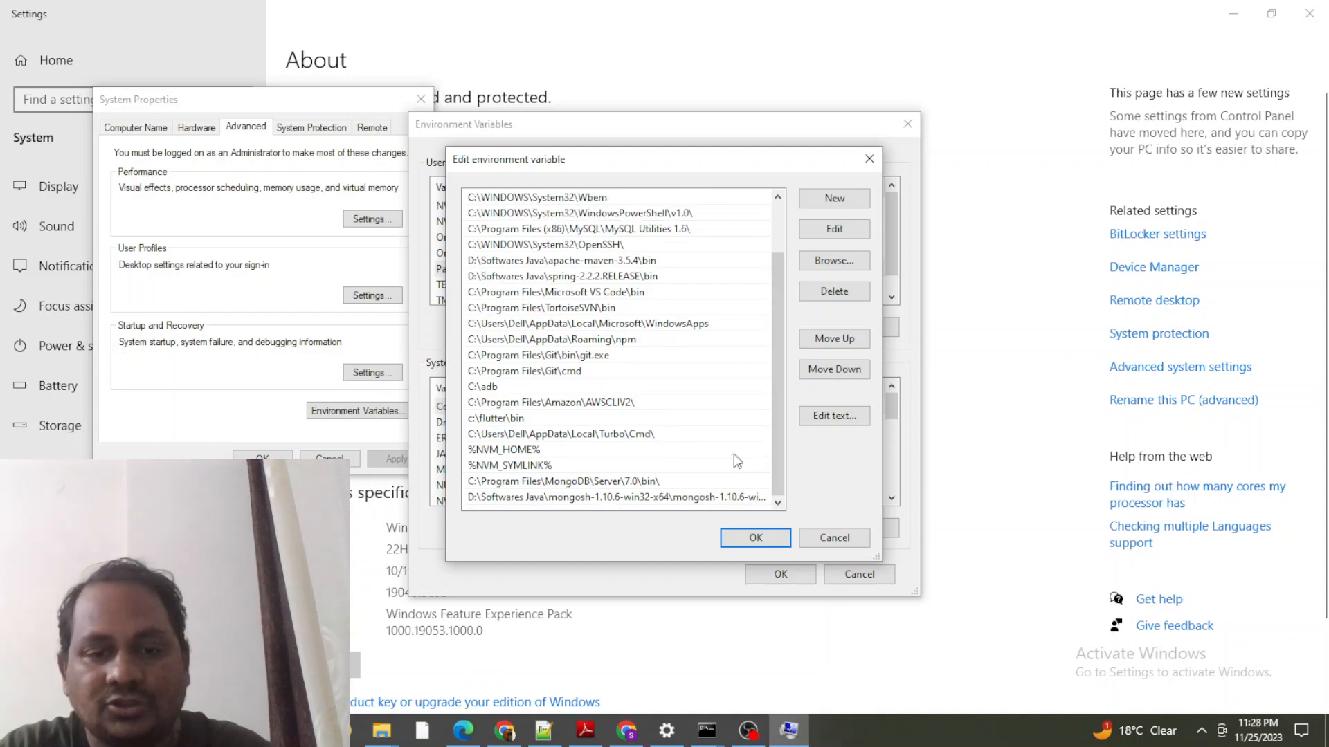
# Step: Select the mongosh-1.10.6-win32-x64 entry in Path, and close the environment variable and System Properties dialogs
pyautogui.click(606, 502)
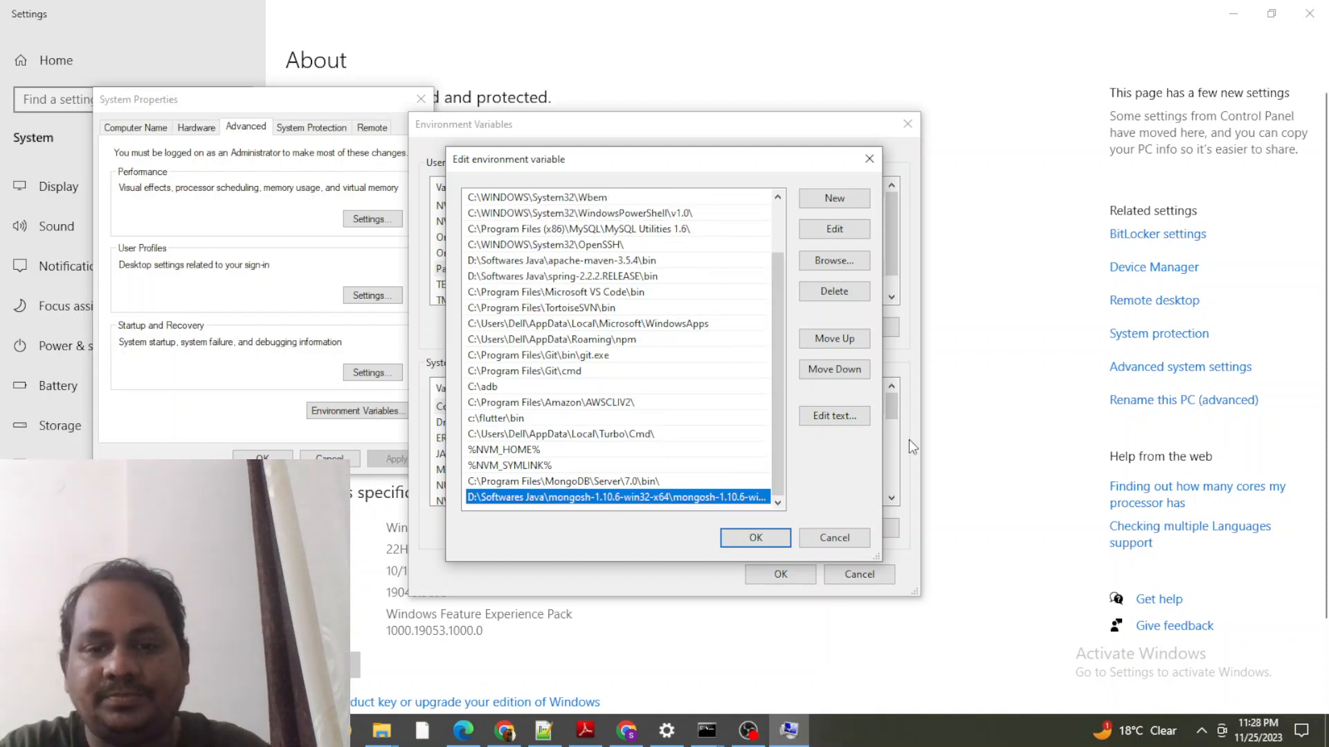
pyautogui.press('Return')
pyautogui.press('Return')
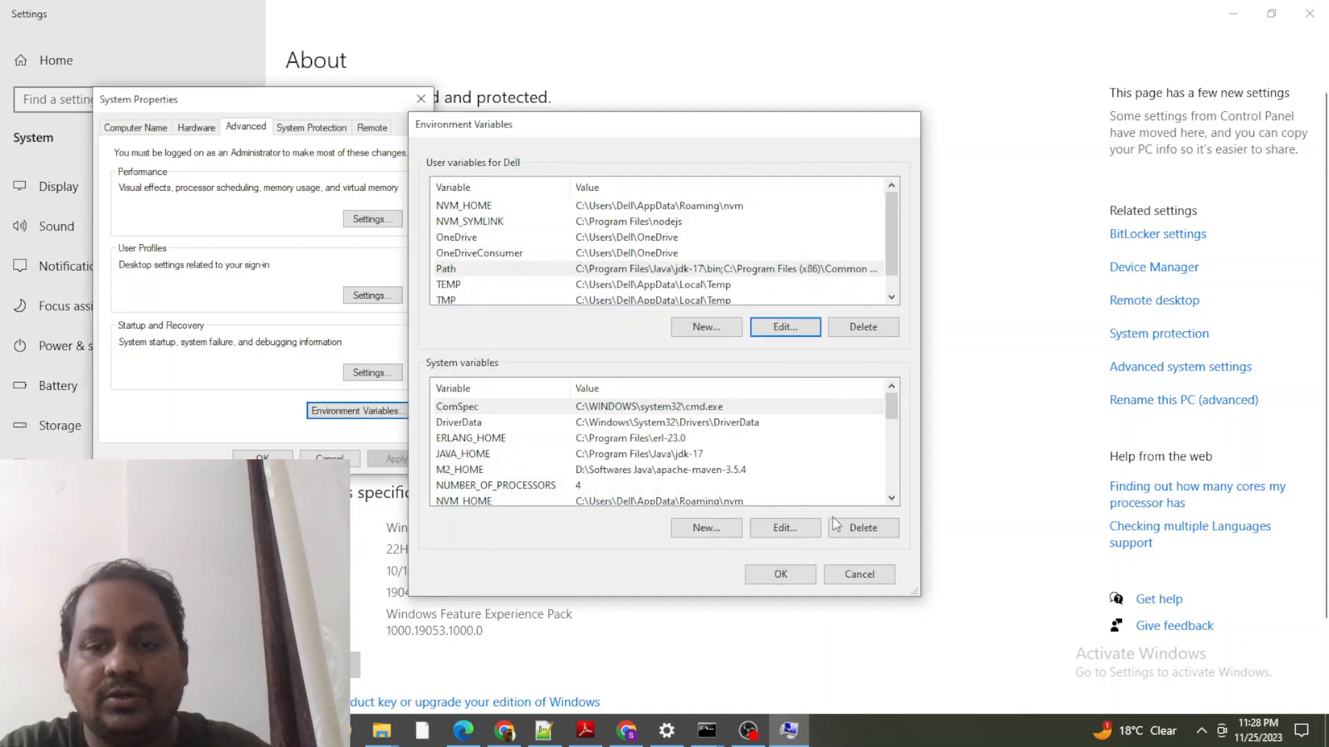
pyautogui.press('Return')
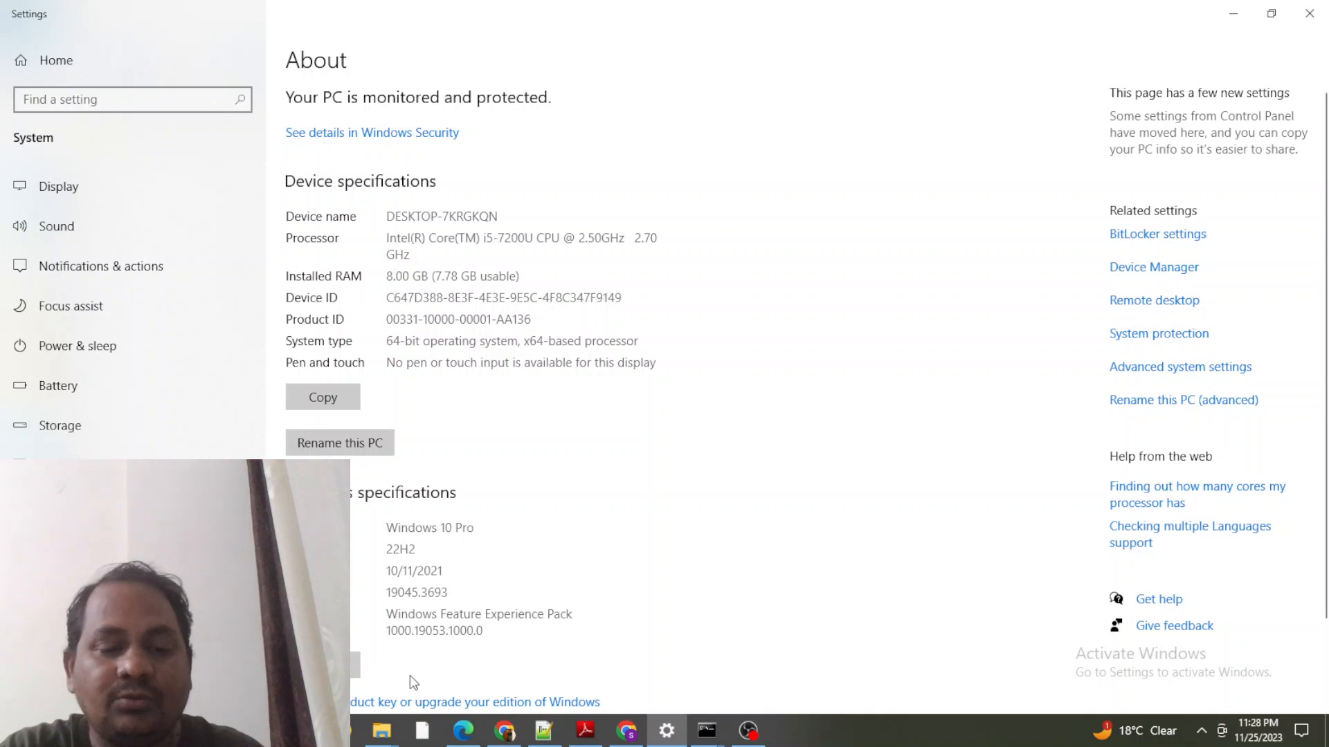
# Step: Switch to File Explorer and reopen the bin folder of mongodb-win32-x86_64-windows-7.0.3 starting from the Softwares Java folder
pyautogui.click(394, 736)
pyautogui.moveTo(476, 643)
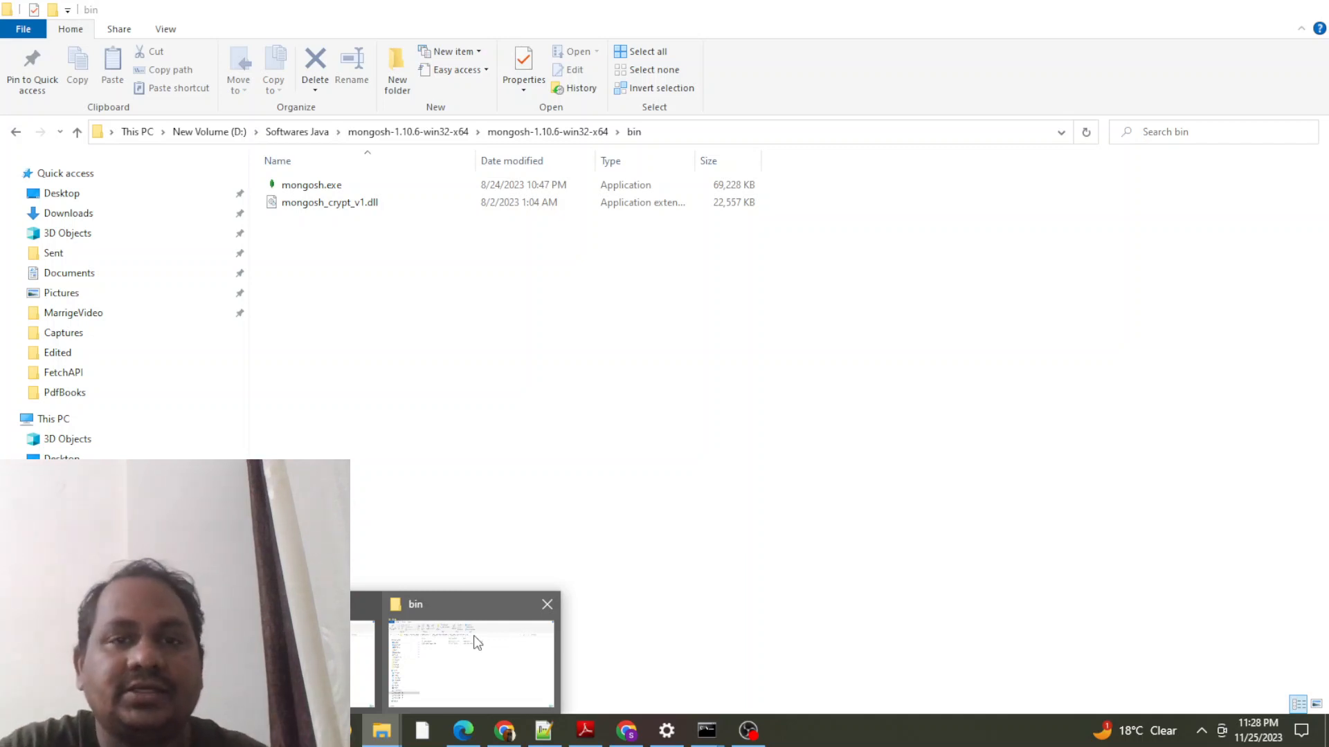
pyautogui.click(416, 660)
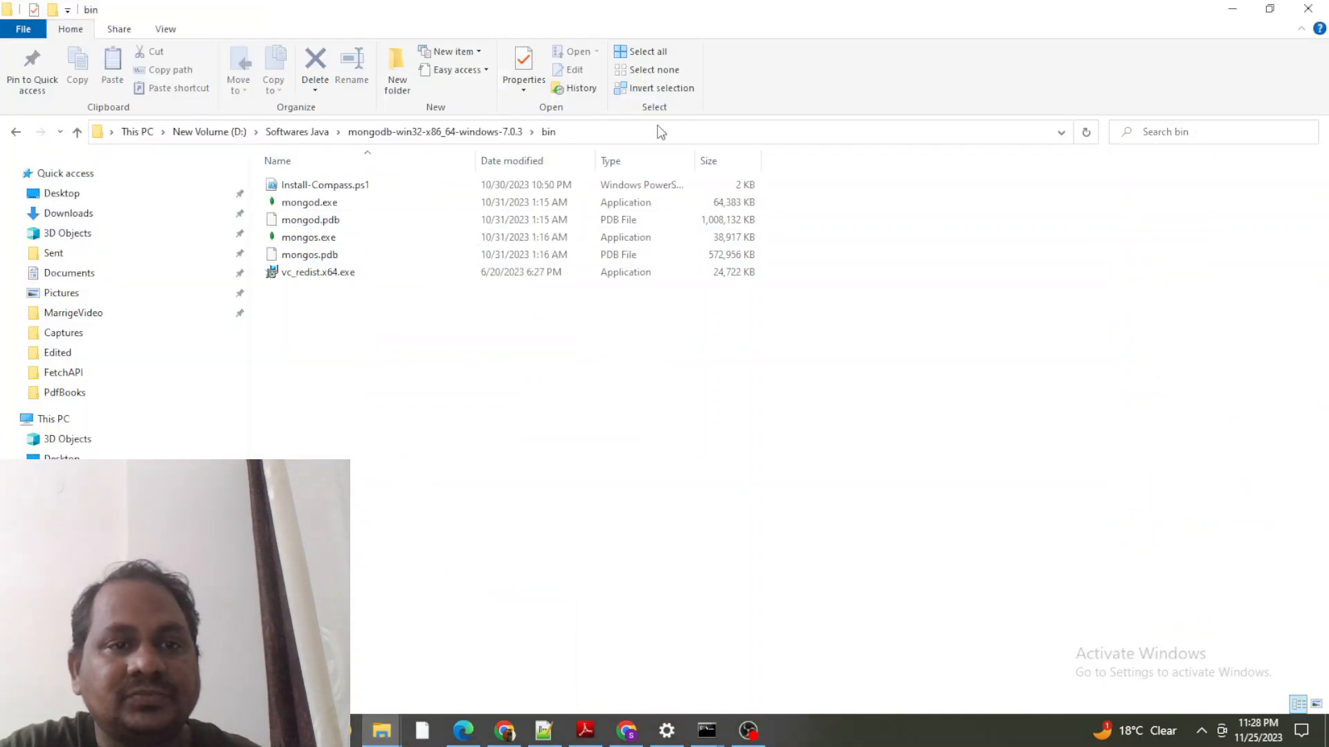
pyautogui.click(289, 133)
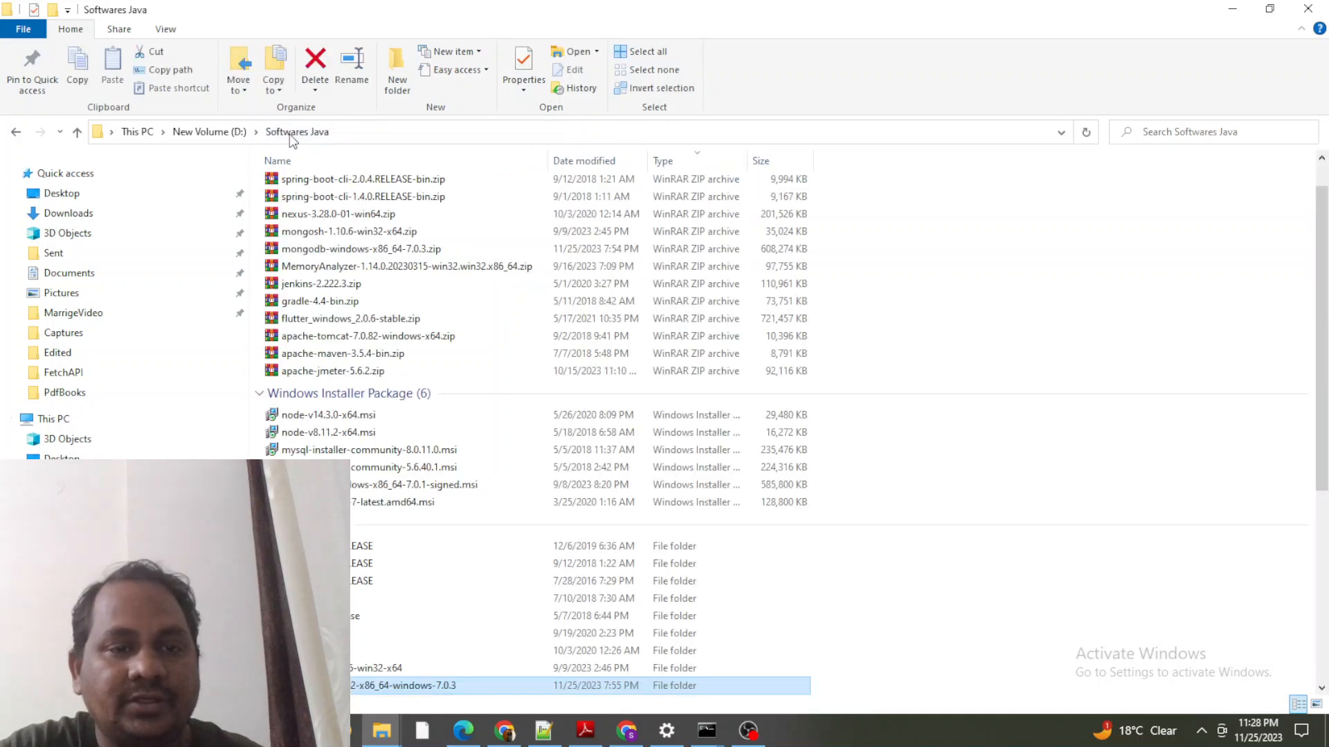
pyautogui.press('Return')
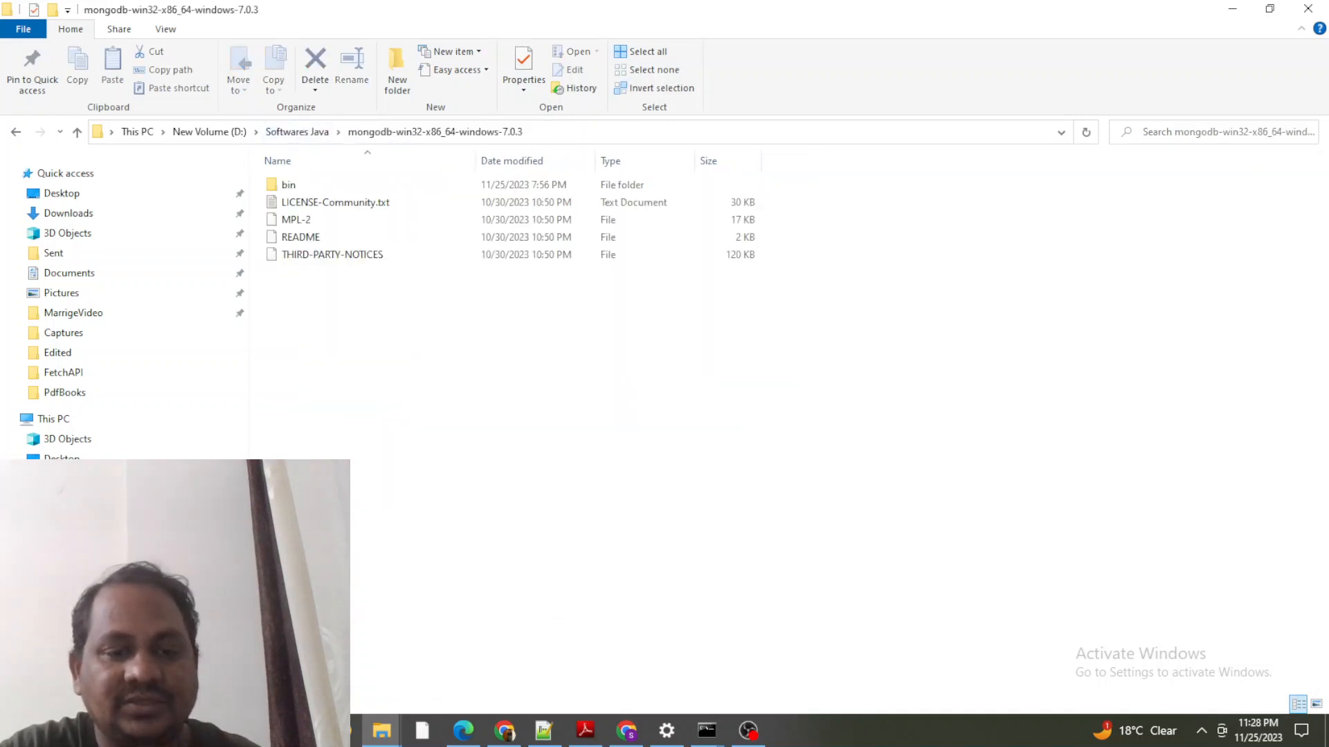
pyautogui.doubleClick(364, 185)
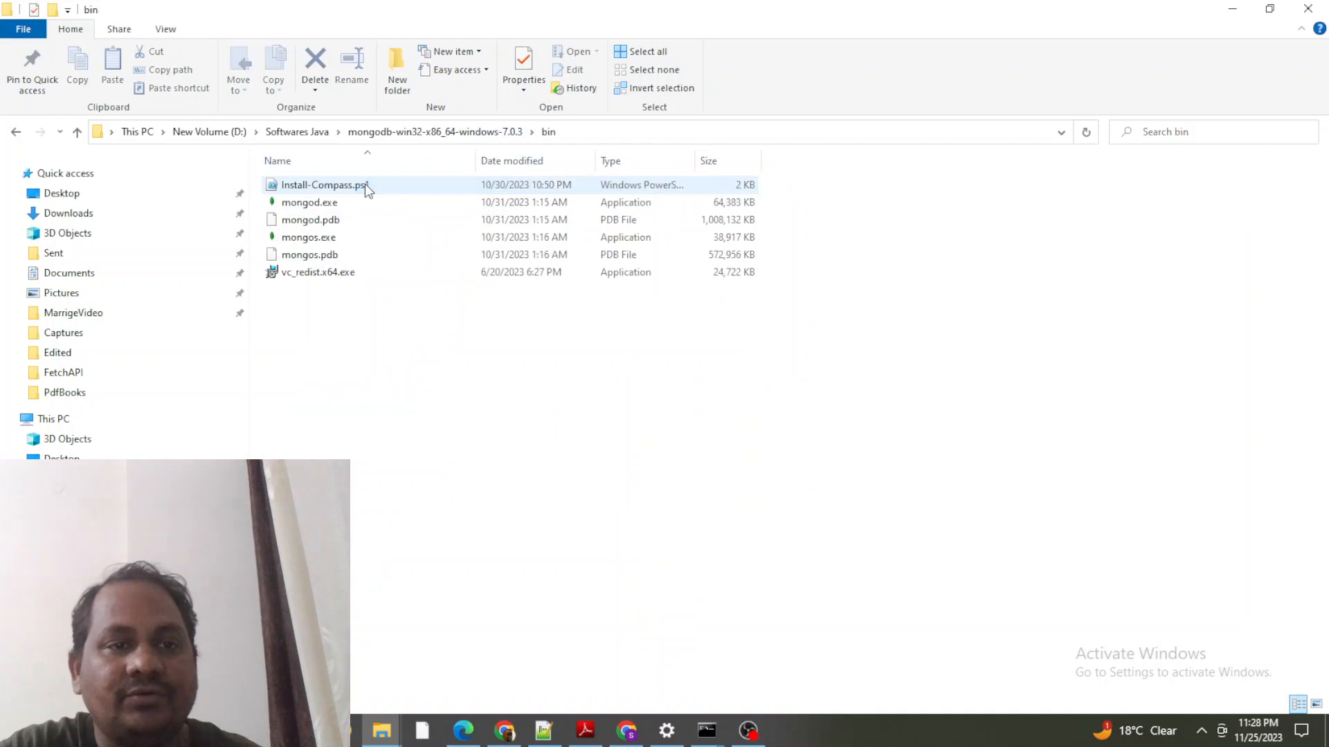
# Step: Open a command prompt directly in the MongoDB server's bin folder
pyautogui.click(694, 124)
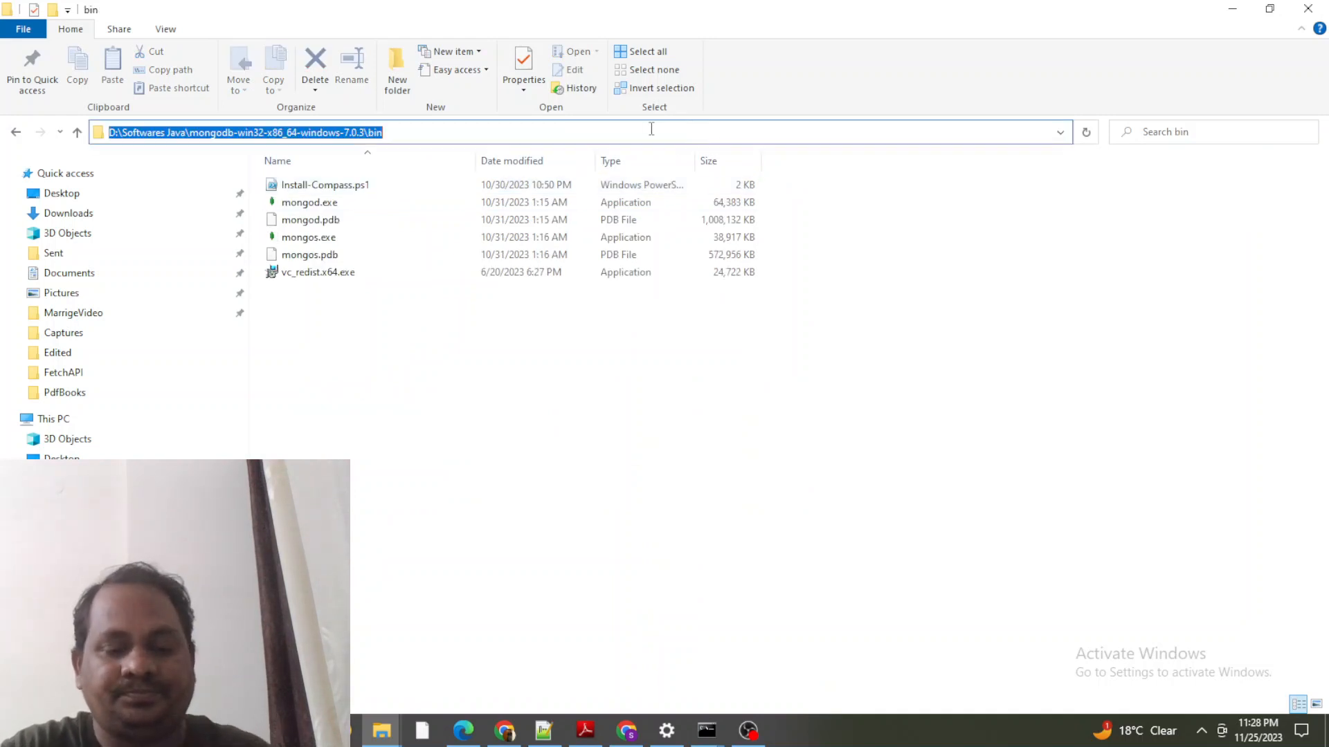
pyautogui.write('cmd')
pyautogui.press('Return')
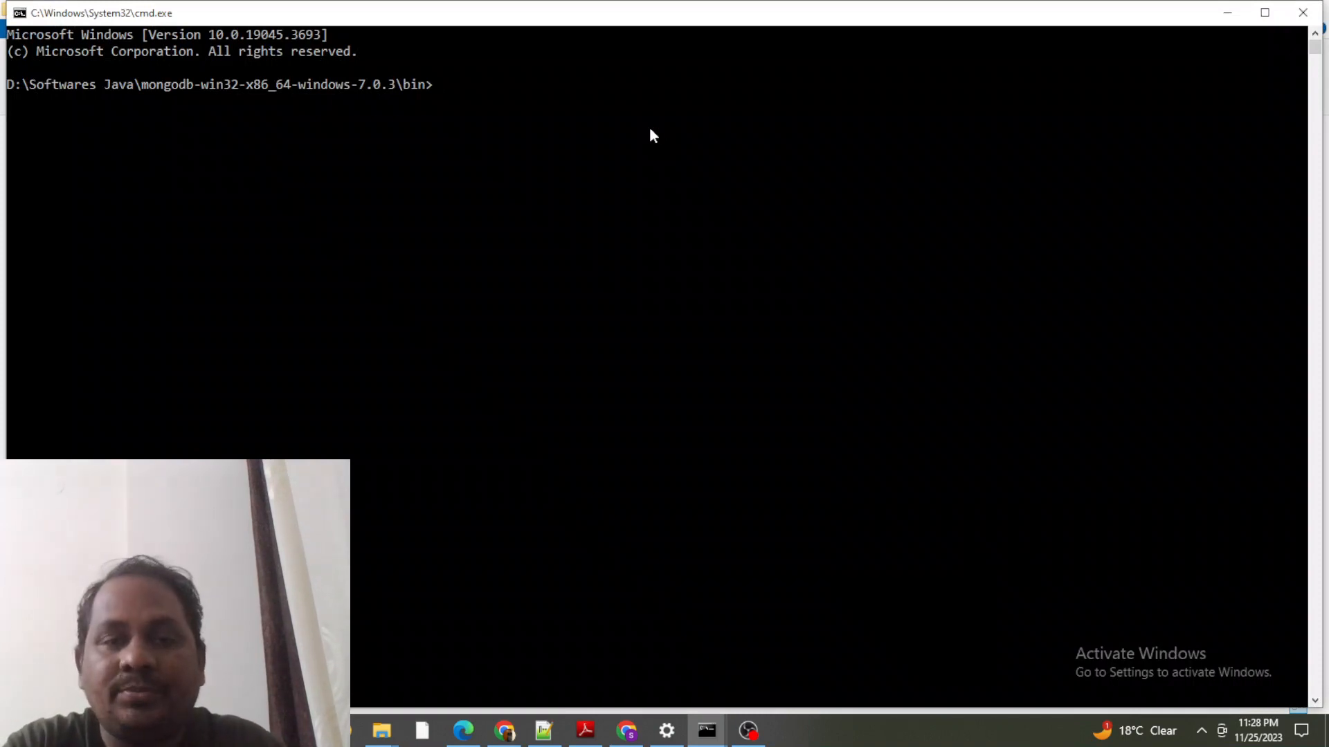
# Step: Try to start the MongoDB server with the mongod command, checking mongod.exe in the bin folder before running it
pyautogui.write('mongy')
pyautogui.press('BackSpace')
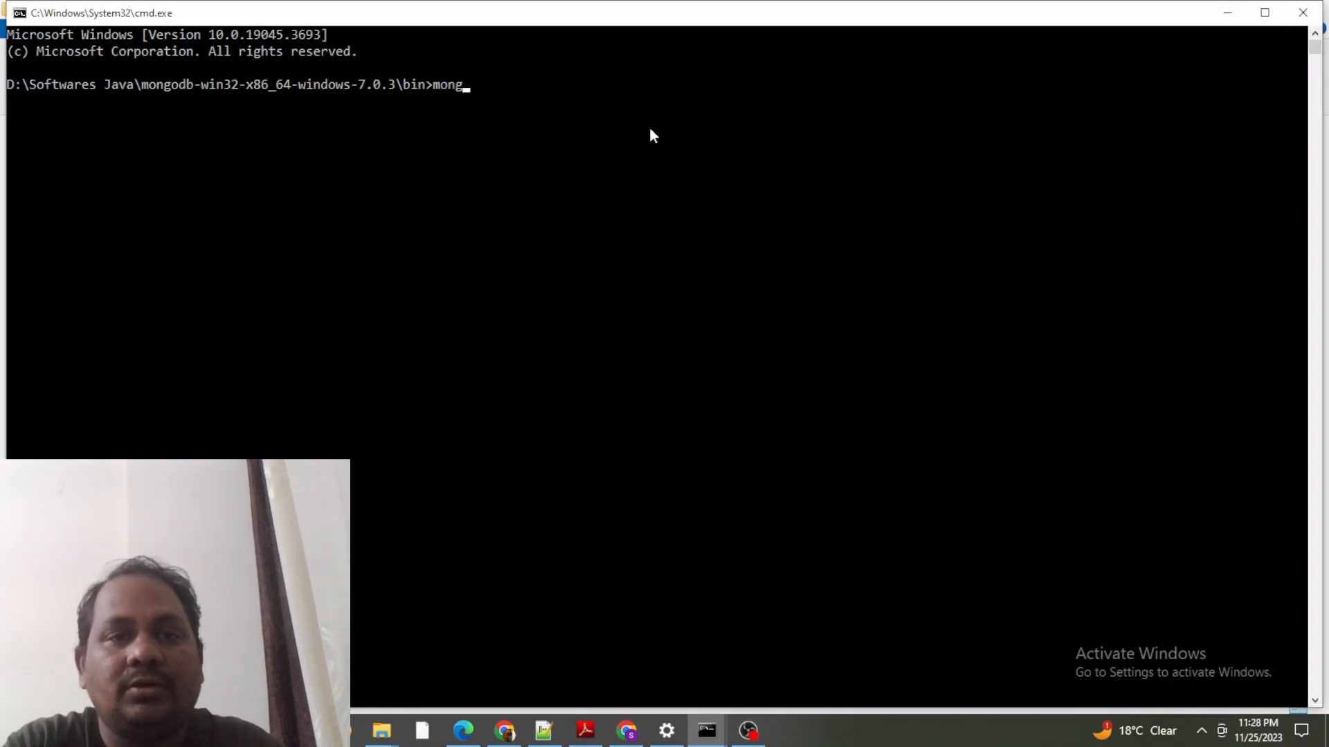
pyautogui.write('od')
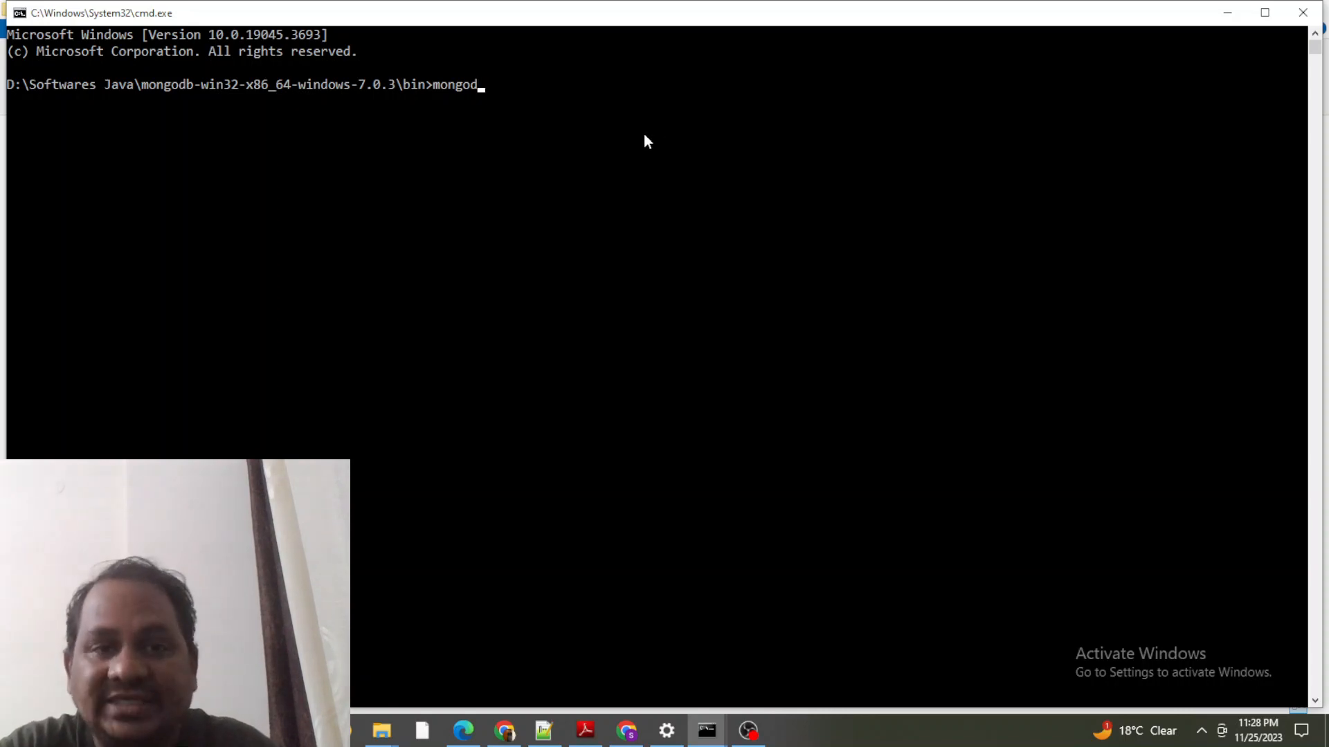
pyautogui.hotkey('alt', 'Tab')
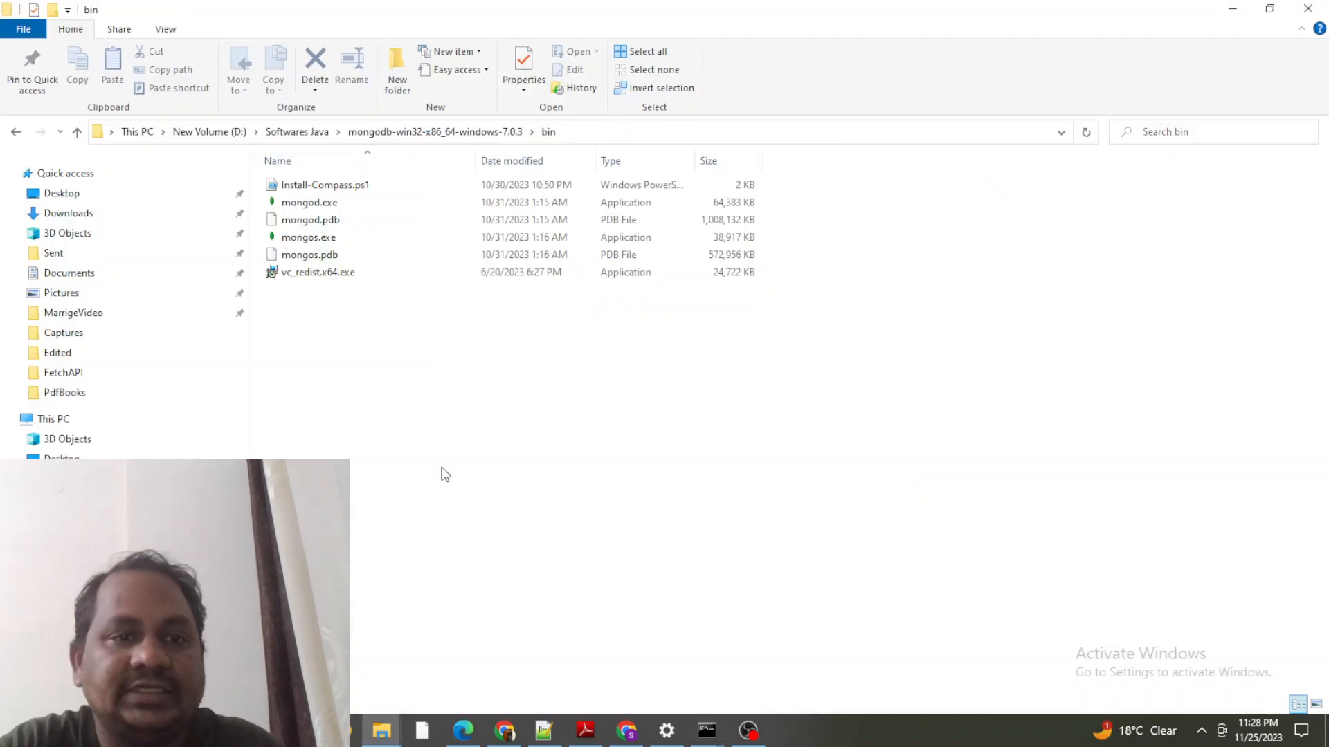
pyautogui.click(347, 202)
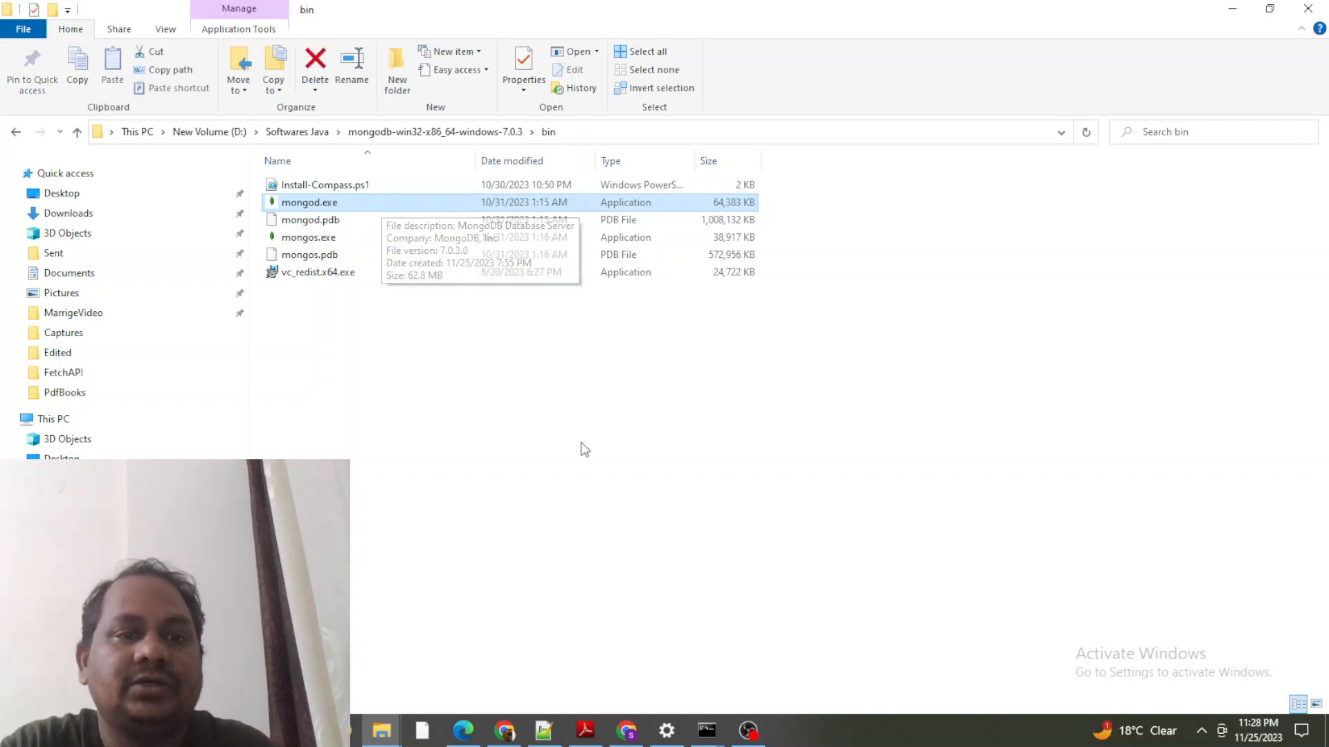
pyautogui.hotkey('alt', 'Tab')
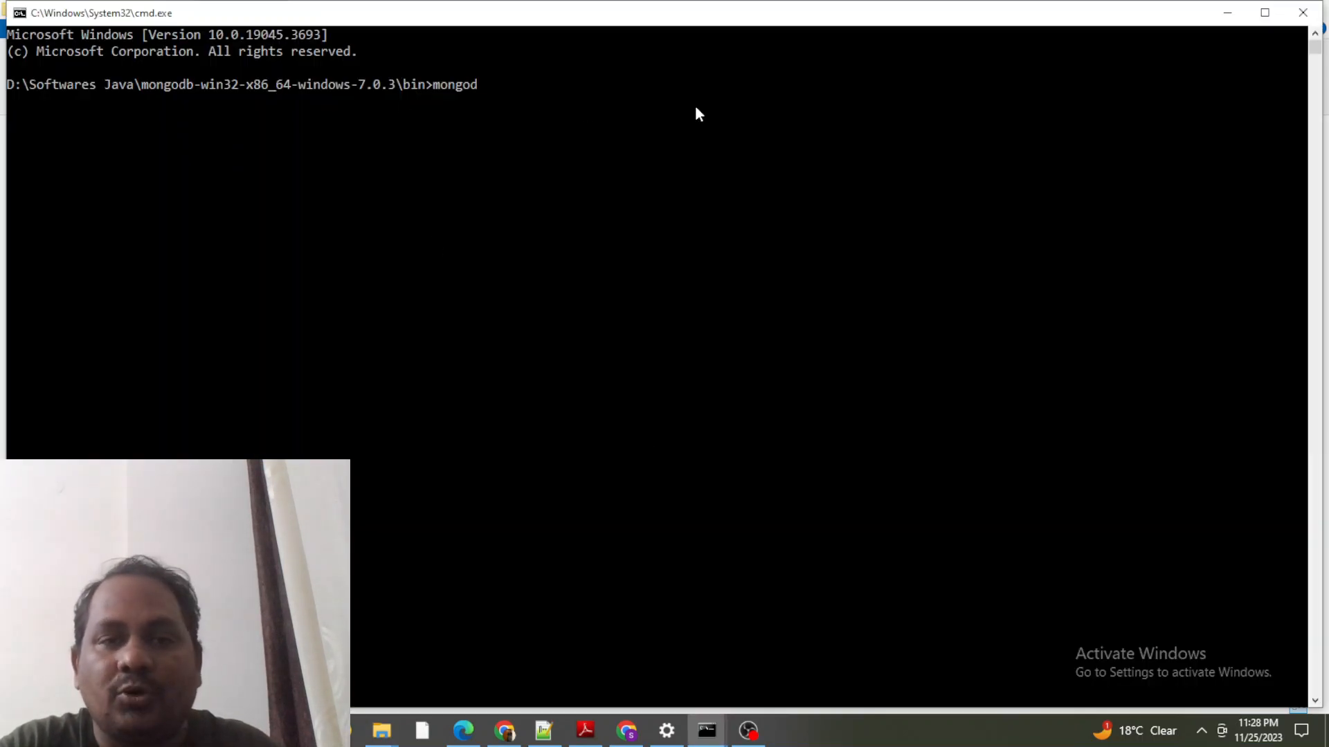
pyautogui.press('Return')
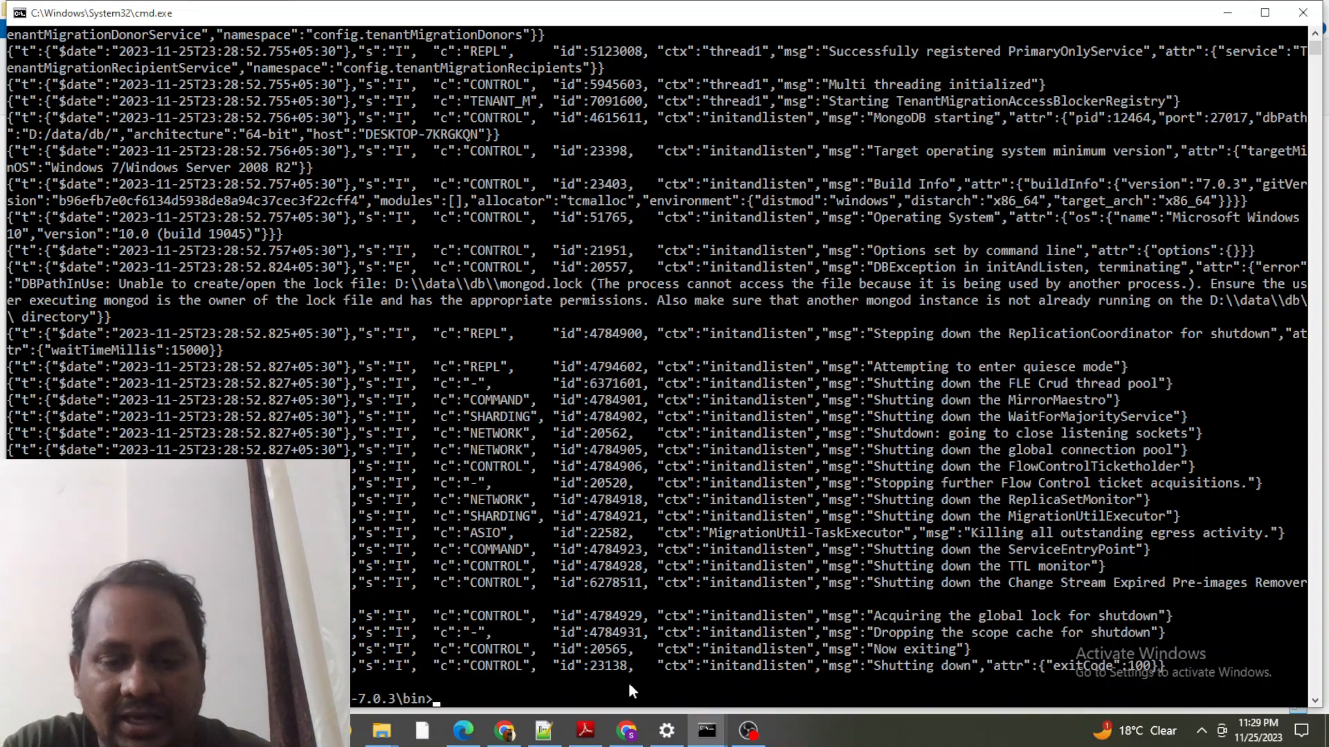
# Step: Switch to the older command prompt where mongod is still running and stop that server instance
pyautogui.click(705, 737)
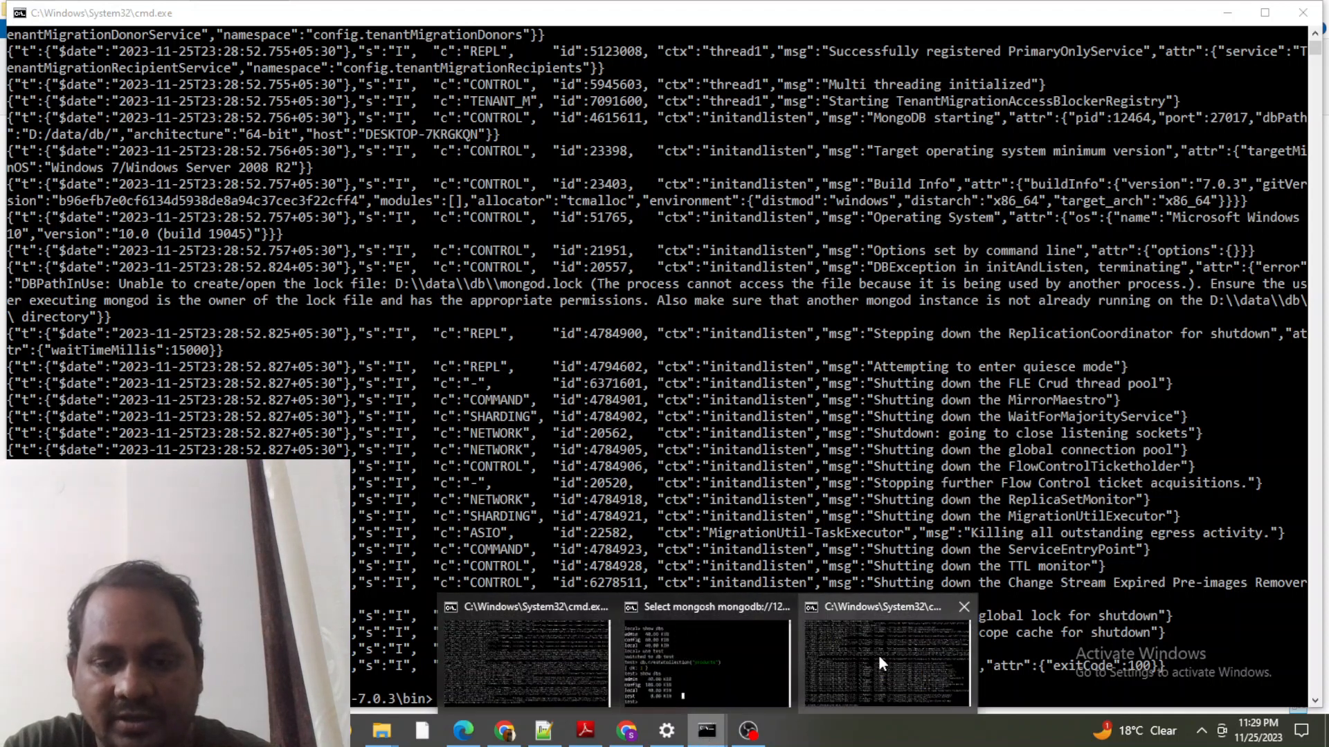
pyautogui.moveTo(586, 646)
pyautogui.click(530, 665)
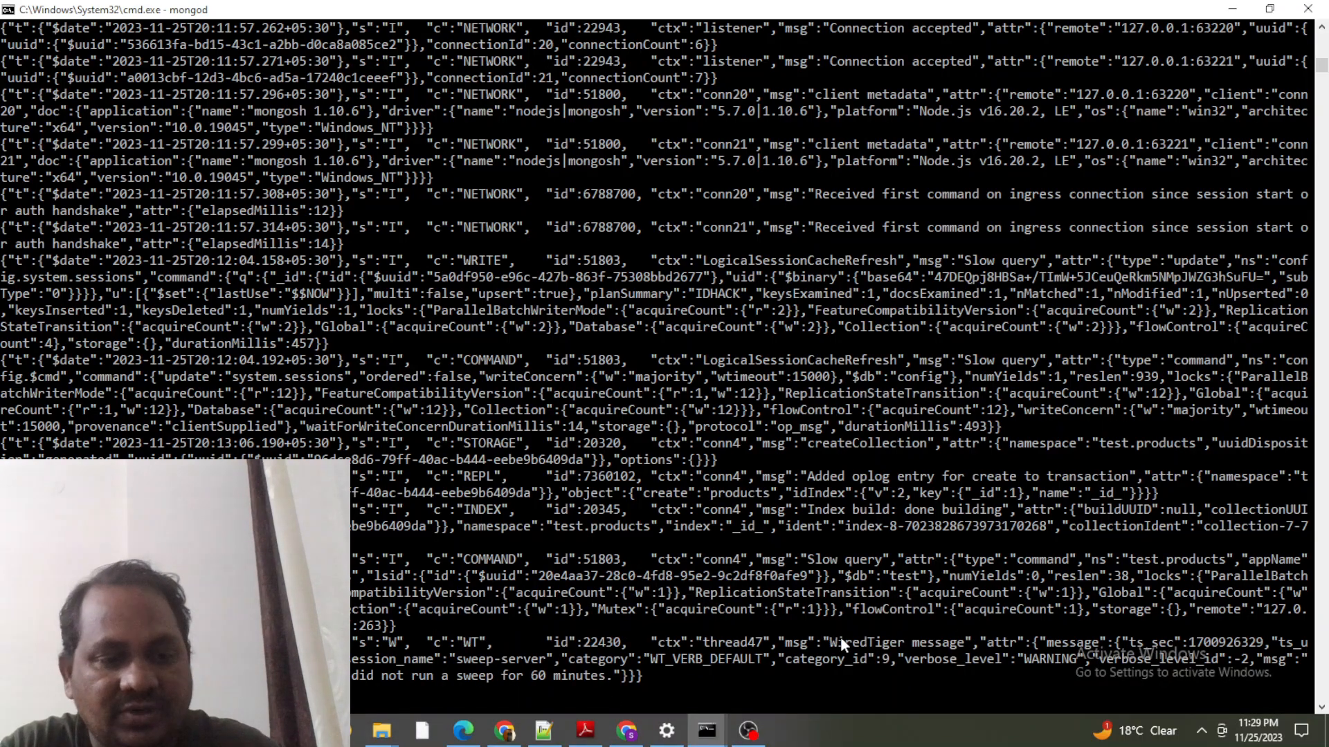
pyautogui.hotkey('ctrl', 'c')
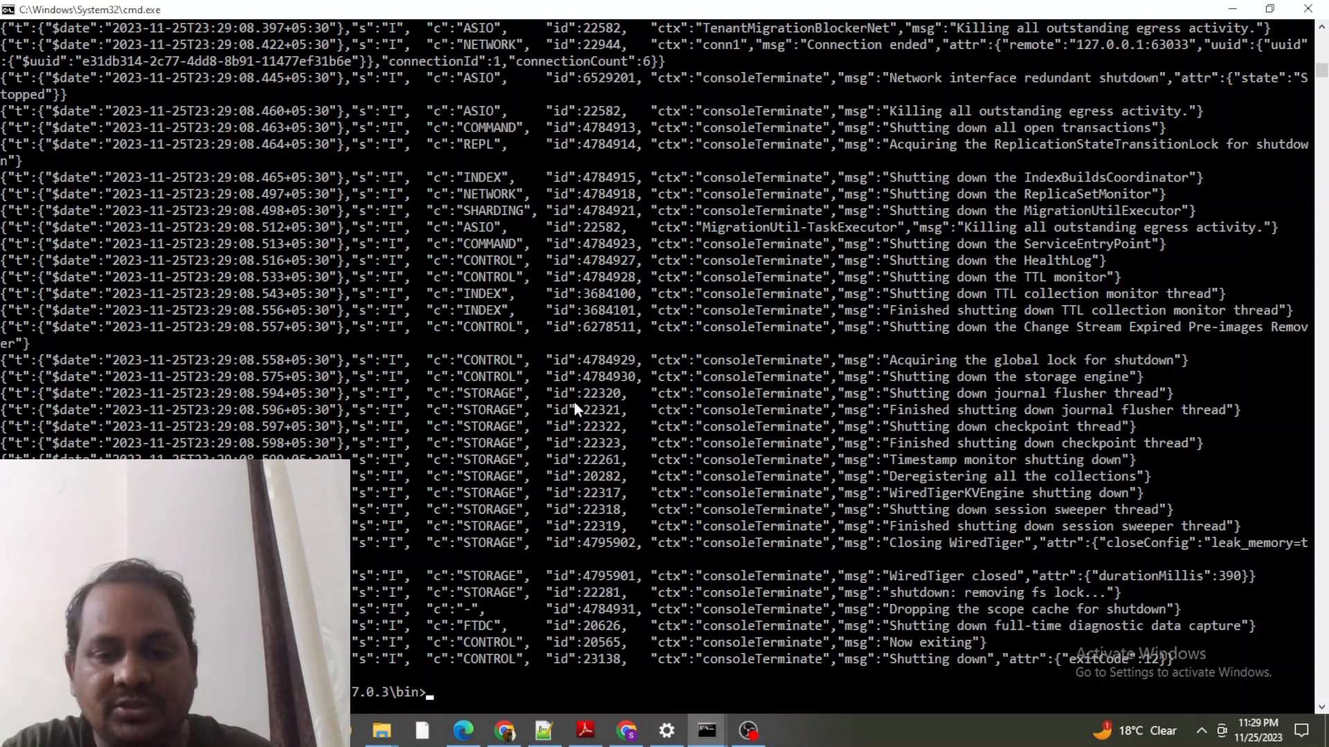
# Step: Return to the newer command prompt in the server's bin folder, clear its output with cls, and start the server with mongod
pyautogui.click(720, 736)
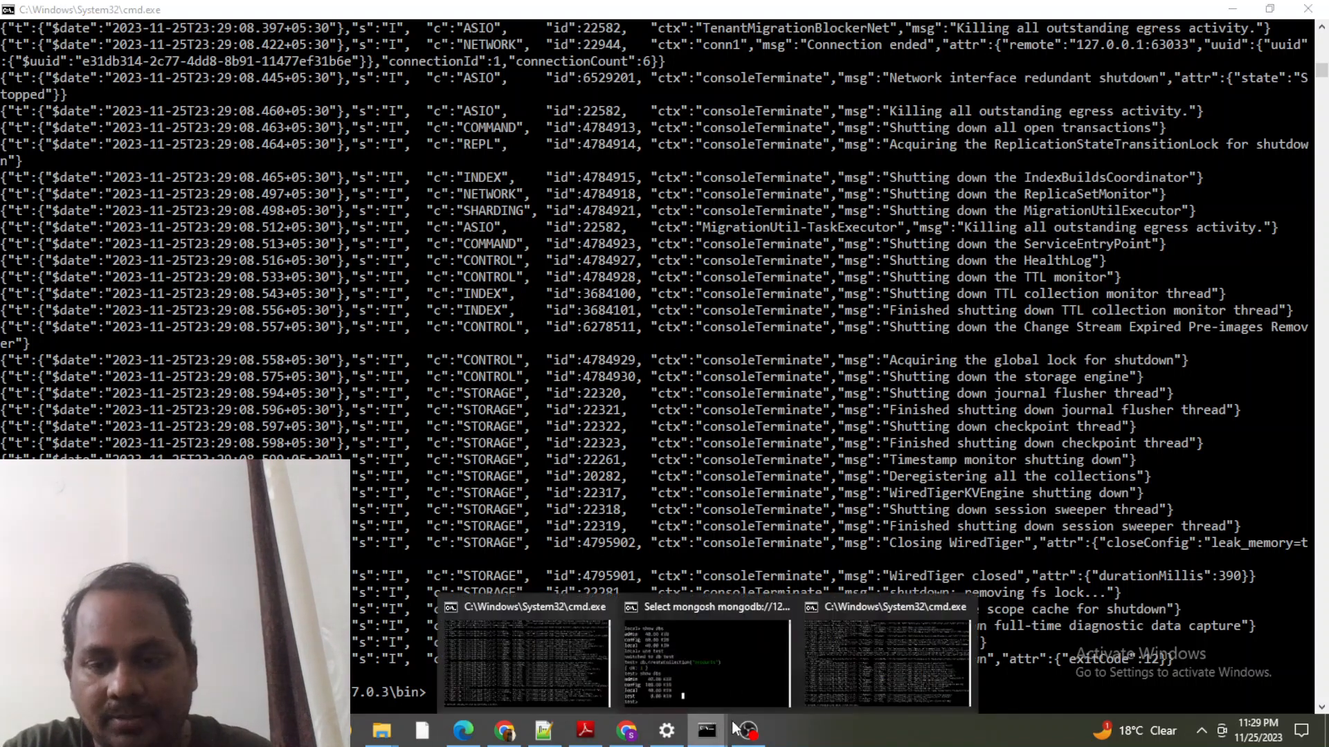
pyautogui.click(887, 661)
pyautogui.write('cls')
pyautogui.press('Return')
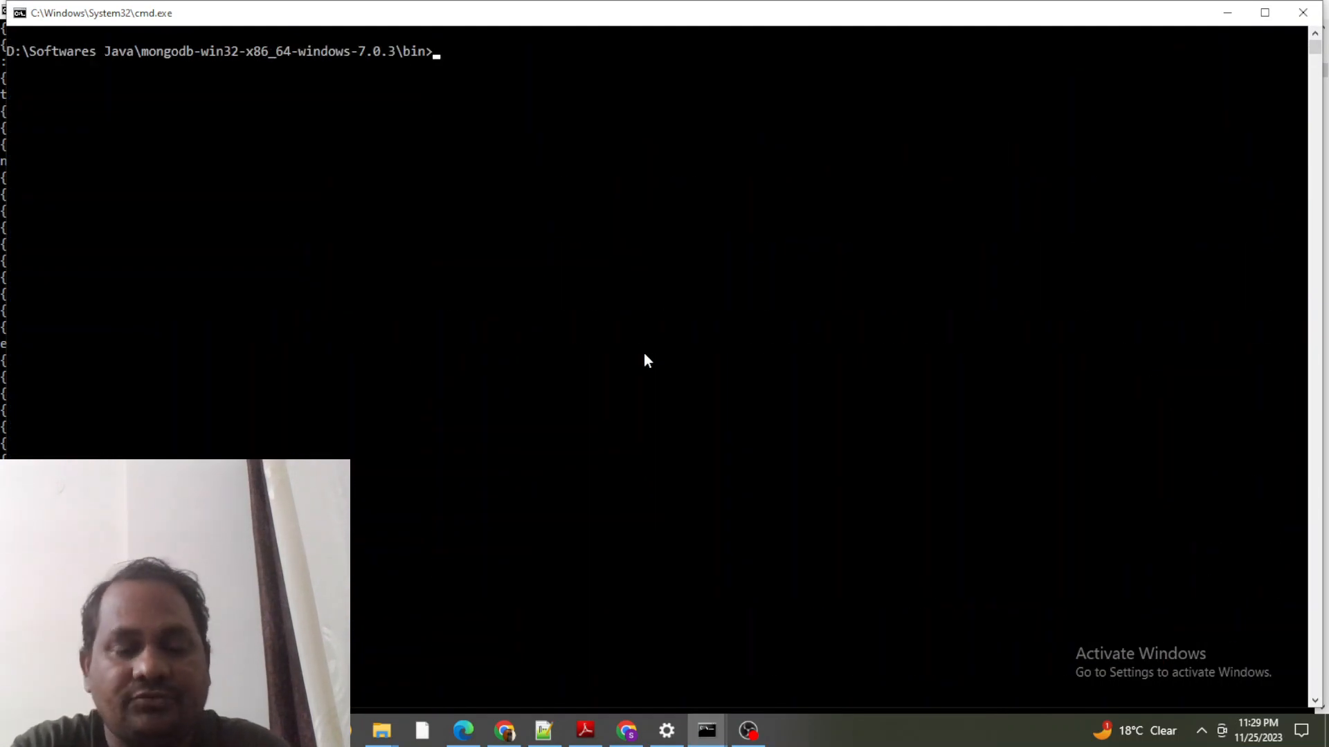
pyautogui.write('mong')
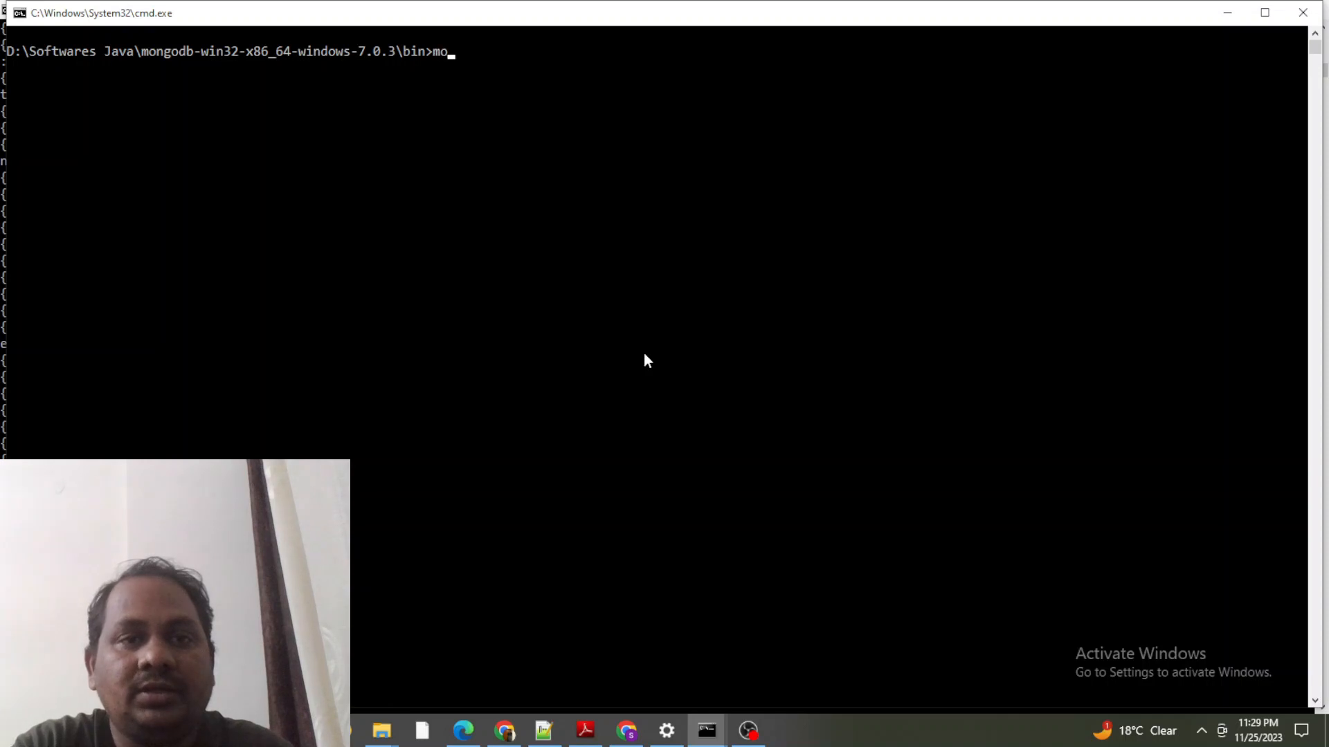
pyautogui.write('od')
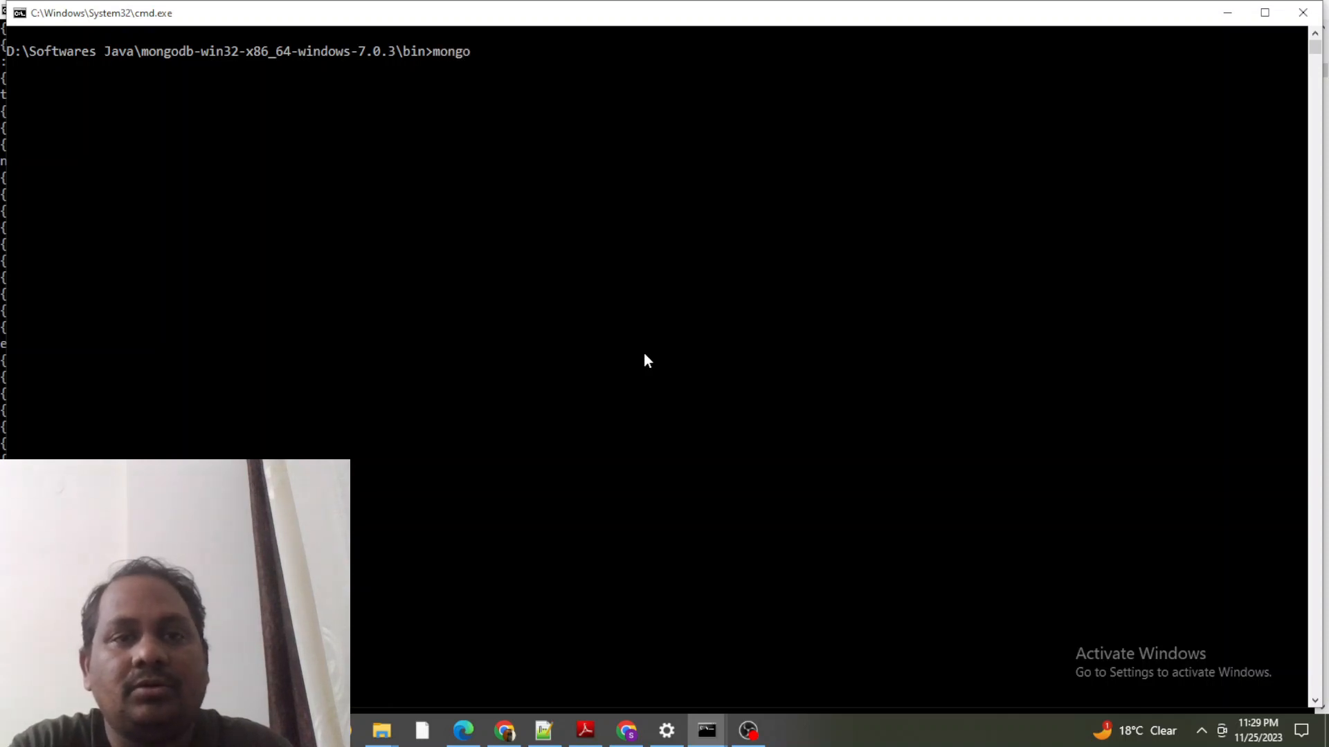
pyautogui.press('Return')
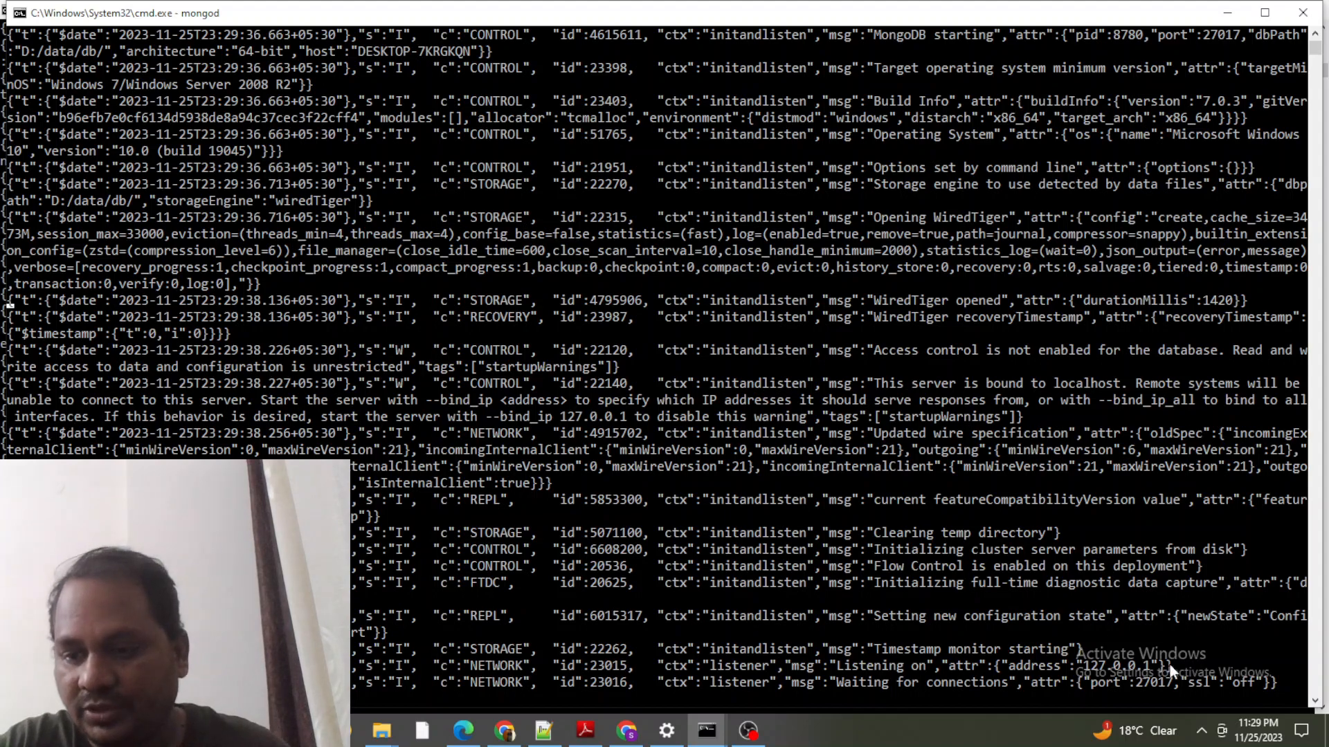
# Step: Examine the end of the mongod startup log for the address and port on which the server accepts connections
pyautogui.doubleClick(1143, 684)
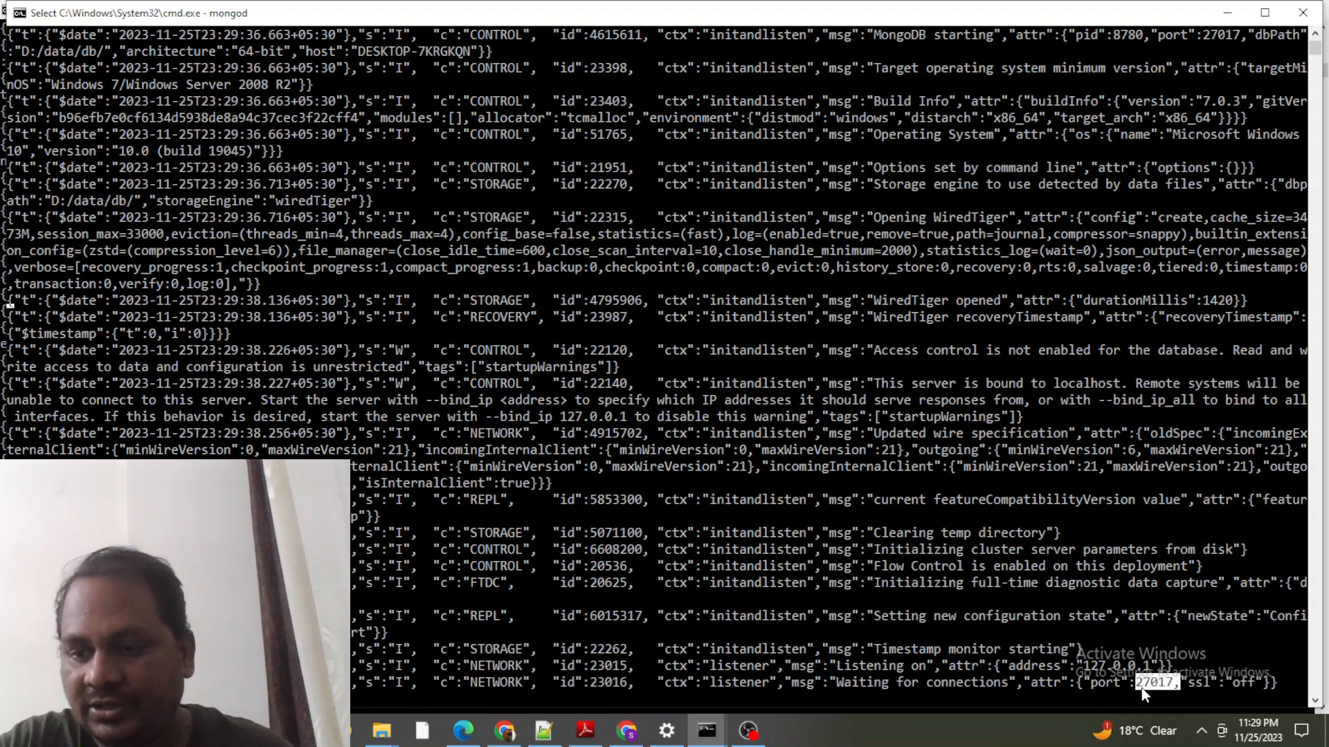
pyautogui.keyDown('ctrl'); pyautogui.scroll(3, 1073, 662); pyautogui.keyUp('ctrl')
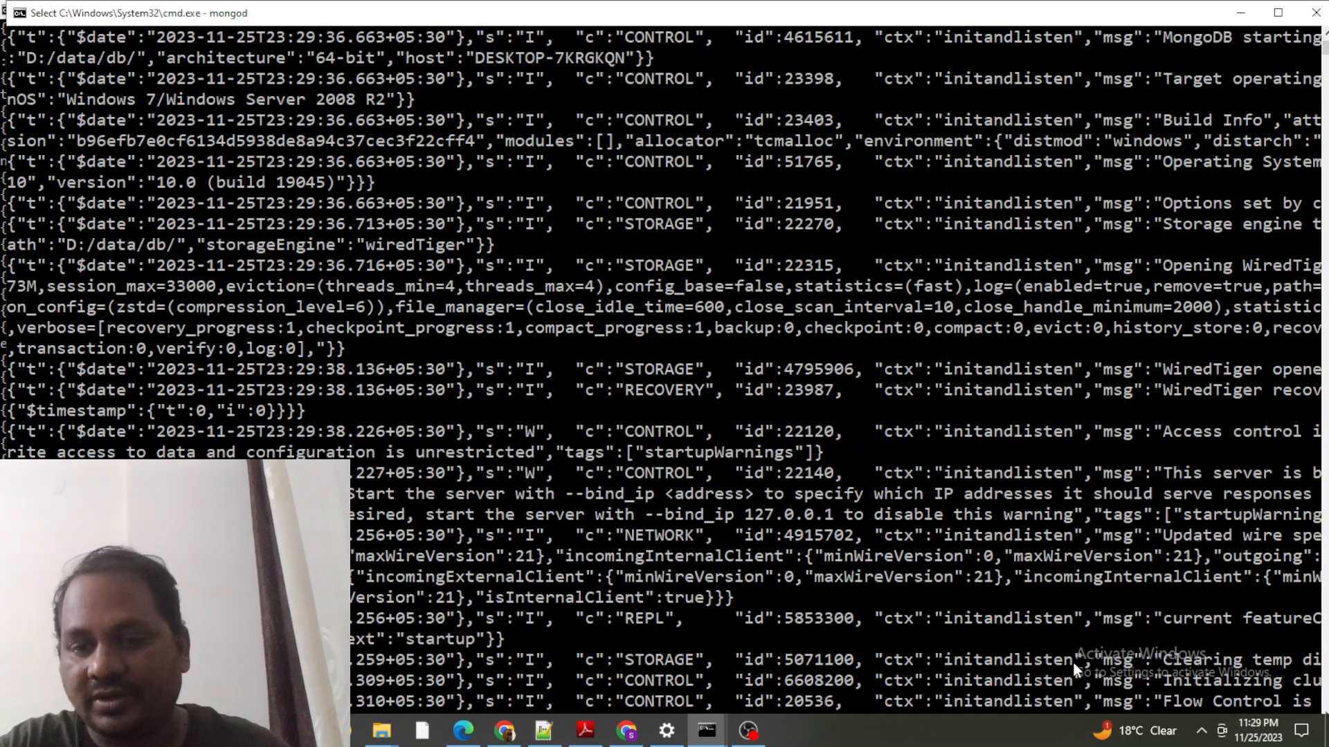
pyautogui.scroll(1, 1176, 611)
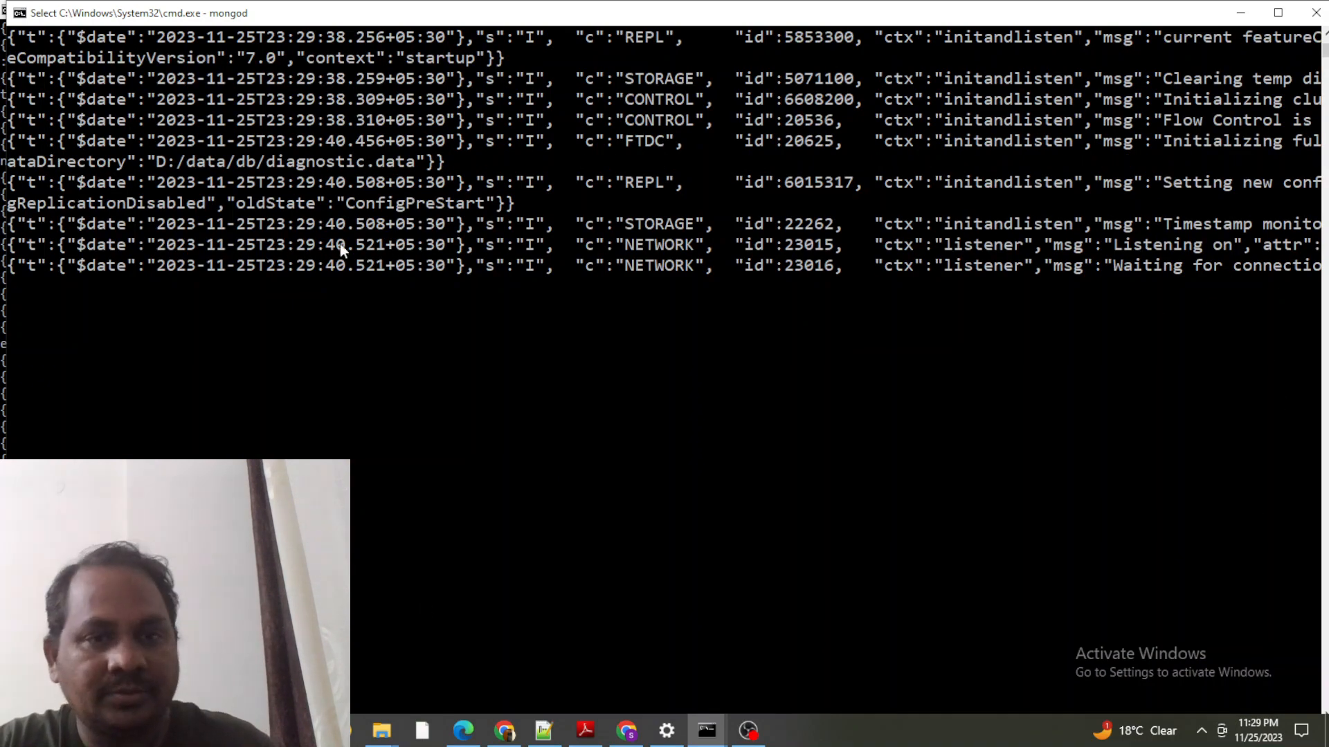
pyautogui.click(369, 265)
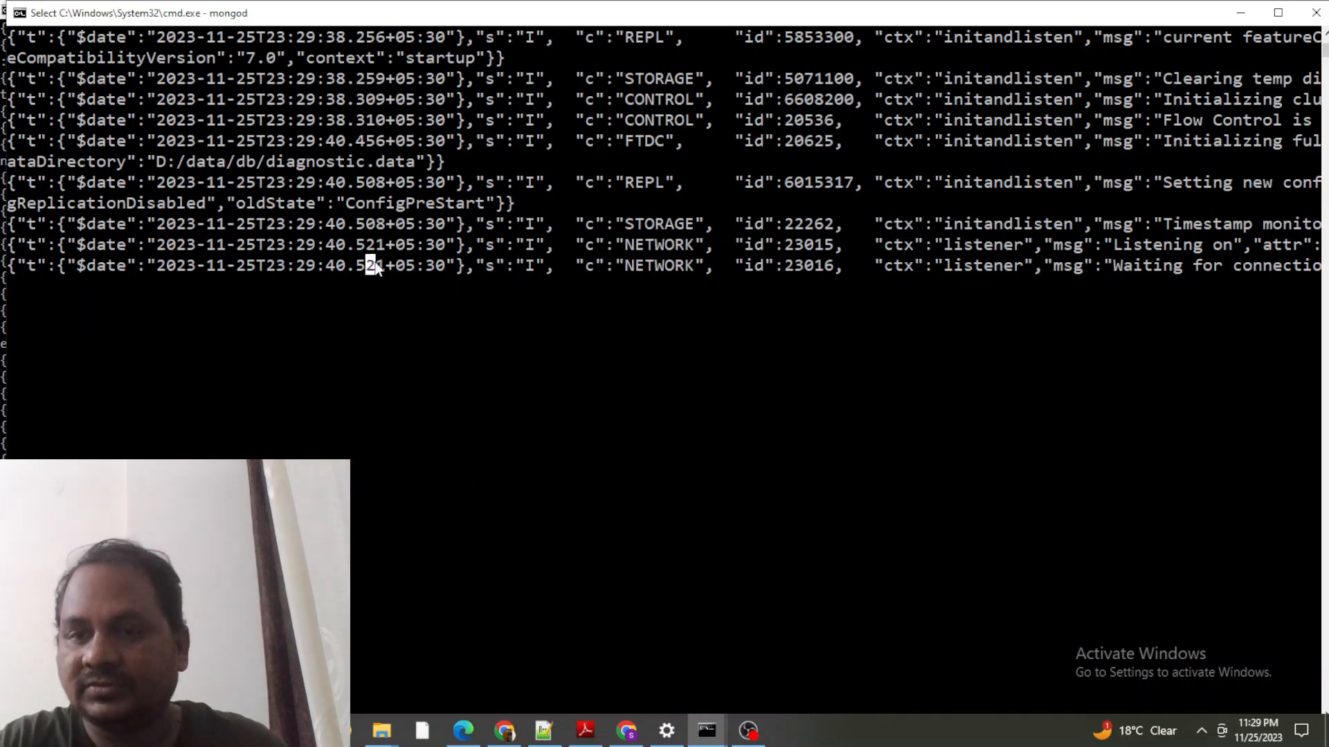
pyautogui.press('Return')
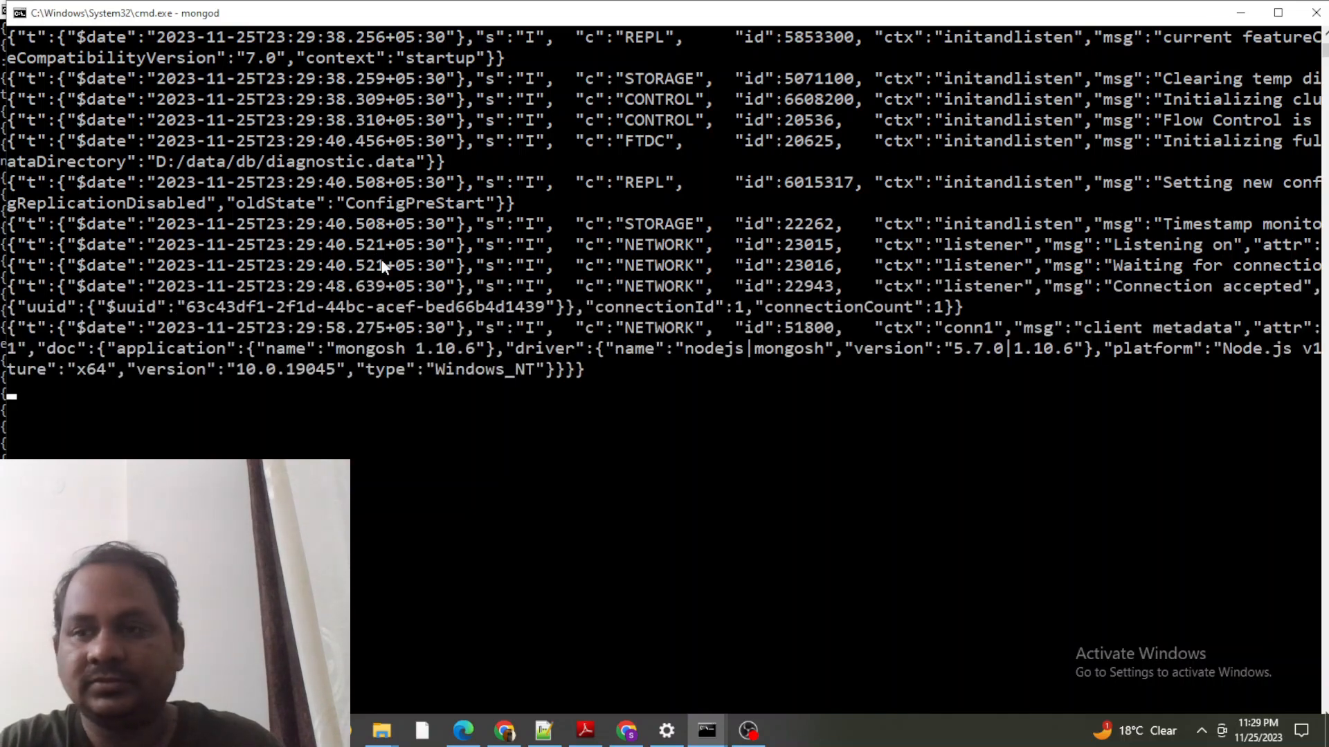
pyautogui.keyDown('ctrl'); pyautogui.scroll(-2, 593, 288); pyautogui.keyUp('ctrl')
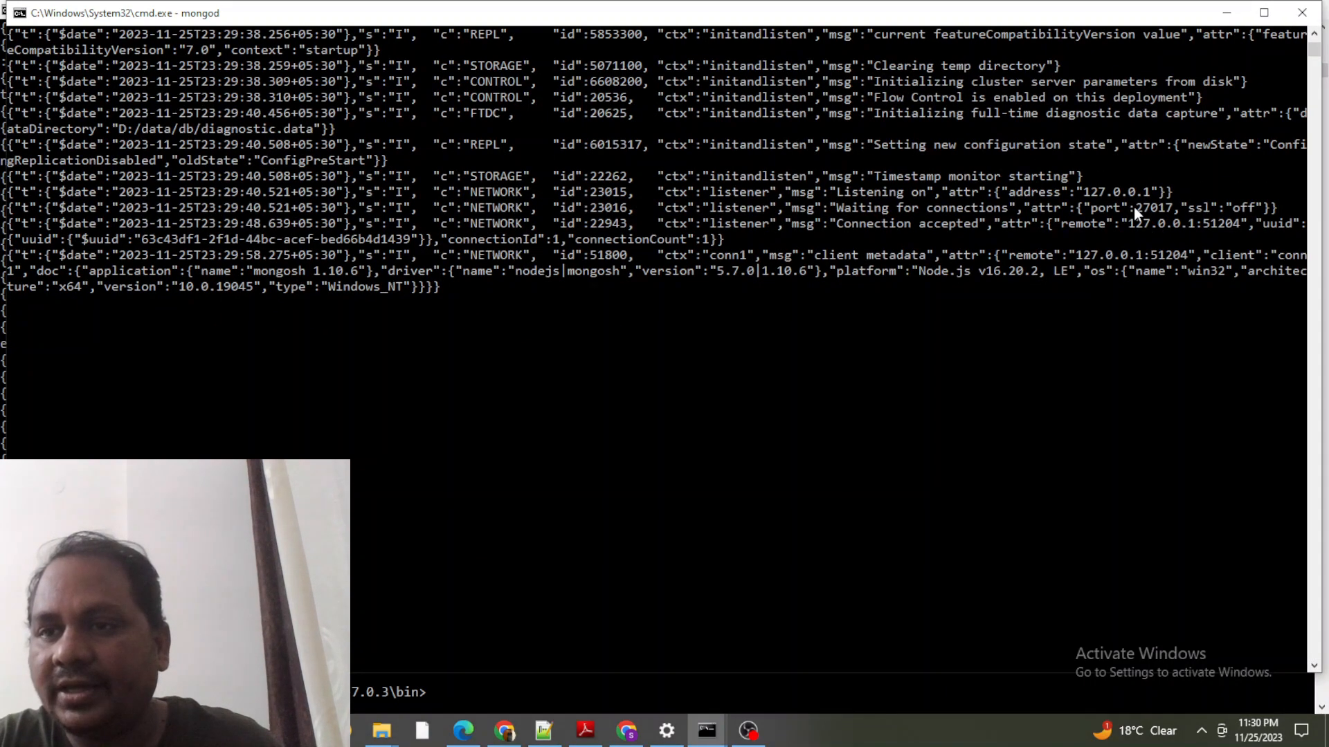
pyautogui.moveTo(1133, 206); pyautogui.dragTo(1175, 216)
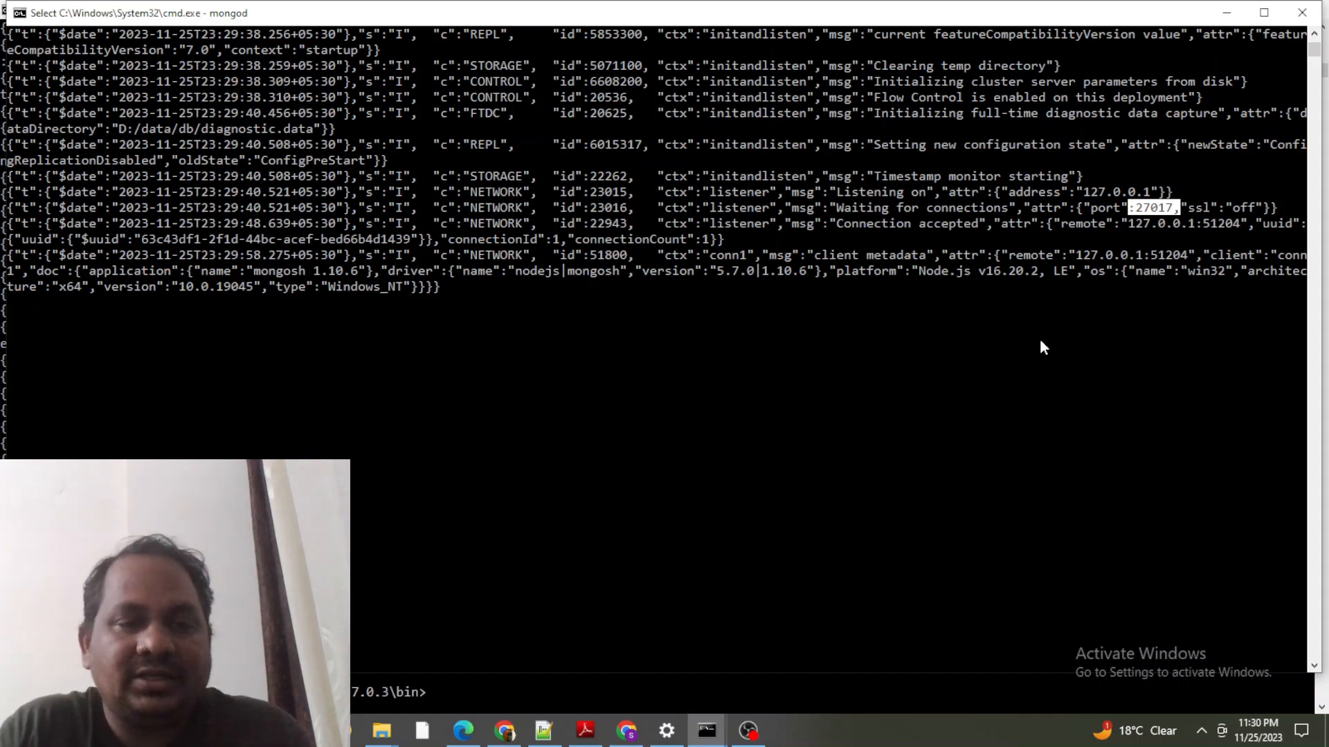
pyautogui.click(423, 302)
pyautogui.press('Escape')
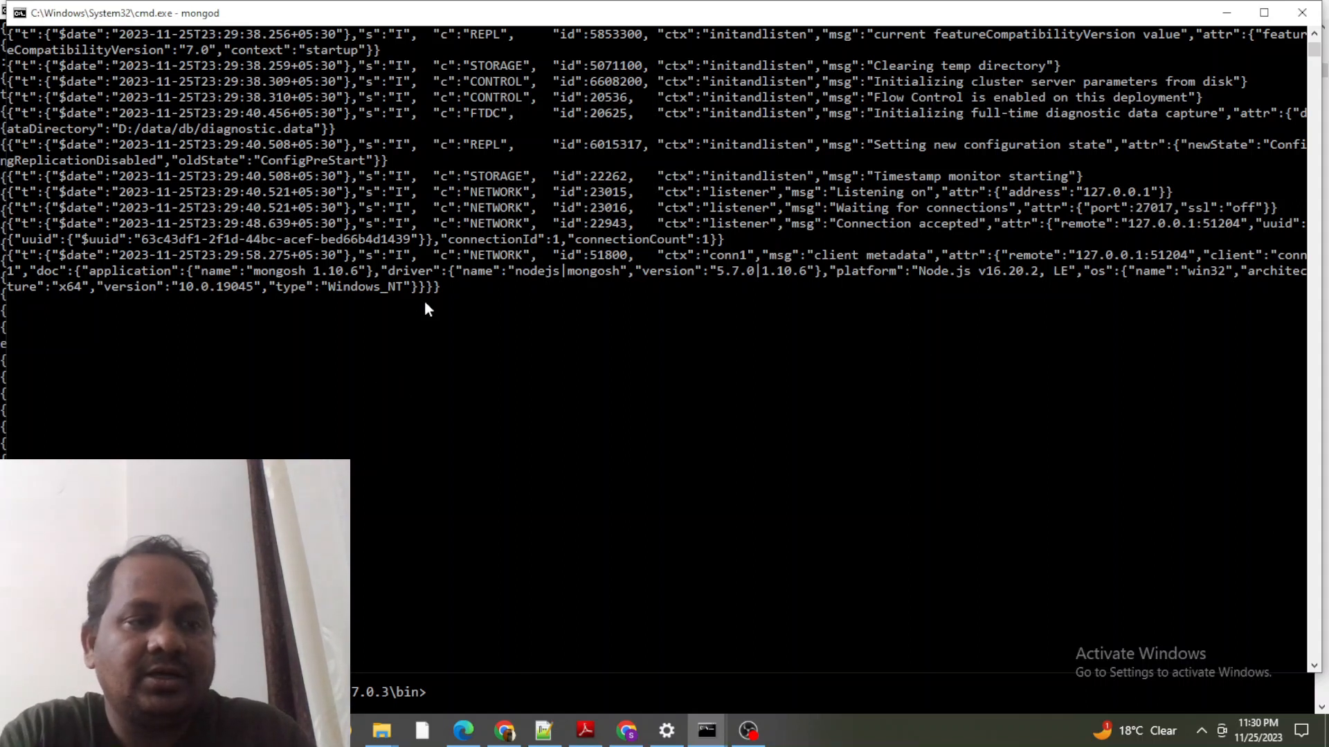
pyautogui.click(424, 311)
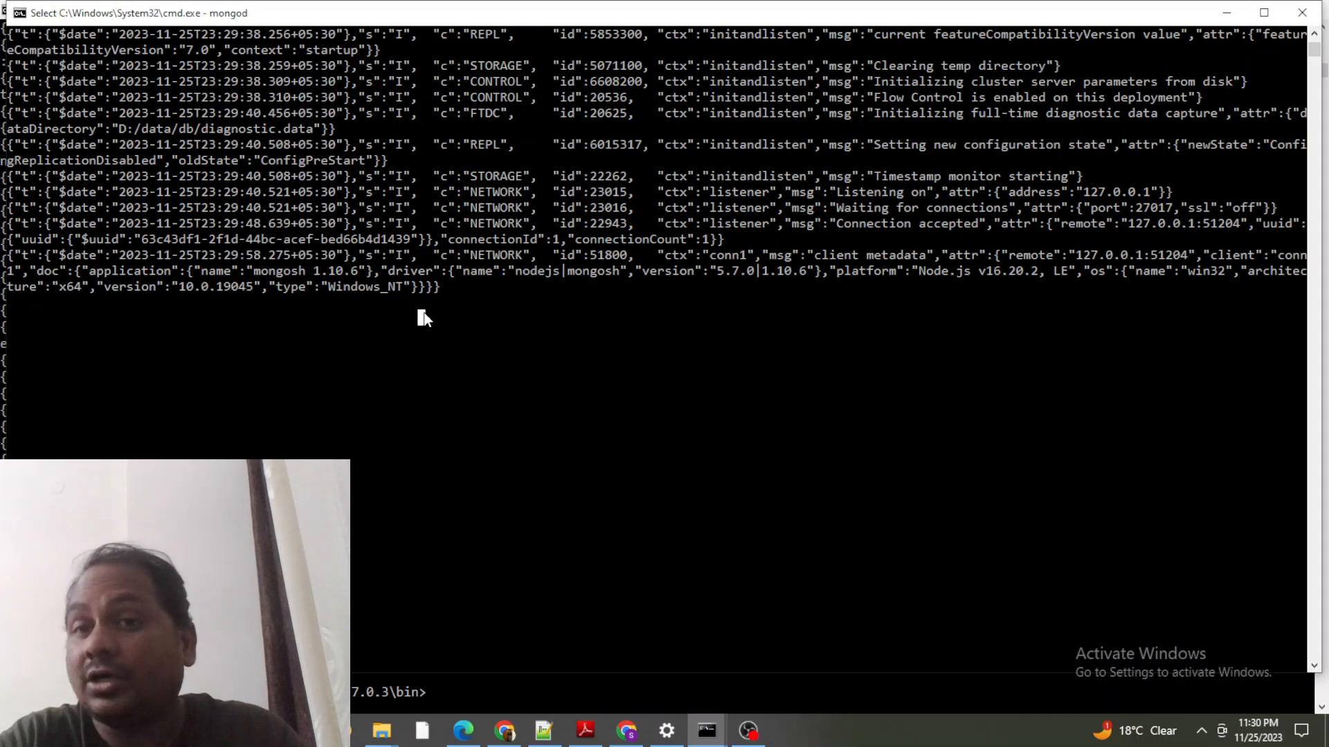
pyautogui.press('Escape')
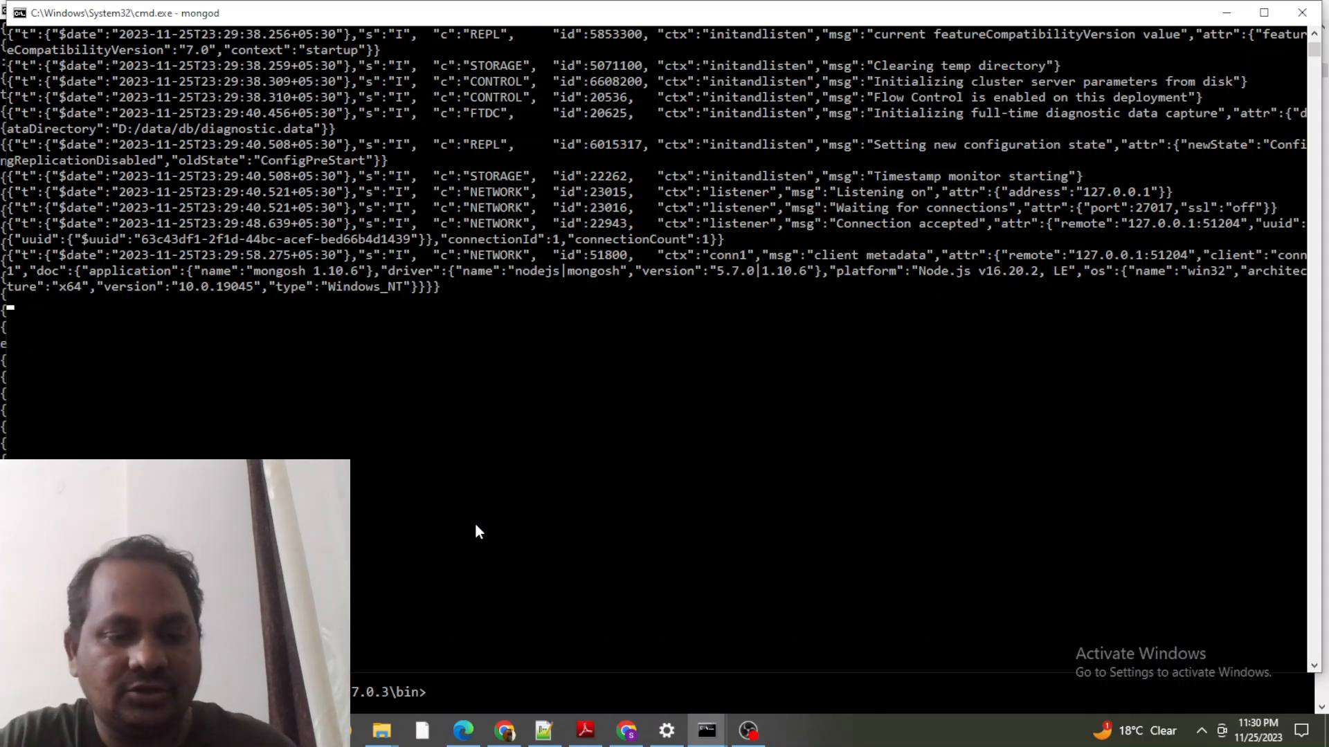
# Step: Switch to File Explorer and reopen the inner bin folder of mongosh-1.10.6-win32-x64 starting from the Softwares Java folder
pyautogui.moveTo(391, 734)
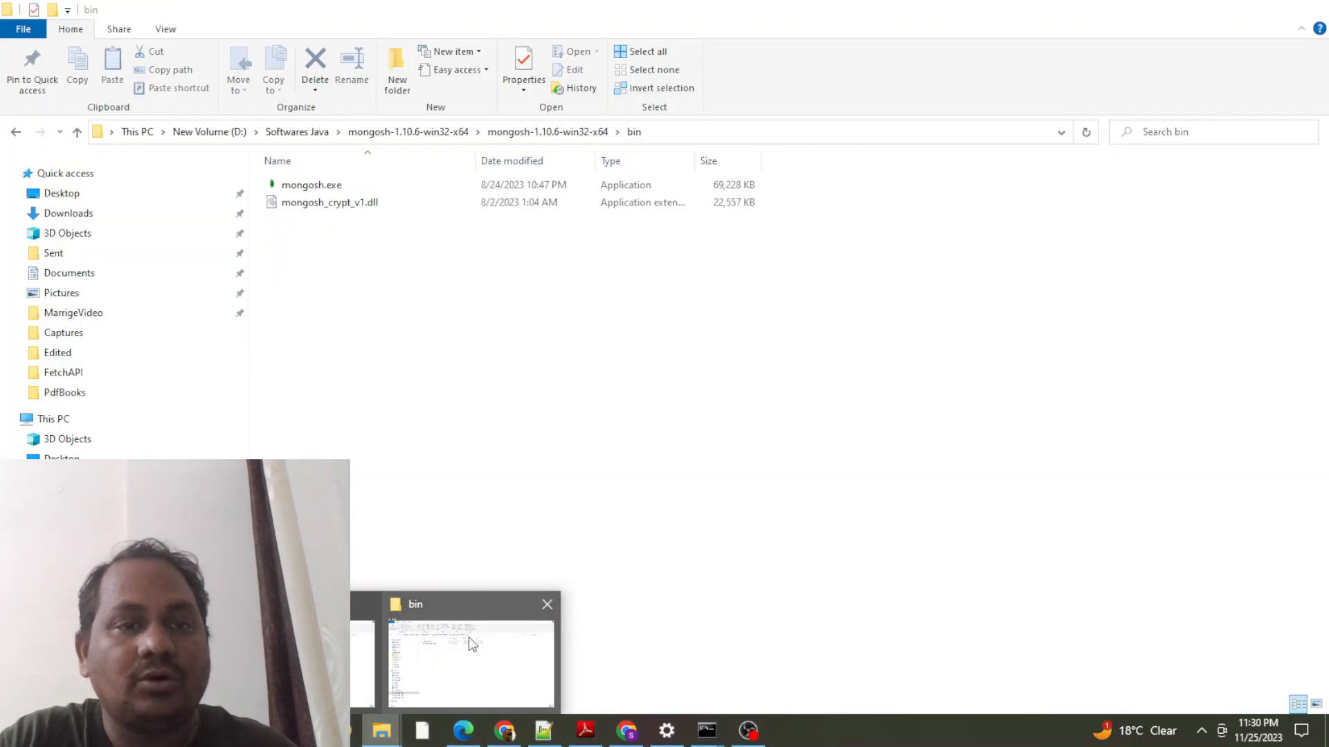
pyautogui.click(471, 644)
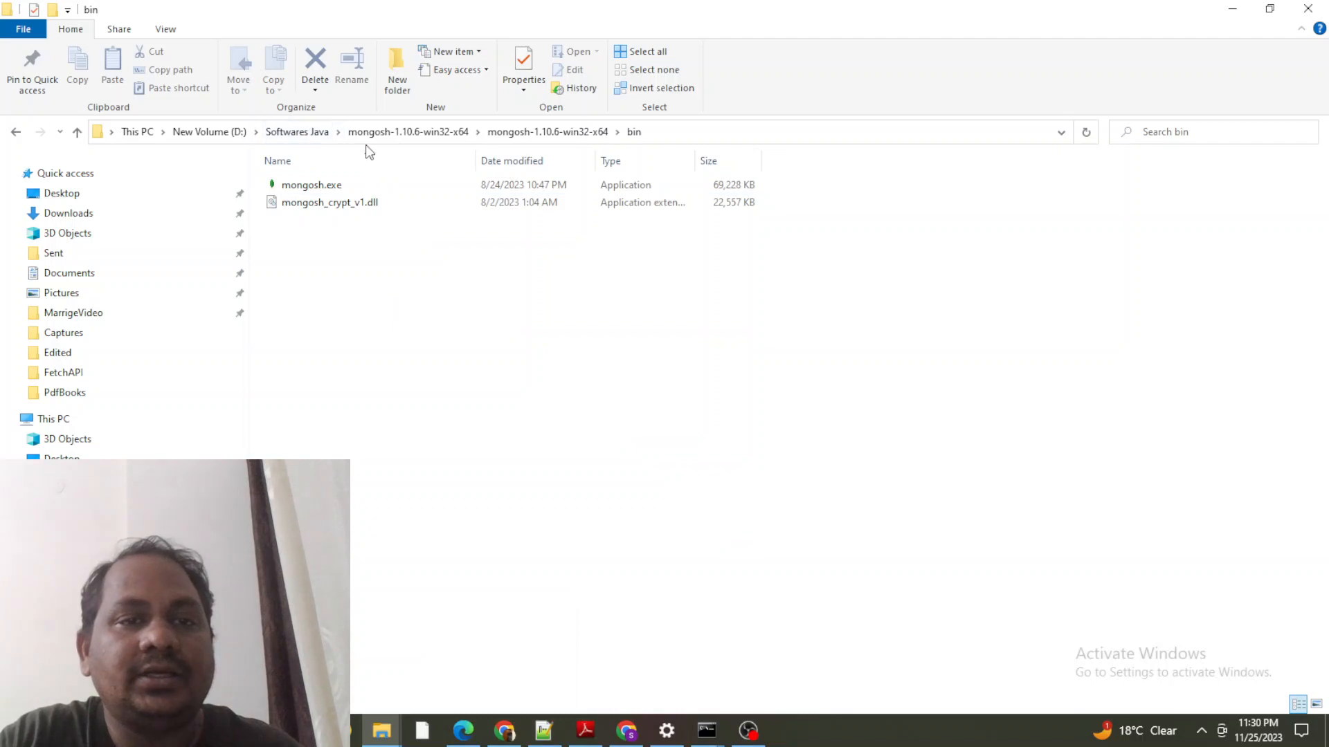
pyautogui.click(305, 132)
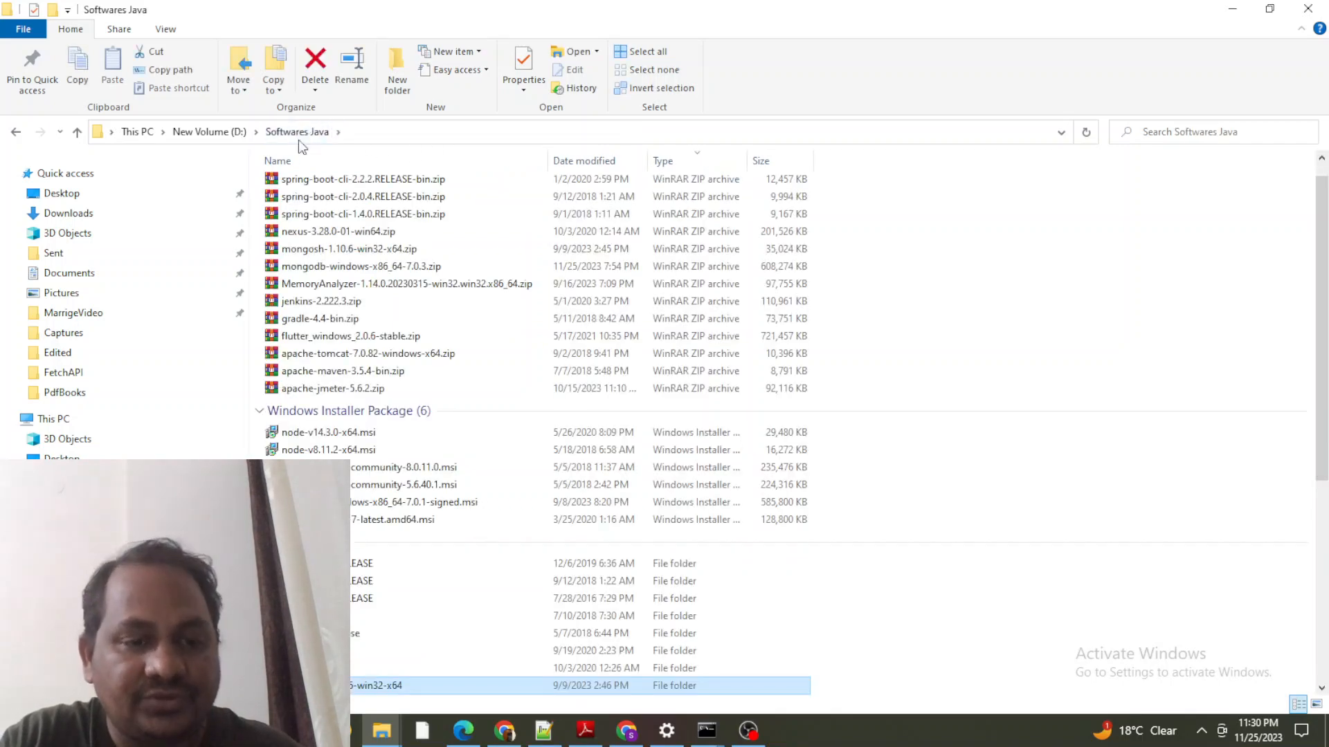
pyautogui.scroll(-1, 435, 622)
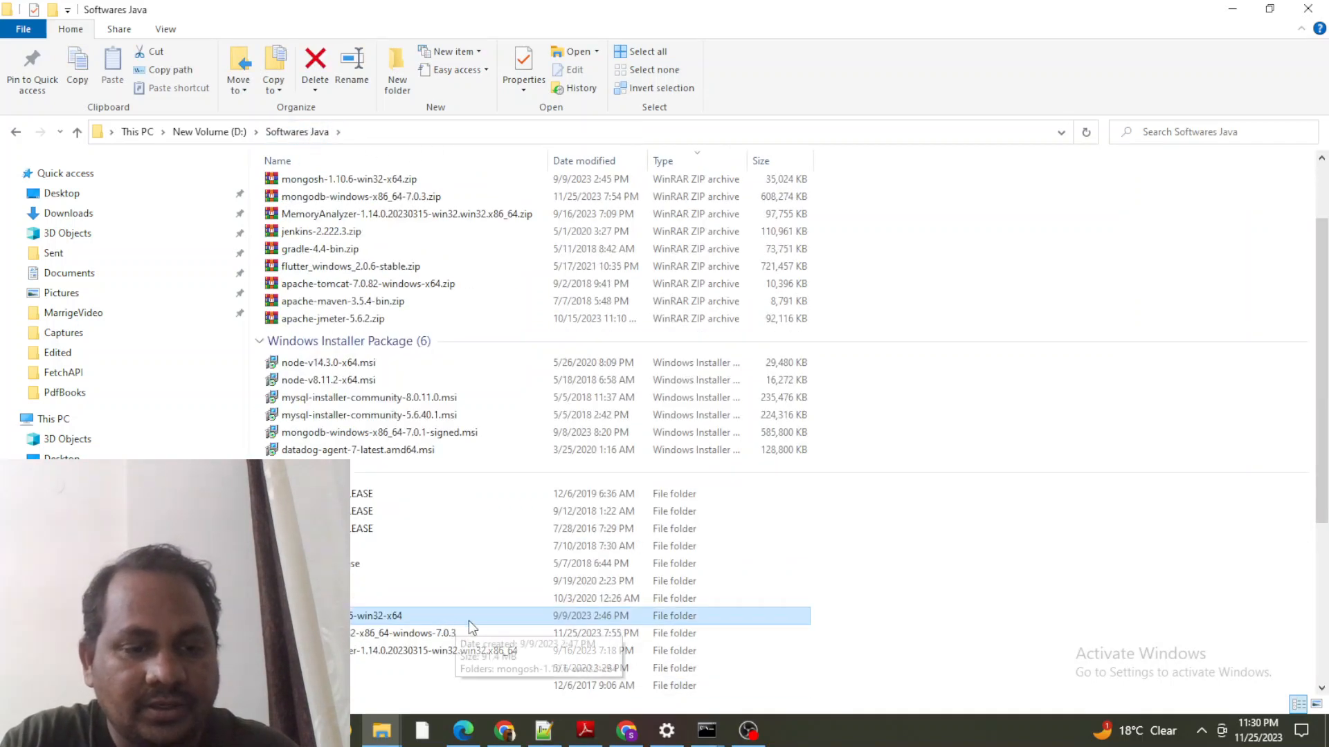
pyautogui.scroll(-3, 530, 596)
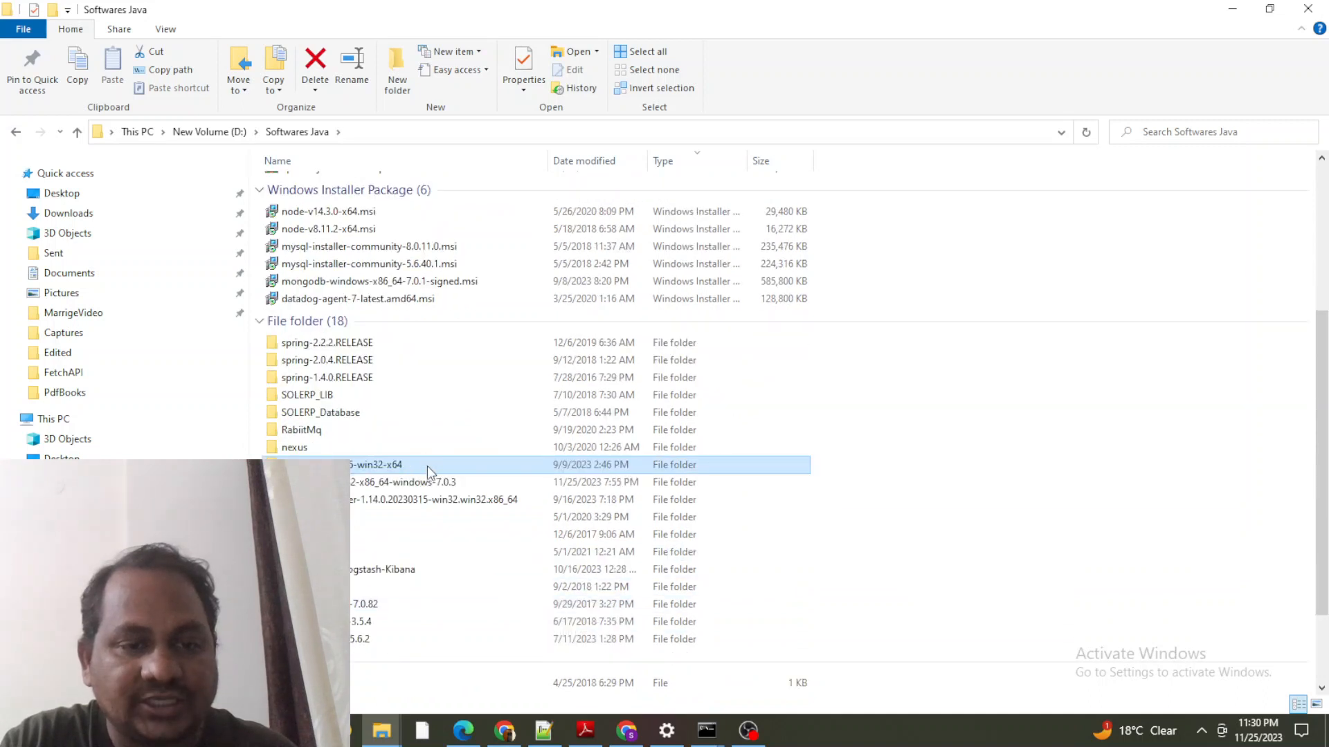
pyautogui.doubleClick(427, 467)
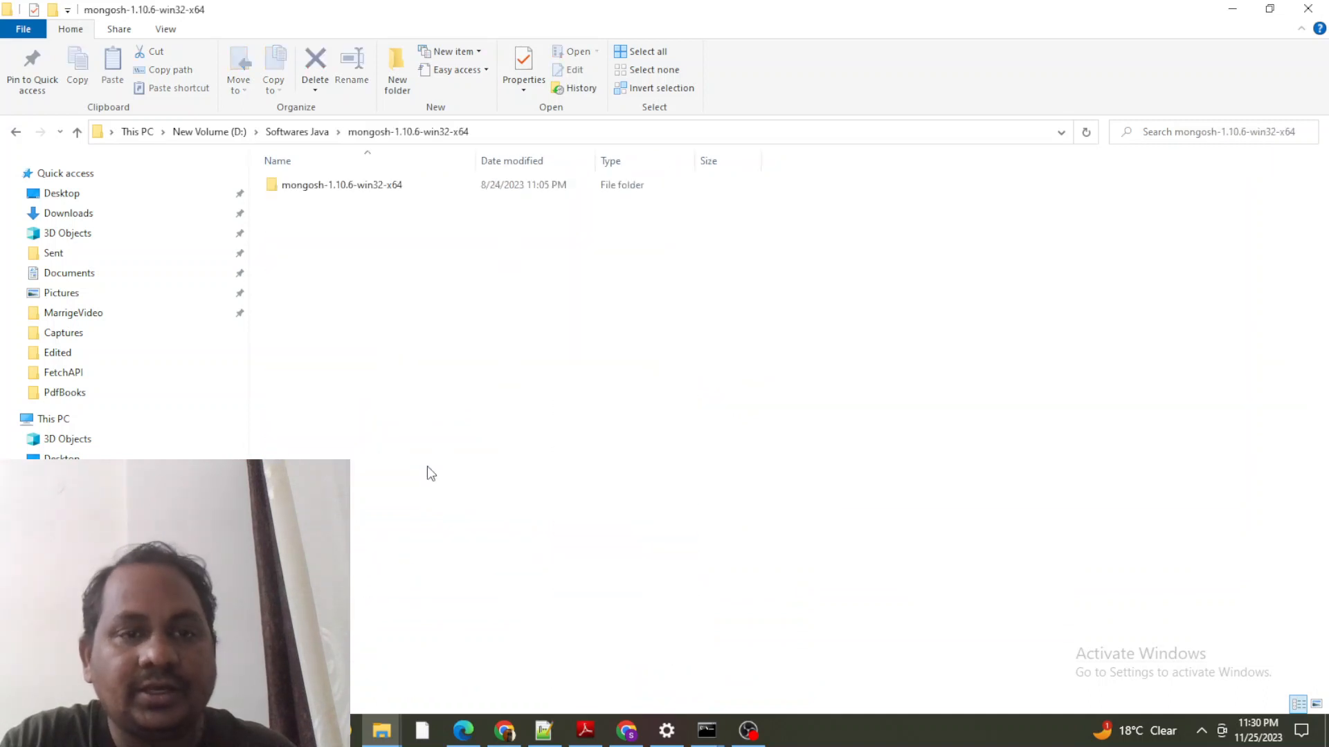
pyautogui.click(367, 184)
pyautogui.doubleClick(368, 184)
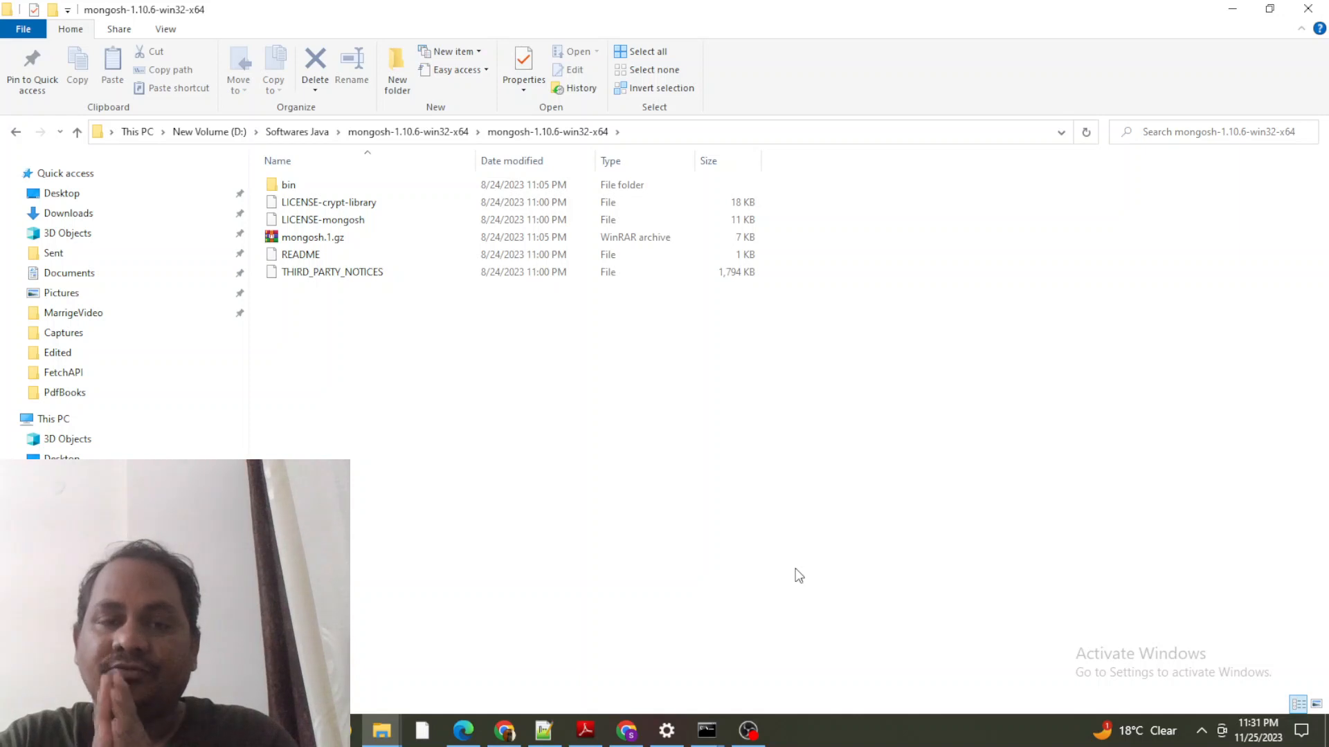
pyautogui.click(654, 139)
pyautogui.doubleClick(311, 185)
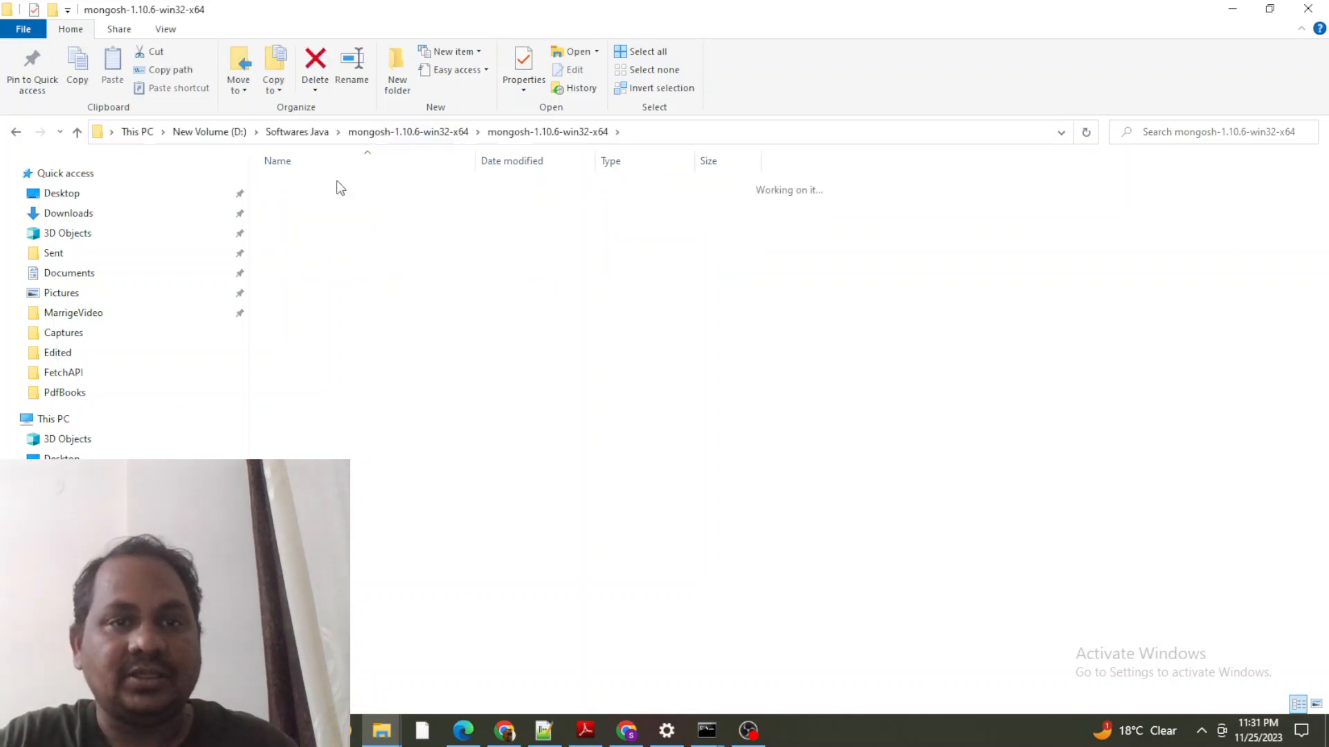
# Step: Select the mongosh bin folder's path in File Explorer and open the user Path environment variable from the advanced system settings in Settings
pyautogui.click(659, 132)
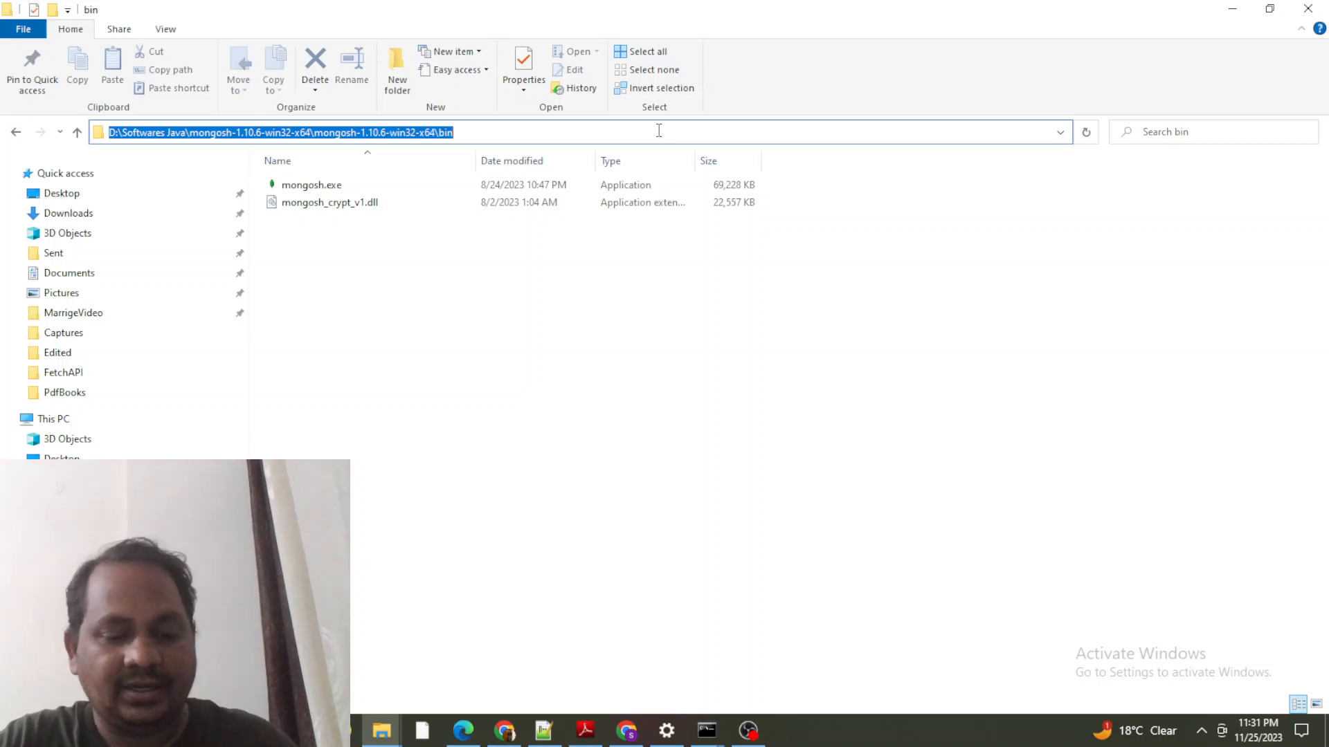
pyautogui.click(667, 732)
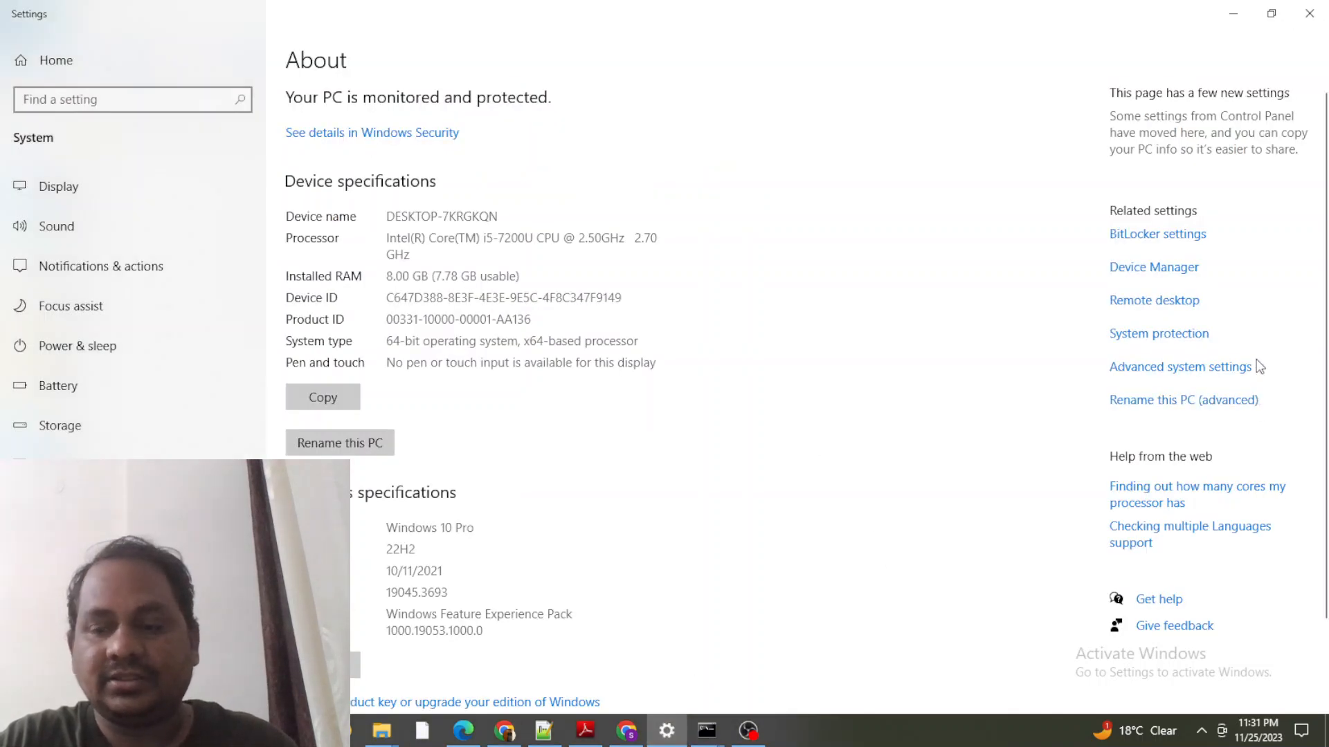
pyautogui.click(1185, 372)
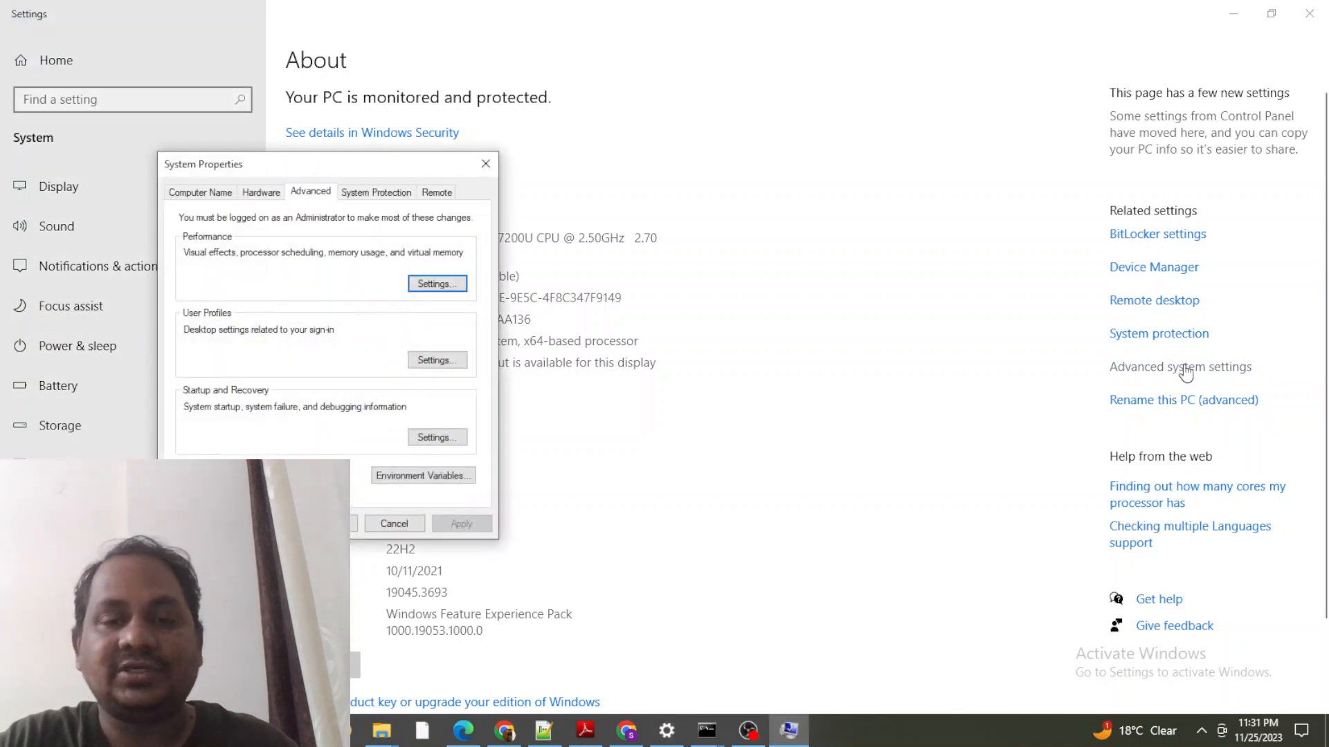
pyautogui.click(468, 476)
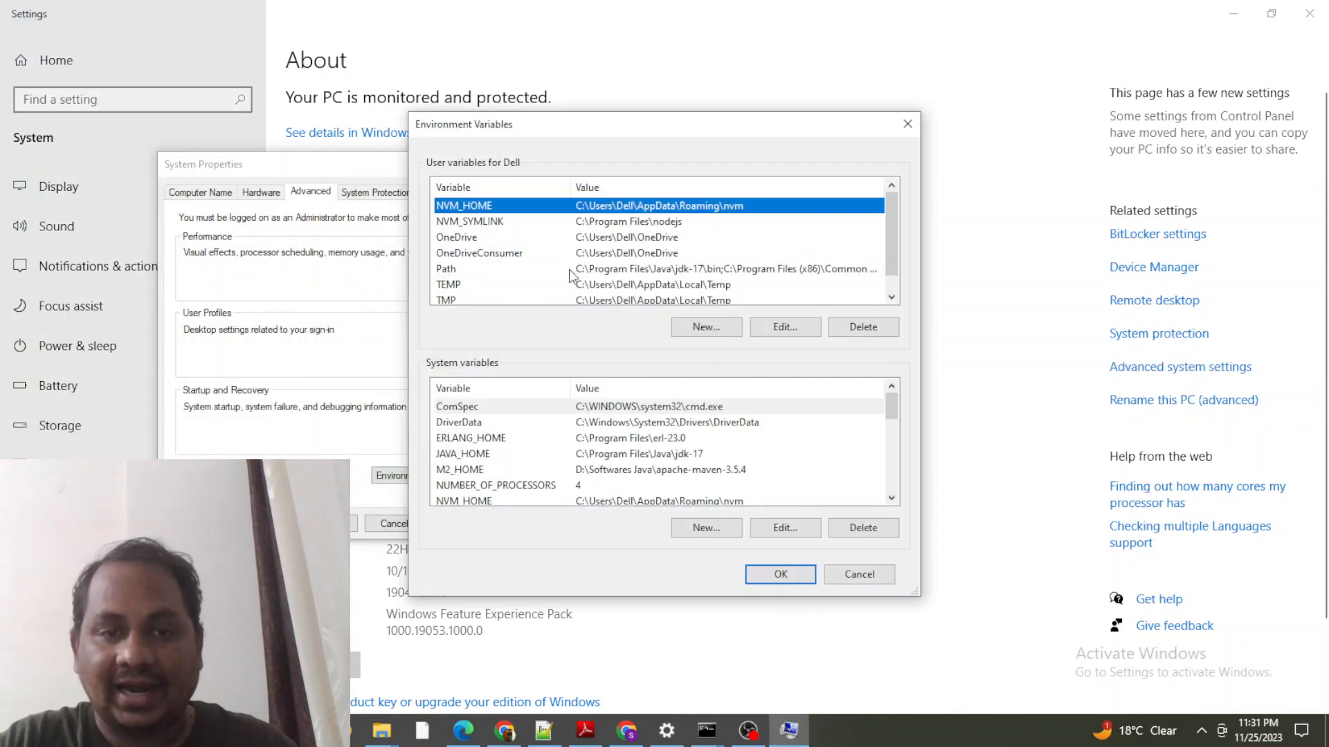
pyautogui.click(457, 269)
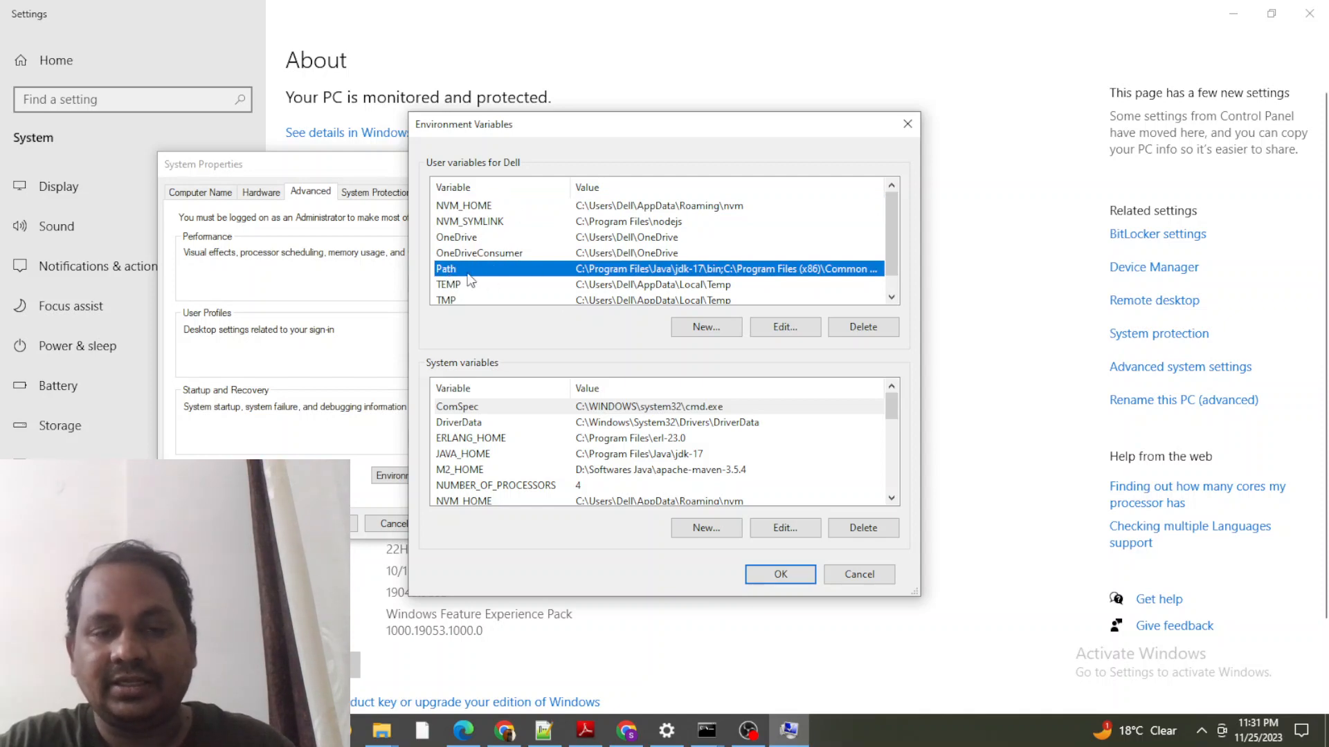
pyautogui.click(788, 328)
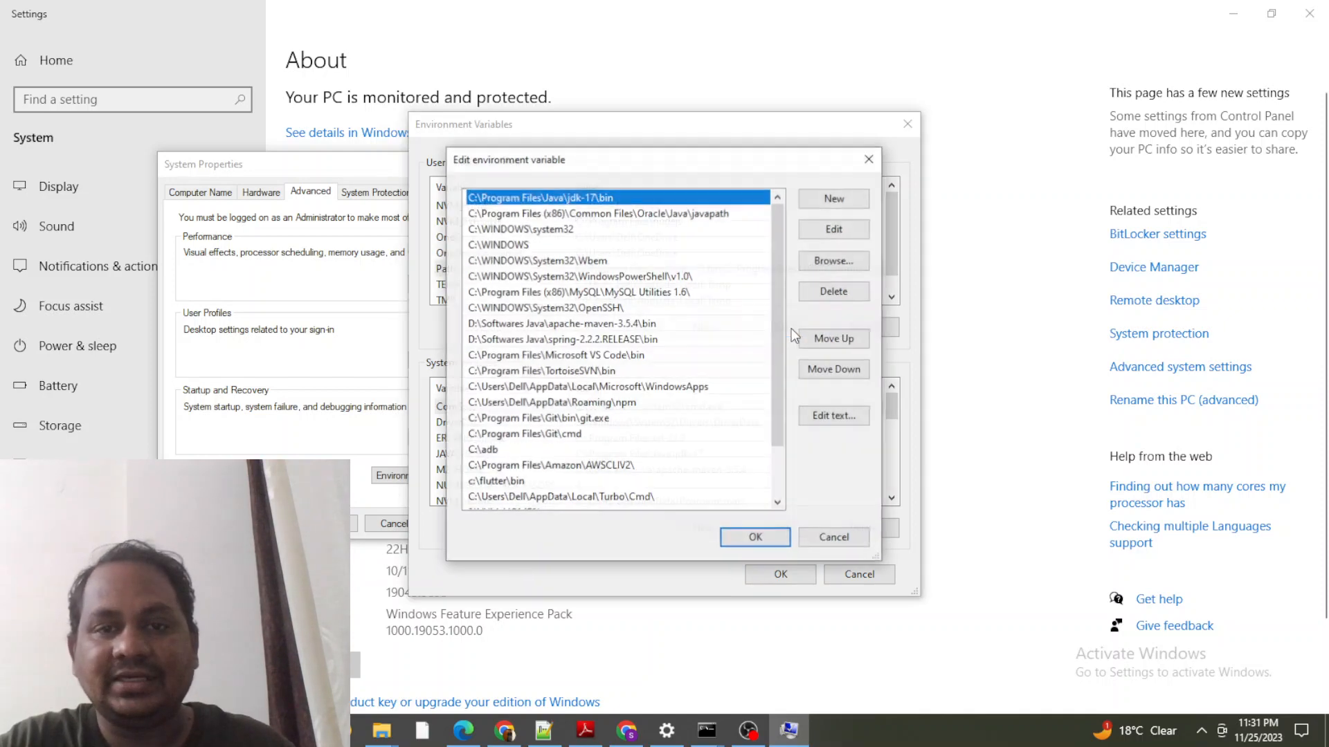
pyautogui.scroll(-1, 742, 351)
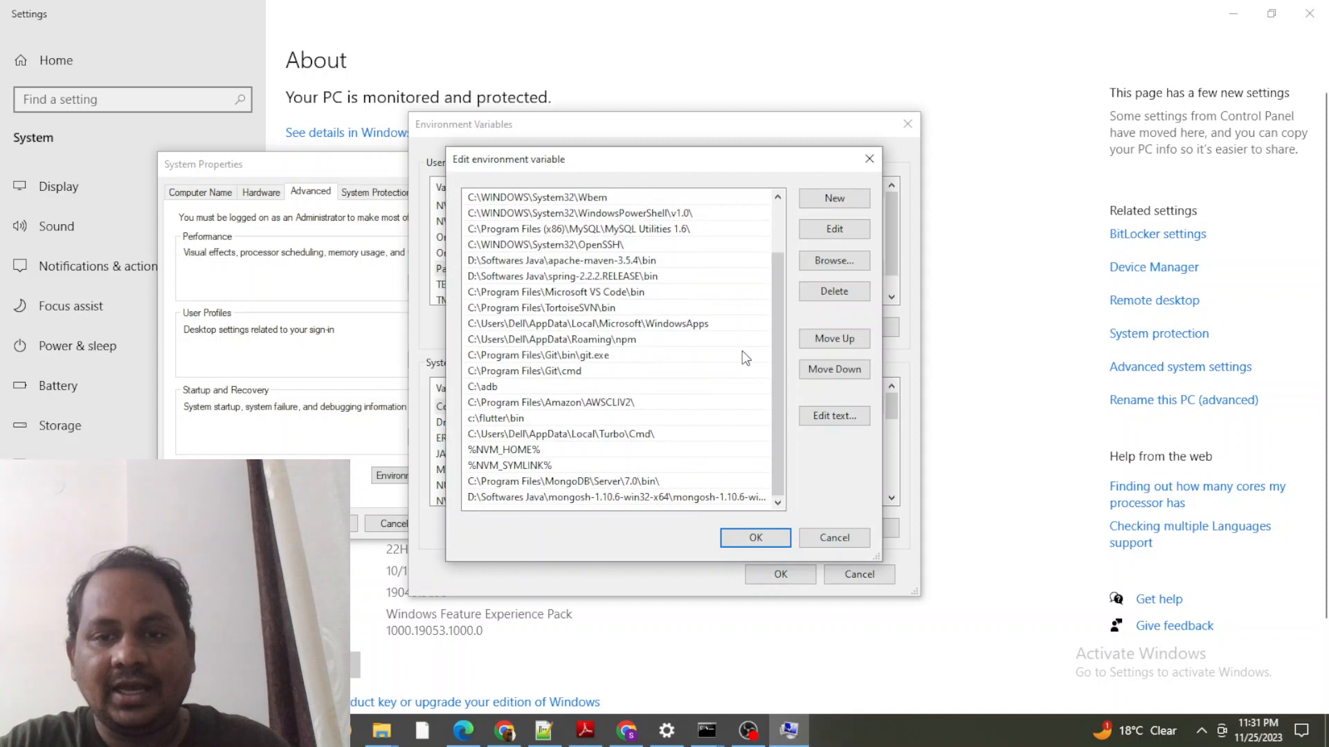
# Step: Try adding a new Path entry, select the existing mongosh bin entry instead, and close the variable dialogs and Settings without saving
pyautogui.click(831, 198)
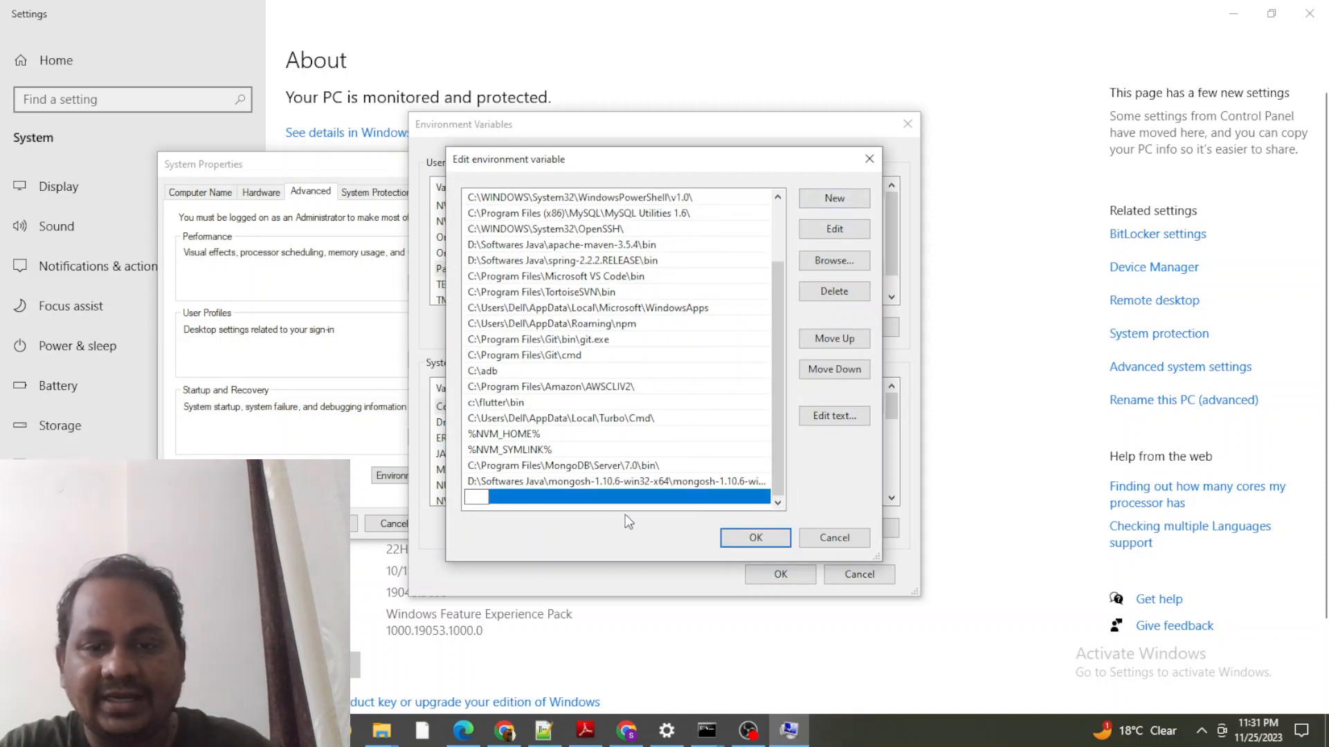
pyautogui.click(575, 480)
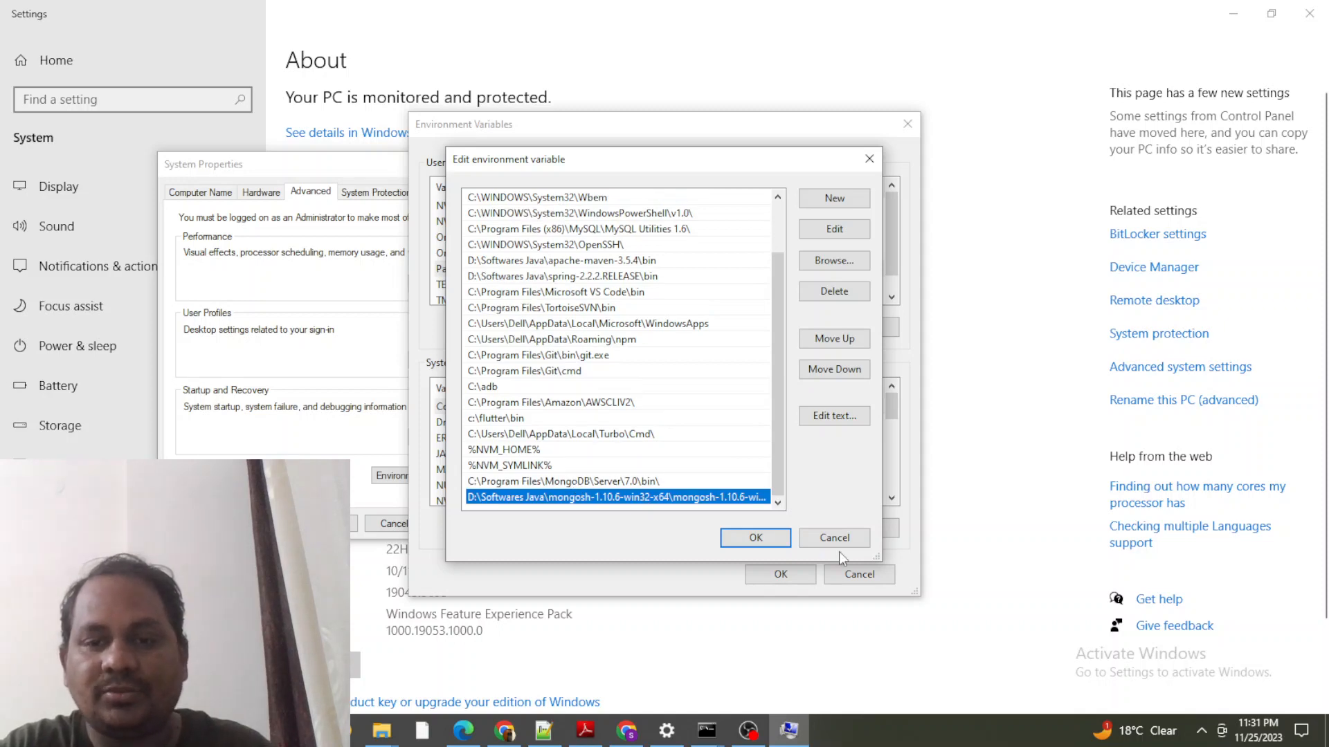
pyautogui.click(845, 533)
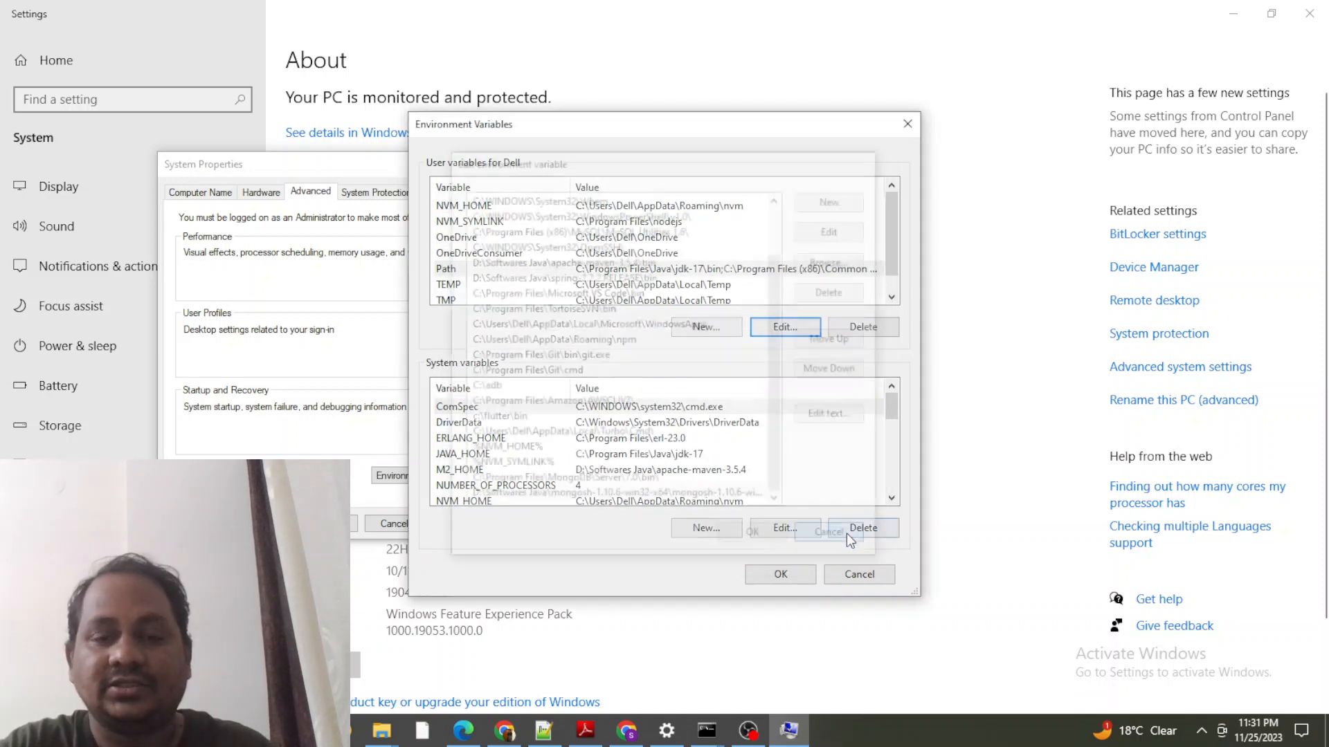
pyautogui.click(874, 572)
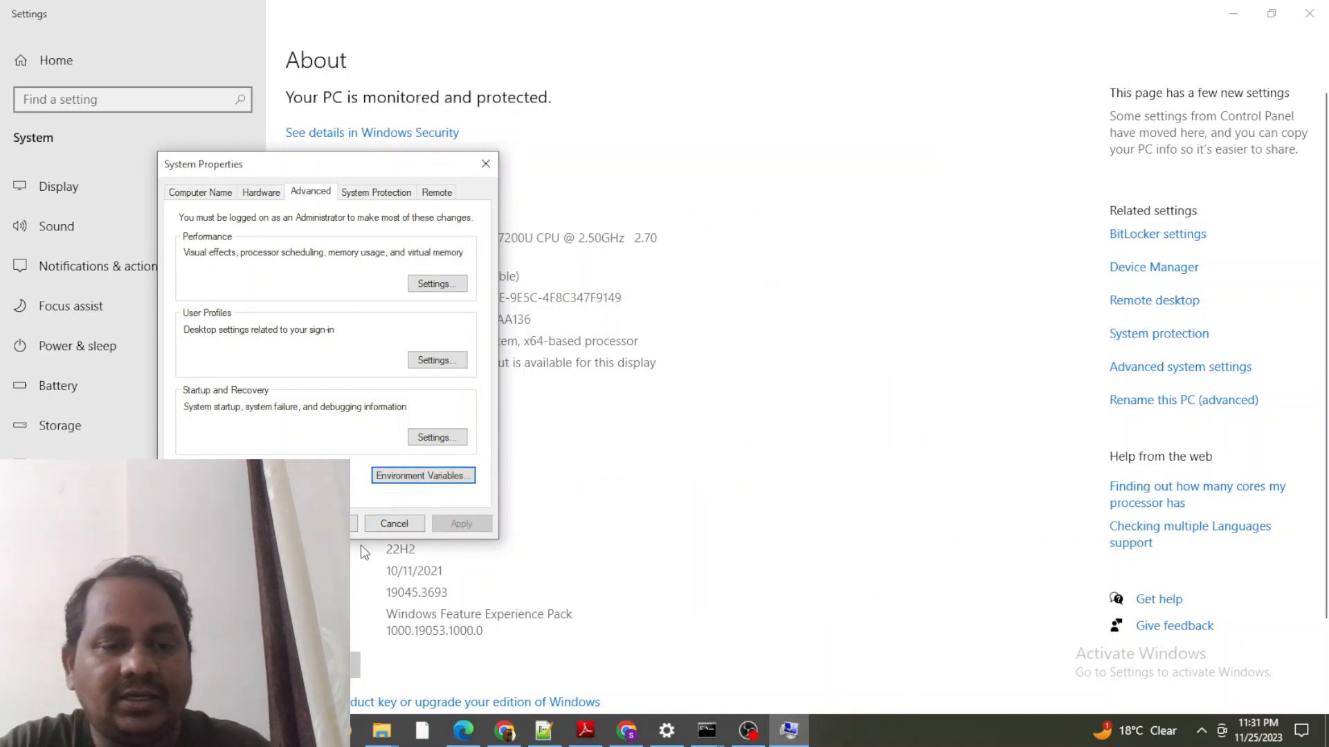
pyautogui.click(394, 523)
pyautogui.click(1309, 13)
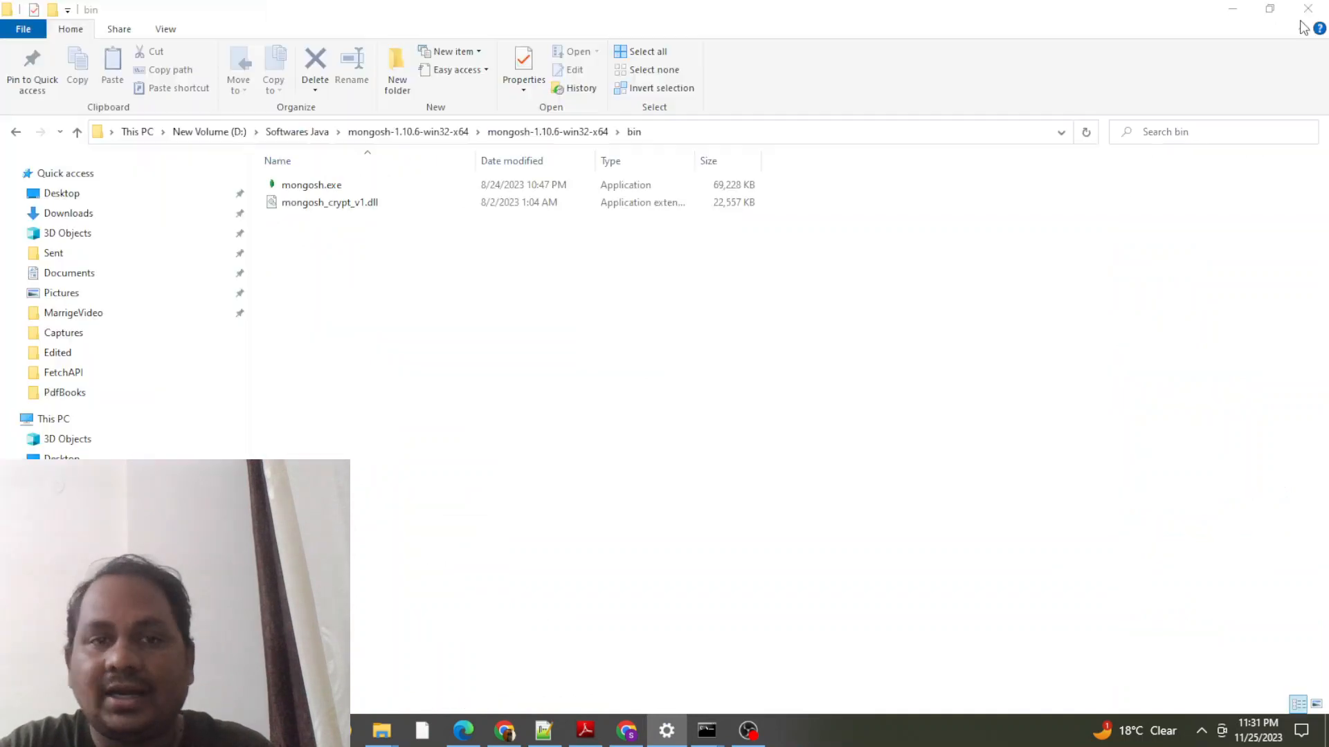
# Step: Search the system for cm and open a new Command Prompt window
pyautogui.press('super')
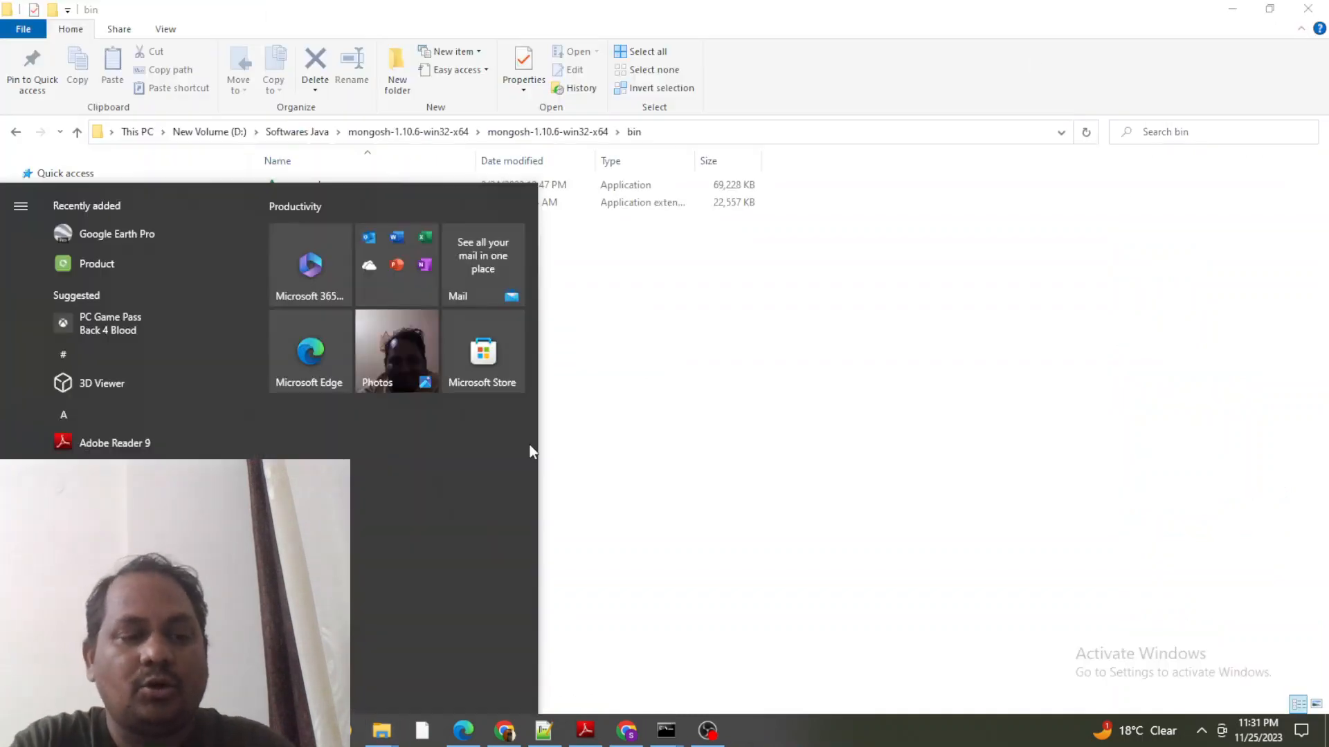
pyautogui.write('cmon')
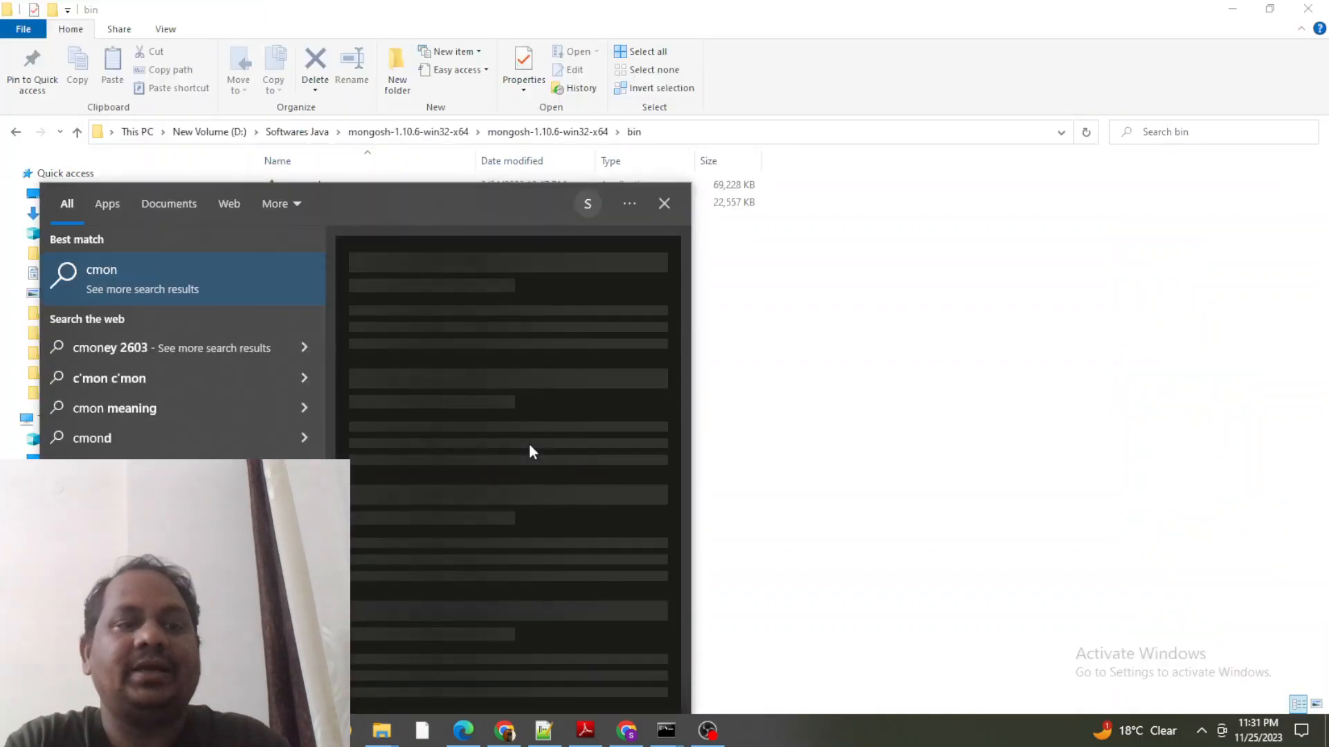
pyautogui.press('BackSpace')
pyautogui.press('BackSpace')
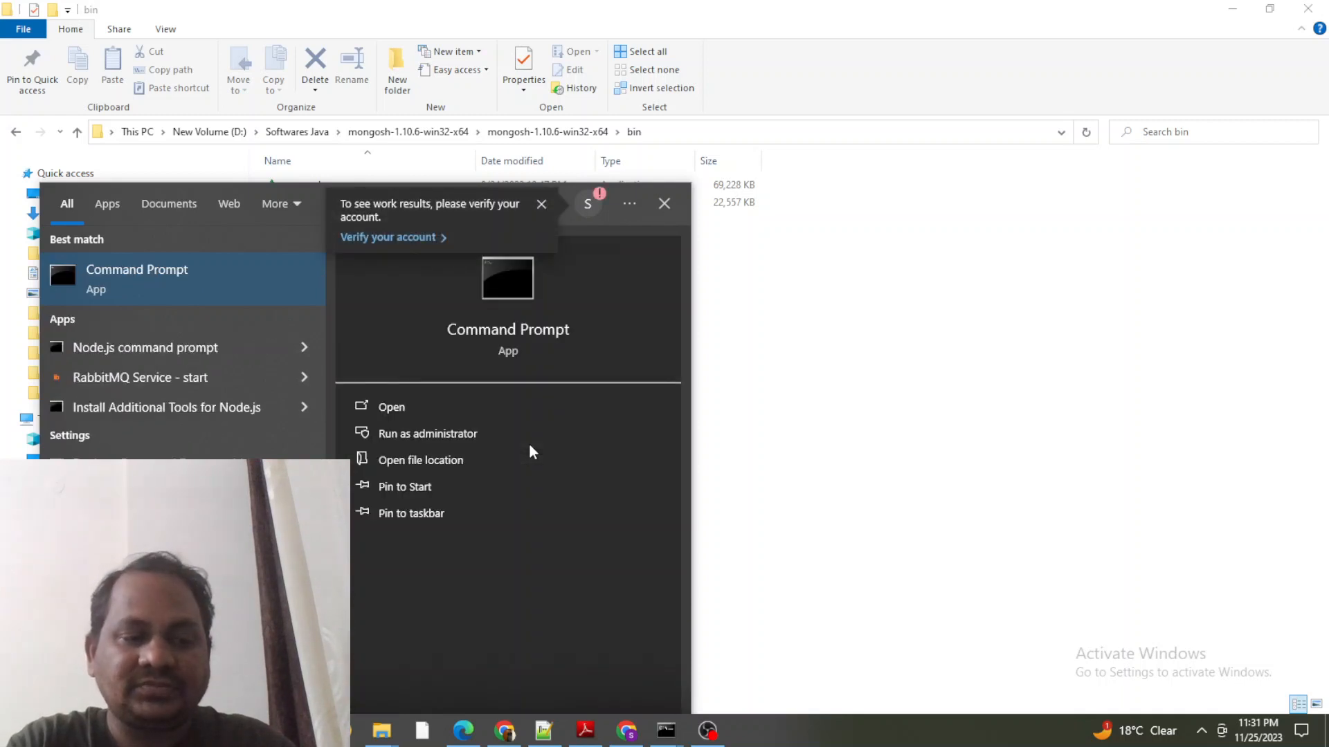
pyautogui.press('Return')
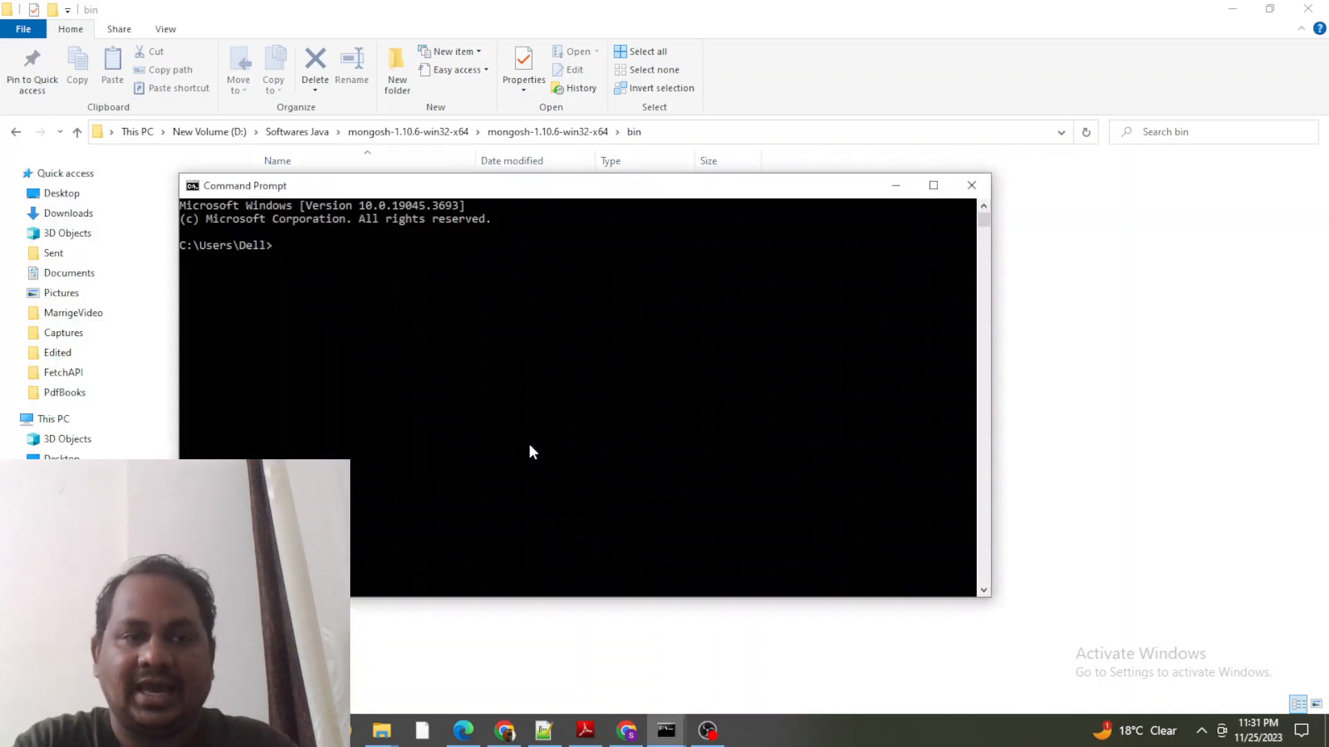
# Step: Run mongosh from the user's home directory, maximize the window, and enlarge its text to read the connection details
pyautogui.write('mon')
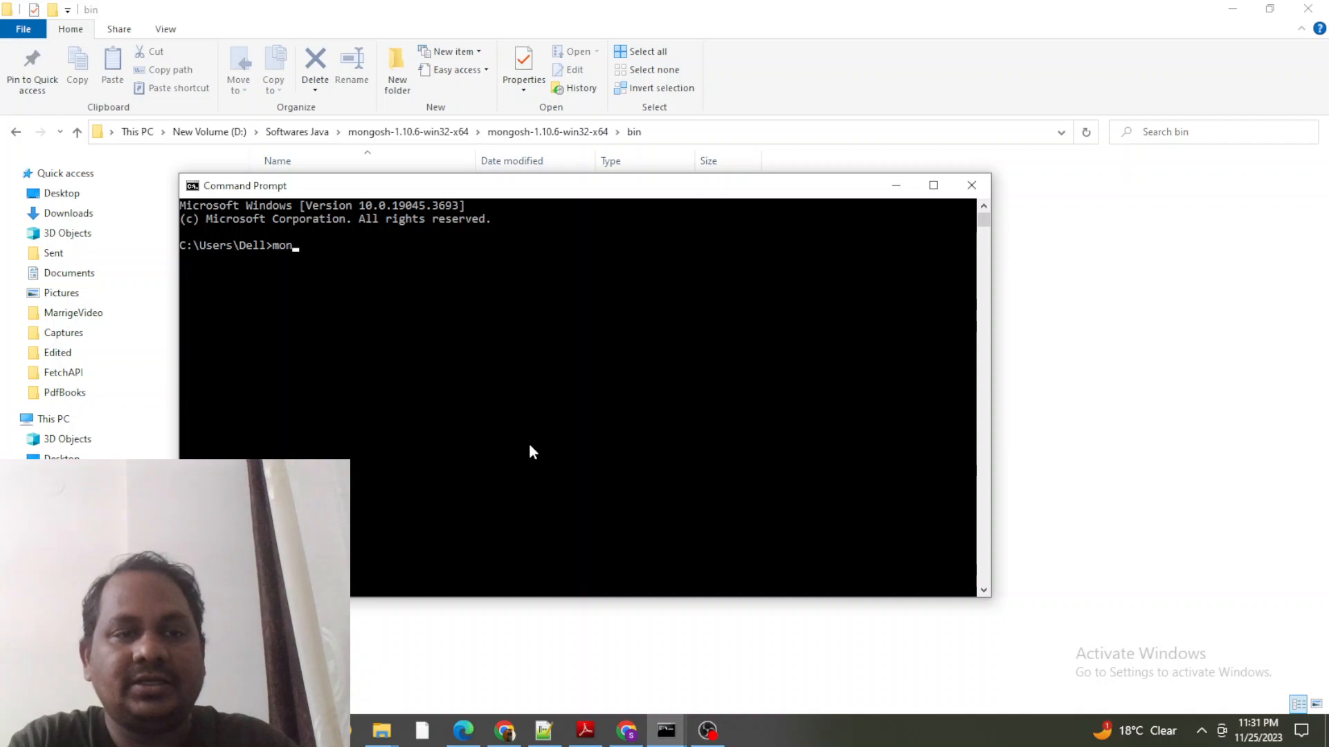
pyautogui.write('gosh')
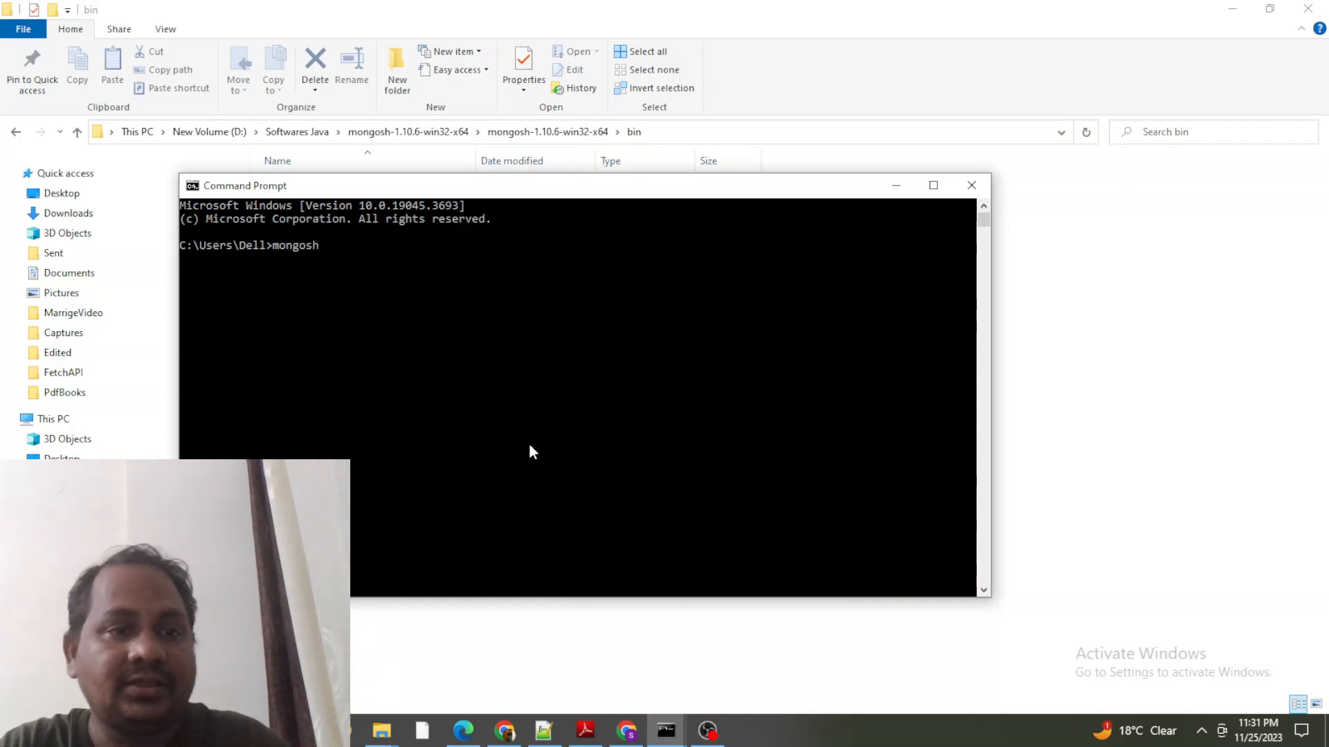
pyautogui.press('Return')
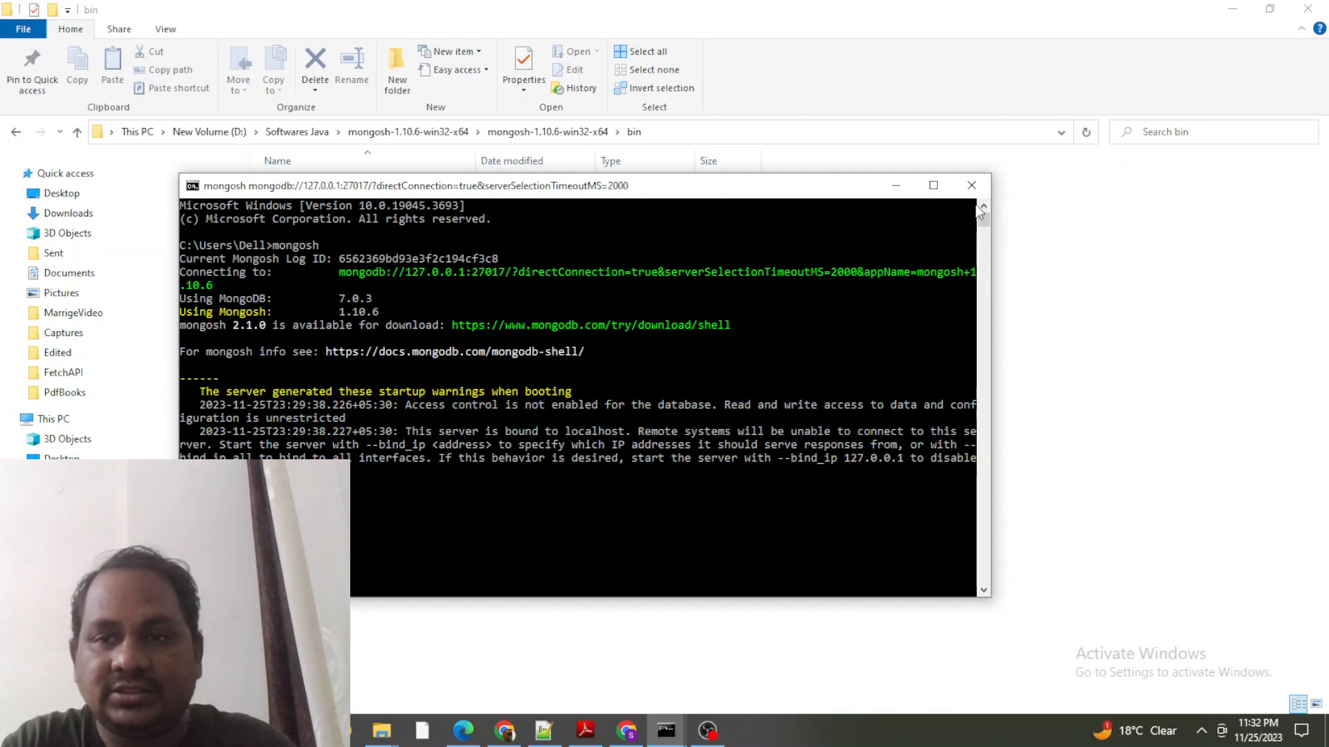
pyautogui.click(933, 185)
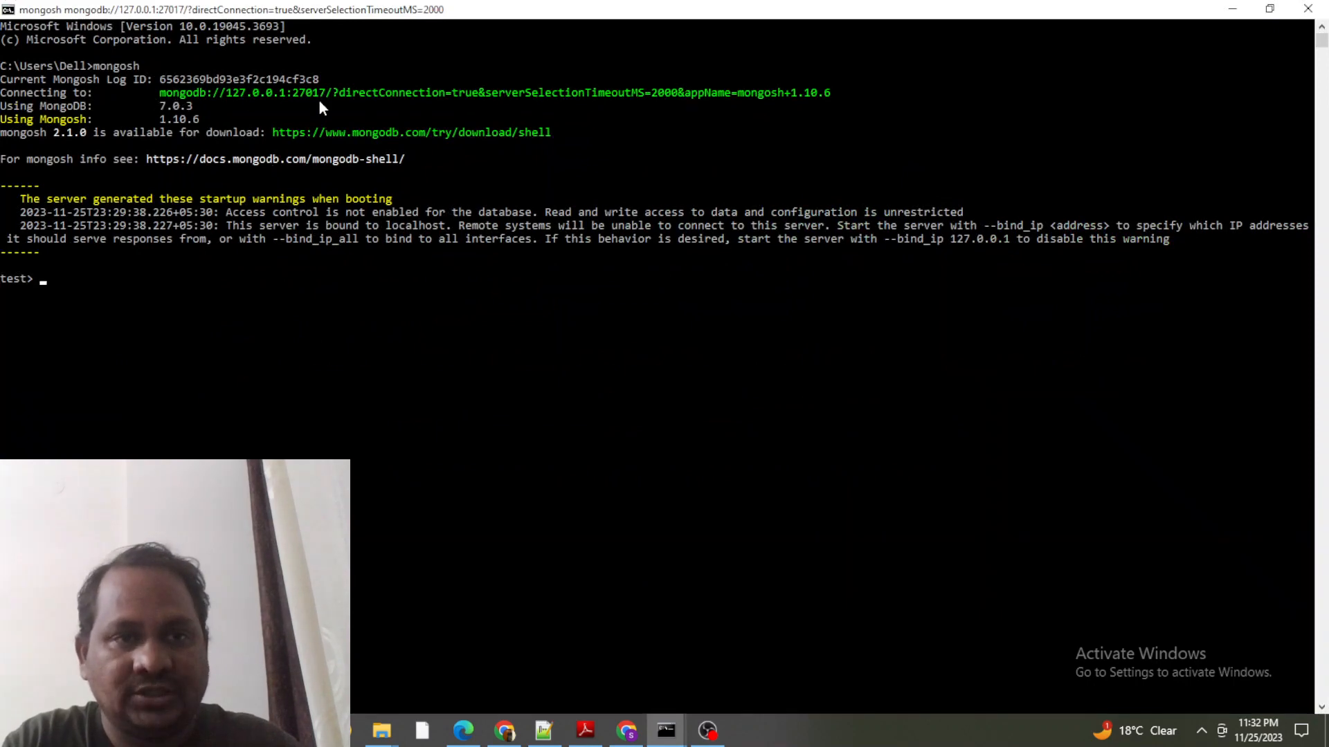
pyautogui.moveTo(291, 95); pyautogui.dragTo(298, 105)
pyautogui.click(288, 249)
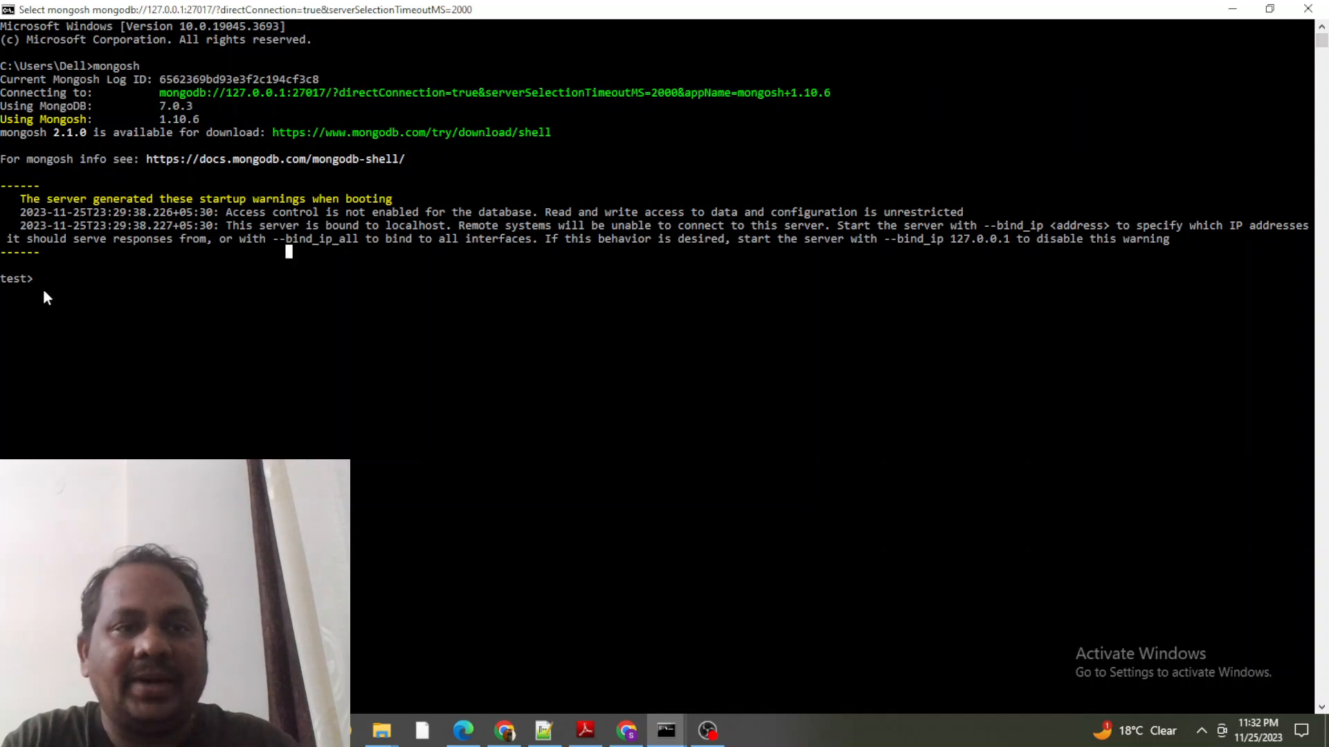
pyautogui.scroll(3, 45, 302)
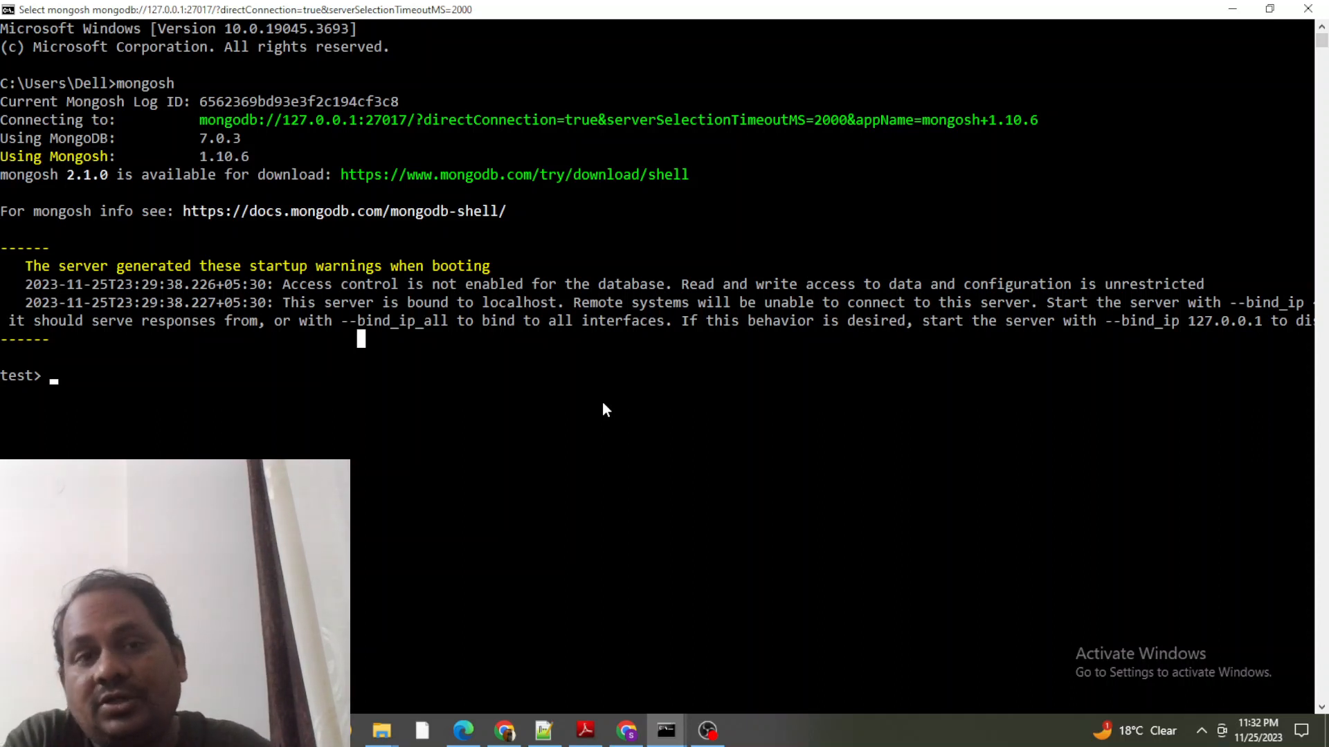
# Step: Leave the MongoDB shell with exit and keep the regular command line empty
pyautogui.write('exit')
pyautogui.press('Return')
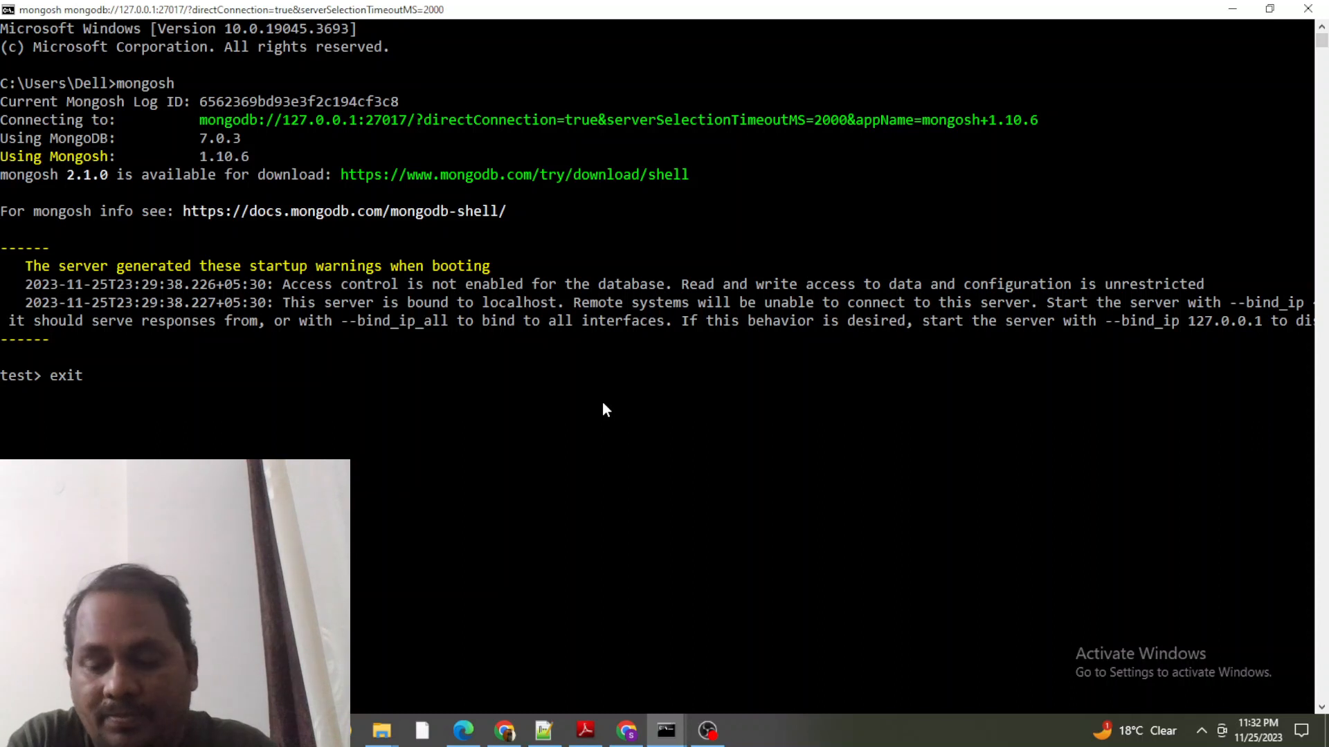
pyautogui.write('exi')
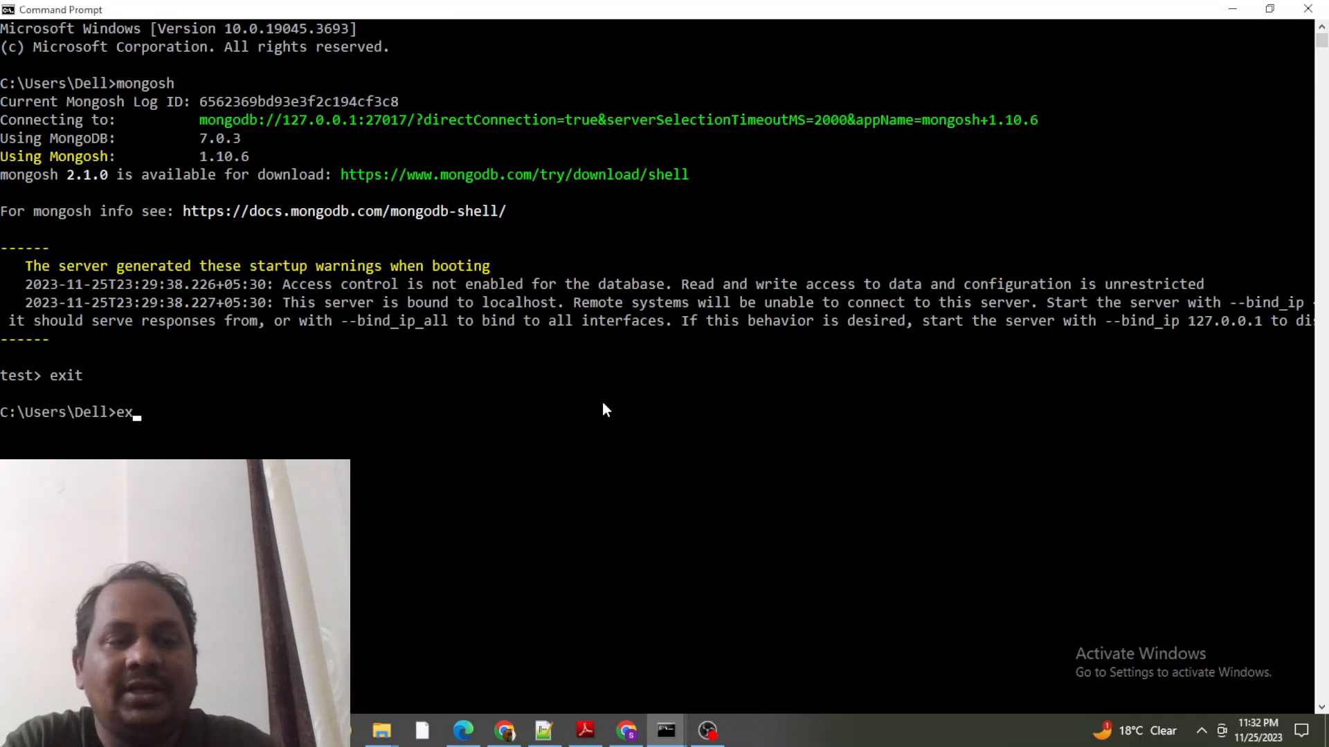
pyautogui.press('BackSpace')
pyautogui.press('BackSpace')
pyautogui.press('BackSpace')
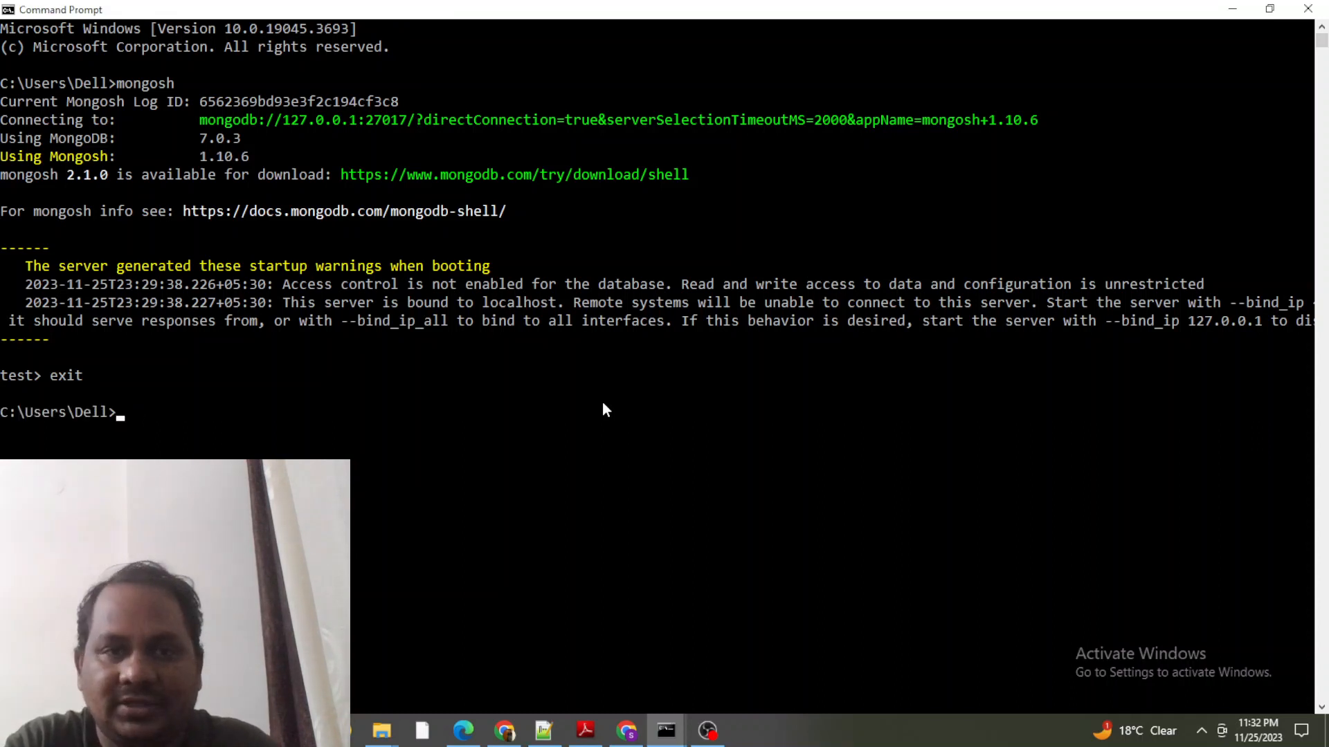
# Step: Switch to File Explorer, open a command prompt with cmd directly in the mongosh bin folder, and run mongosh there
pyautogui.hotkey('alt', 'Tab')
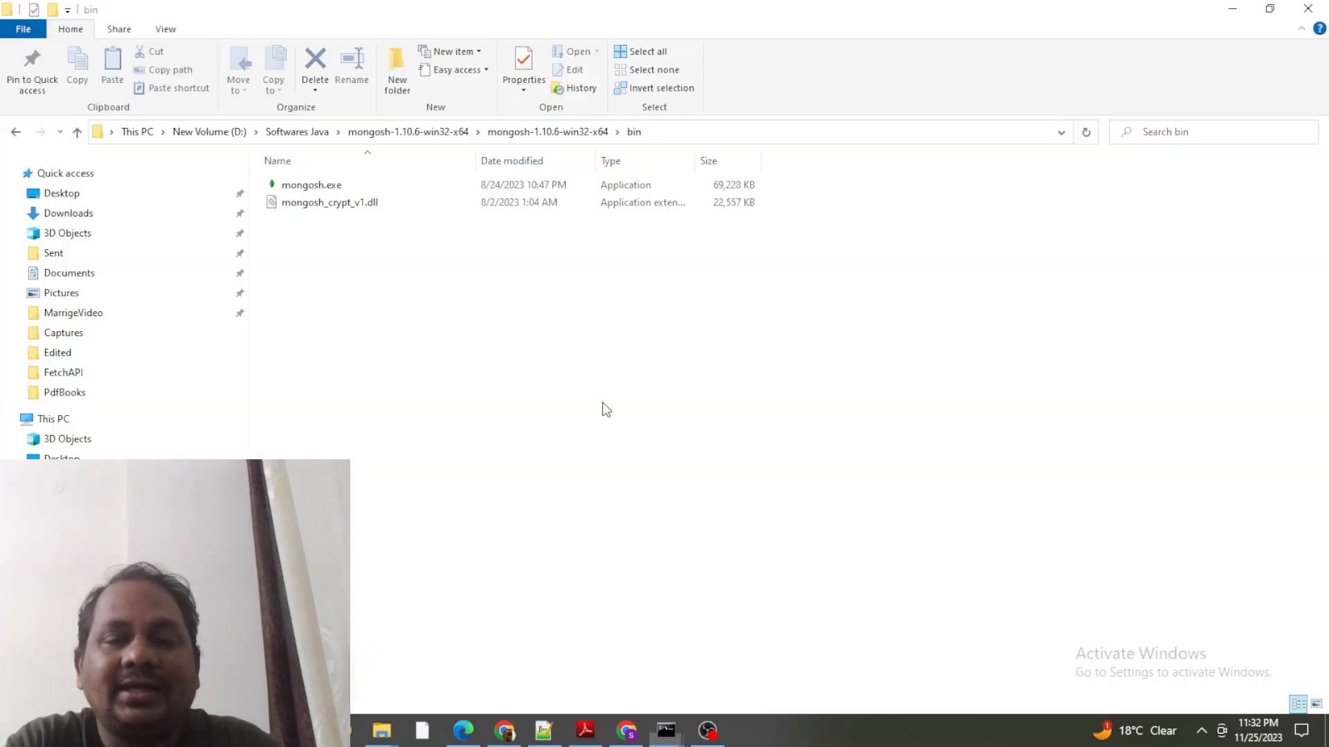
pyautogui.click(698, 130)
pyautogui.write('cmd')
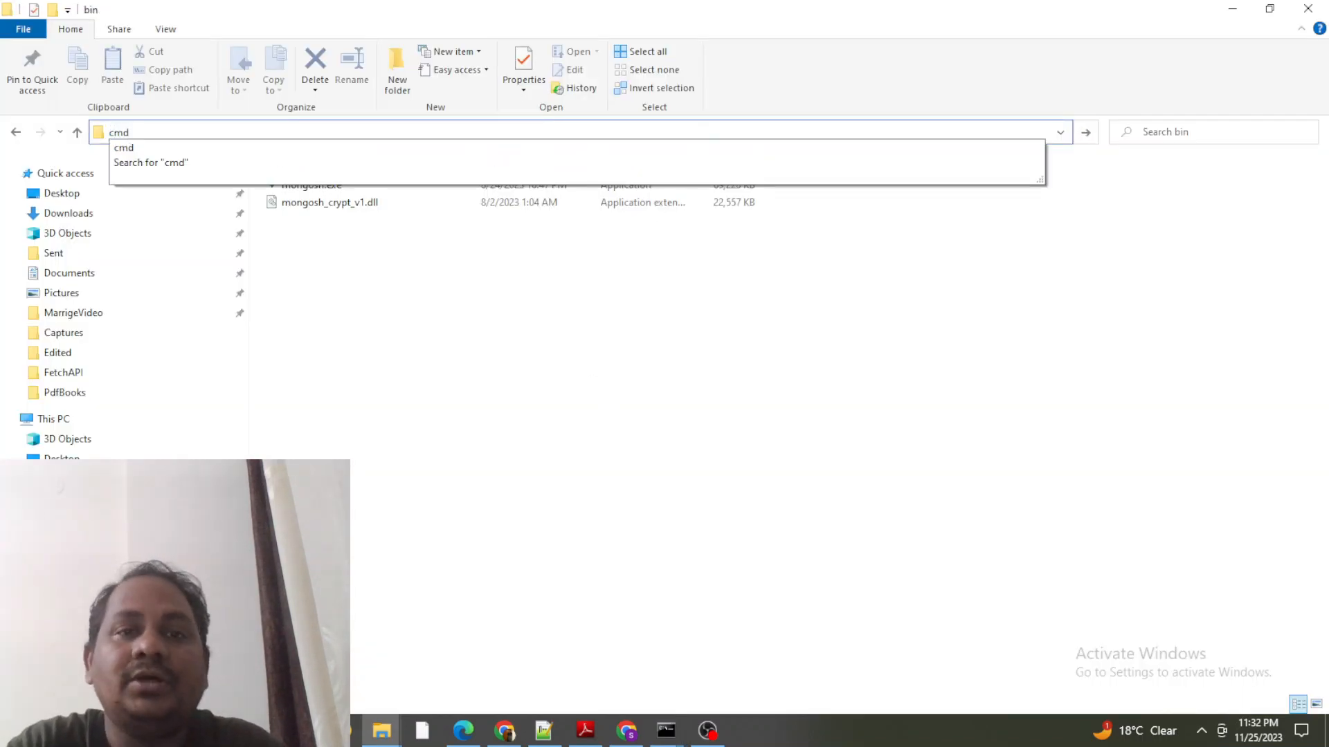
pyautogui.press('Return')
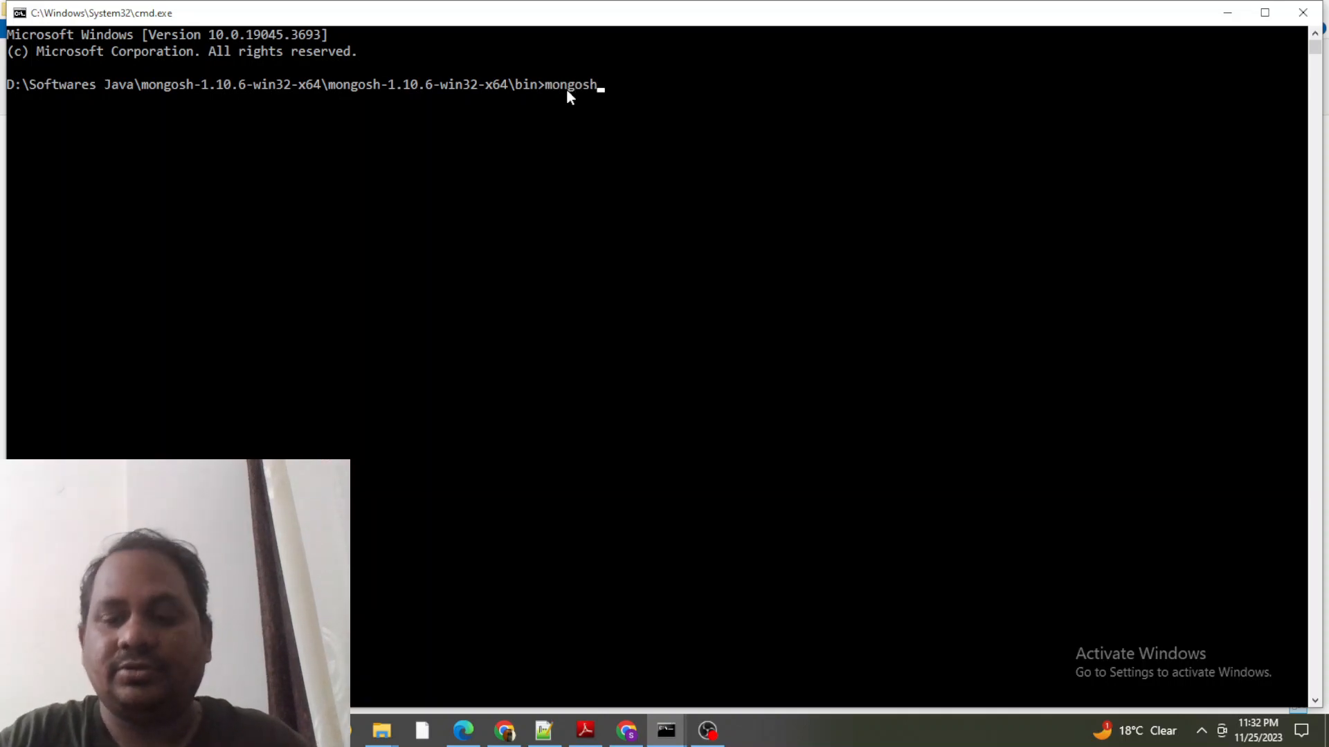
pyautogui.press('Return')
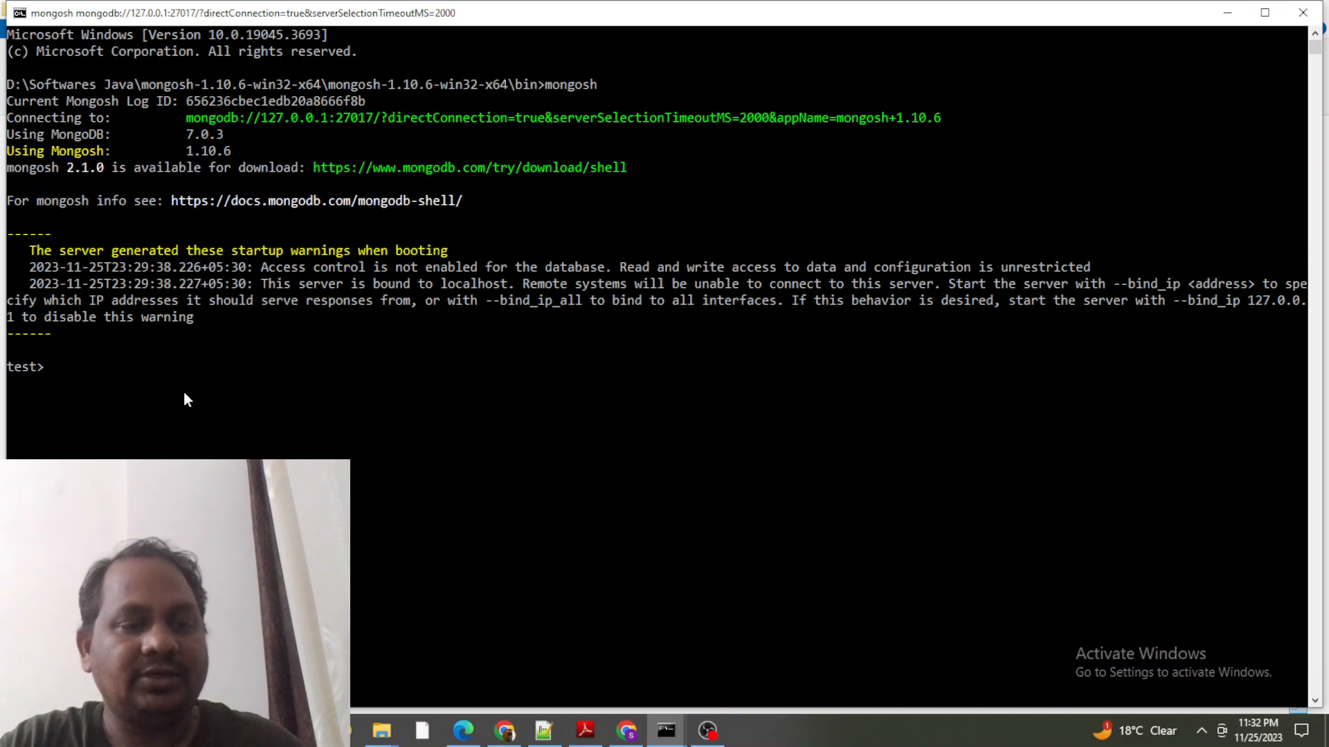
# Step: Enlarge the text, highlight the server address and port in the connection string, and leave the shell with exit
pyautogui.scroll(3, 284, 388)
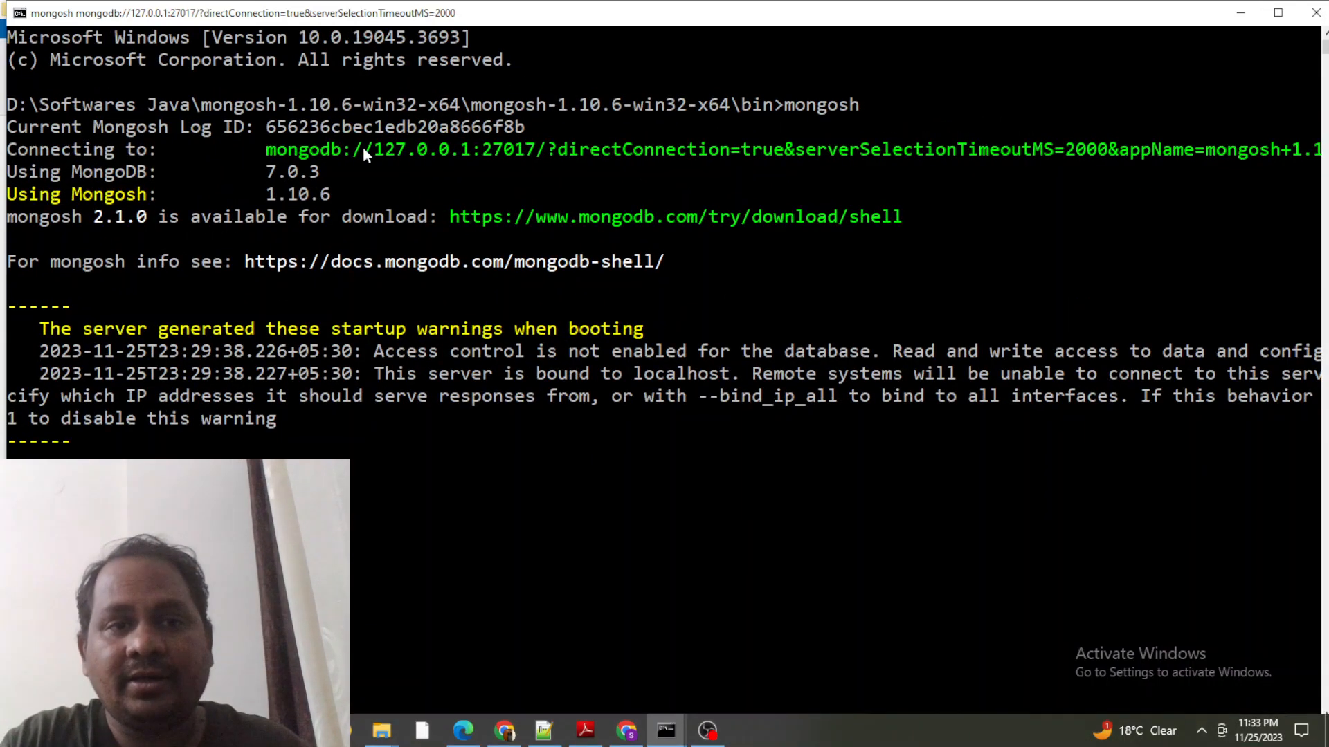
pyautogui.moveTo(363, 150); pyautogui.dragTo(518, 153)
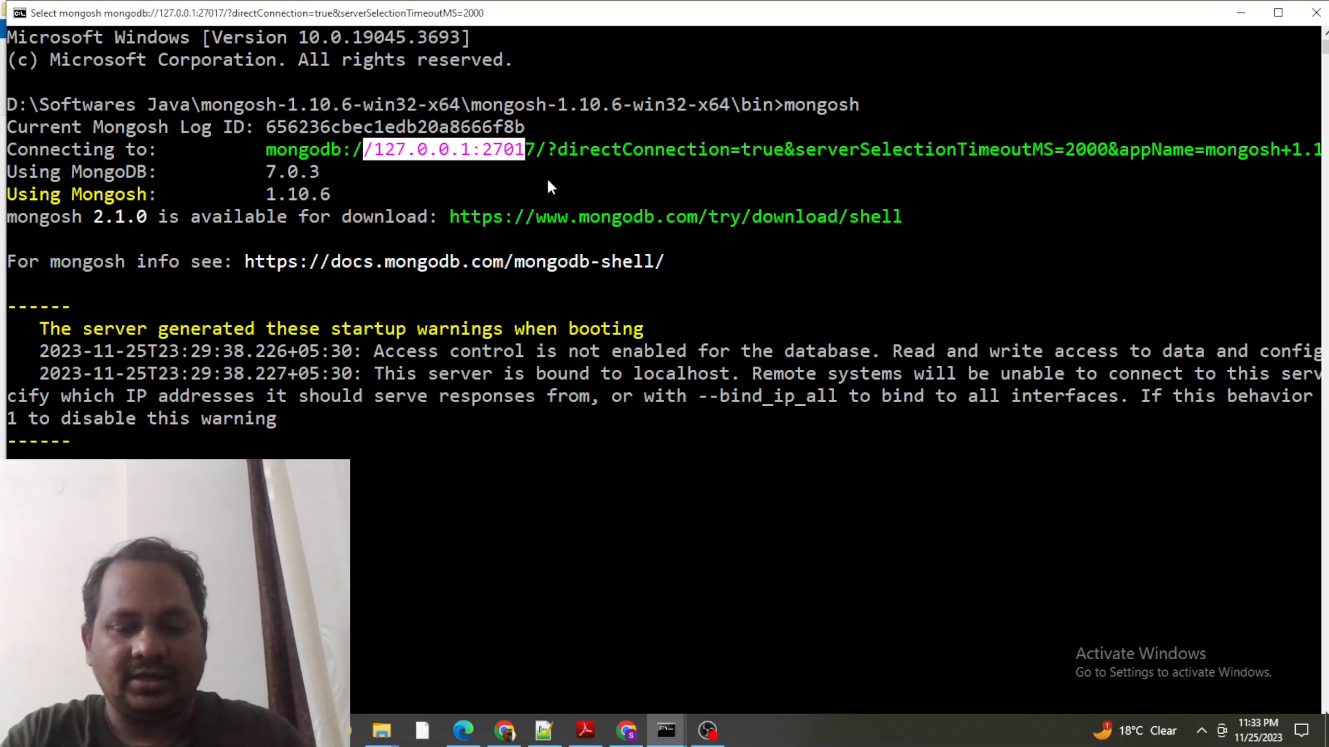
pyautogui.press('Escape')
pyautogui.write('exit')
pyautogui.press('Return')
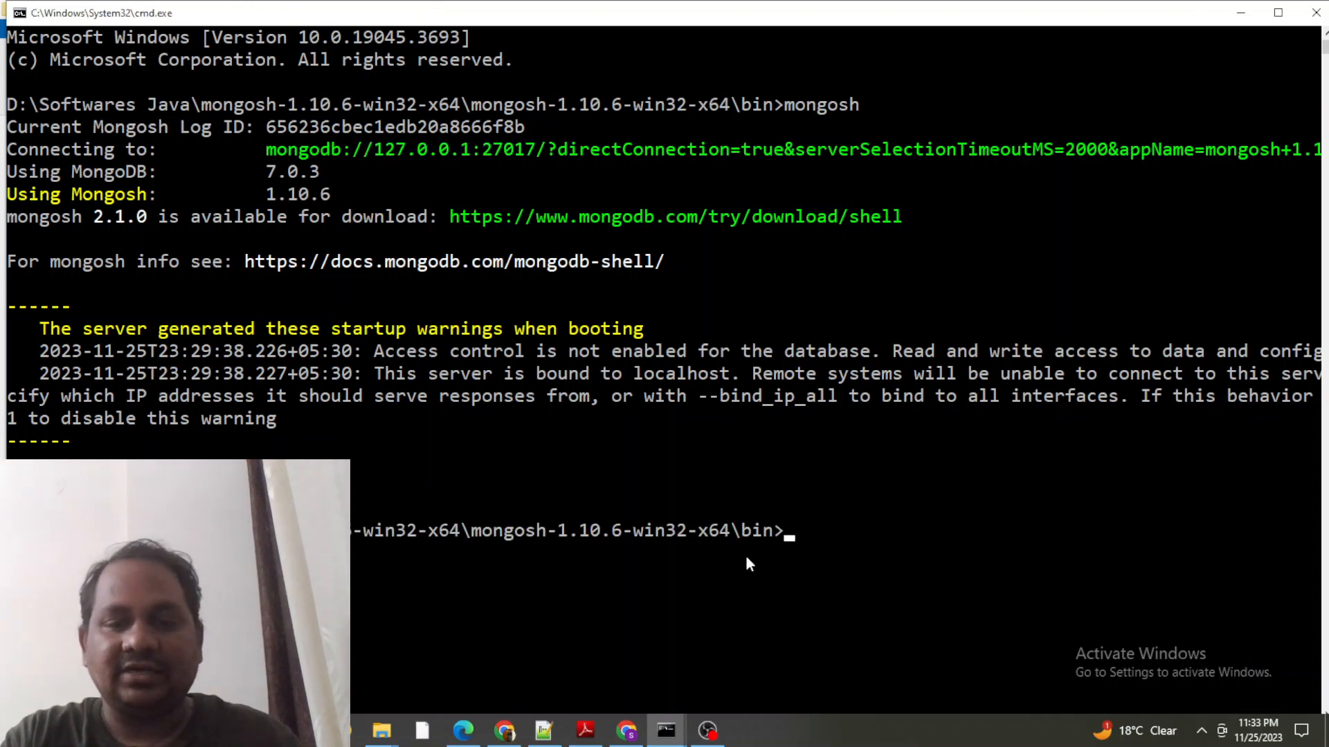
pyautogui.moveTo(813, 531); pyautogui.dragTo(339, 507)
pyautogui.moveTo(153, 105); pyautogui.dragTo(211, 463)
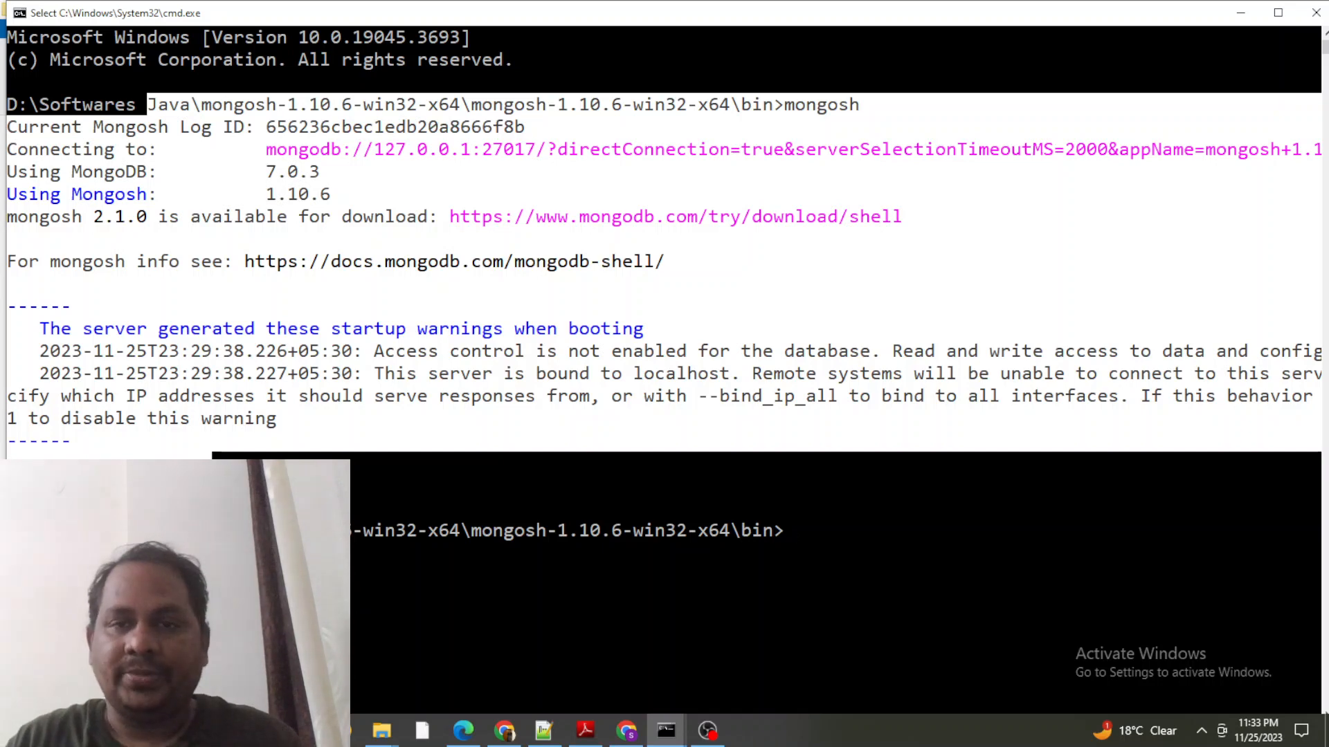
pyautogui.click(776, 338)
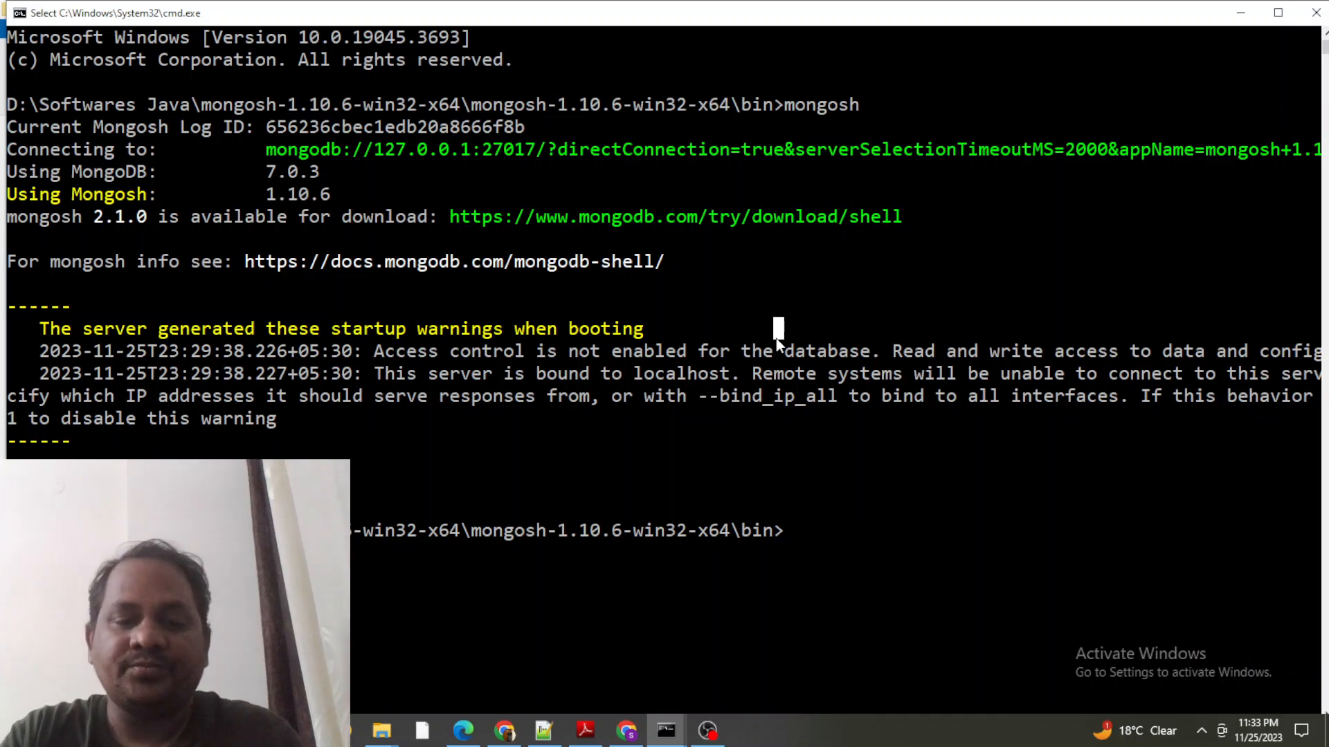
# Step: Switch to the browser and open the Compass product page from the MongoDB home page in a new tab
pyautogui.click(627, 731)
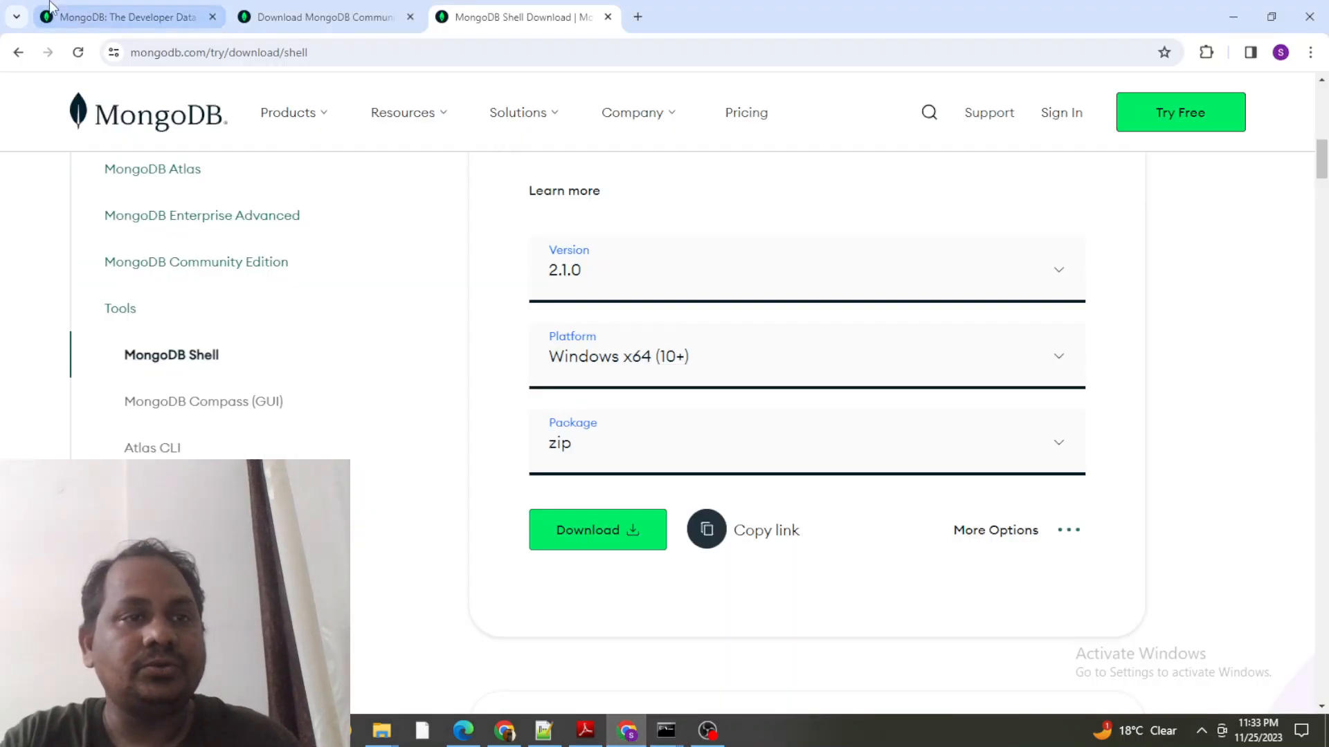
pyautogui.click(152, 13)
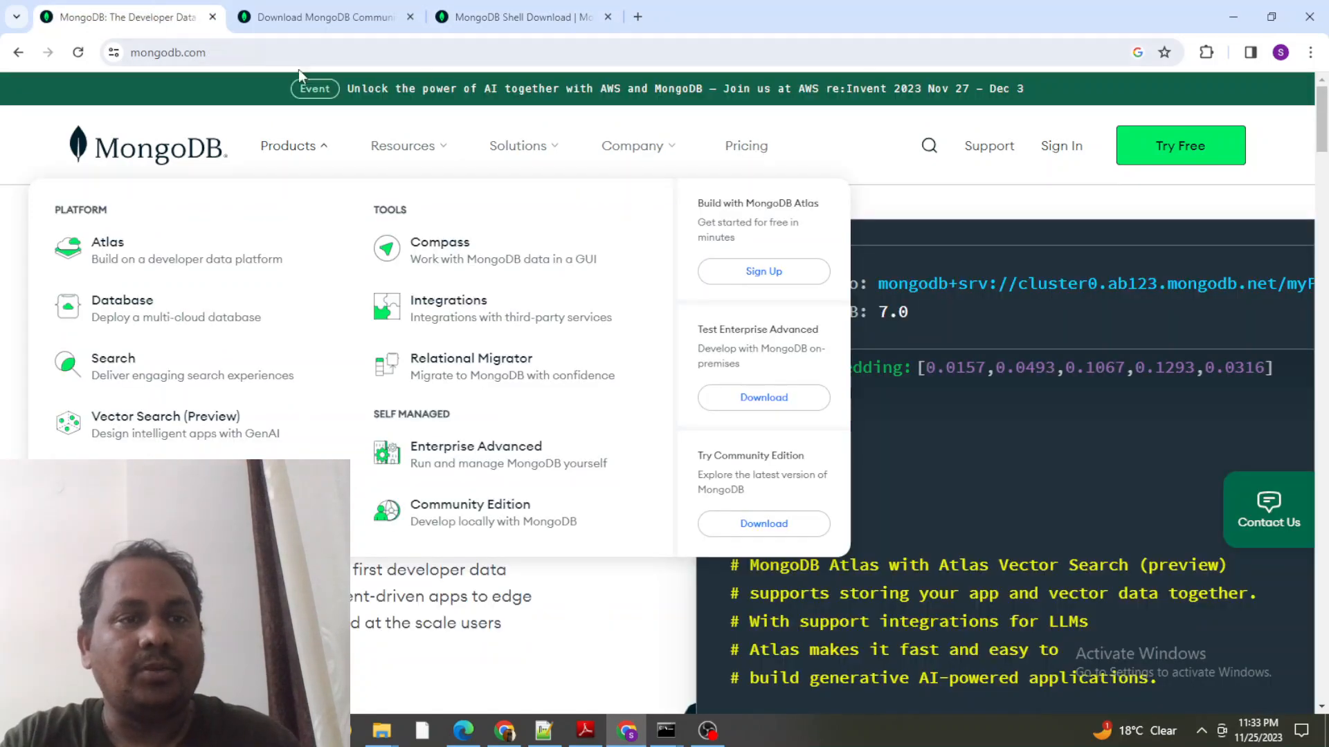
pyautogui.click(325, 148)
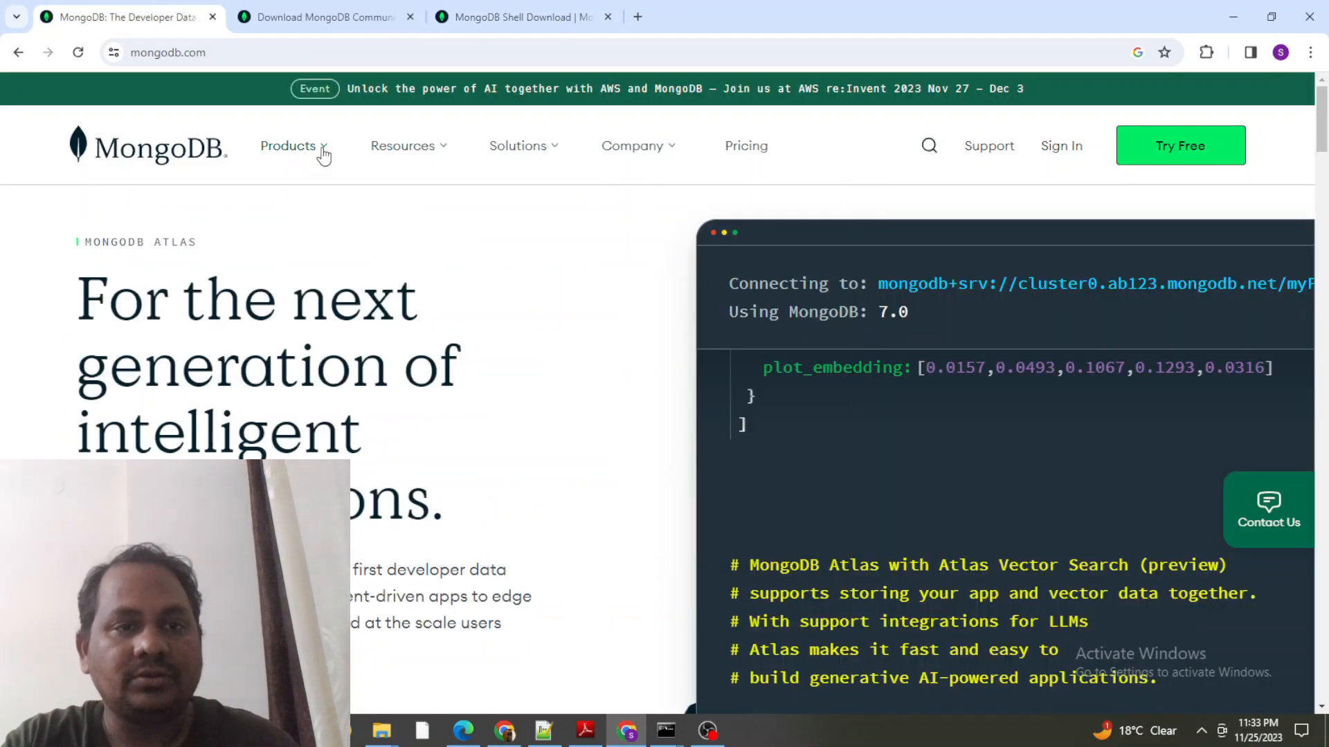
pyautogui.click(324, 155)
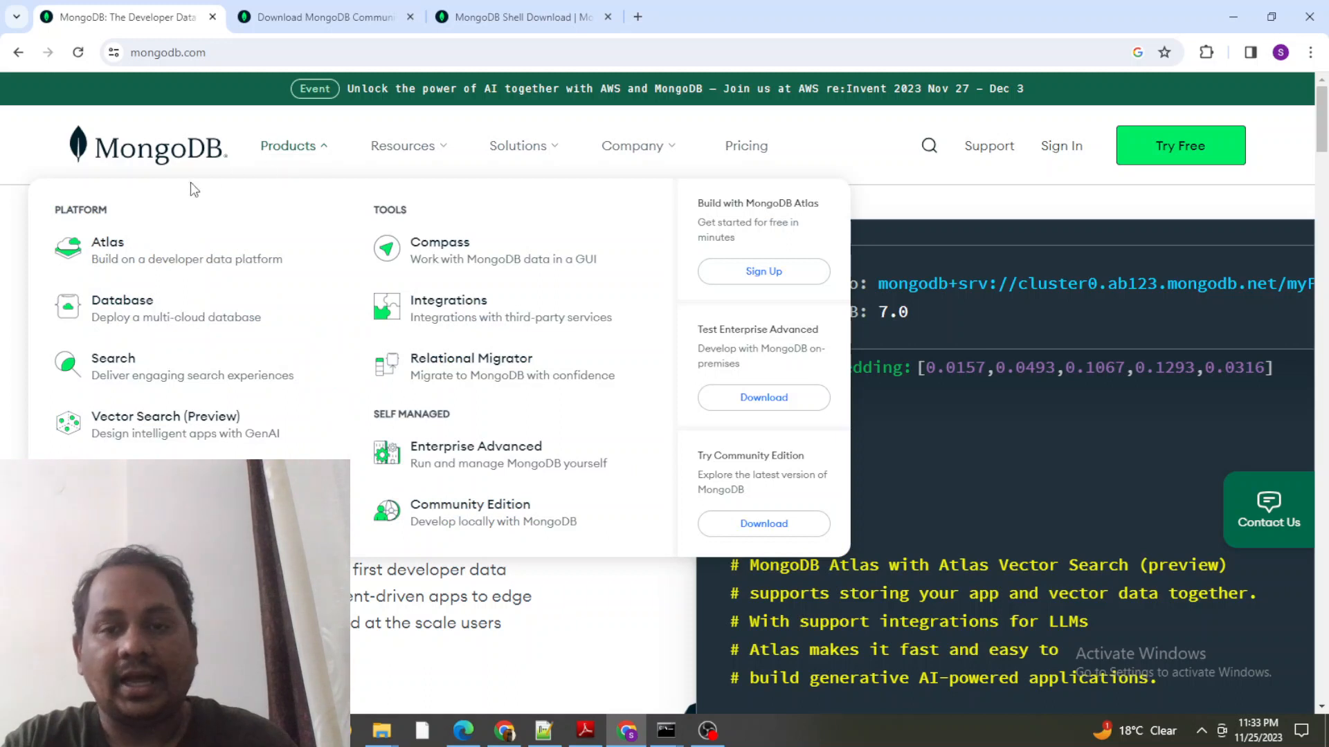
pyautogui.middleClick(440, 254)
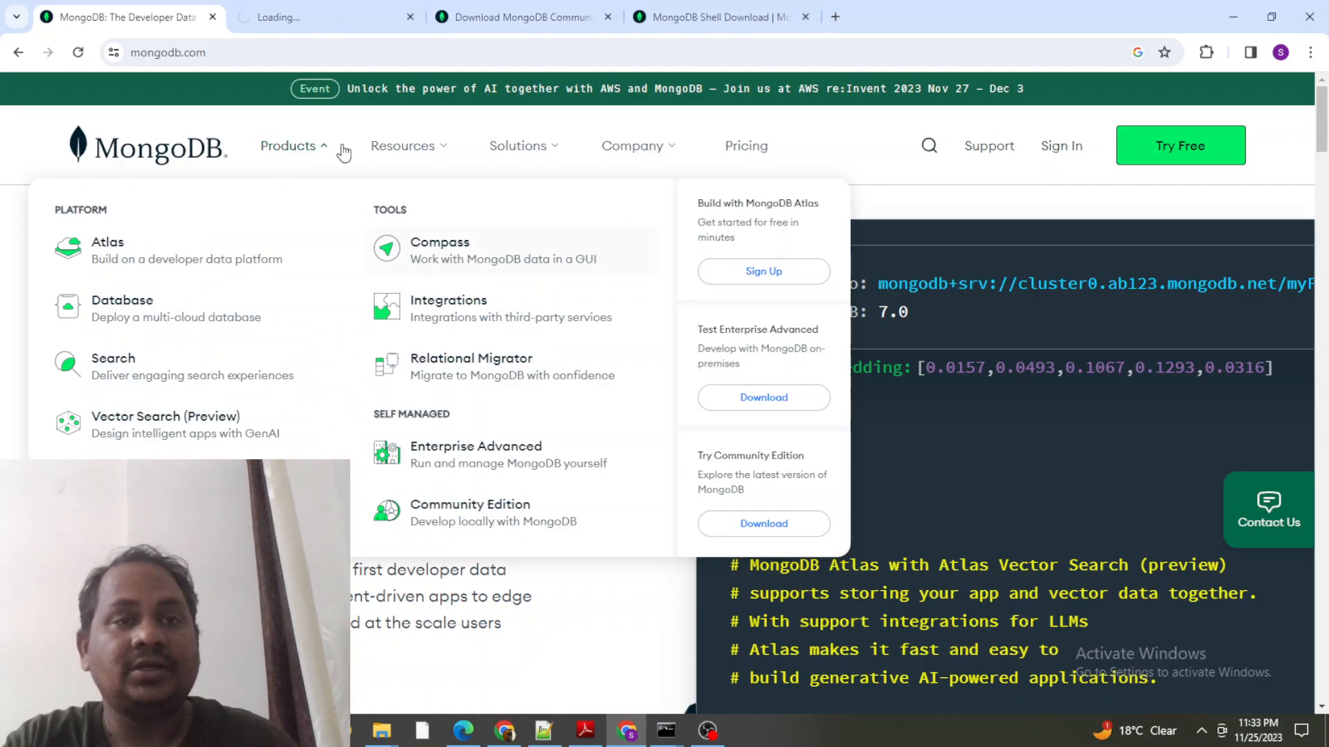
pyautogui.click(320, 21)
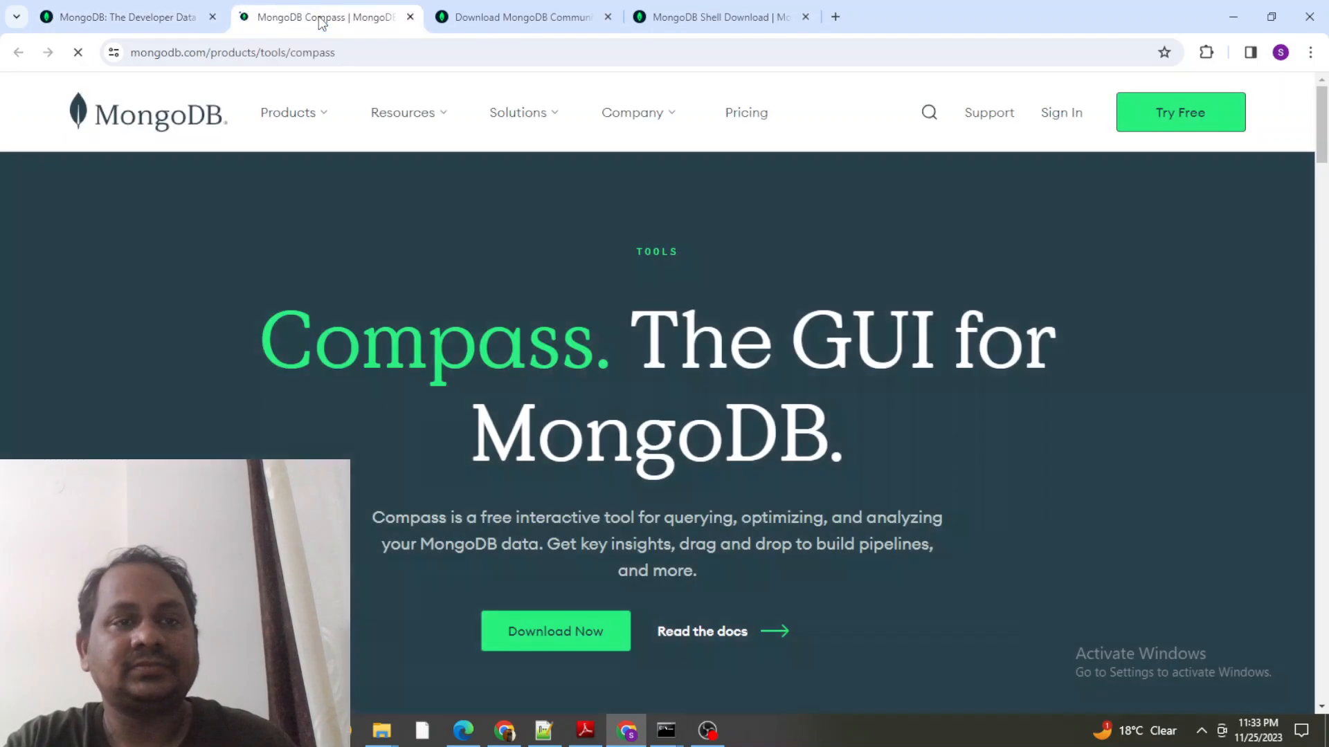
# Step: Go from the Compass page to the tools download page and set the package in the download form to msi
pyautogui.scroll(-3, 201, 371)
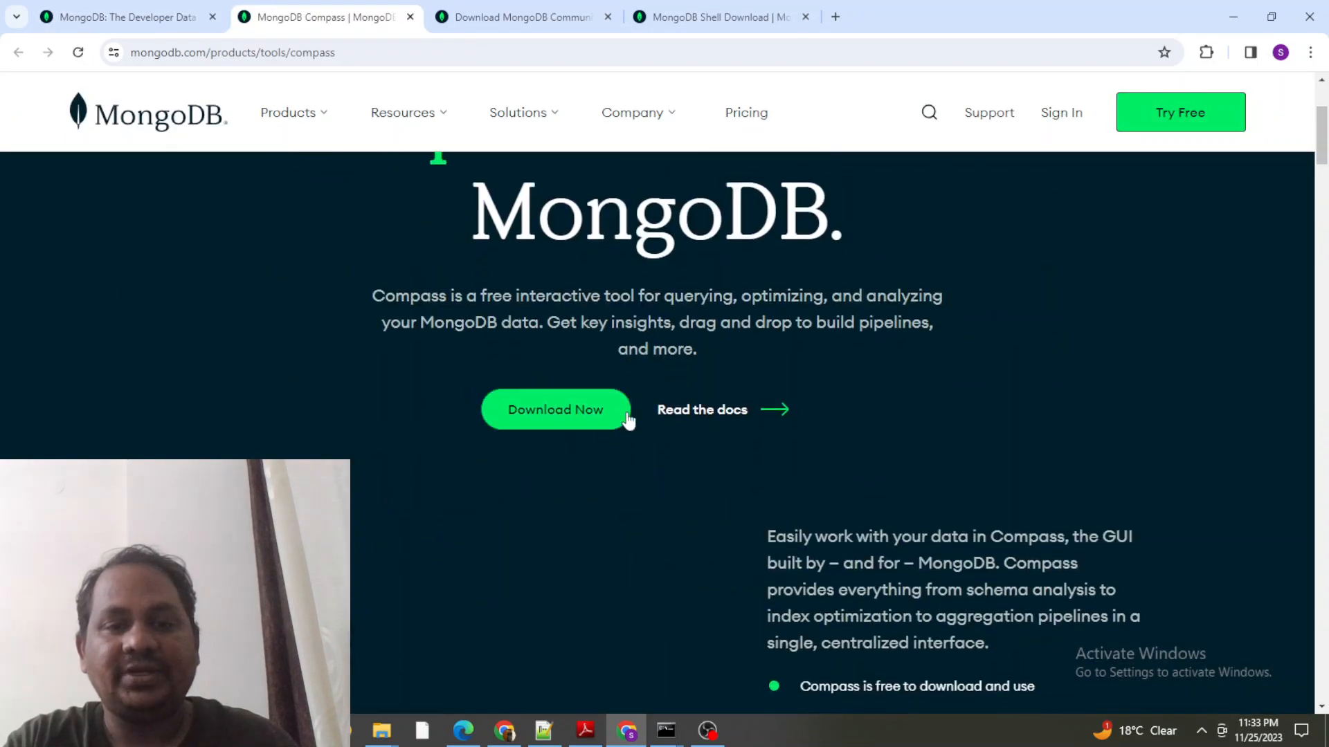
pyautogui.click(561, 412)
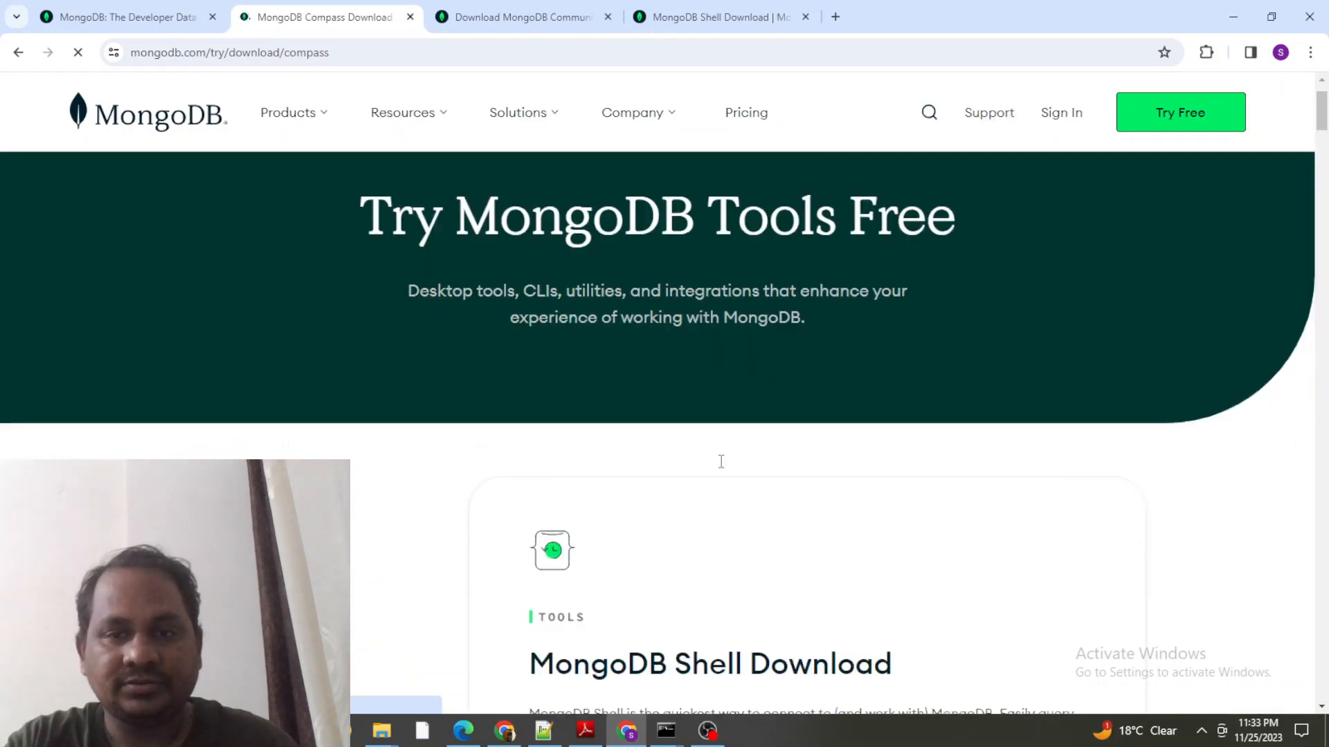
pyautogui.scroll(-4, 723, 469)
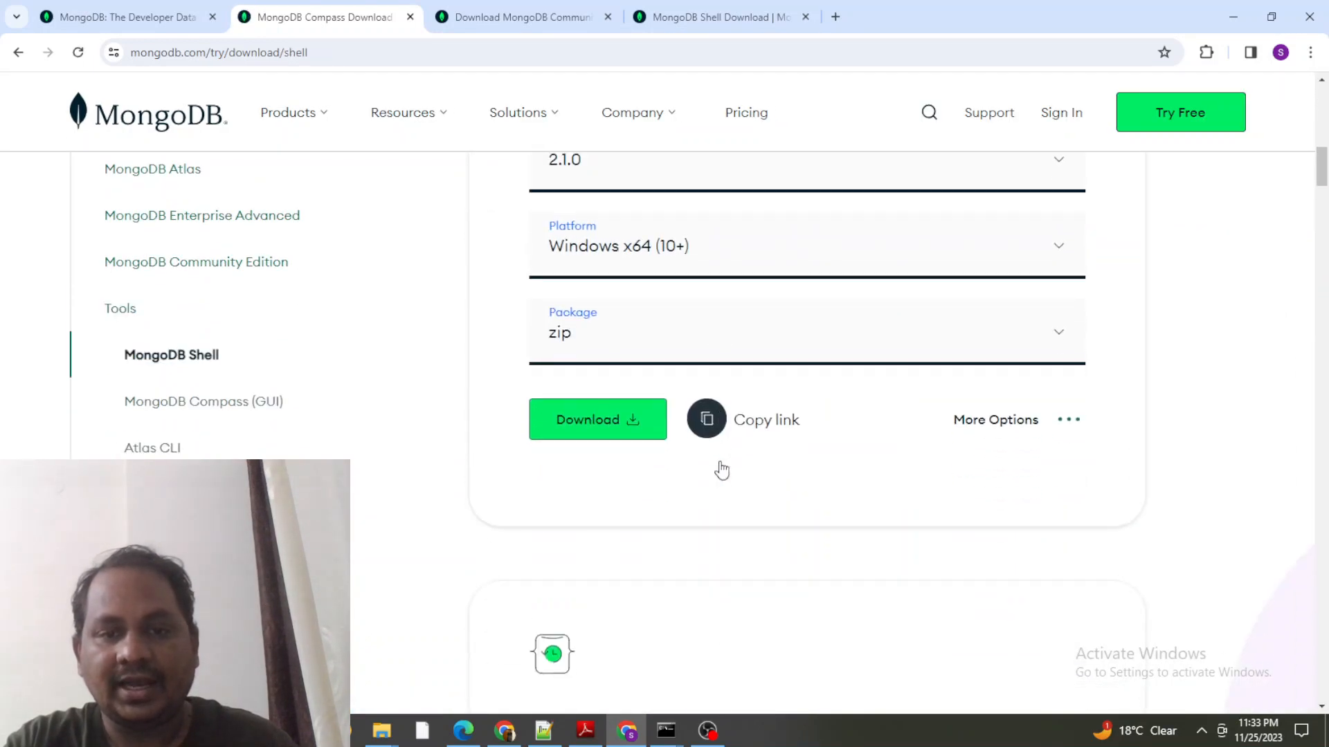
pyautogui.scroll(1, 745, 465)
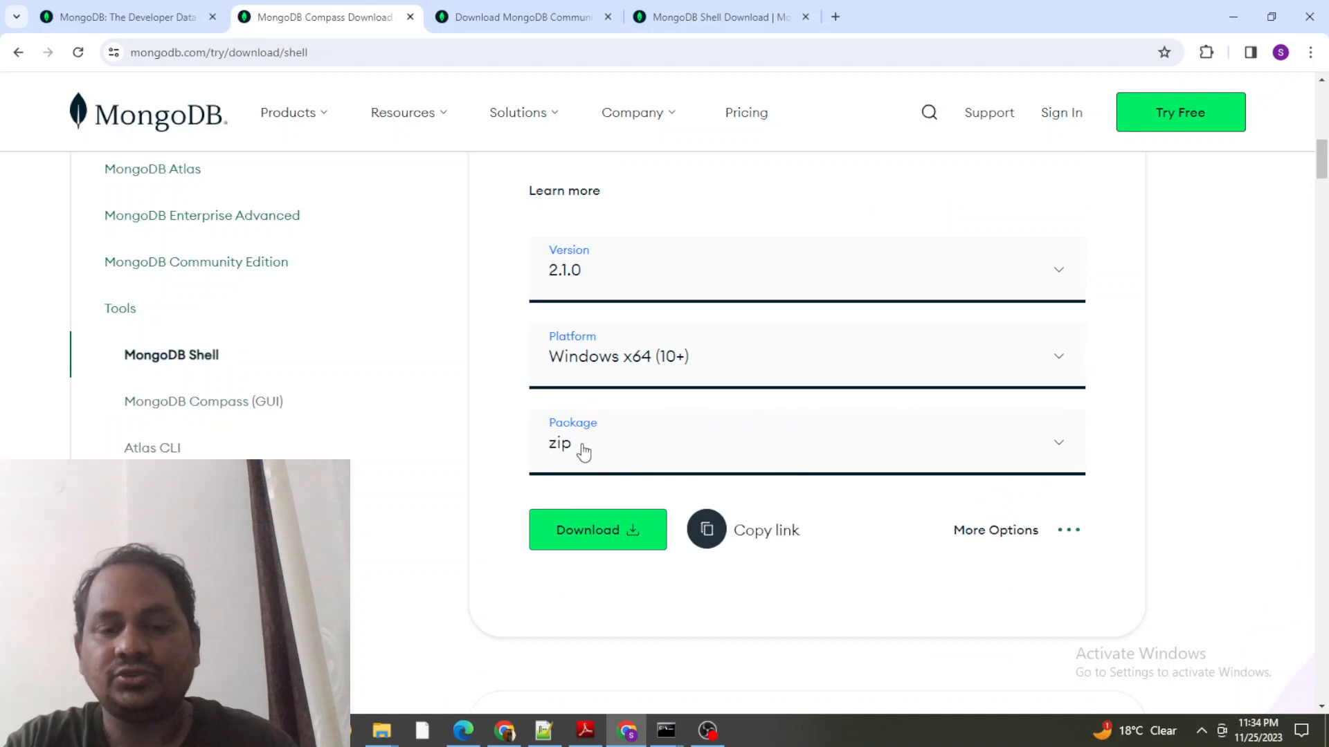
pyautogui.click(653, 454)
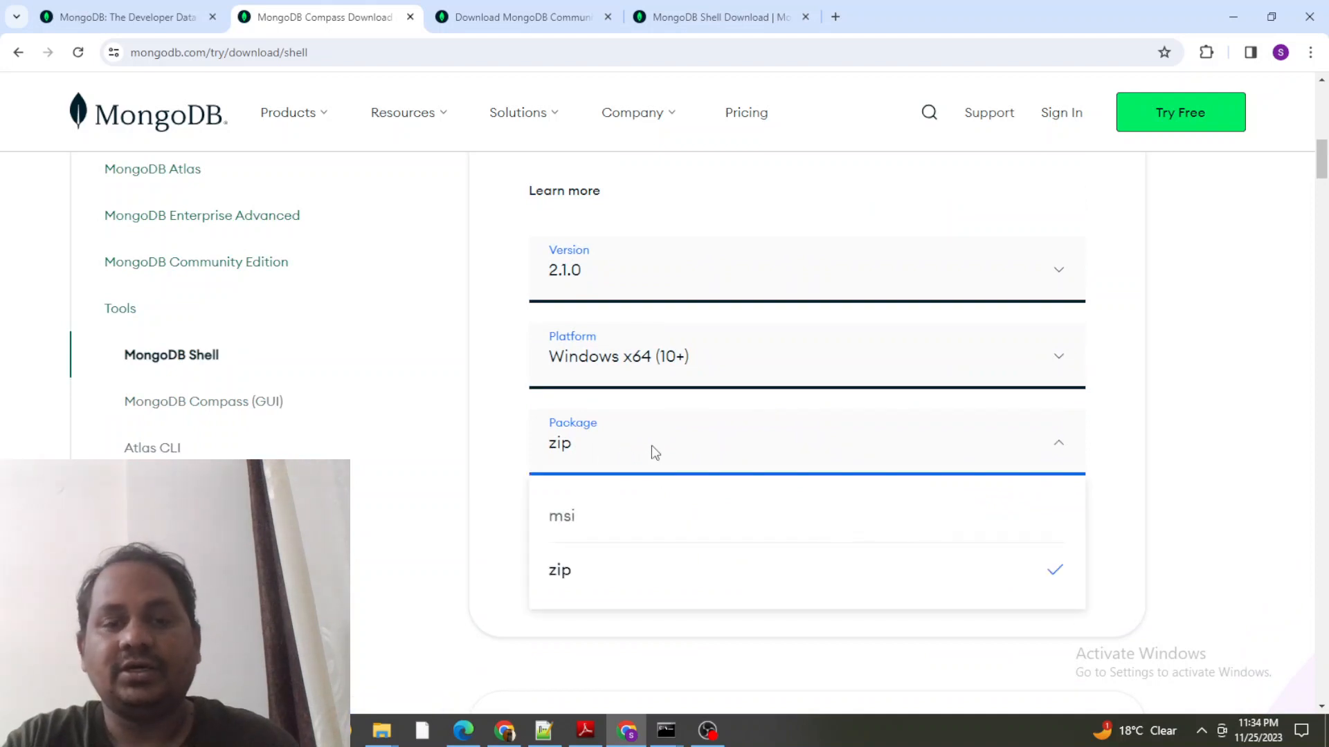
pyautogui.click(566, 517)
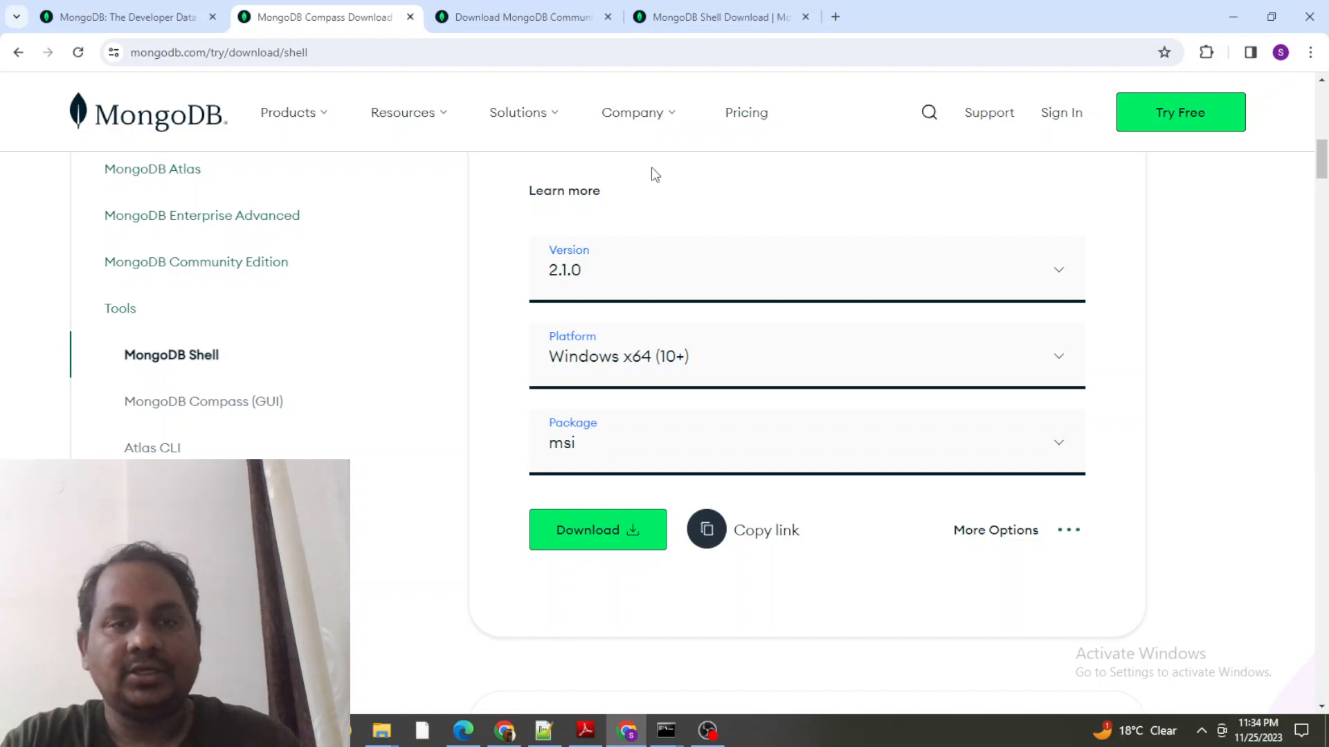
# Step: Search Windows for mongo, open the MongoDBCompass app and maximize its window
pyautogui.press('super')
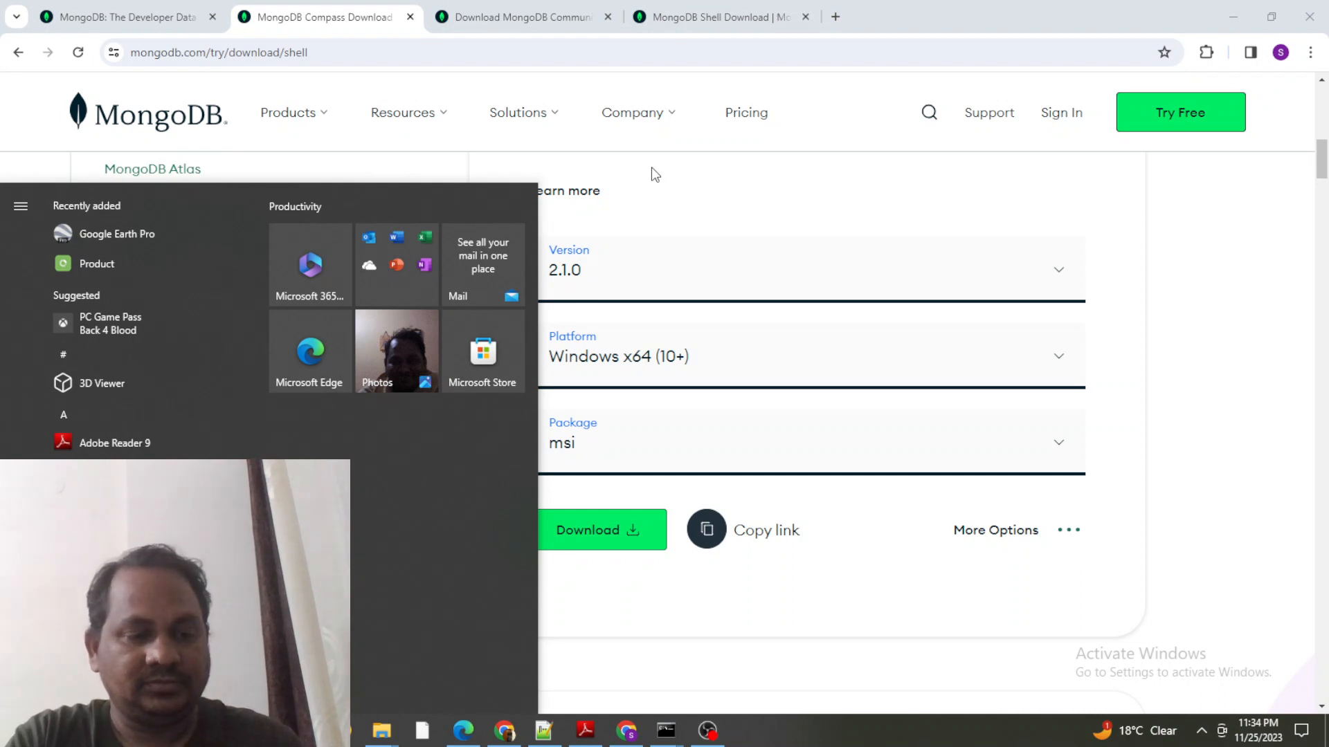
pyautogui.write('mongo')
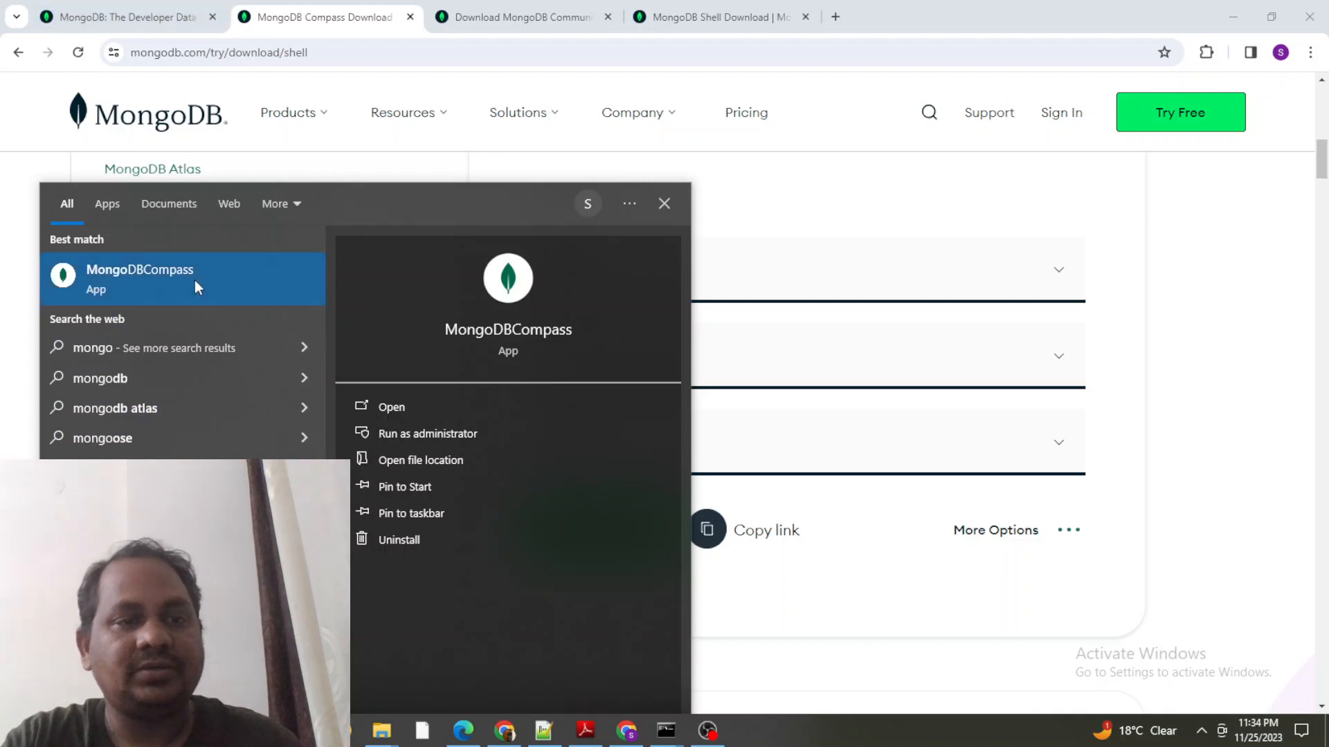
pyautogui.click(151, 278)
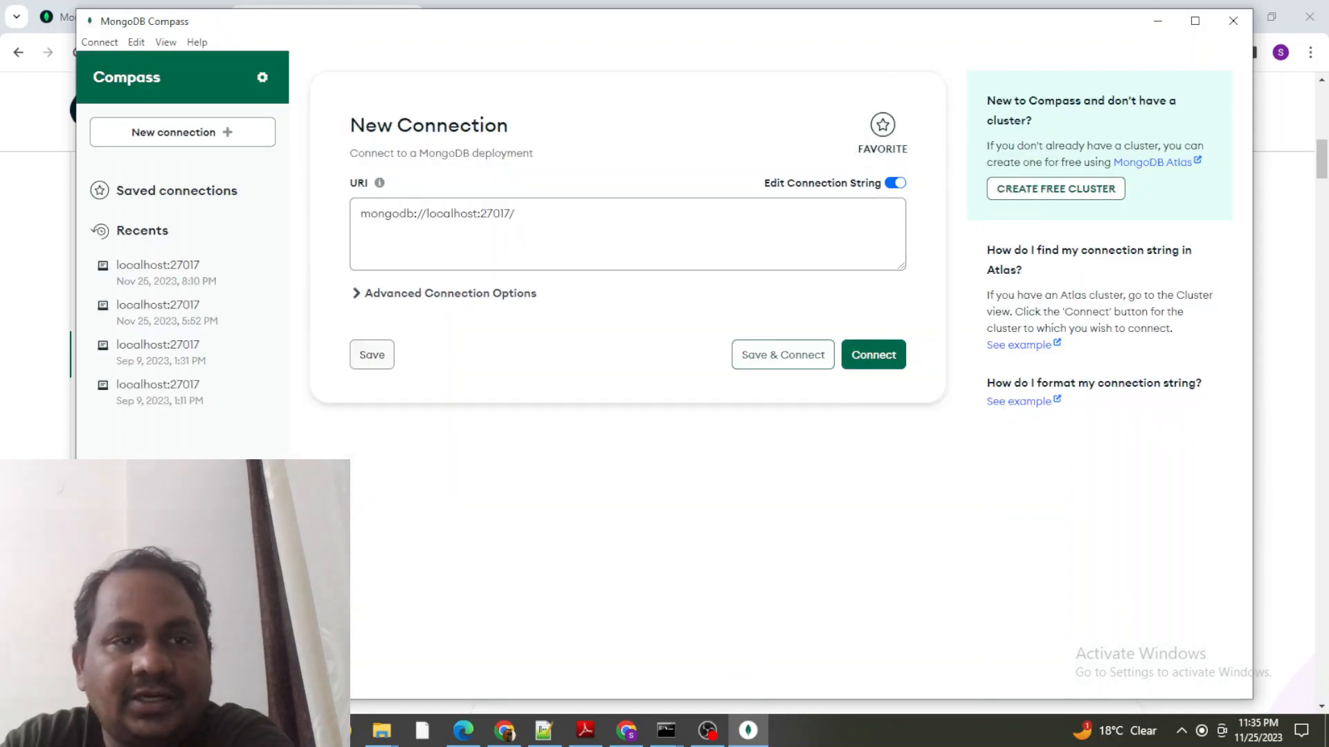
pyautogui.click(1195, 21)
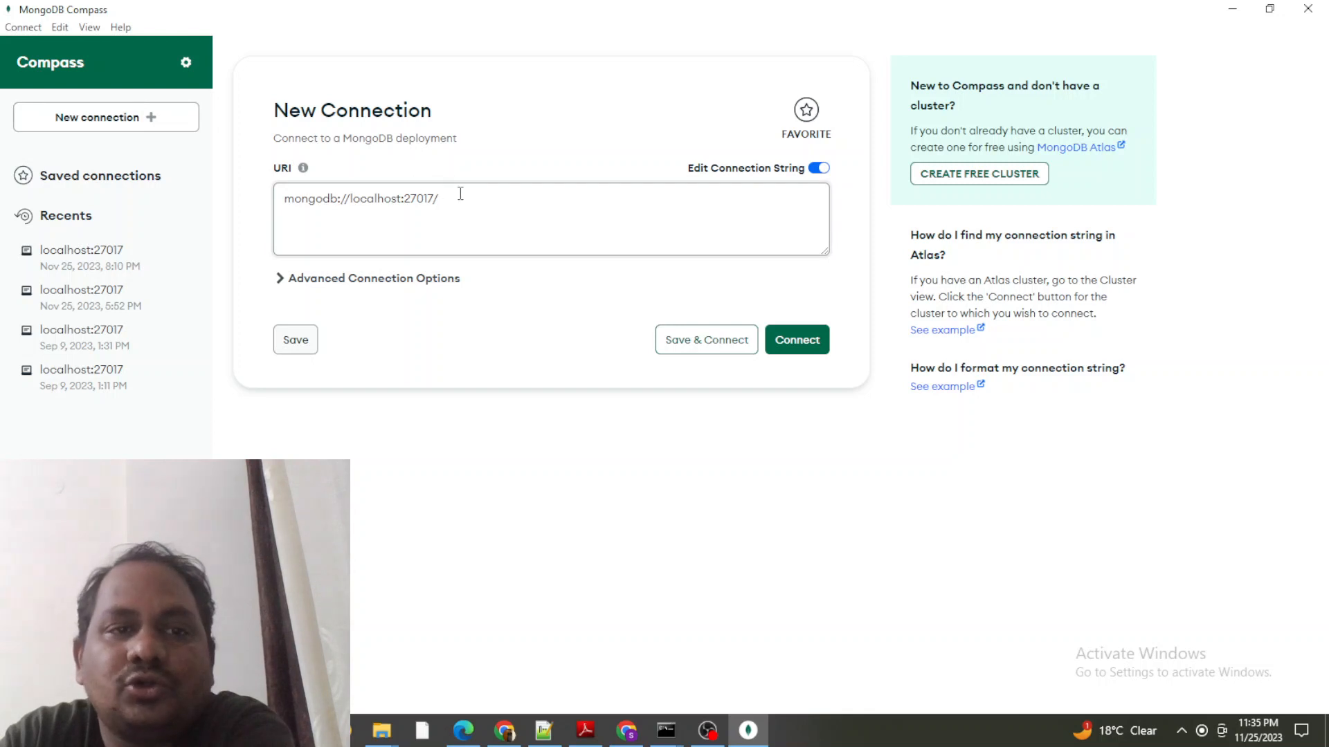
# Step: Postpone the Compass update and shorten the connection URI to mongodb://localhost:27017 without the trailing slash
pyautogui.moveTo(441, 198); pyautogui.dragTo(258, 210)
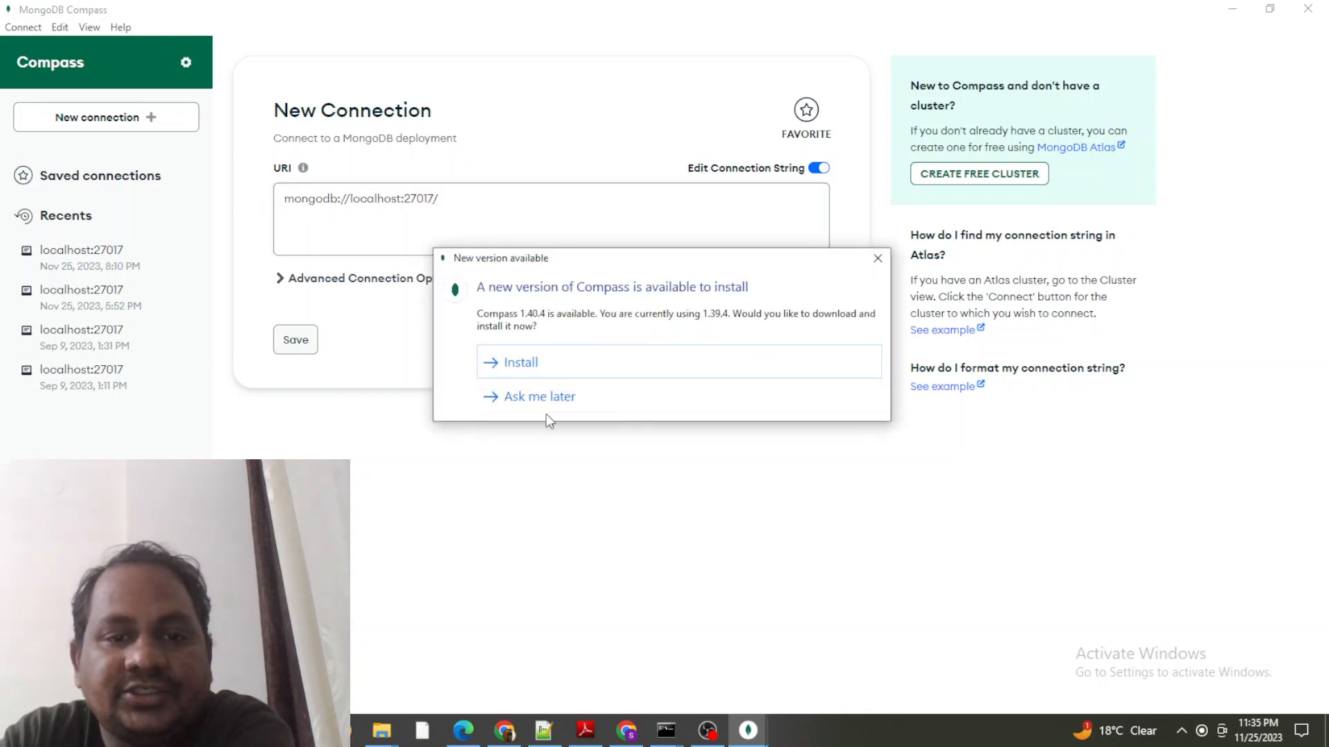
pyautogui.click(540, 396)
pyautogui.press('BackSpace')
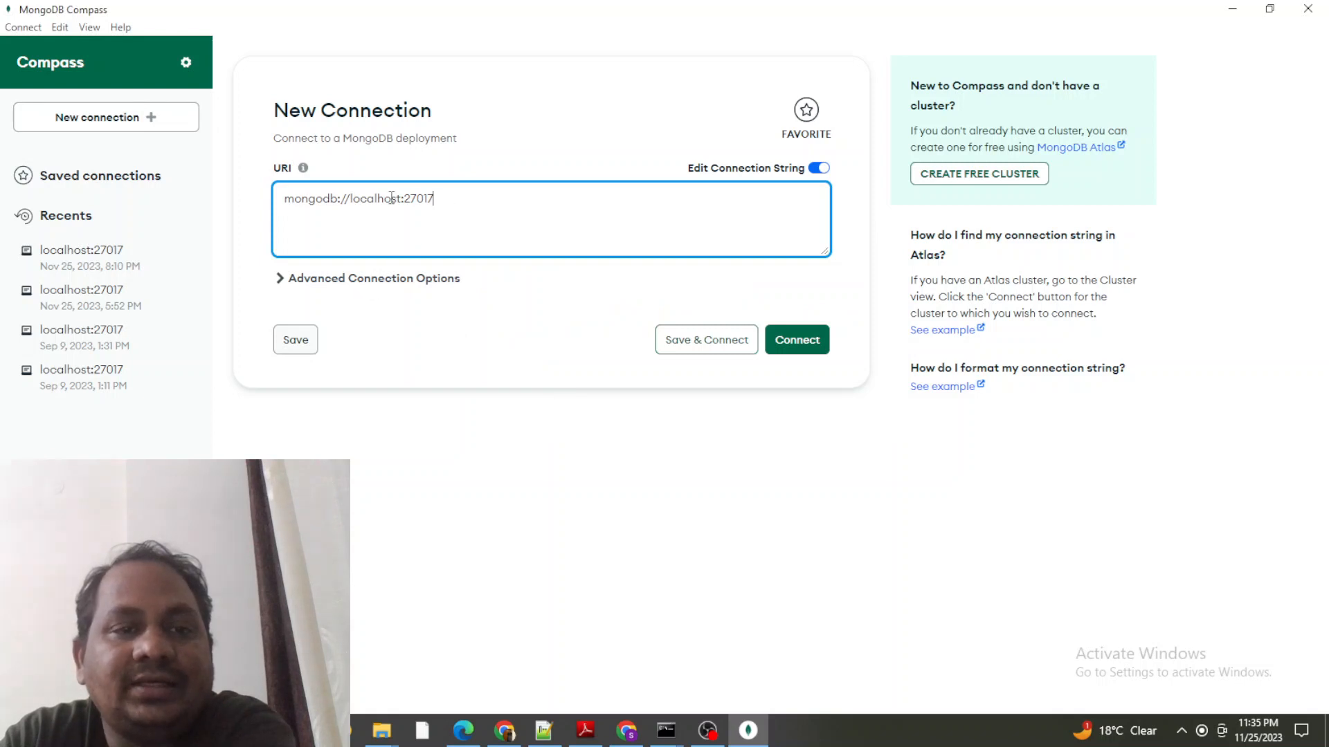
pyautogui.moveTo(434, 198); pyautogui.dragTo(233, 203)
pyautogui.click(330, 209)
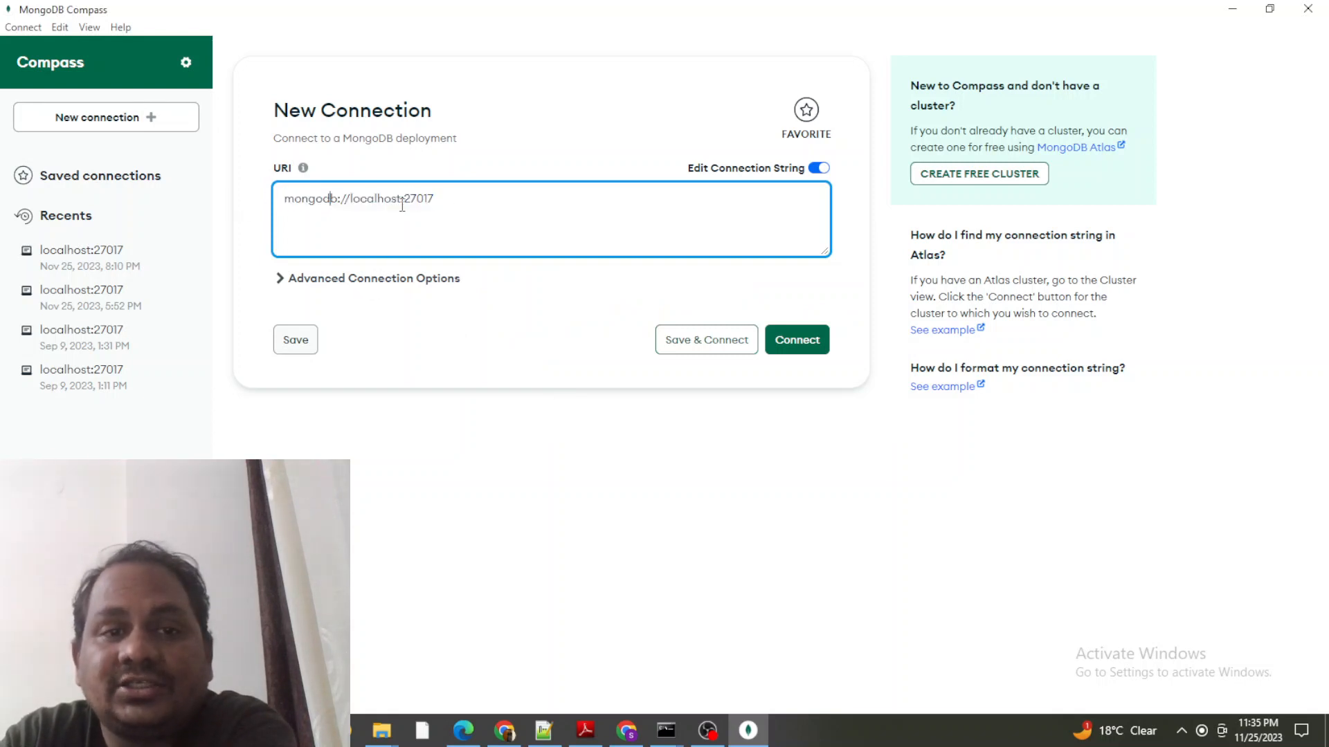
# Step: Highlight the parts of the connection string to review them, and connect Compass to the local MongoDB server
pyautogui.moveTo(439, 200); pyautogui.dragTo(252, 199)
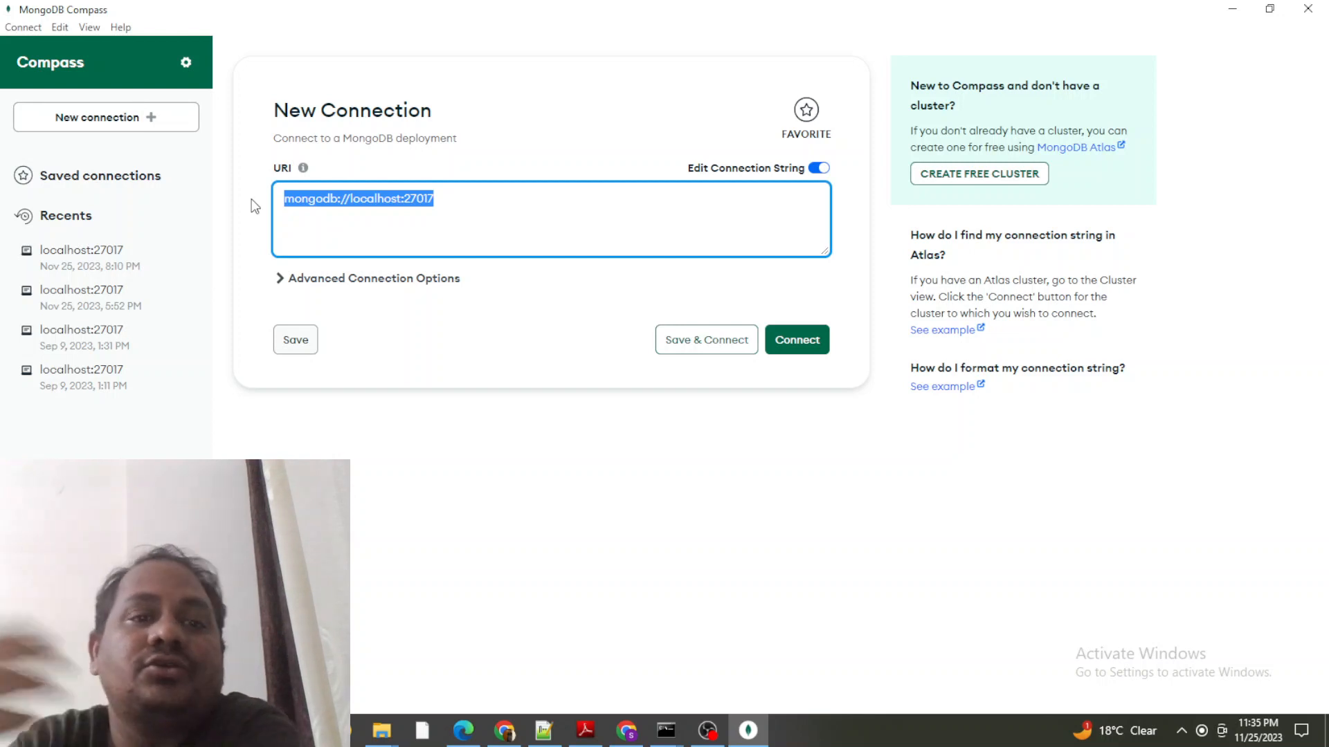
pyautogui.click(423, 199)
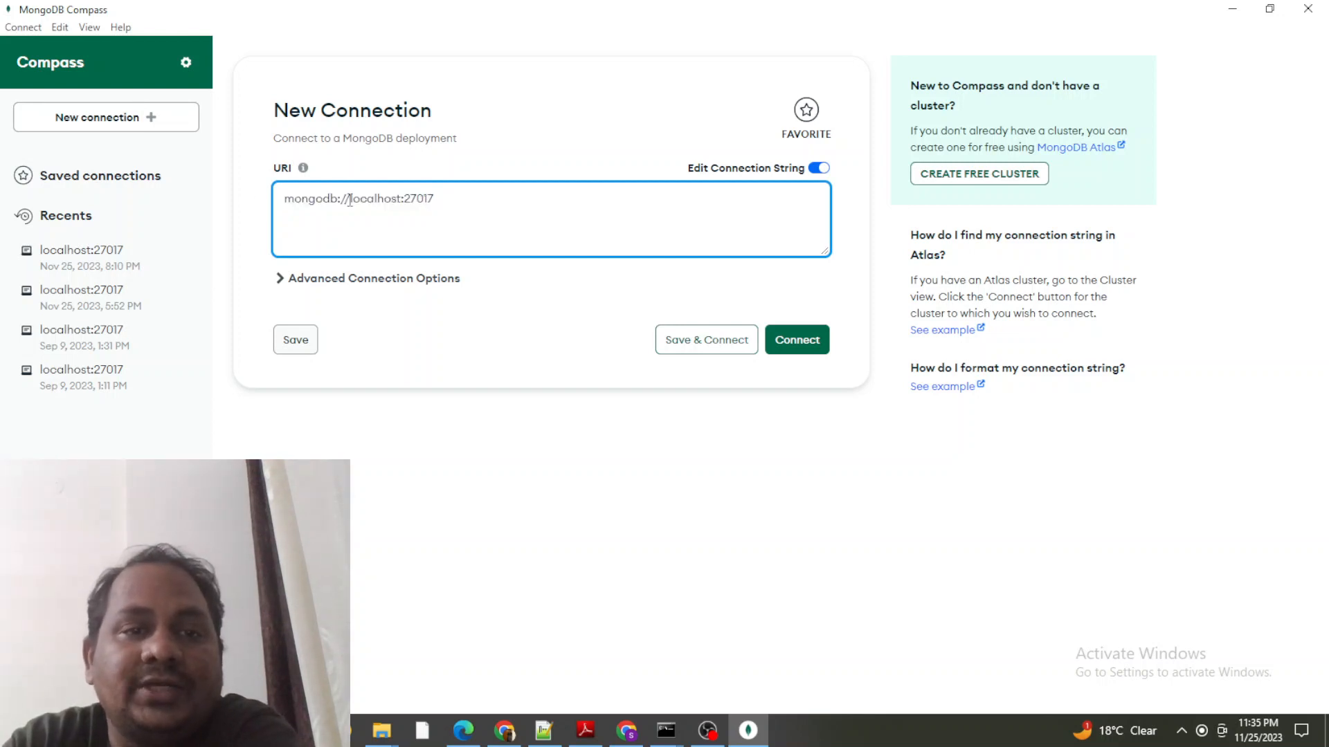
pyautogui.moveTo(367, 200); pyautogui.dragTo(387, 199)
pyautogui.click(437, 198)
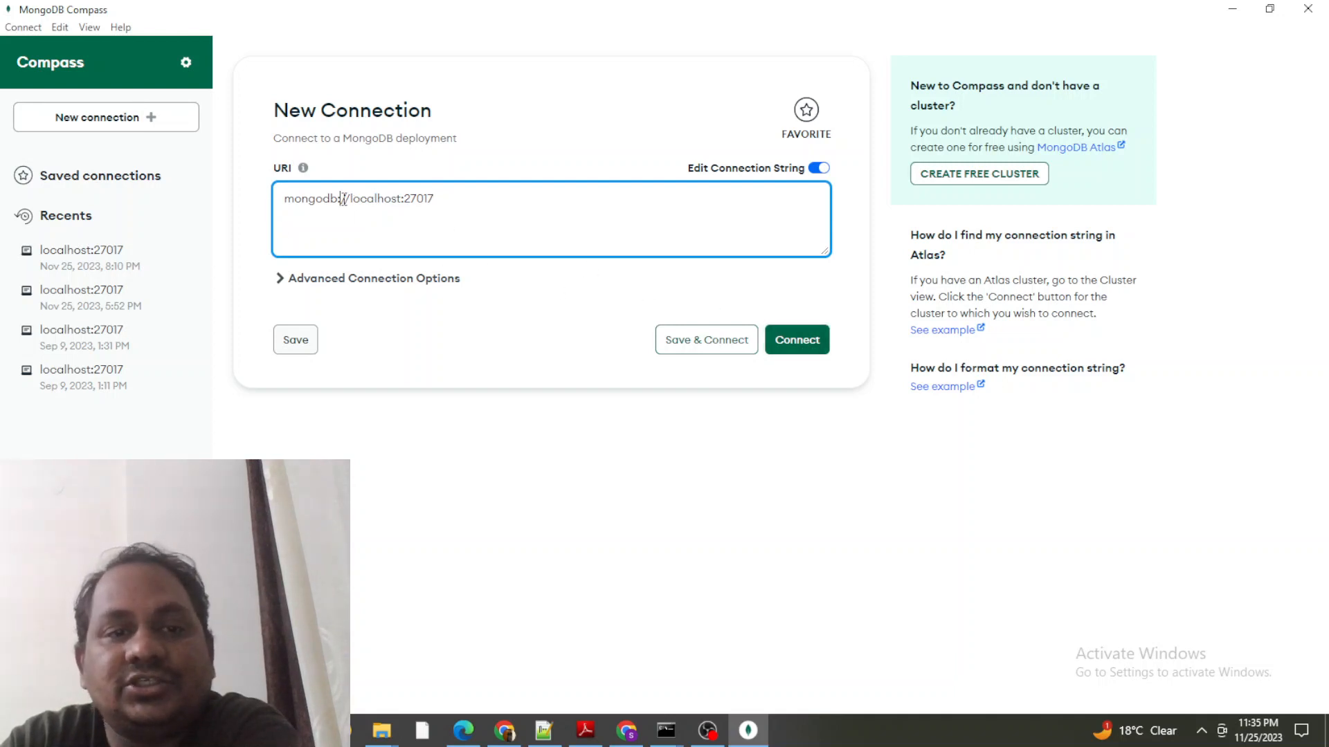
pyautogui.moveTo(343, 199); pyautogui.dragTo(478, 198)
pyautogui.click(457, 204)
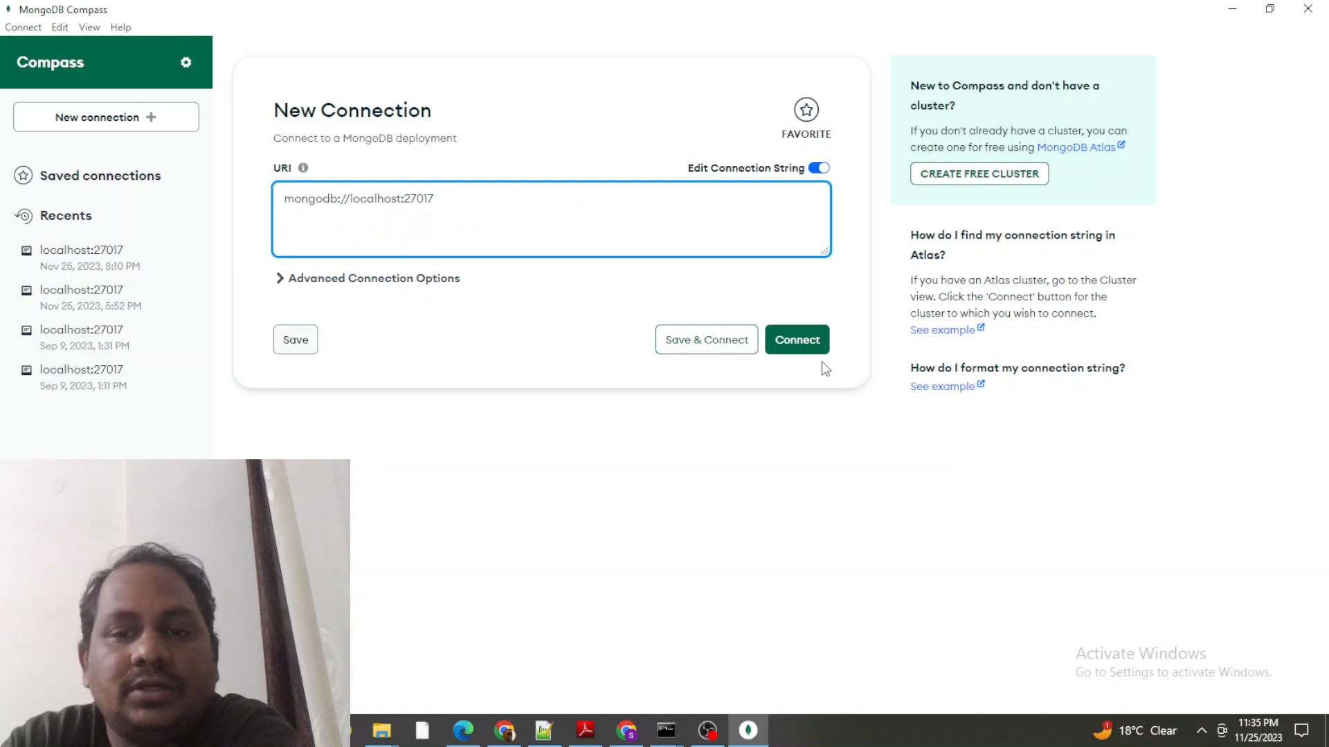
pyautogui.click(794, 342)
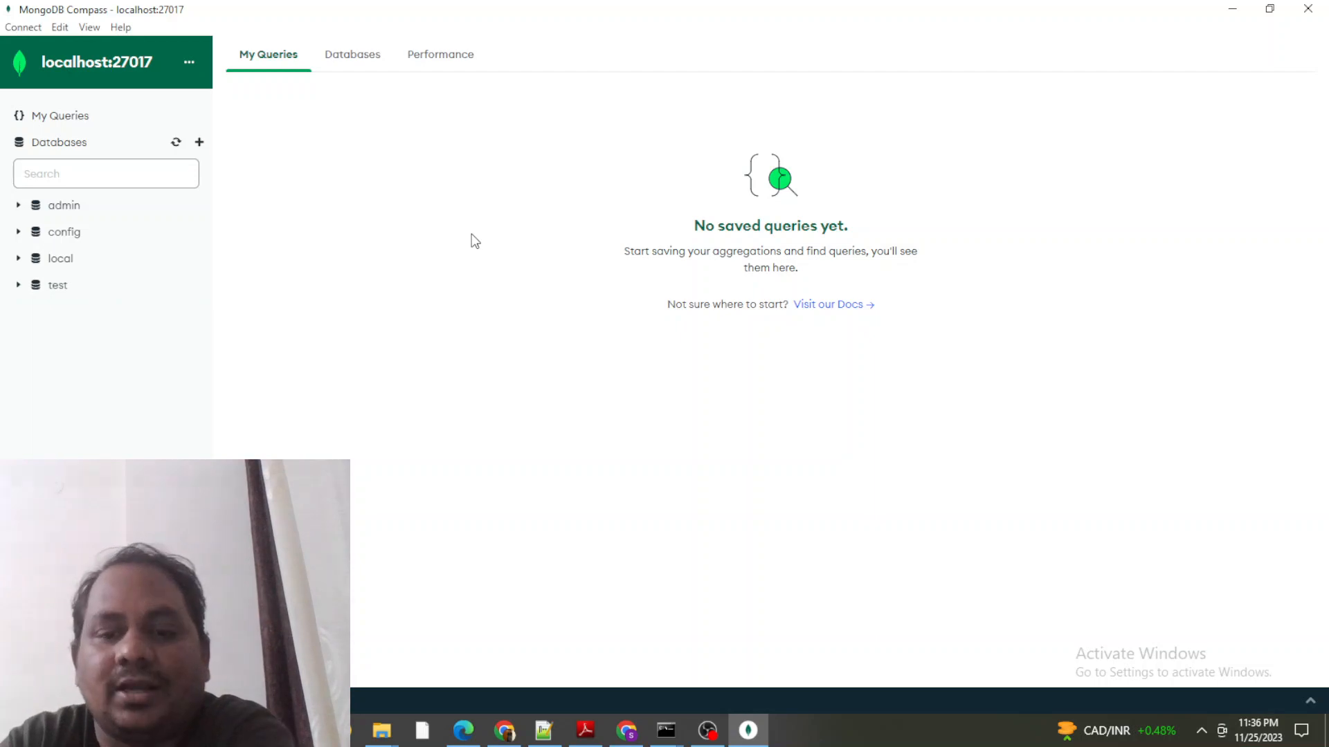
# Step: Switch to the command prompt with the mongosh output and highlight the mongosh command and the mongodb://127.0.0.1:27017 address for comparison
pyautogui.click(676, 741)
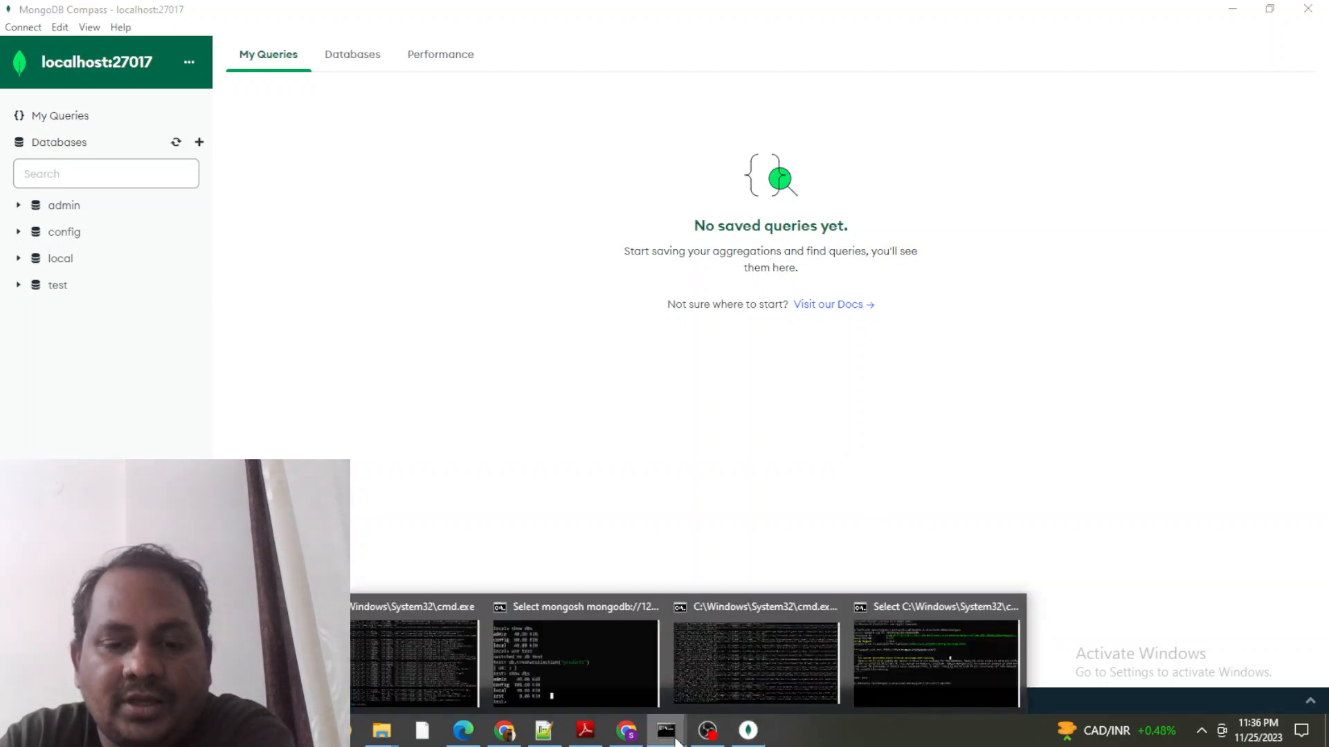
pyautogui.click(924, 648)
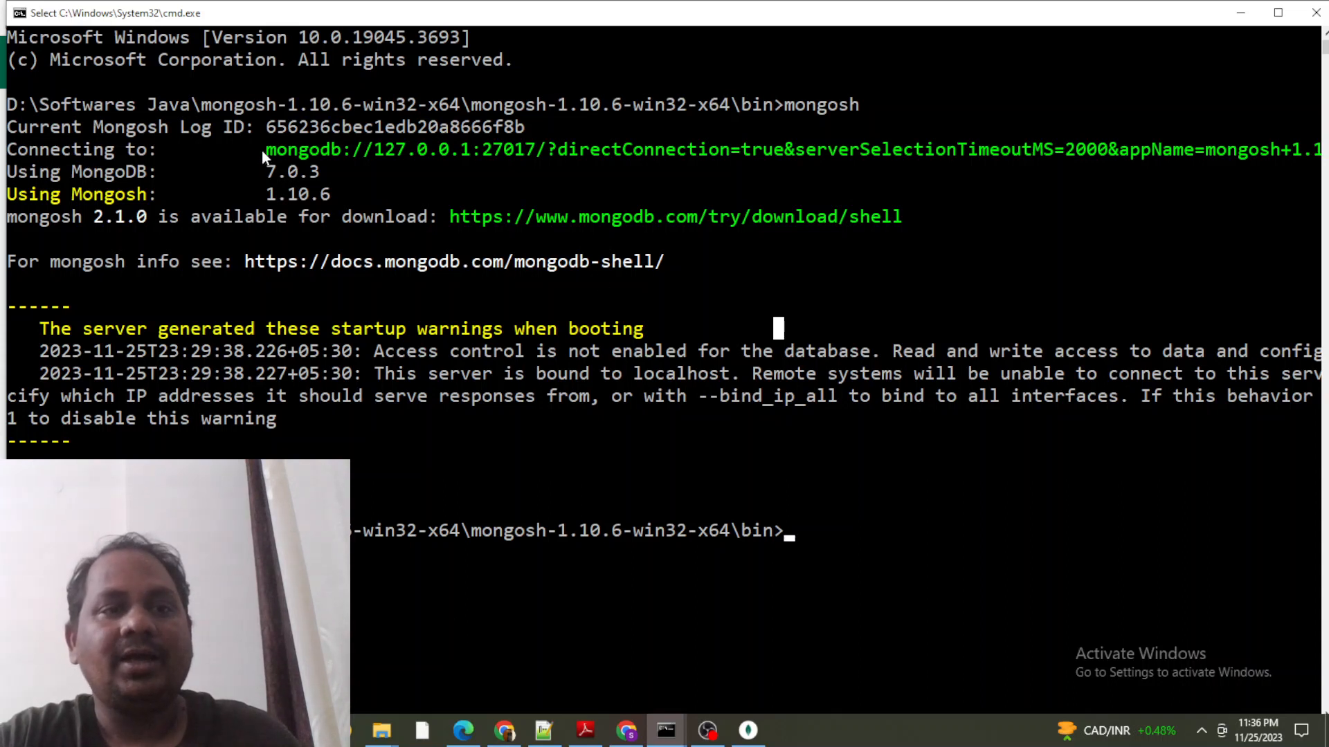
pyautogui.moveTo(263, 150); pyautogui.dragTo(533, 159)
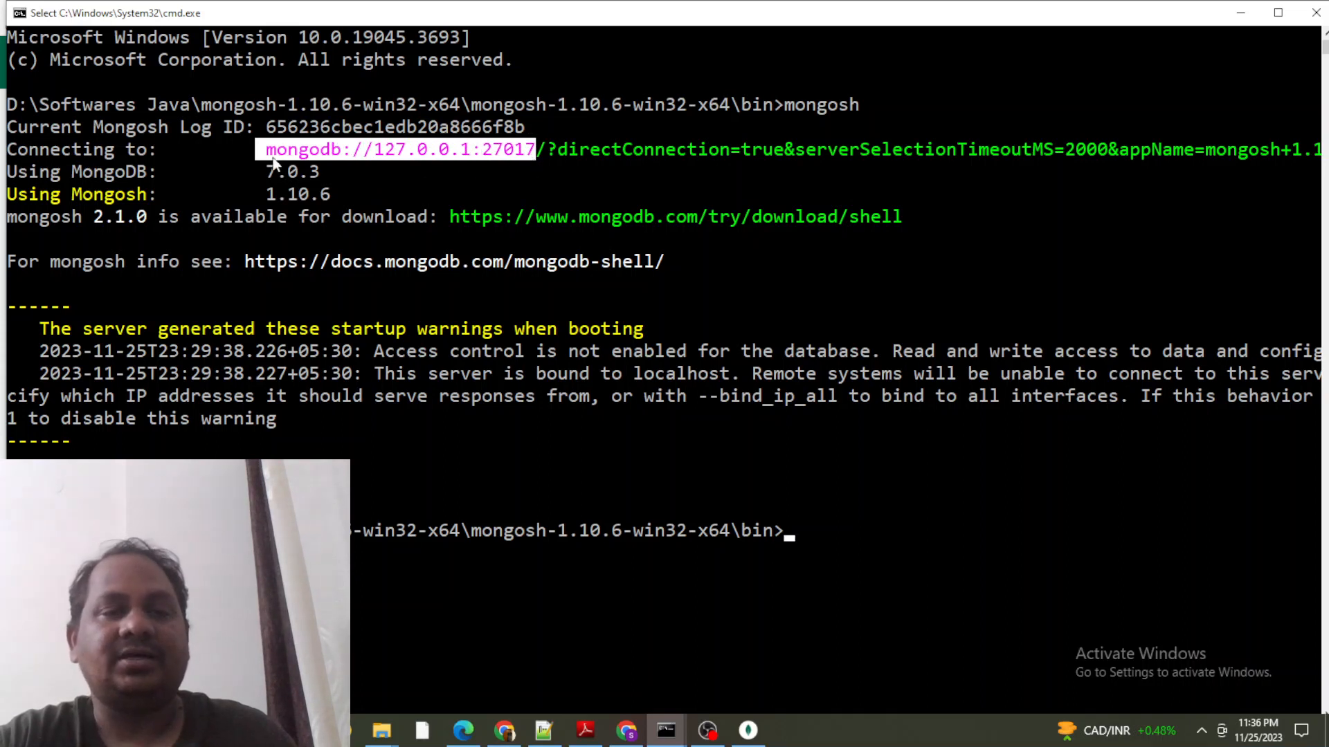
pyautogui.click(521, 150)
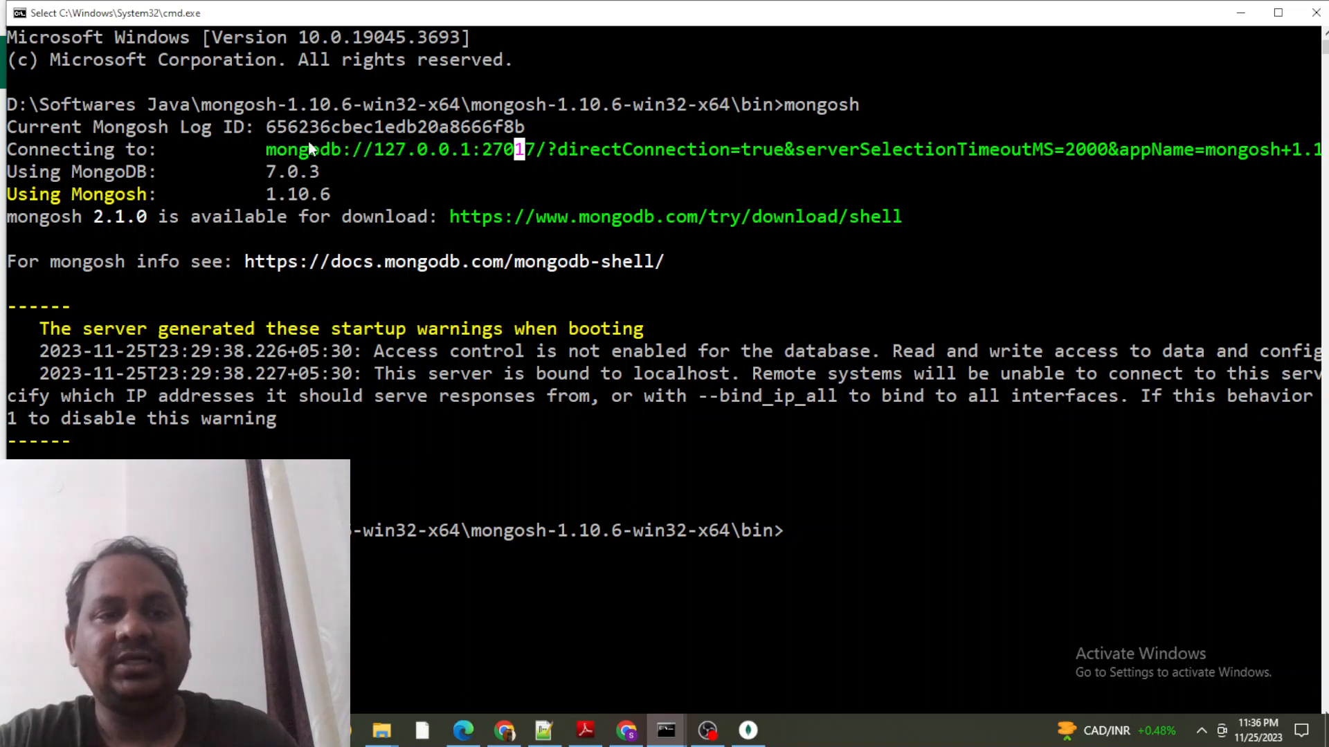
pyautogui.moveTo(268, 149); pyautogui.dragTo(530, 159)
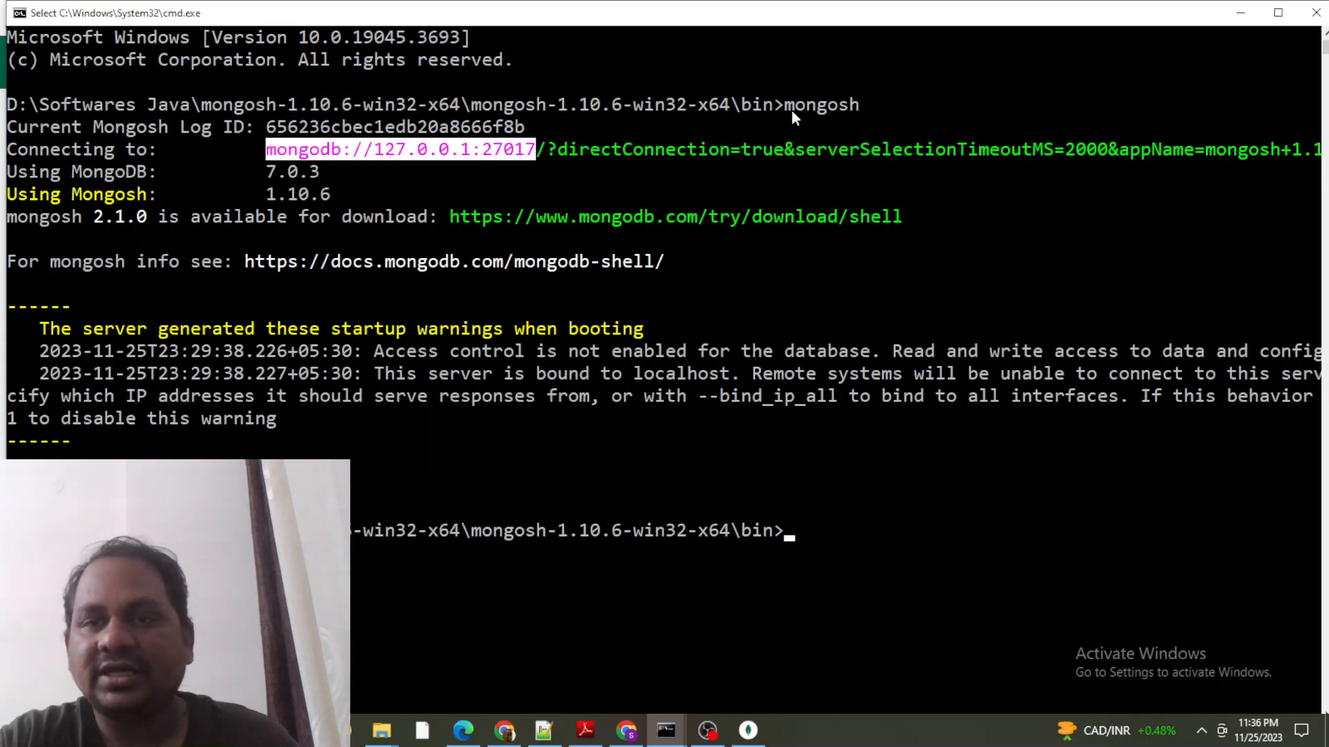
pyautogui.moveTo(789, 109); pyautogui.dragTo(869, 109)
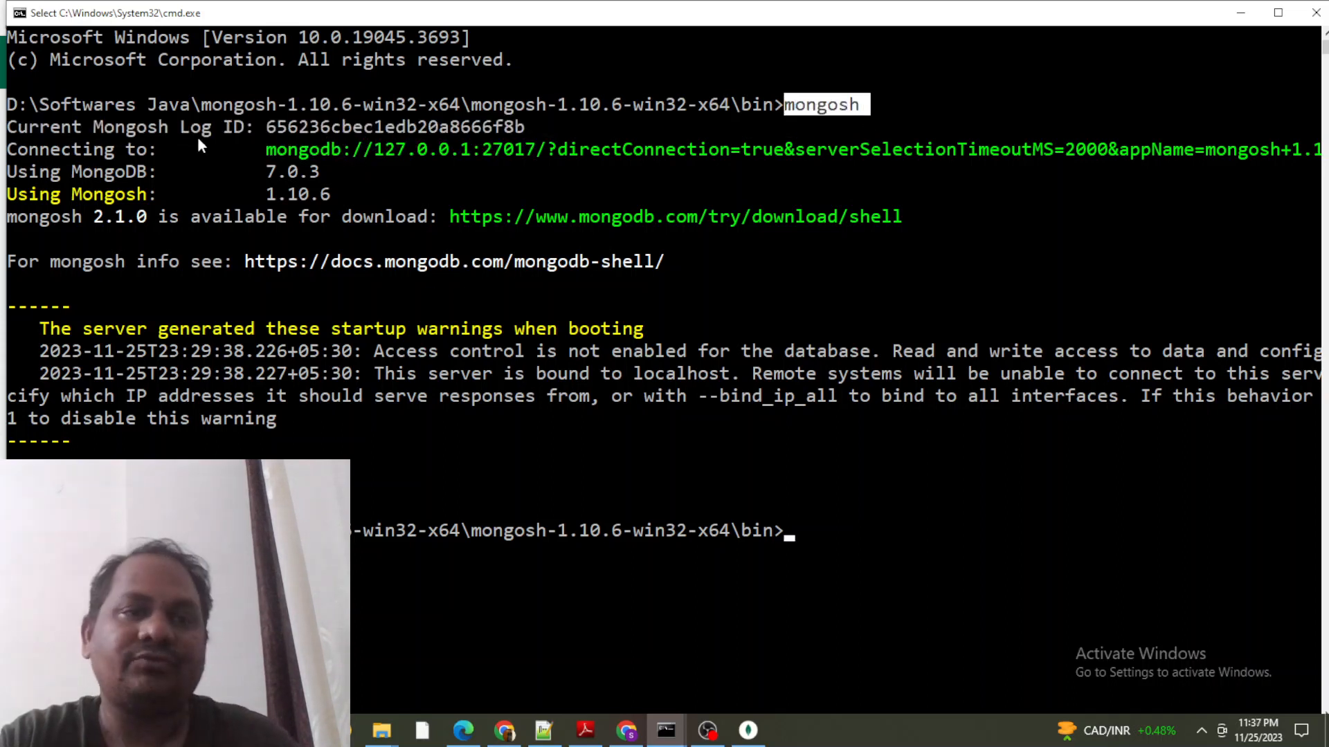
pyautogui.moveTo(261, 151); pyautogui.dragTo(536, 151)
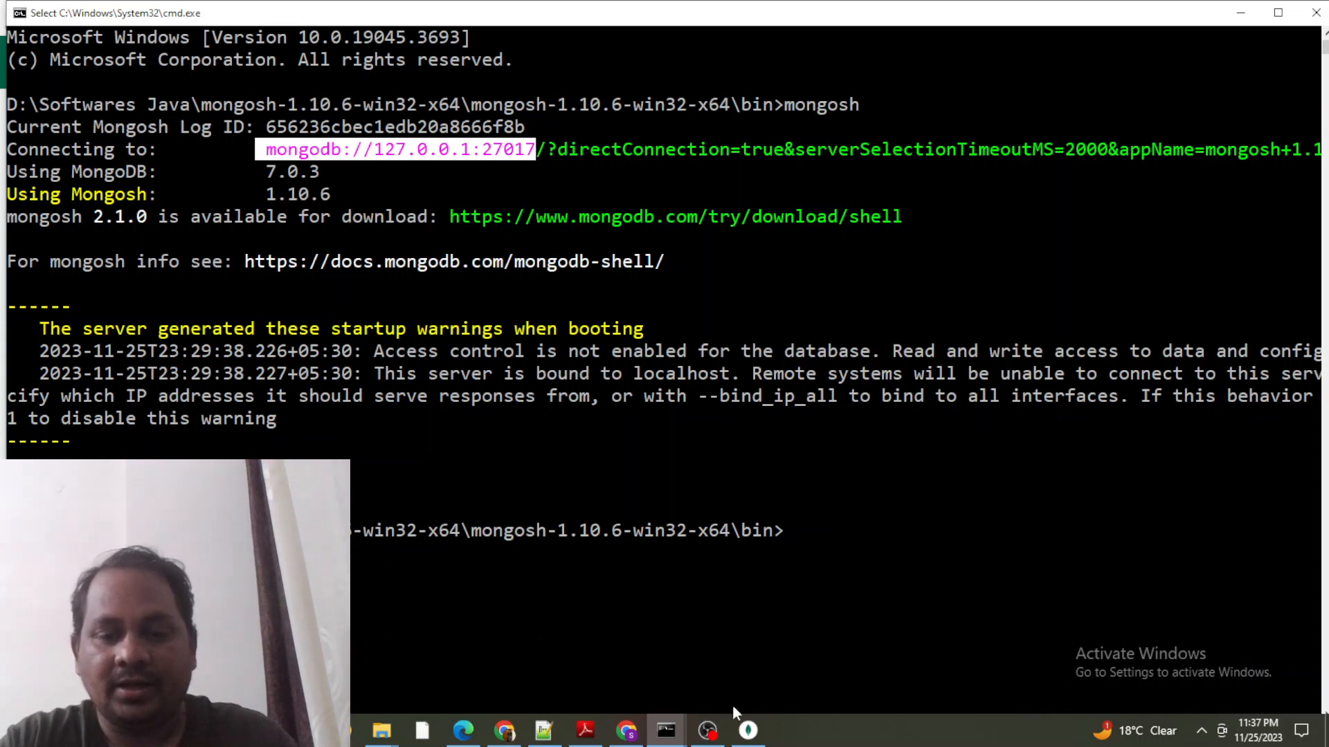
# Step: Return to Compass, briefly expand the local database, and expand the test database to view its collections
pyautogui.click(748, 731)
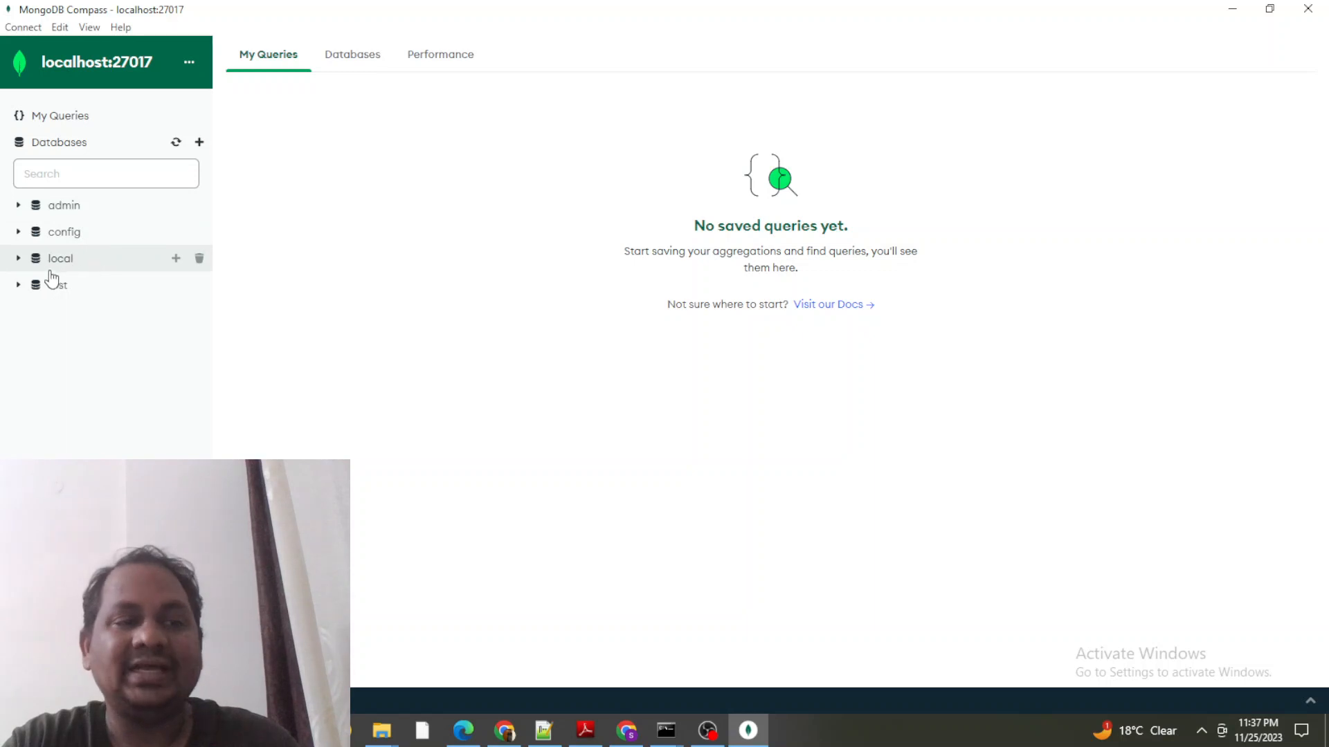
pyautogui.click(15, 260)
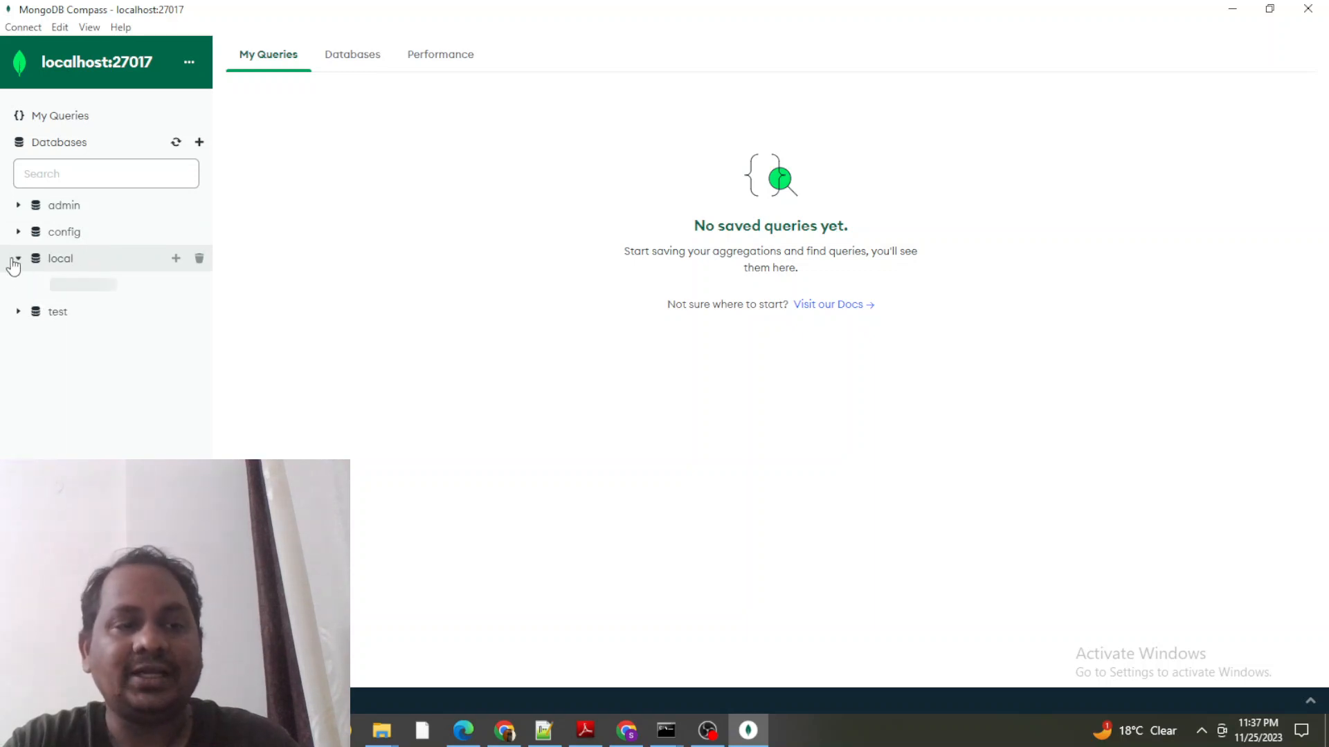
pyautogui.click(15, 260)
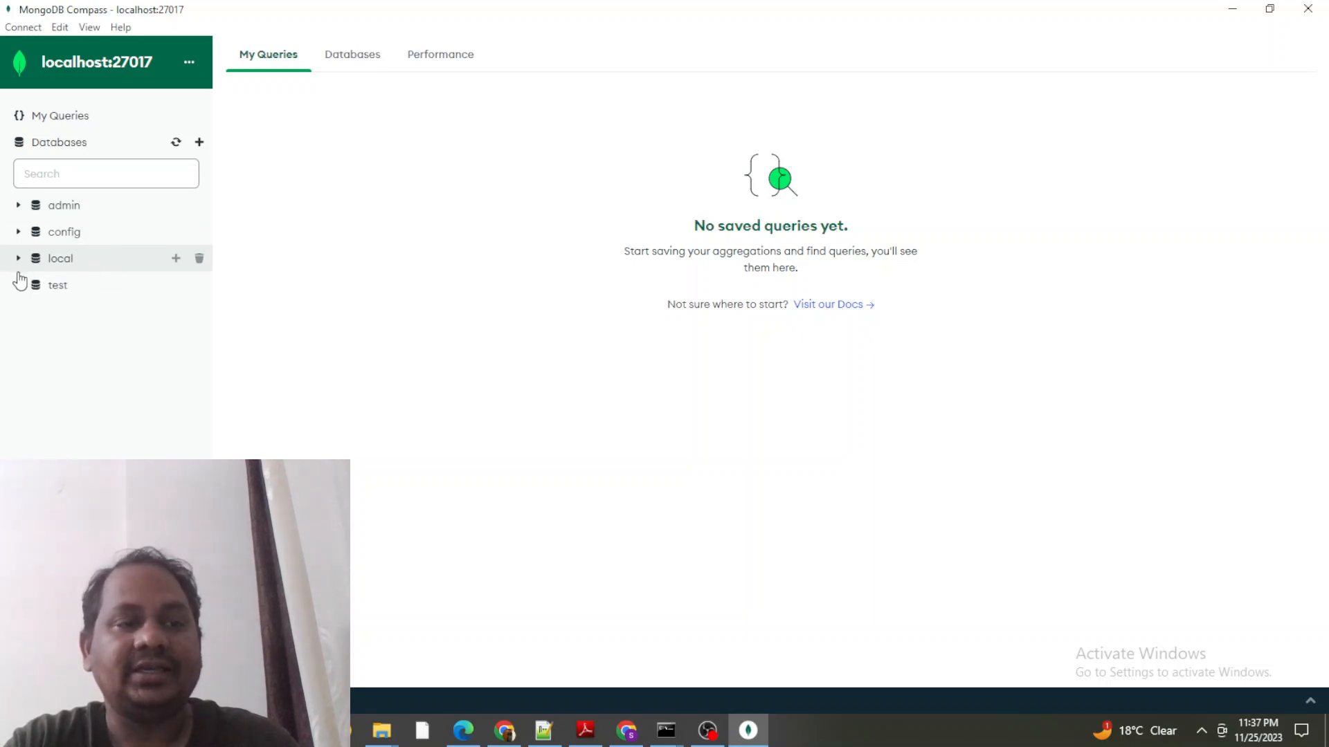
pyautogui.click(19, 286)
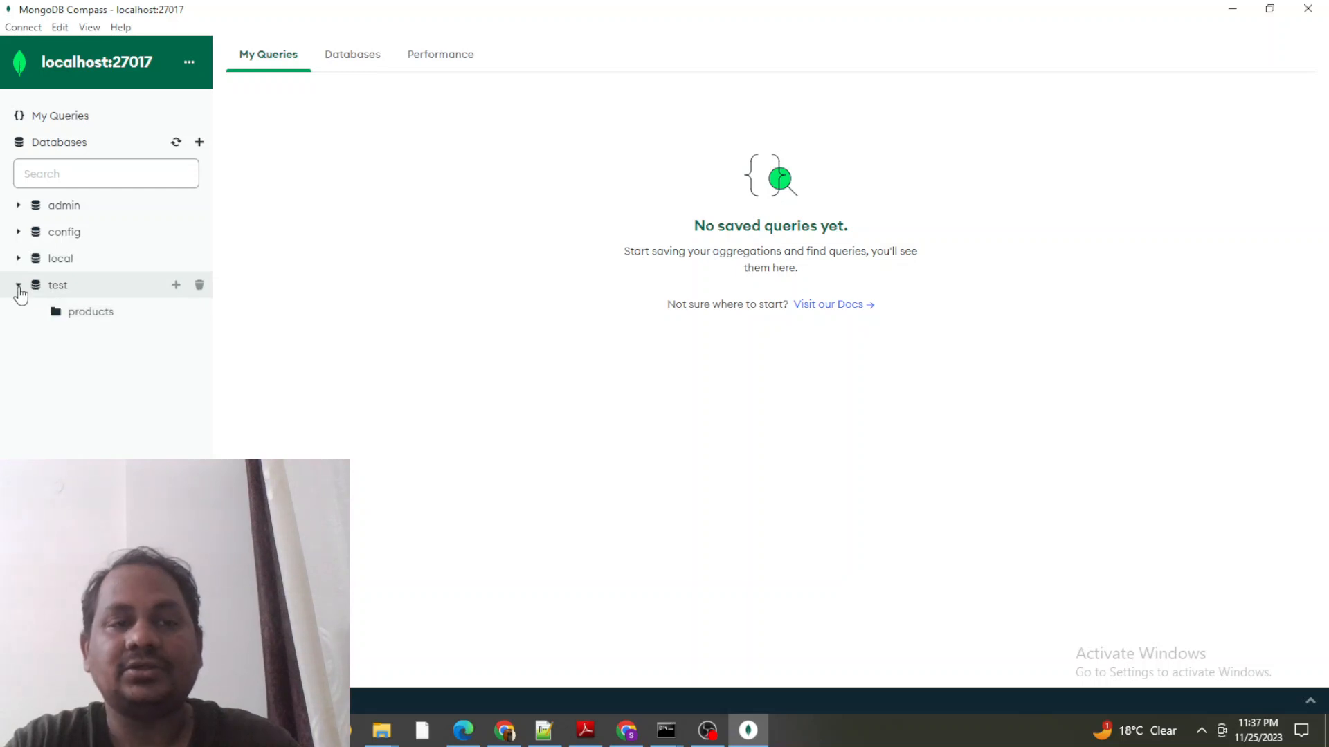
# Step: Collapse the test database in Compass, switch to the command prompt in the mongosh bin folder, and start mongosh
pyautogui.click(19, 287)
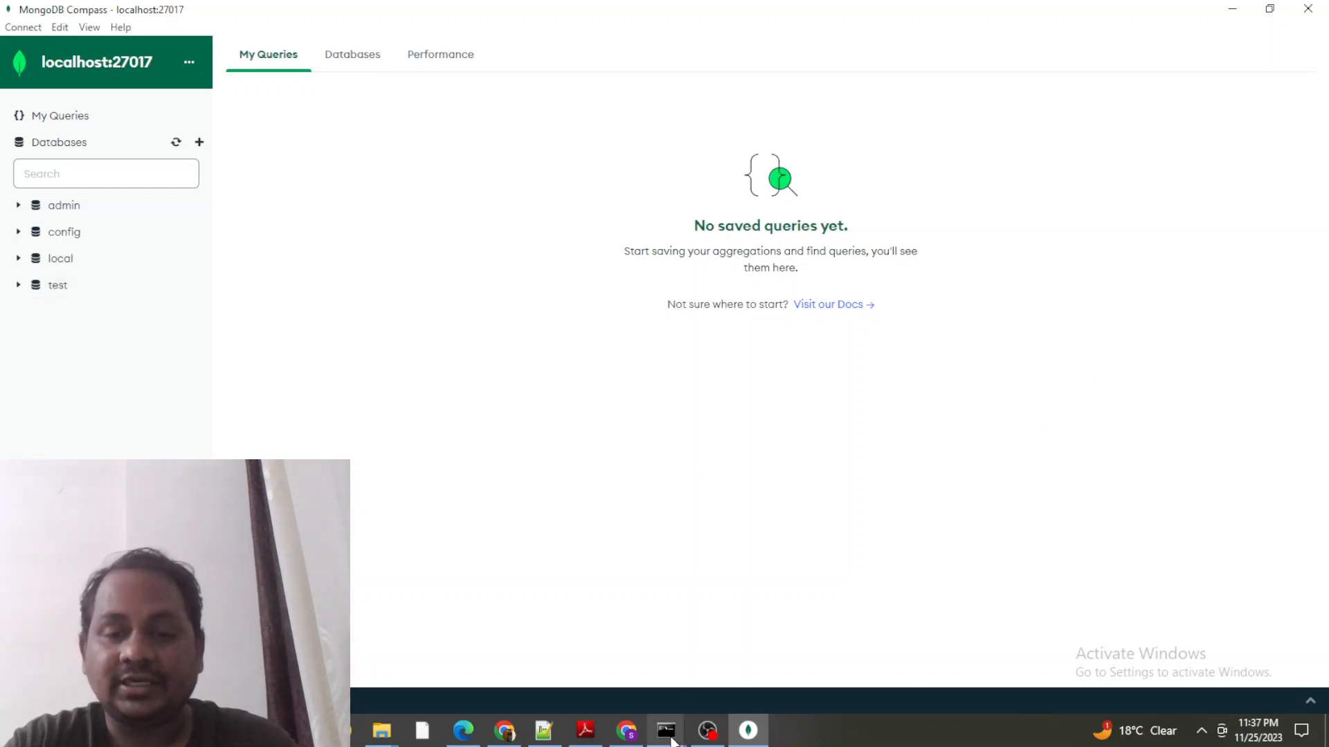
pyautogui.moveTo(670, 739)
pyautogui.click(936, 655)
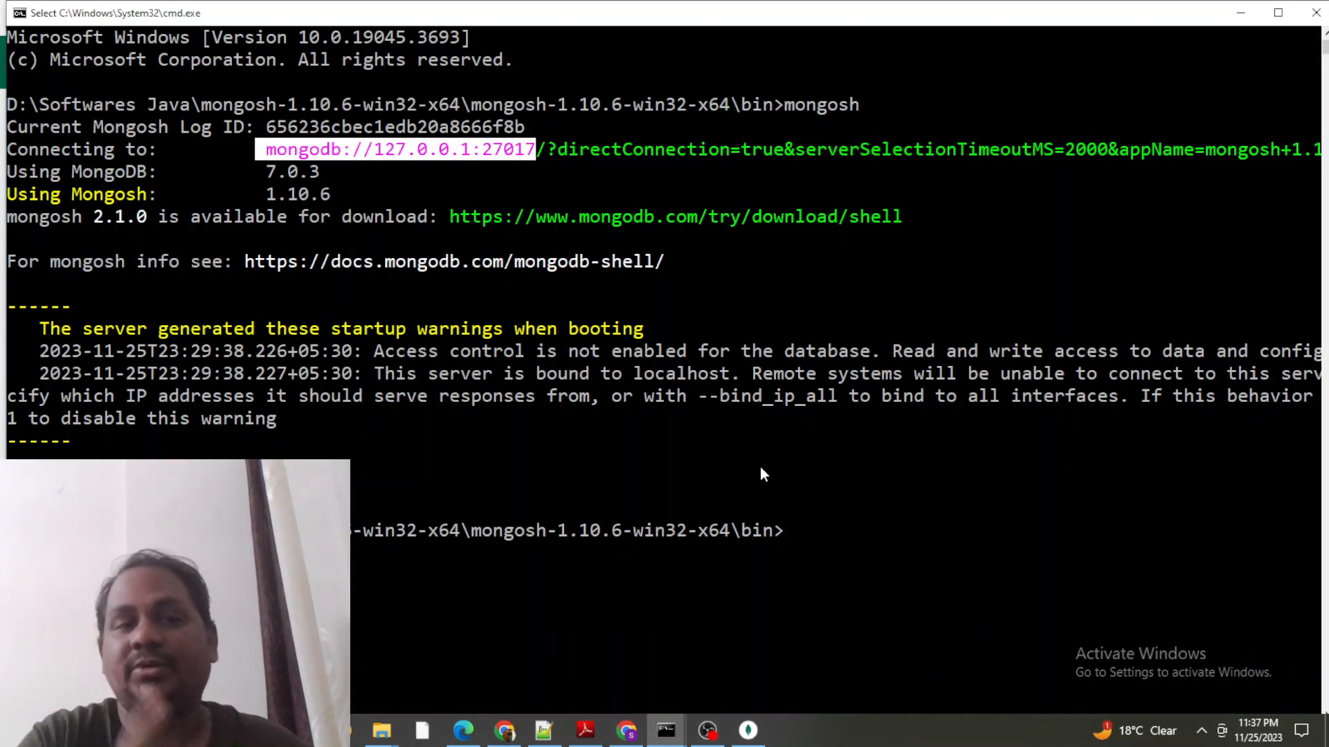
pyautogui.write('mon')
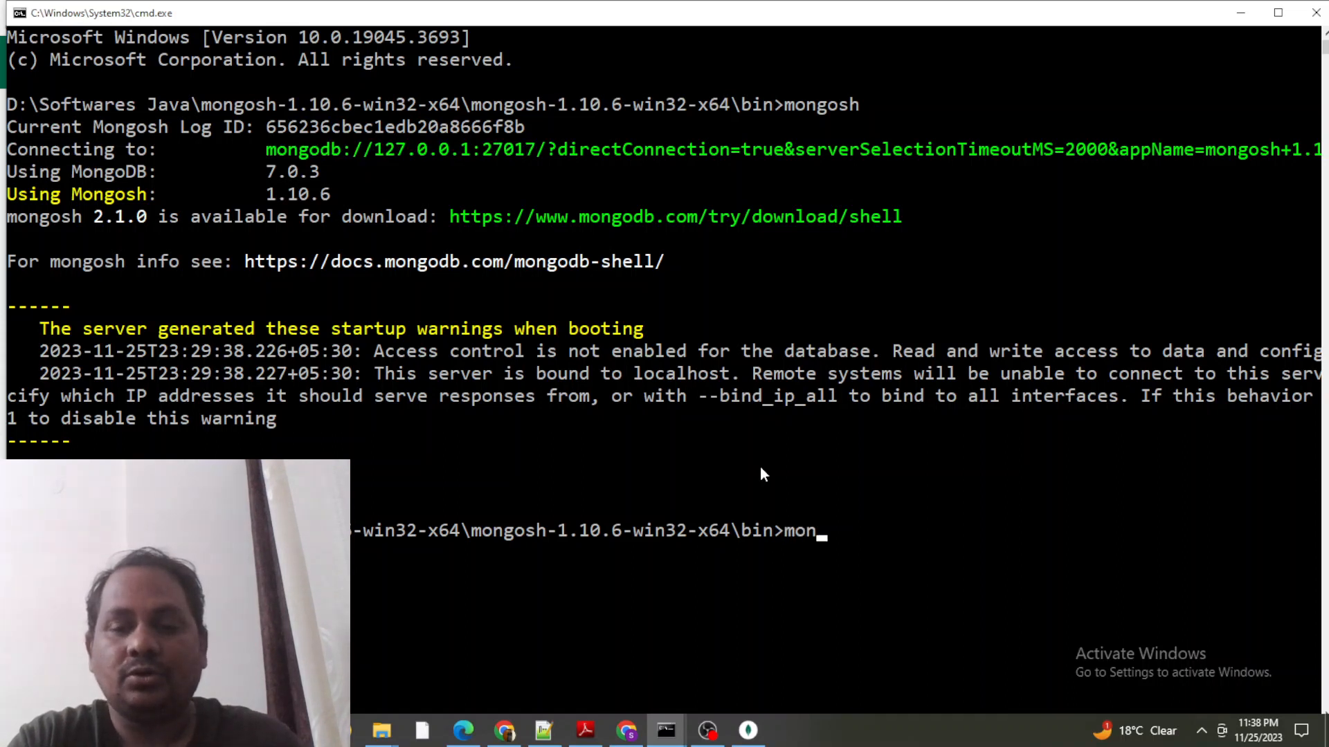
pyautogui.write('gosh')
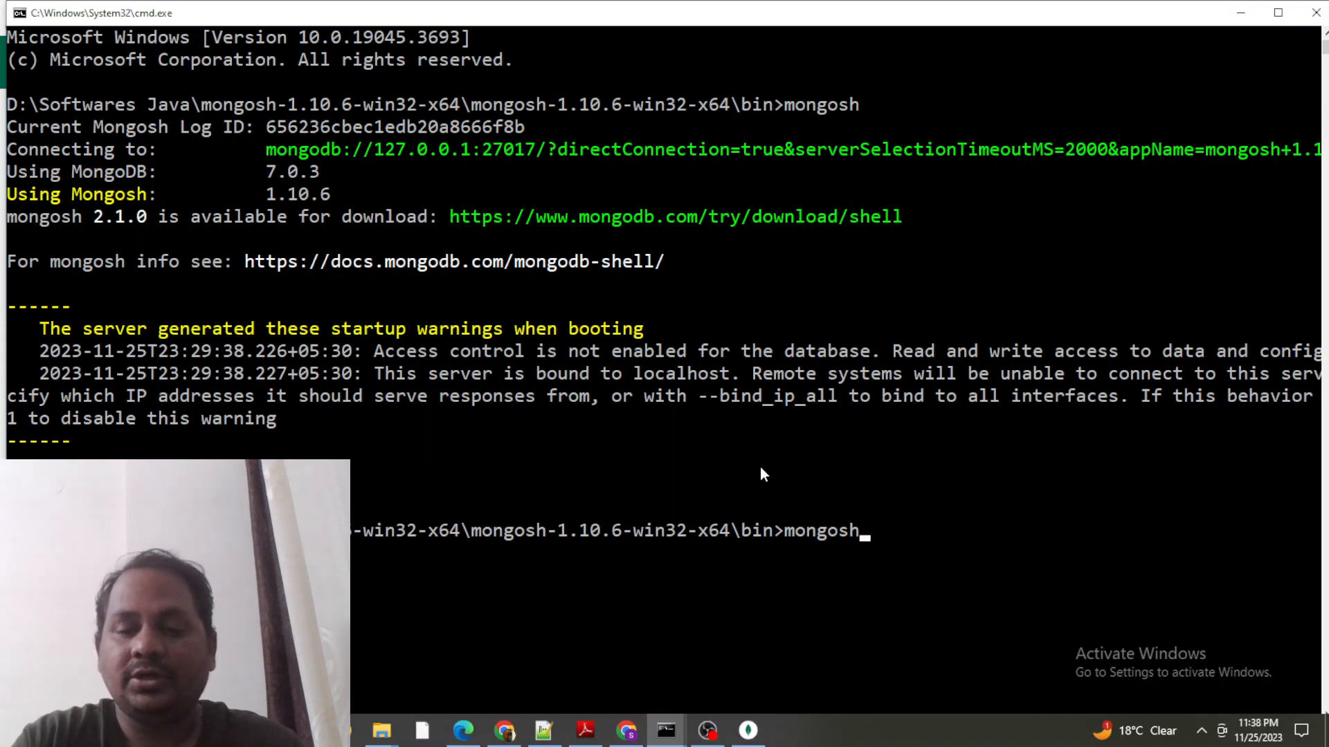
pyautogui.press('Return')
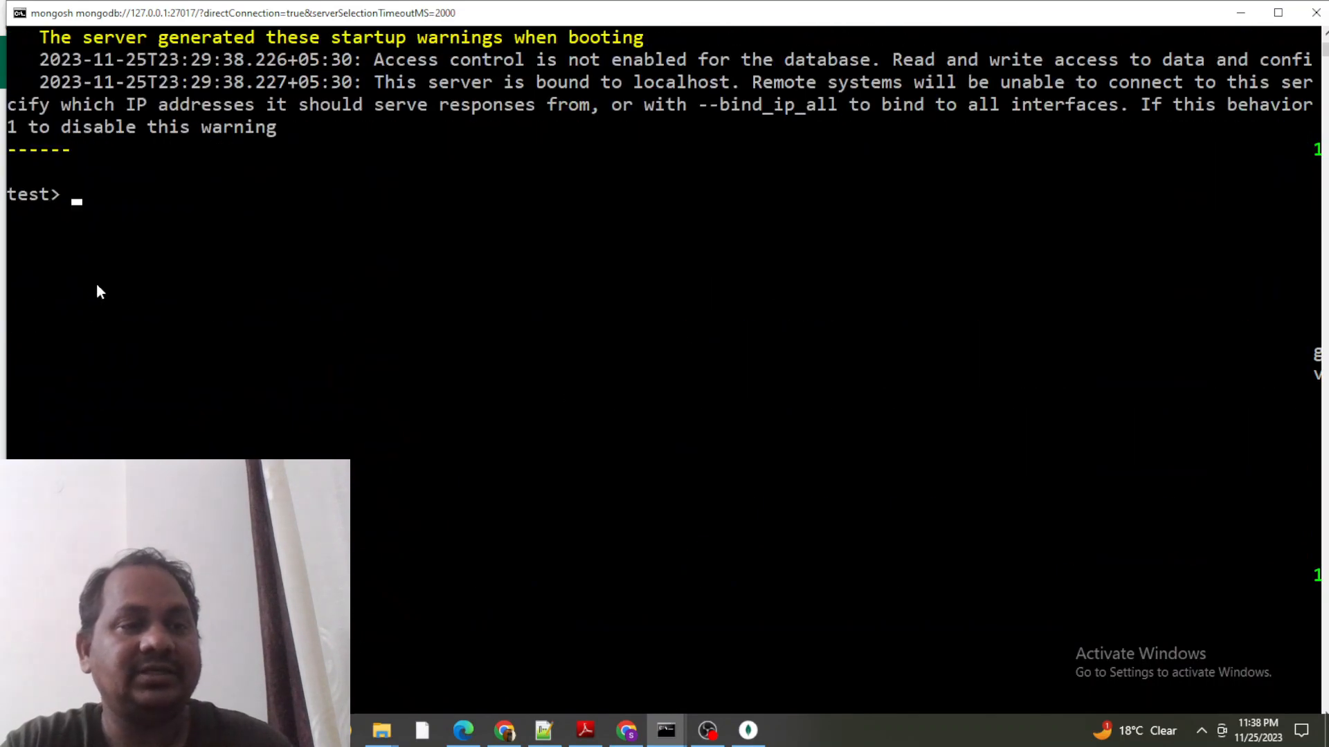
pyautogui.scroll(5, 97, 291)
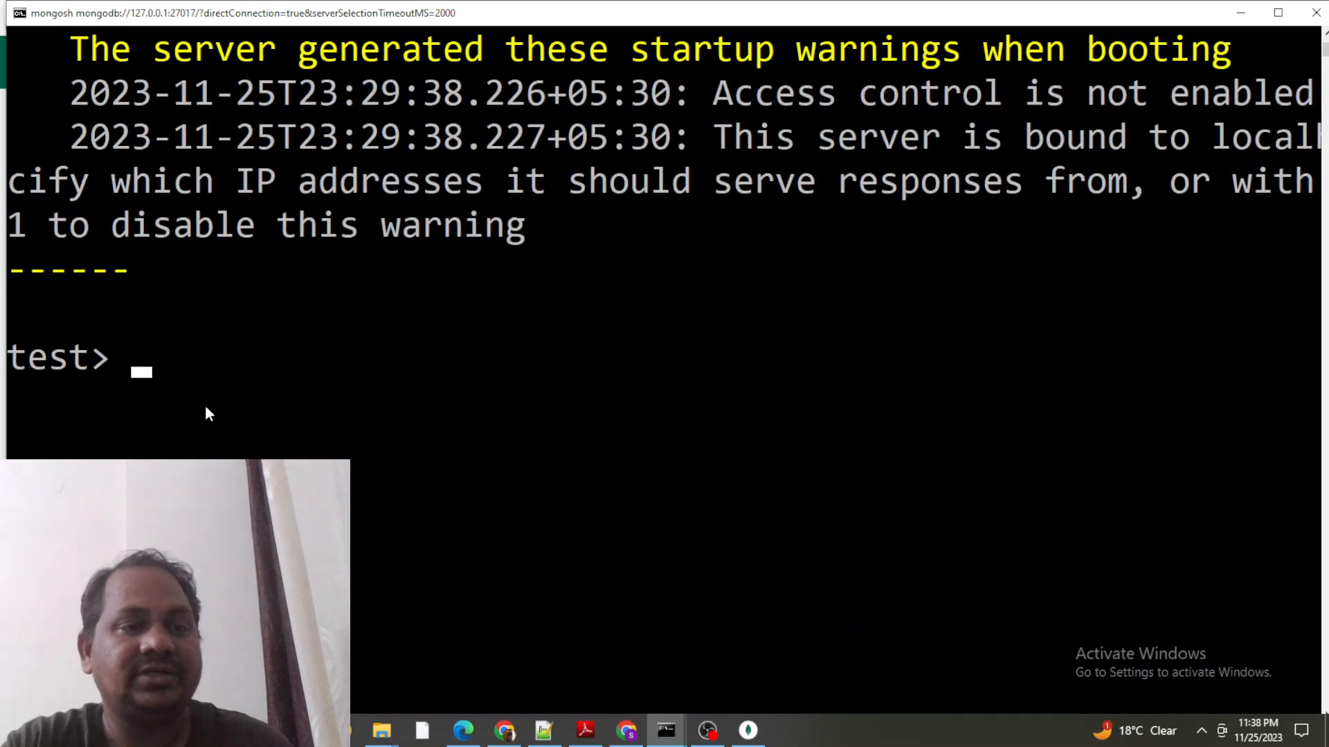
pyautogui.scroll(-2, 205, 411)
pyautogui.scroll(1, 206, 412)
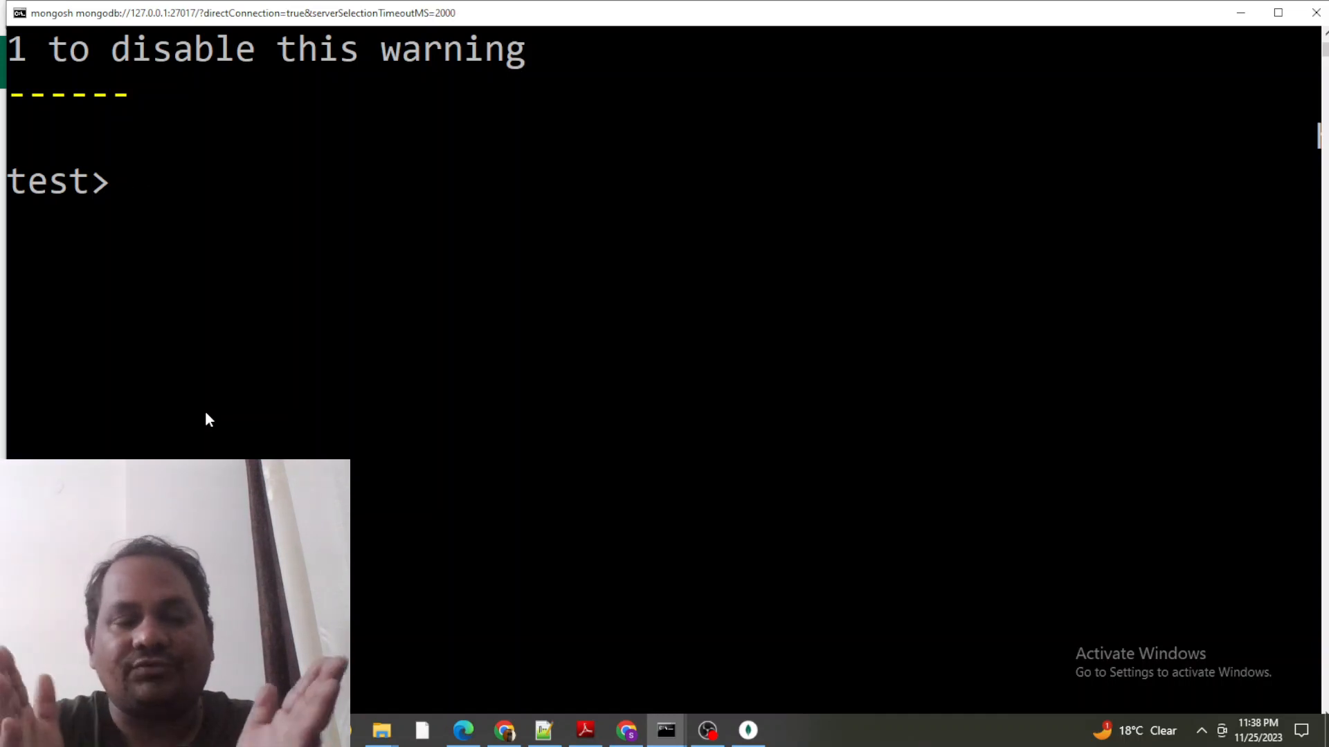
# Step: List all databases on the server in mongosh with the show databases command
pyautogui.write('show')
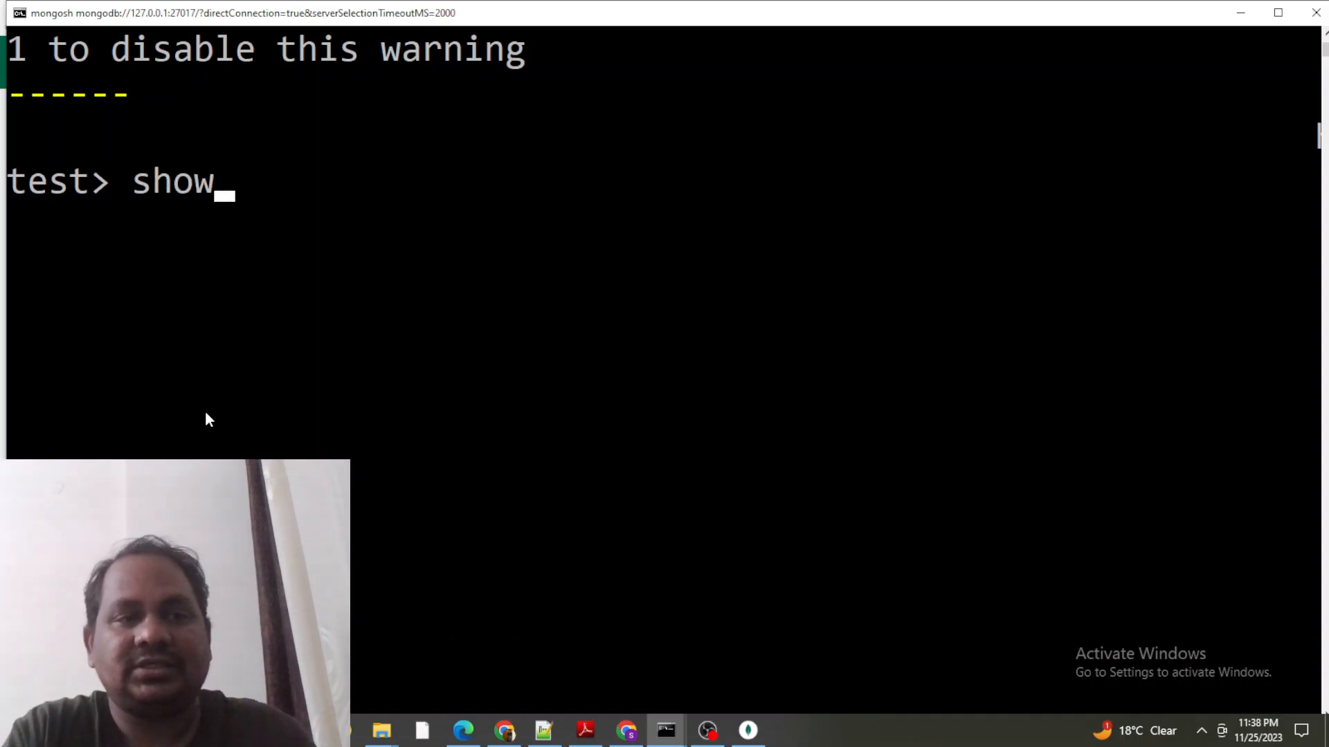
pyautogui.write(' dbs')
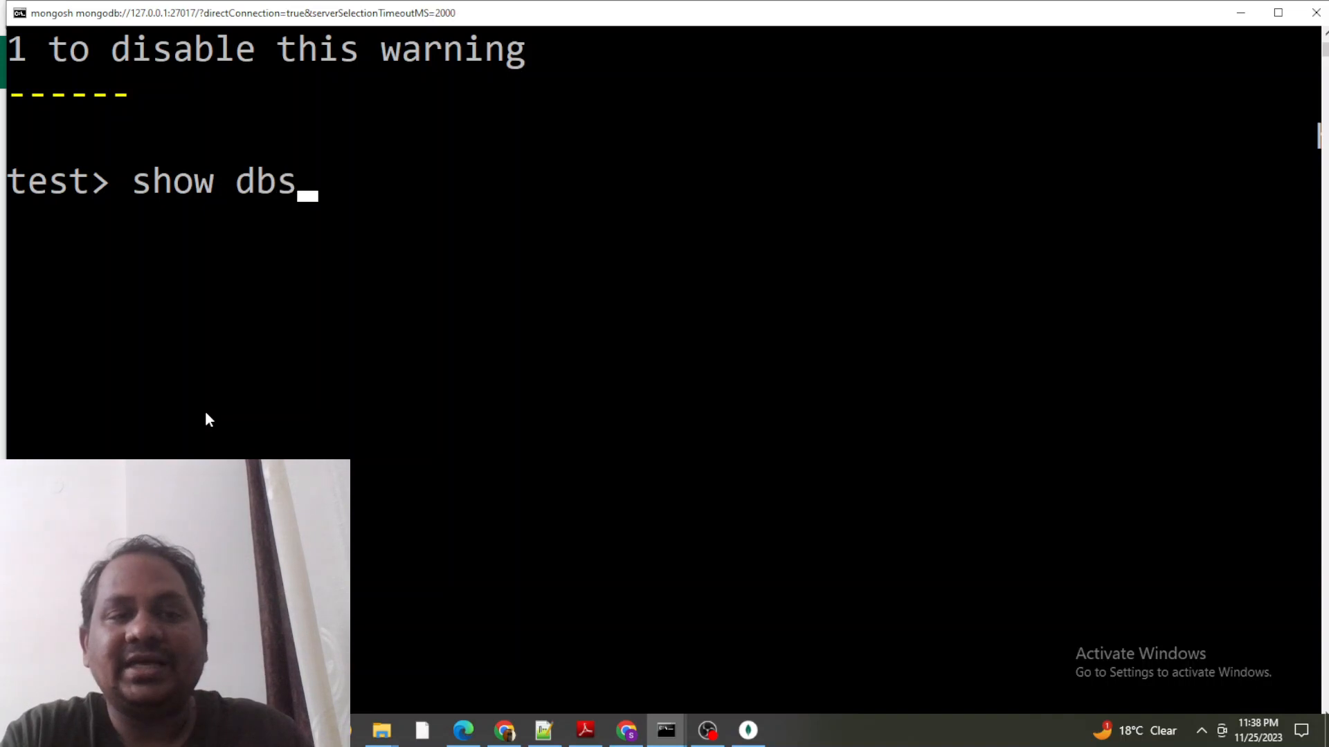
pyautogui.press('BackSpace')
pyautogui.press('BackSpace')
pyautogui.write('d')
pyautogui.press('BackSpace')
pyautogui.write('ata')
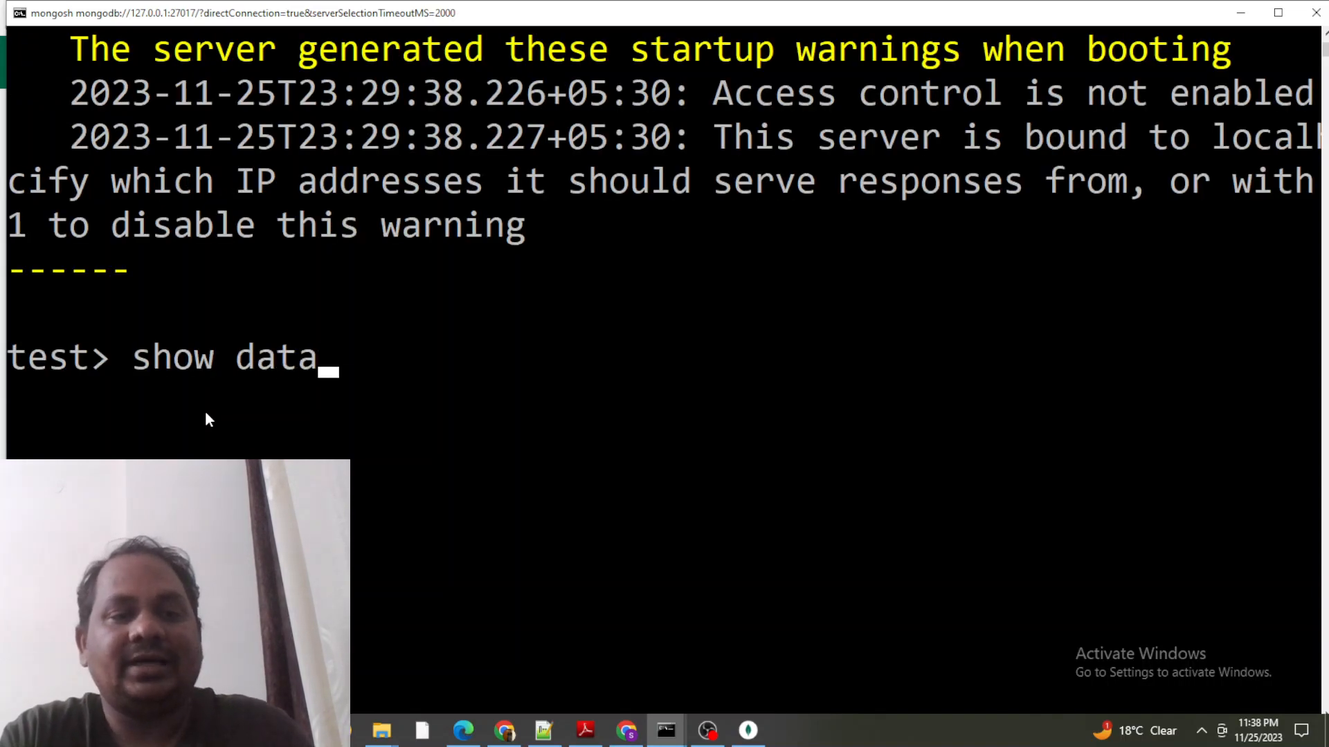
pyautogui.write('bases')
pyautogui.press('Return')
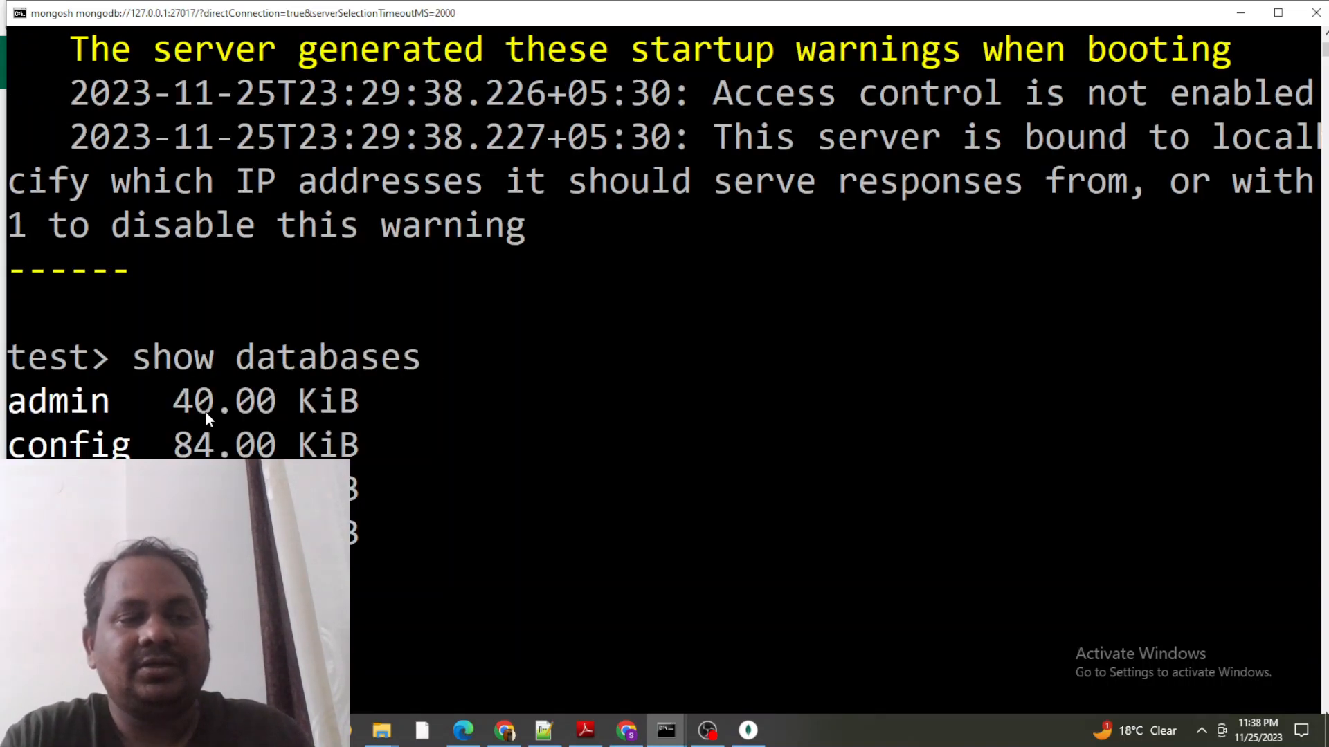
# Step: Compare the databases listed in mongosh with those in Compass, and minimize Compass to return to the shell
pyautogui.scroll(-3, 306, 376)
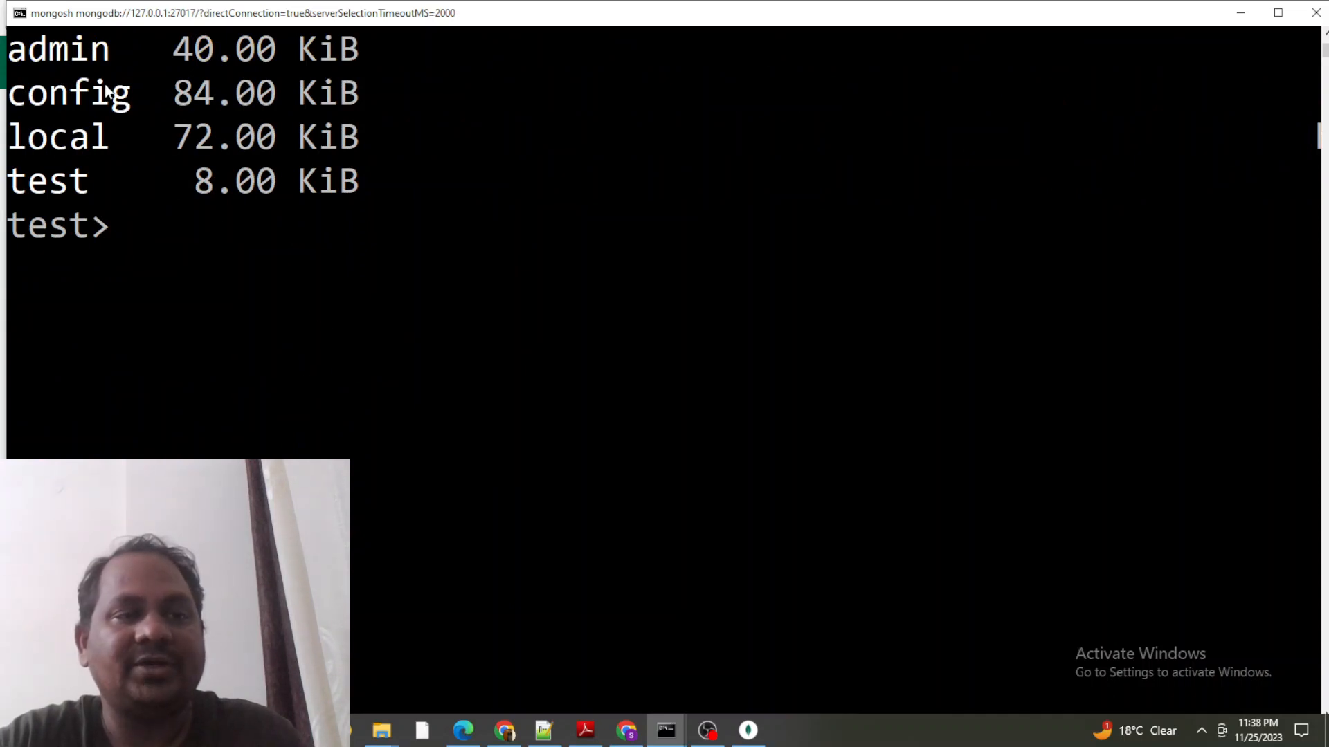
pyautogui.click(751, 735)
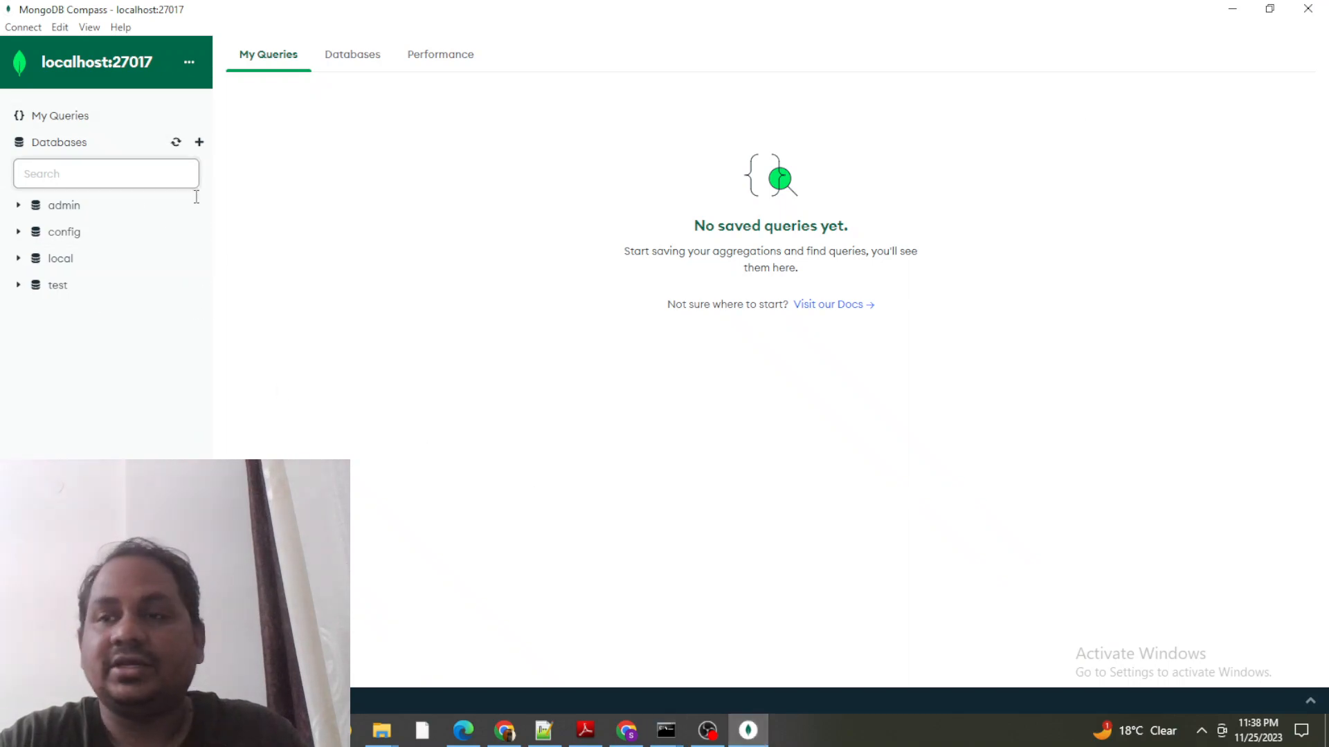
pyautogui.click(1233, 10)
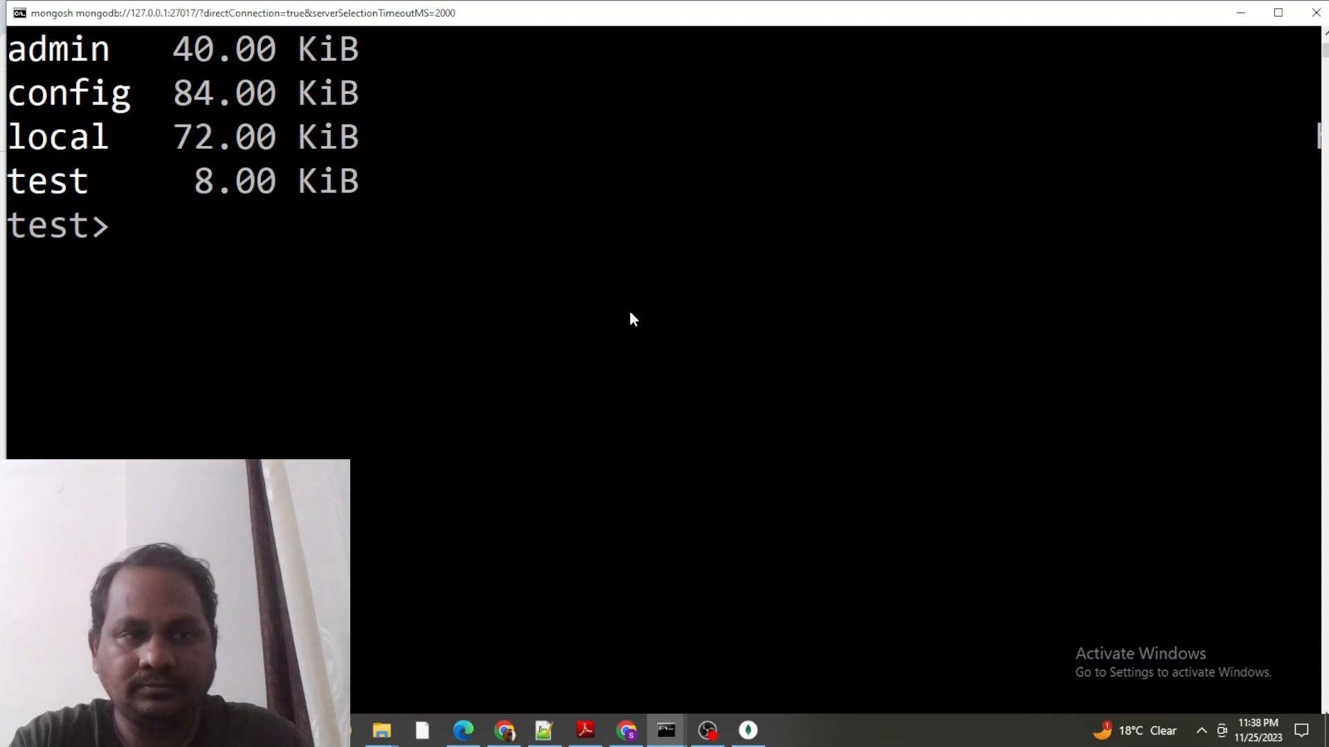
# Step: Exit the mongosh session and close its command prompt window with the exit command
pyautogui.write('exit')
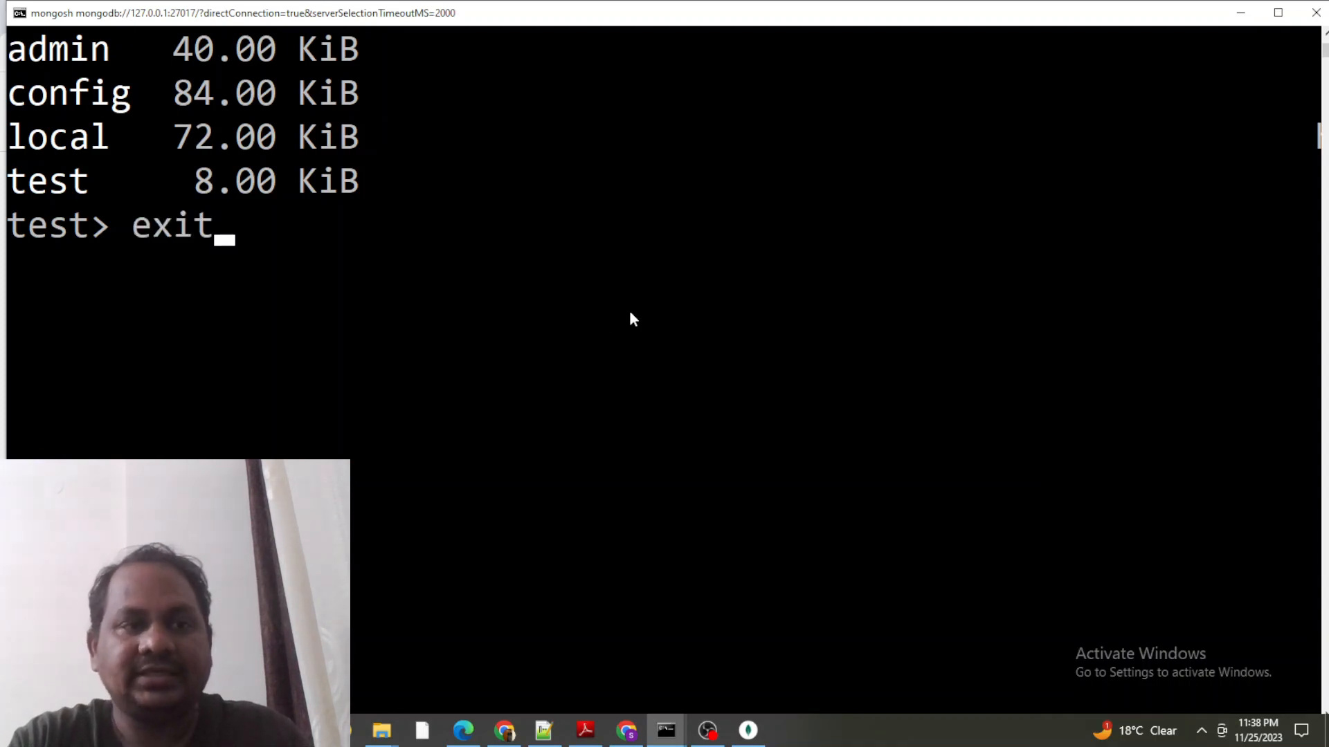
pyautogui.press('Return')
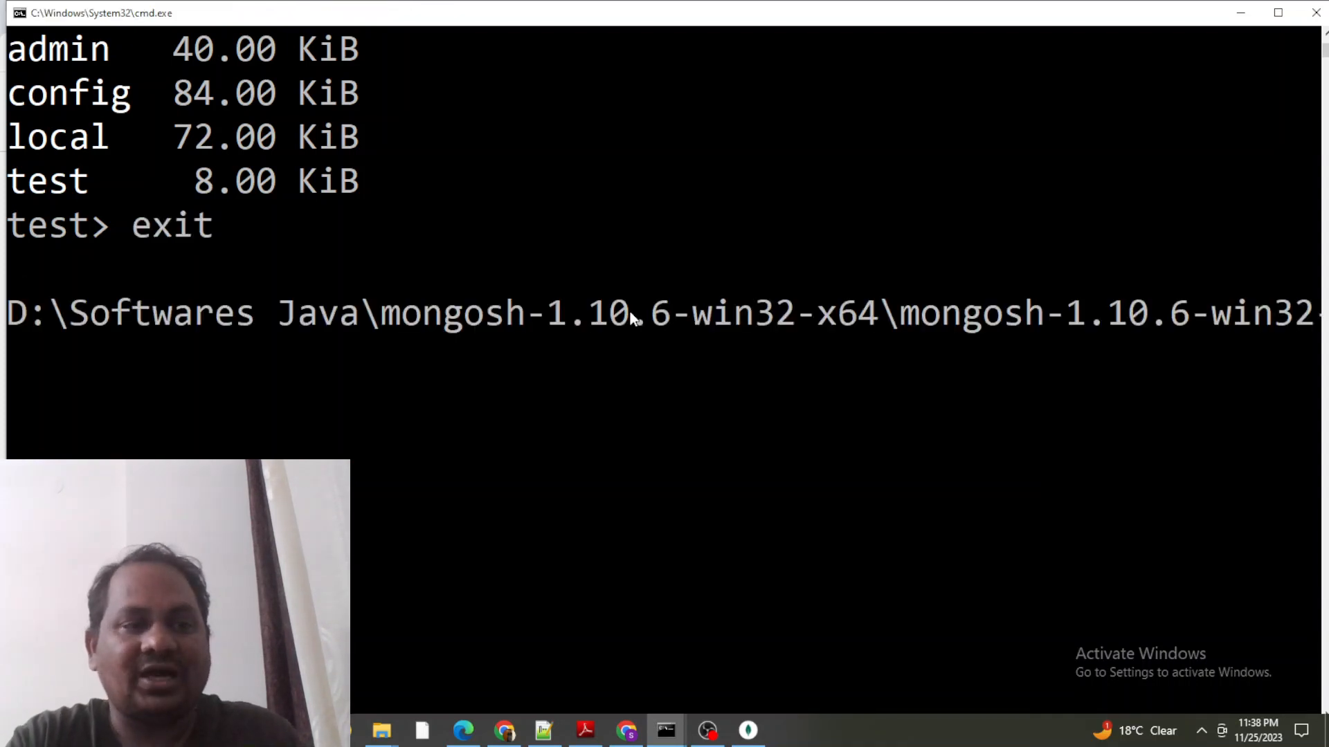
pyautogui.scroll(-2, 633, 318)
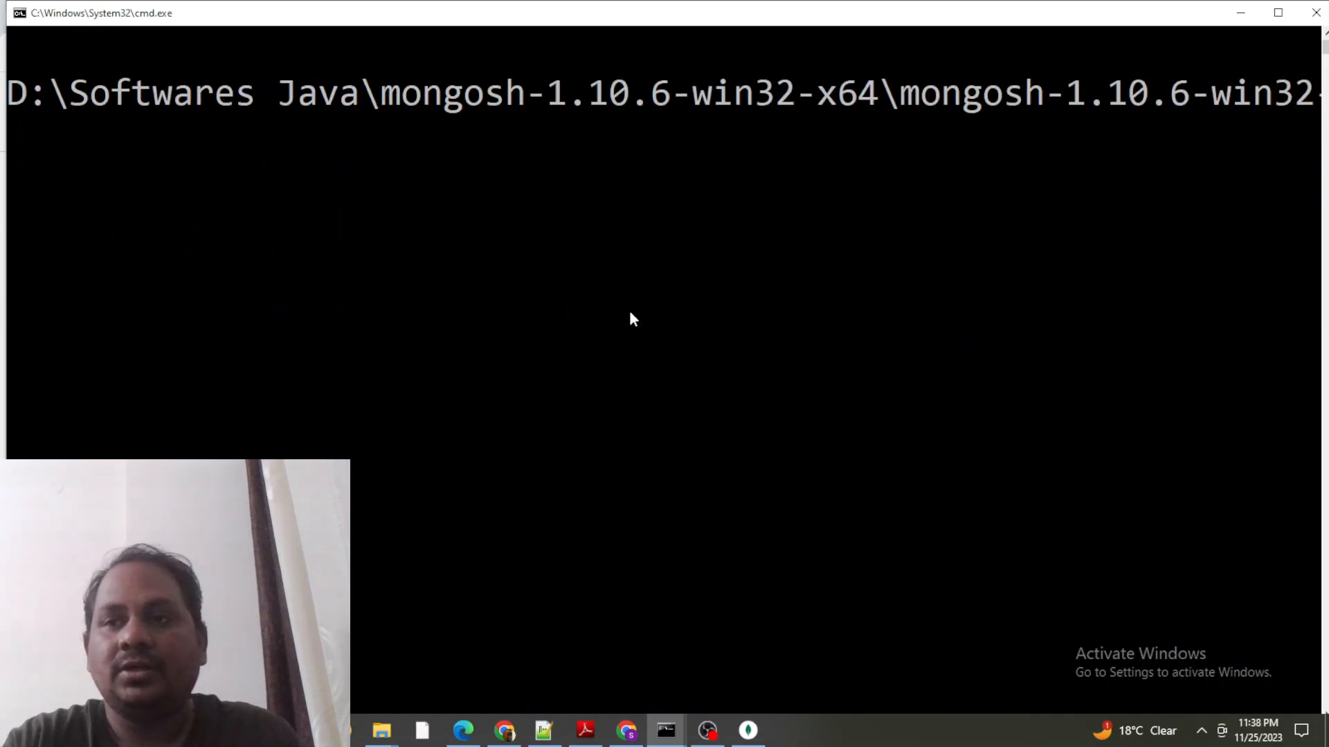
pyautogui.keyDown('ctrl'); pyautogui.scroll(-3, 687, 365); pyautogui.keyUp('ctrl')
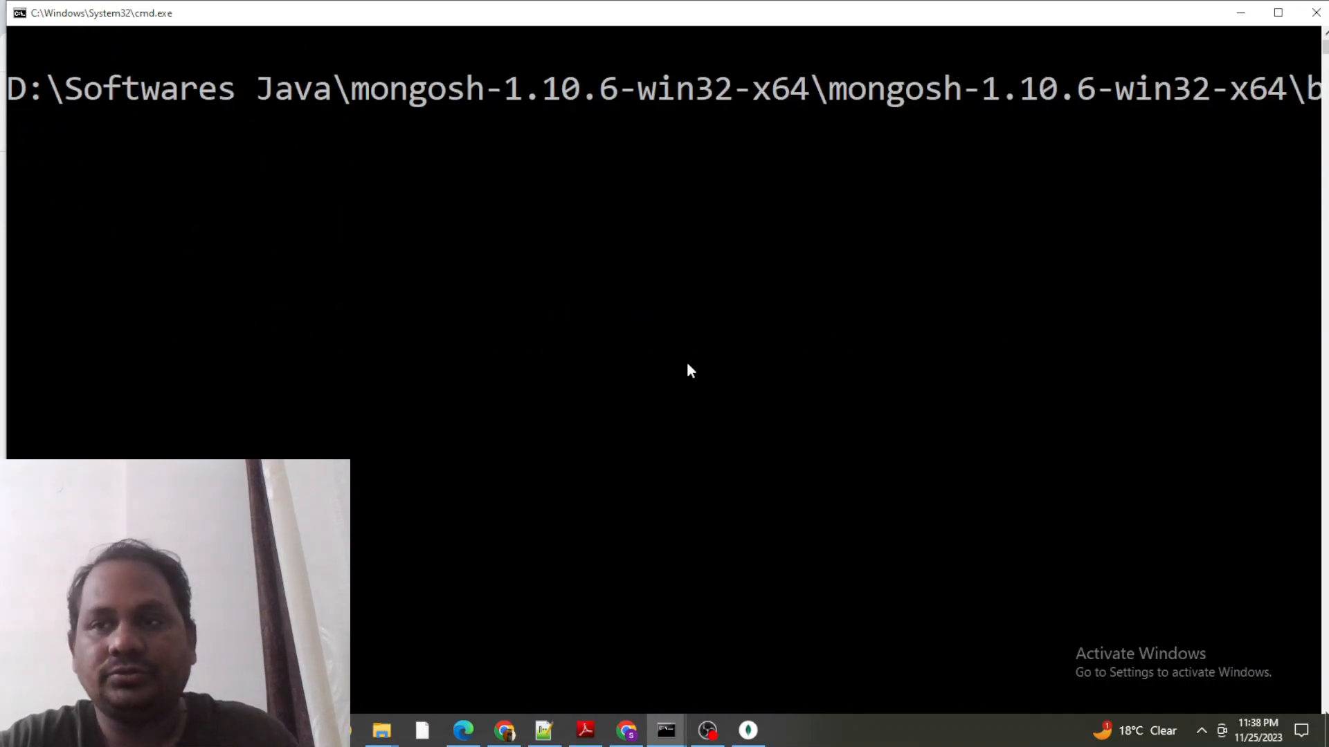
pyautogui.keyDown('ctrl'); pyautogui.scroll(-4, 687, 365); pyautogui.keyUp('ctrl')
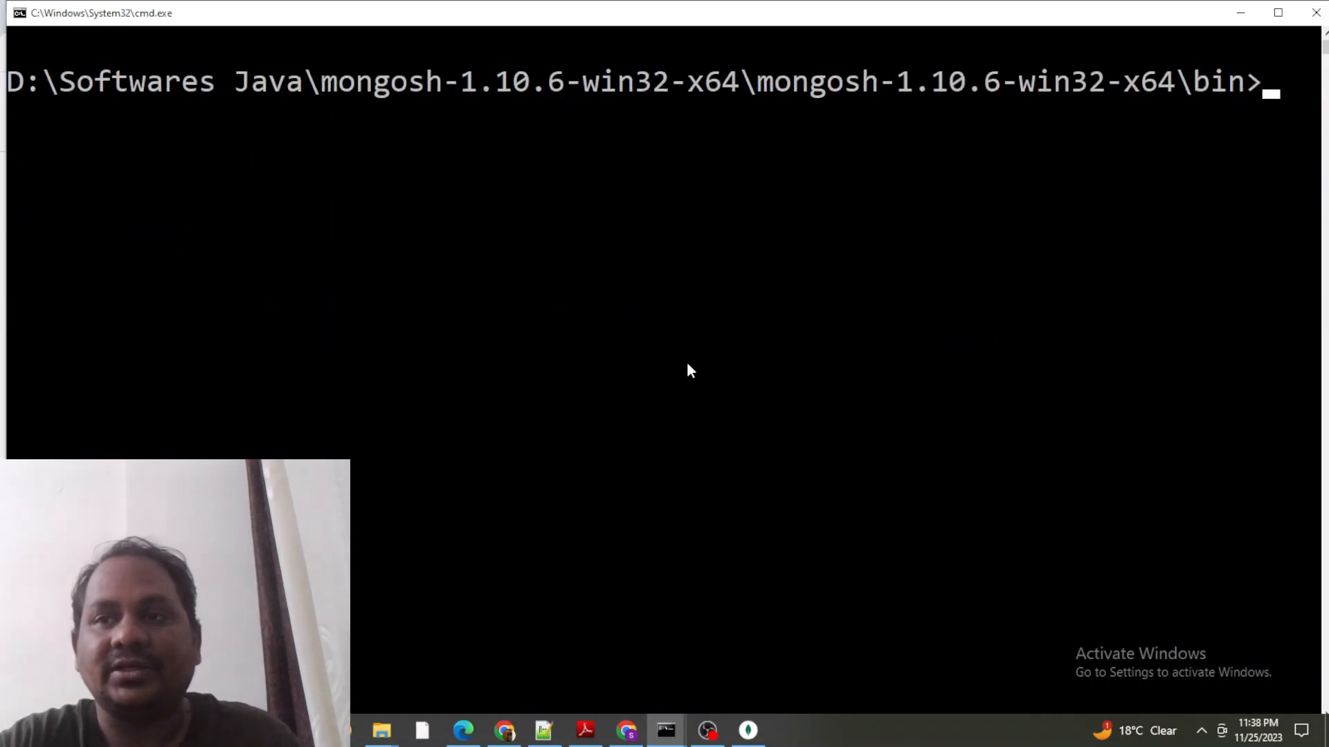
pyautogui.keyDown('ctrl'); pyautogui.scroll(-1, 687, 364); pyautogui.keyUp('ctrl')
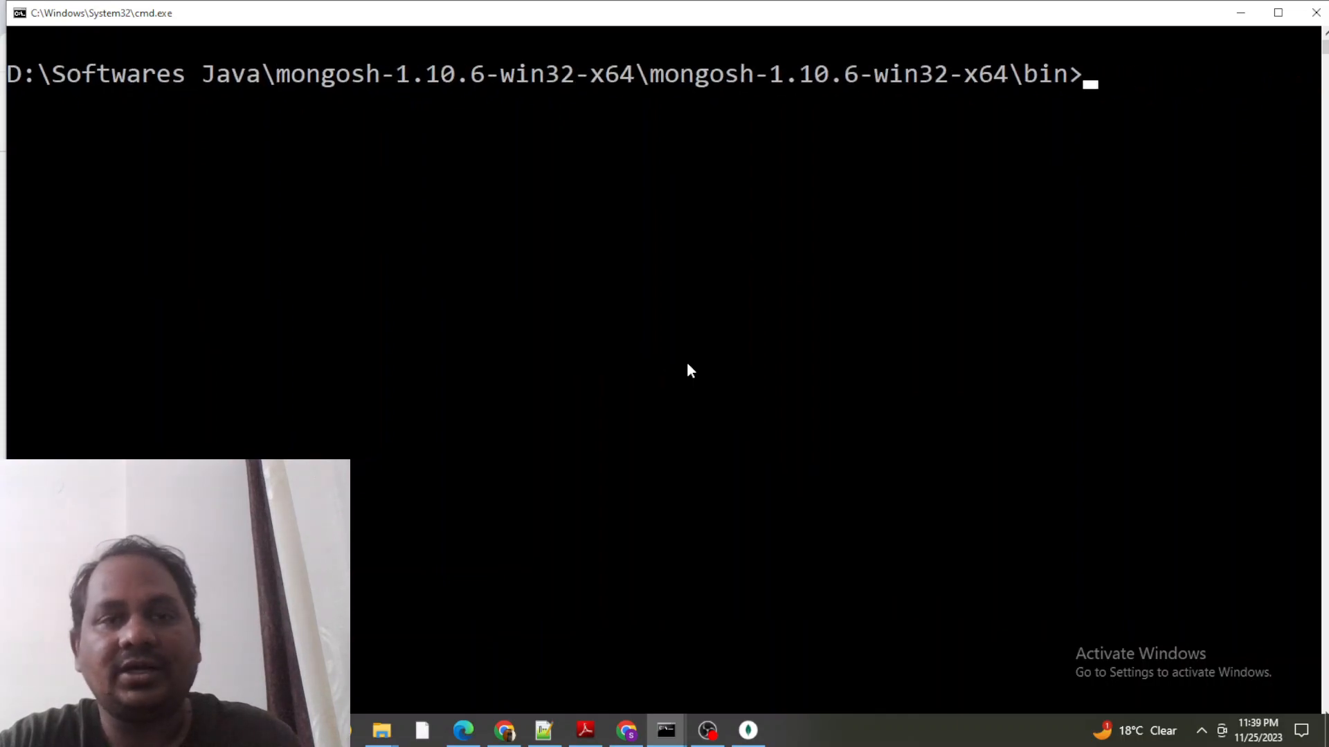
pyautogui.keyDown('ctrl'); pyautogui.scroll(-1, 688, 365); pyautogui.keyUp('ctrl')
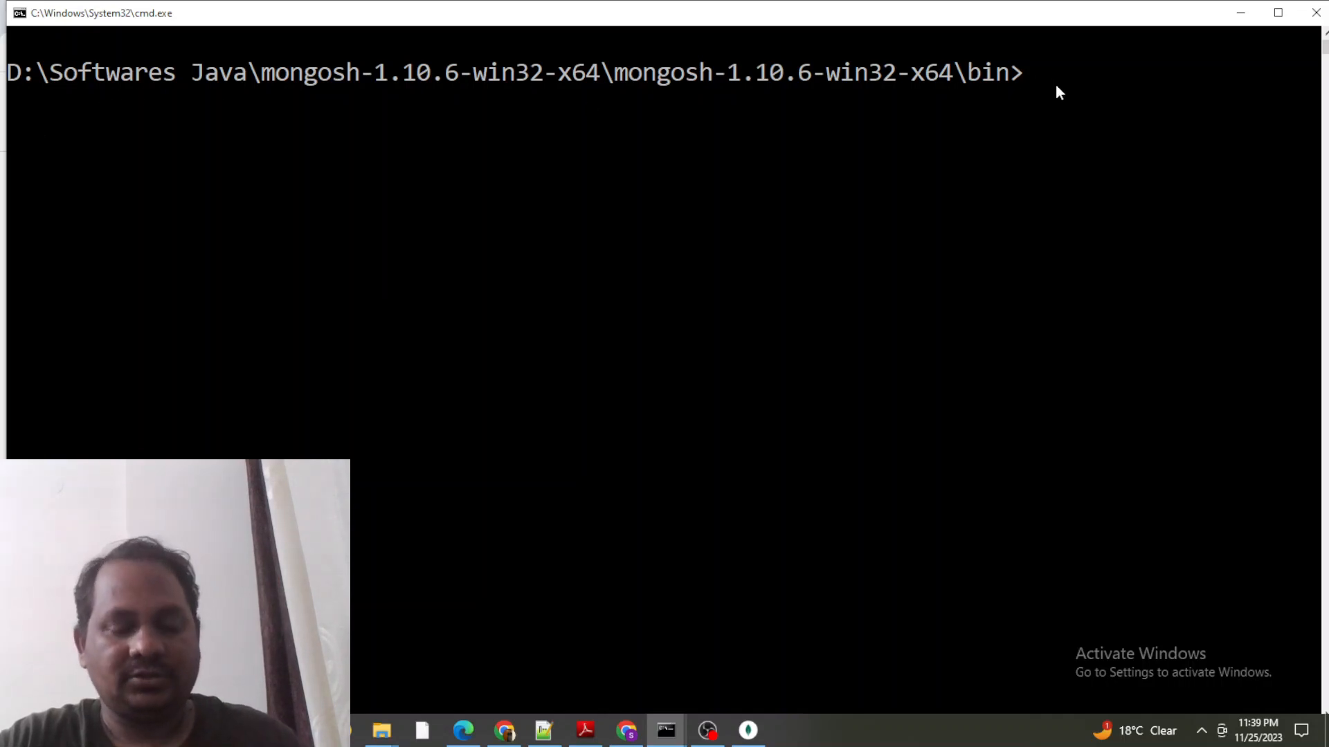
pyautogui.write('exit')
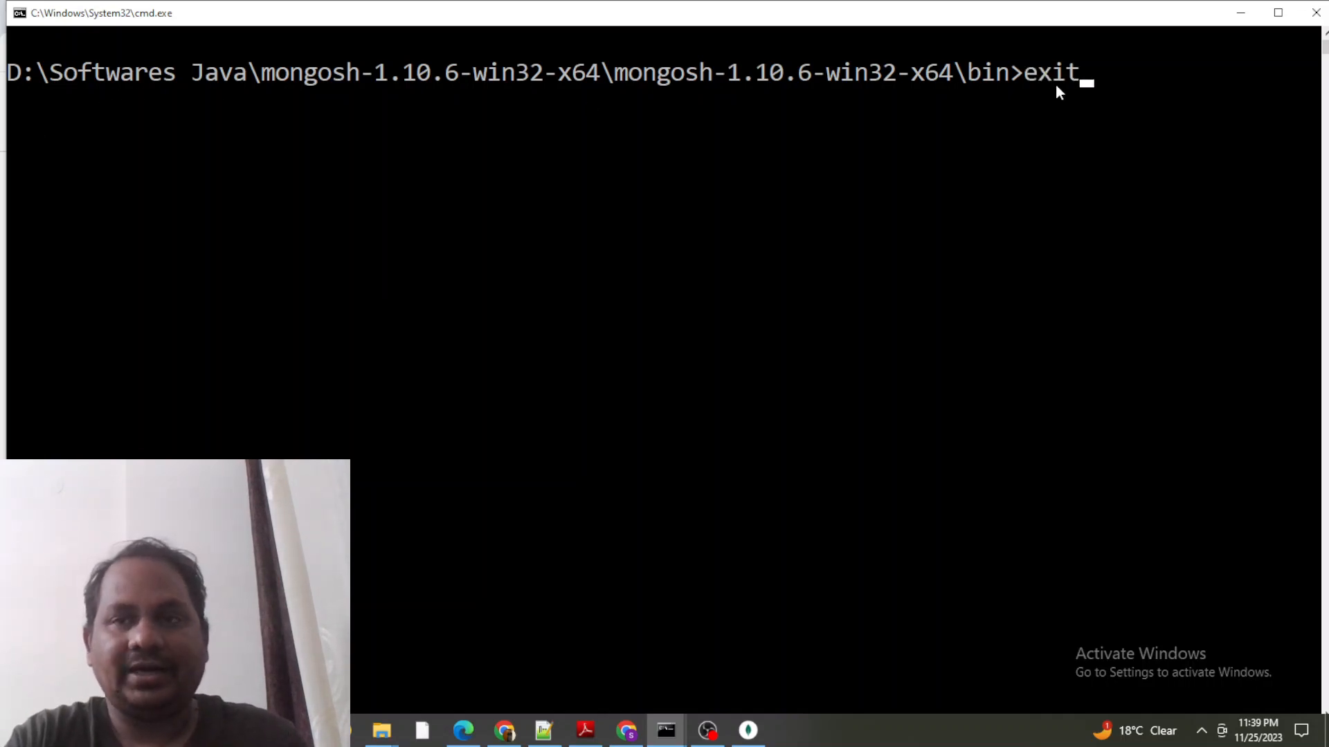
pyautogui.press('Return')
# Step: Open a new Command Prompt window and maximize it
pyautogui.press('super')
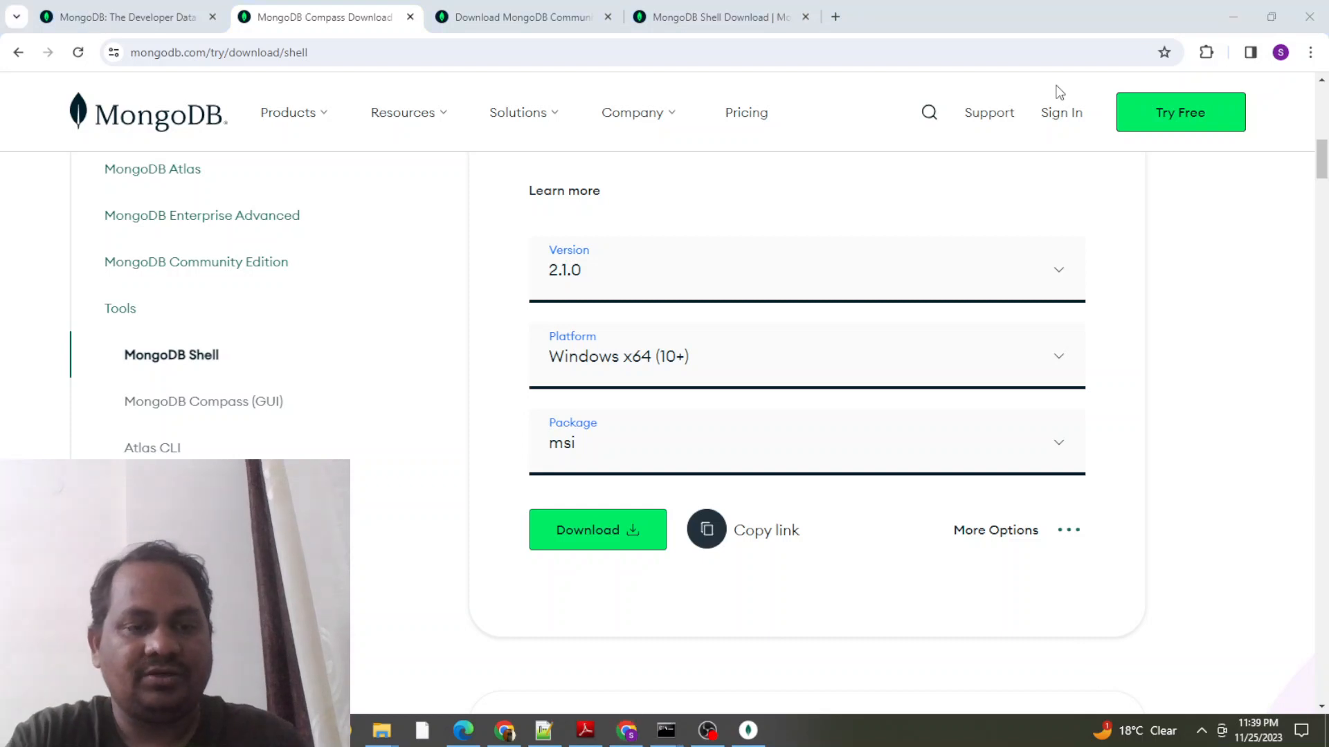
pyautogui.write('cm')
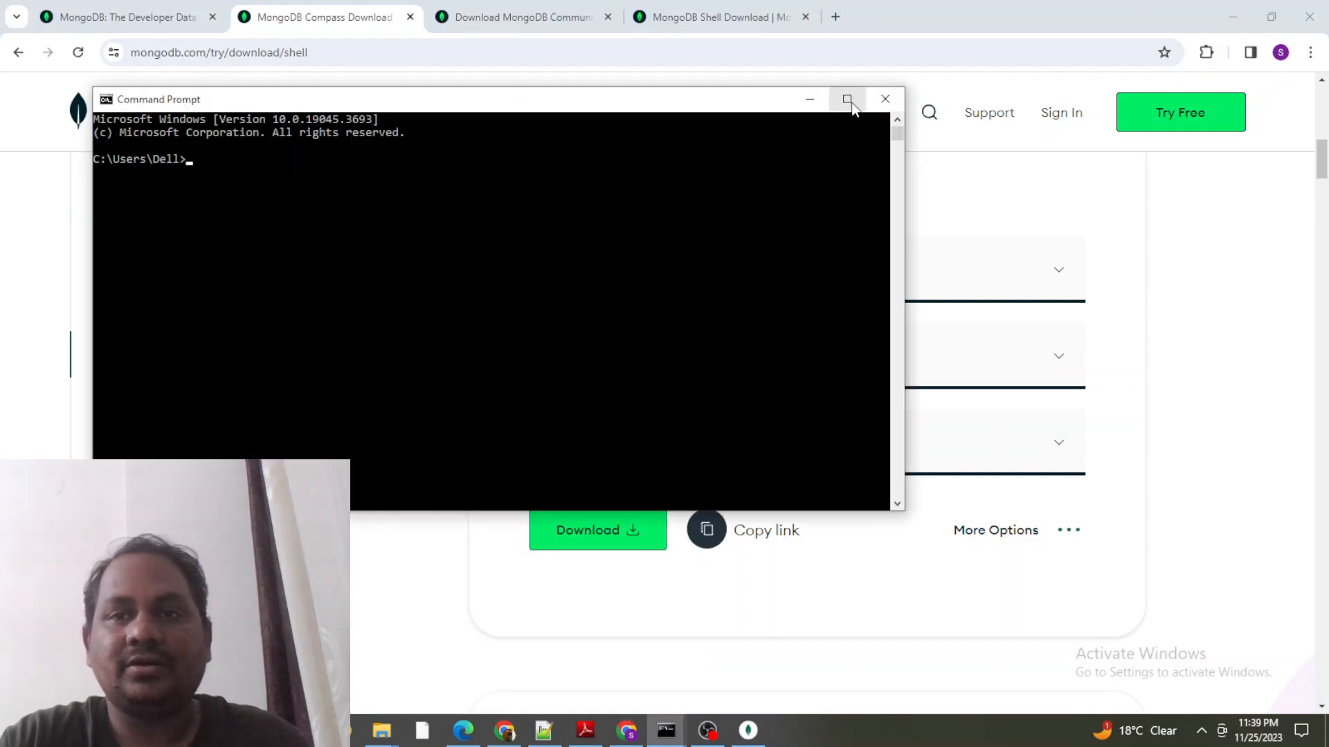
pyautogui.click(846, 98)
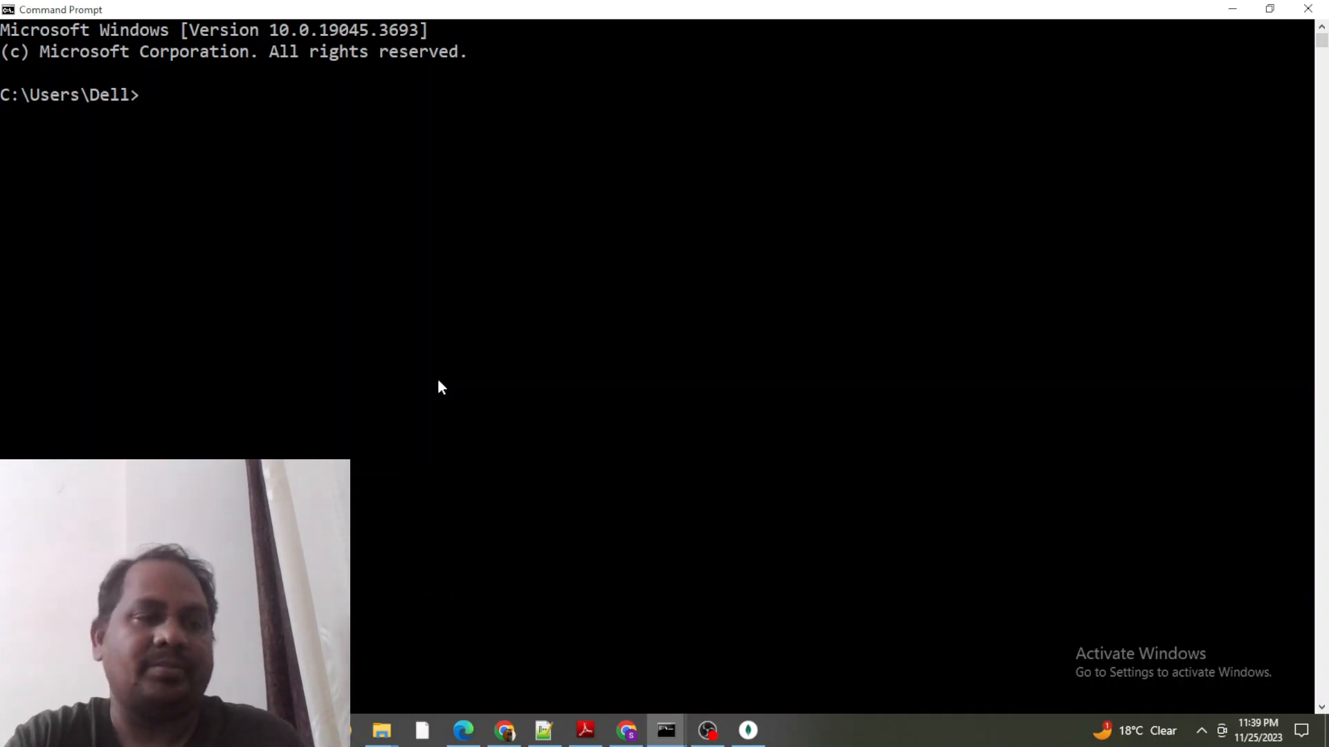
# Step: Start mongosh from the default user folder with enlarged text, and review the connection output down to the test prompt
pyautogui.write('mongosh')
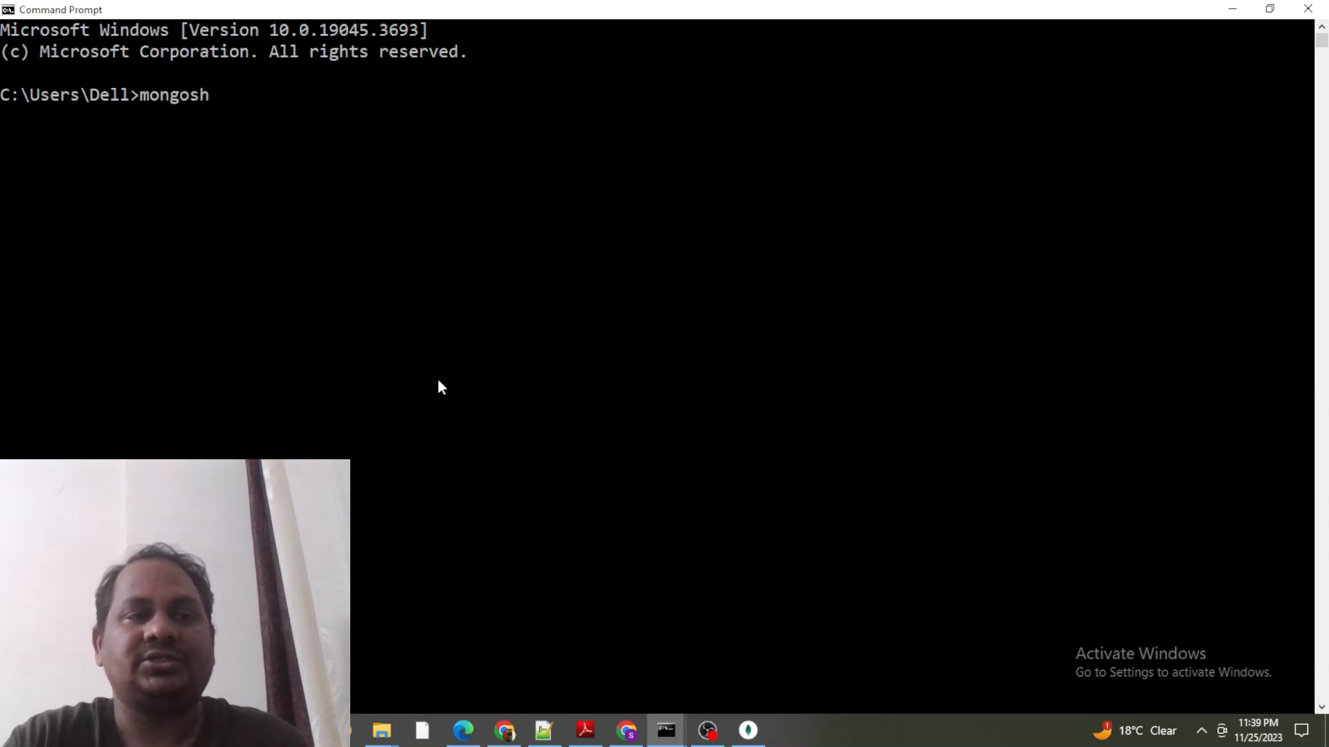
pyautogui.keyDown('ctrl'); pyautogui.scroll(2, 447, 366); pyautogui.keyUp('ctrl')
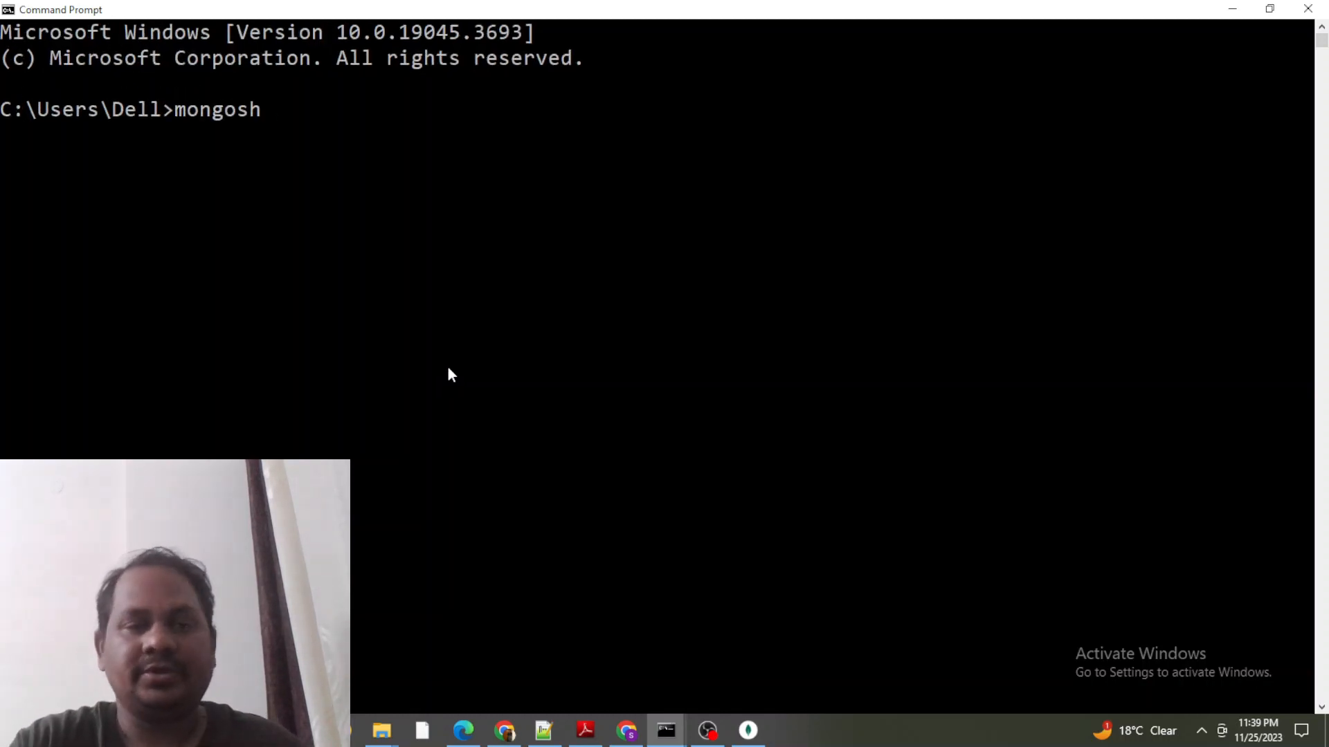
pyautogui.press('Return')
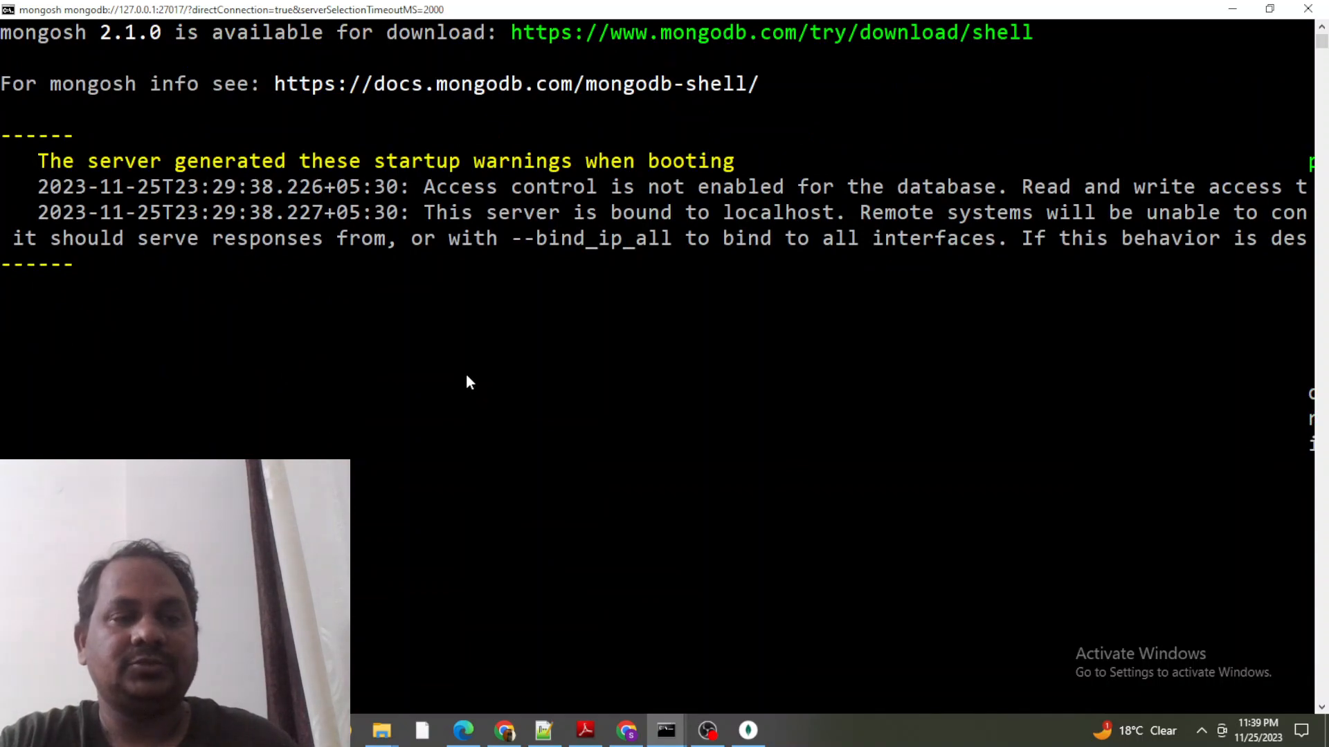
pyautogui.scroll(3, 463, 380)
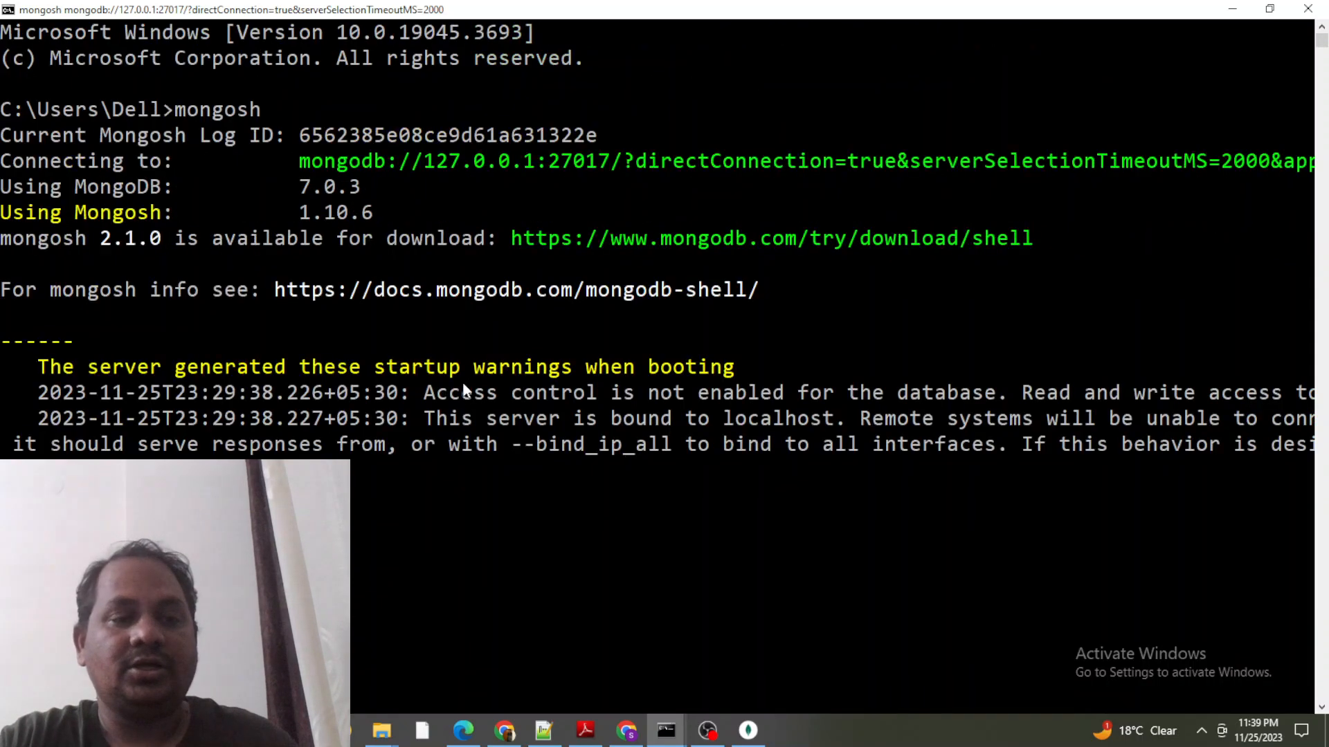
pyautogui.scroll(-3, 463, 380)
pyautogui.keyDown('ctrl'); pyautogui.scroll(5, 462, 380); pyautogui.keyUp('ctrl')
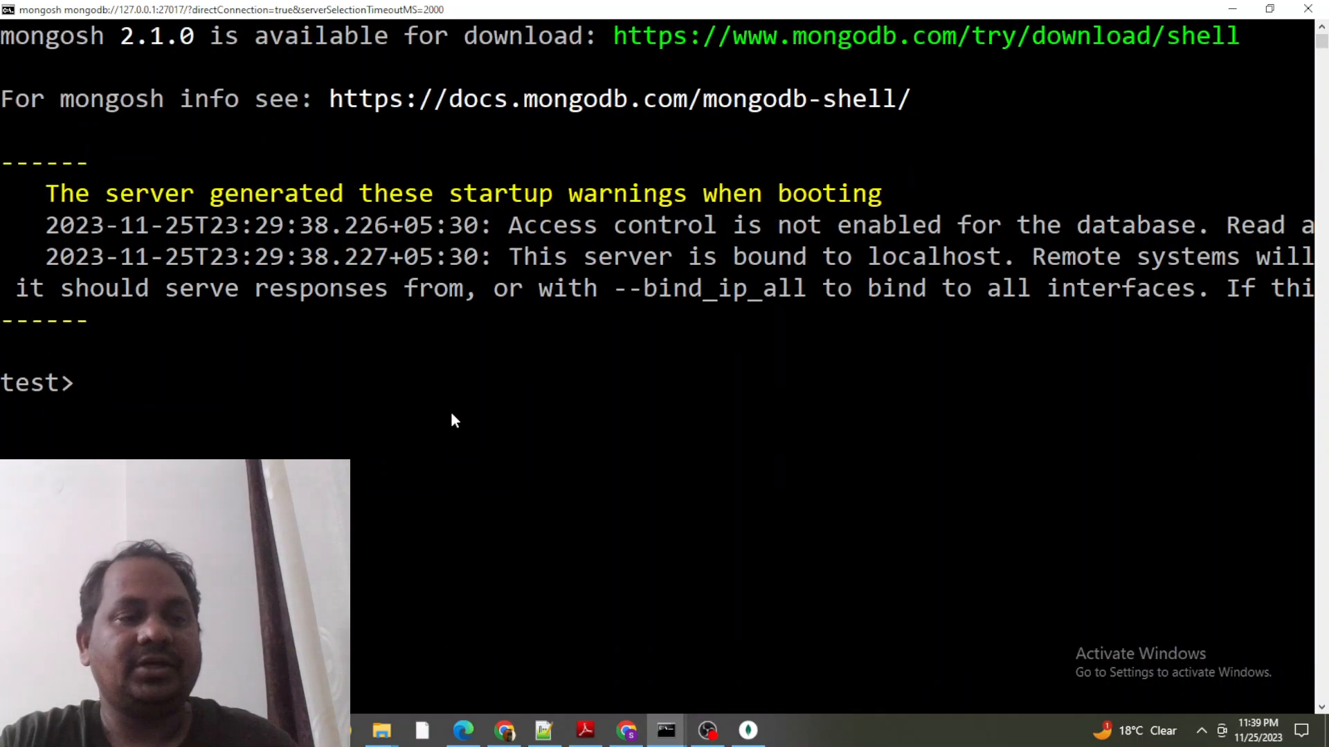
pyautogui.scroll(-4, 471, 411)
pyautogui.scroll(3, 471, 411)
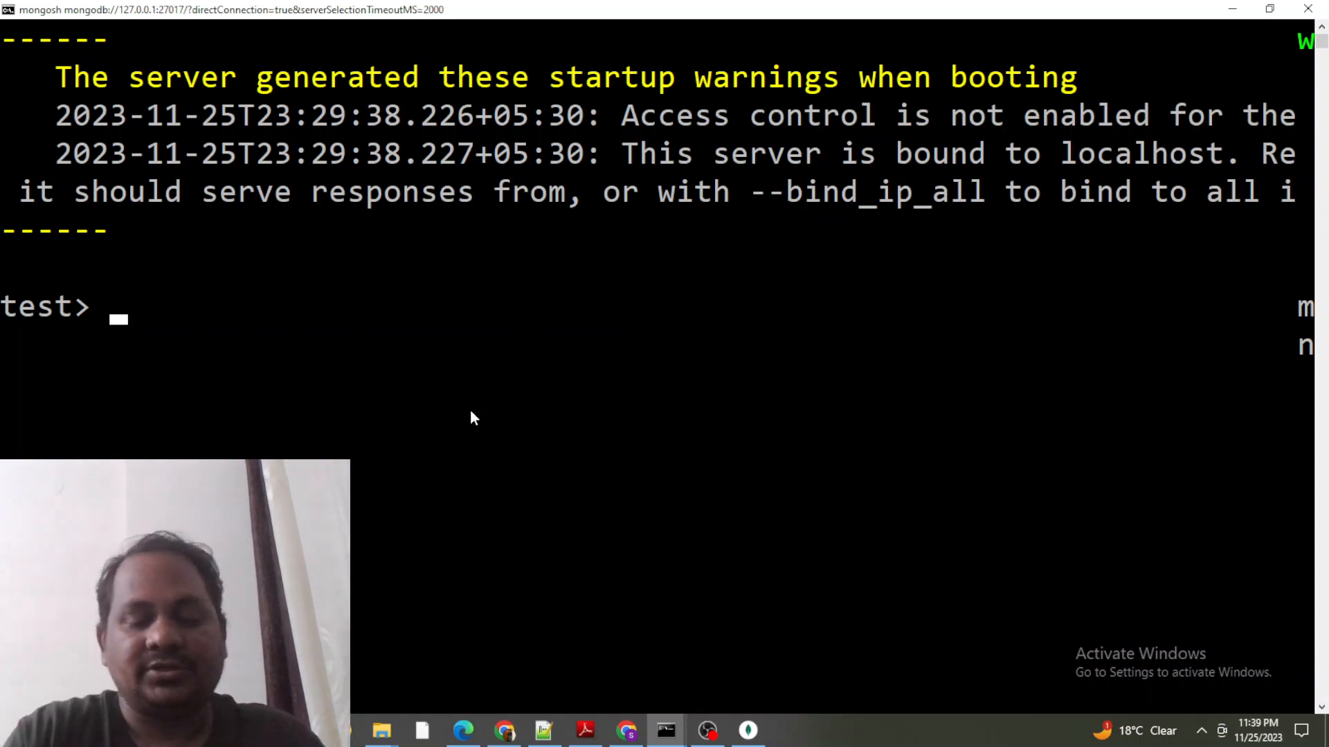
# Step: Exit mongosh and clear the command prompt screen with cls
pyautogui.write('exit')
pyautogui.press('Return')
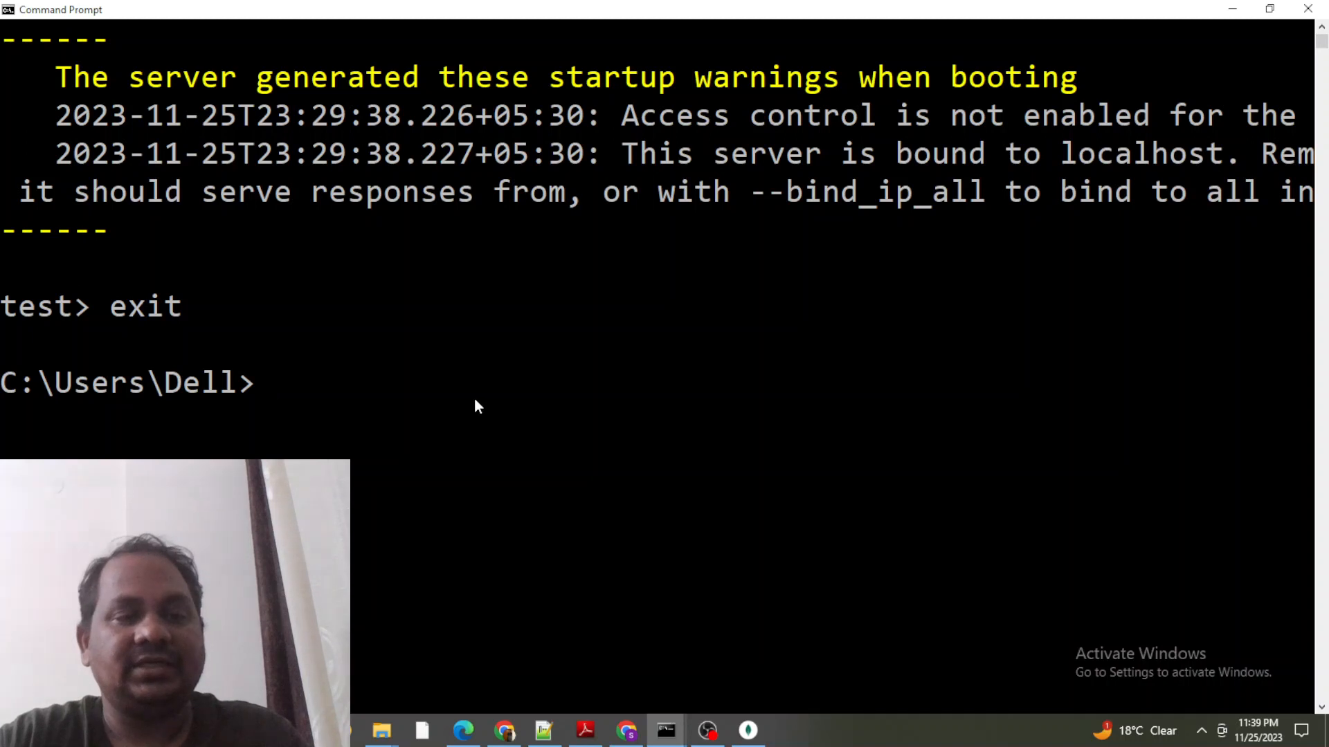
pyautogui.scroll(-1, 474, 397)
pyautogui.write('cls')
pyautogui.press('Return')
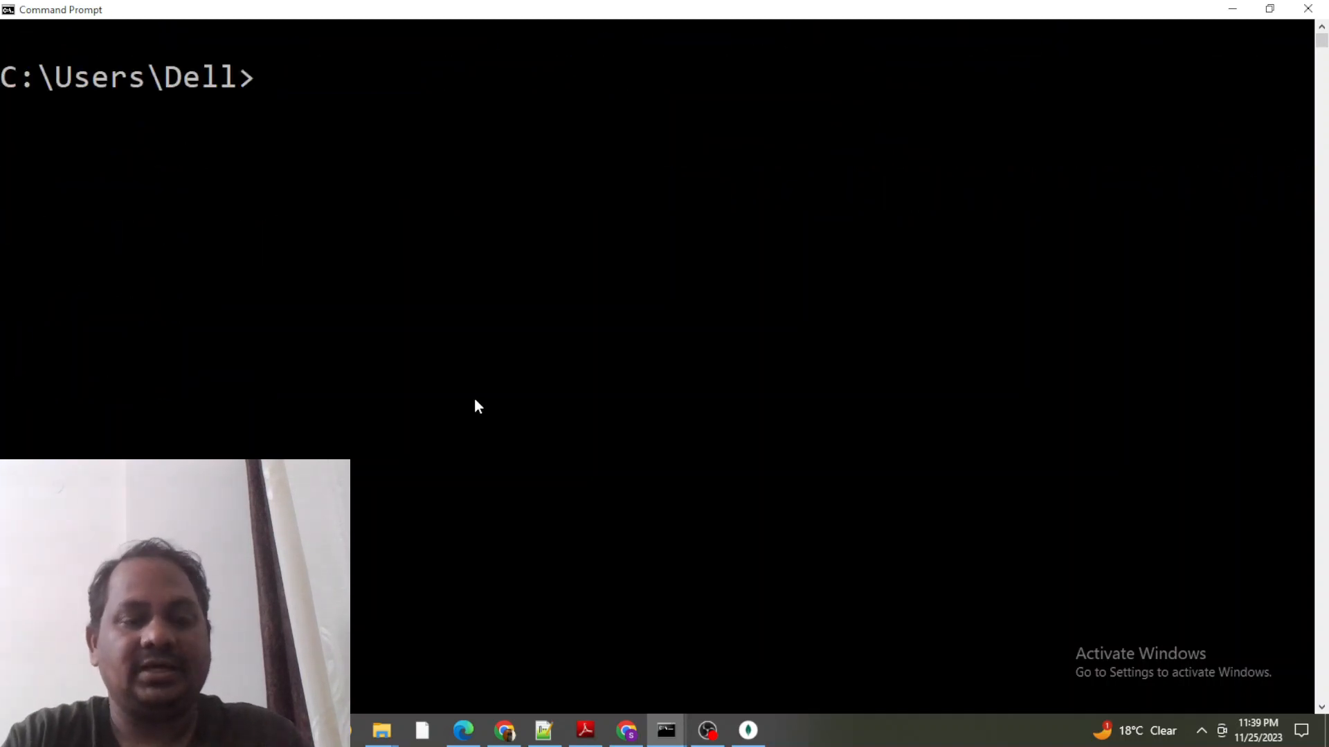
# Step: Start mongosh connected directly to the local database by running mongosh localhost:27017/local
pyautogui.write('mongo')
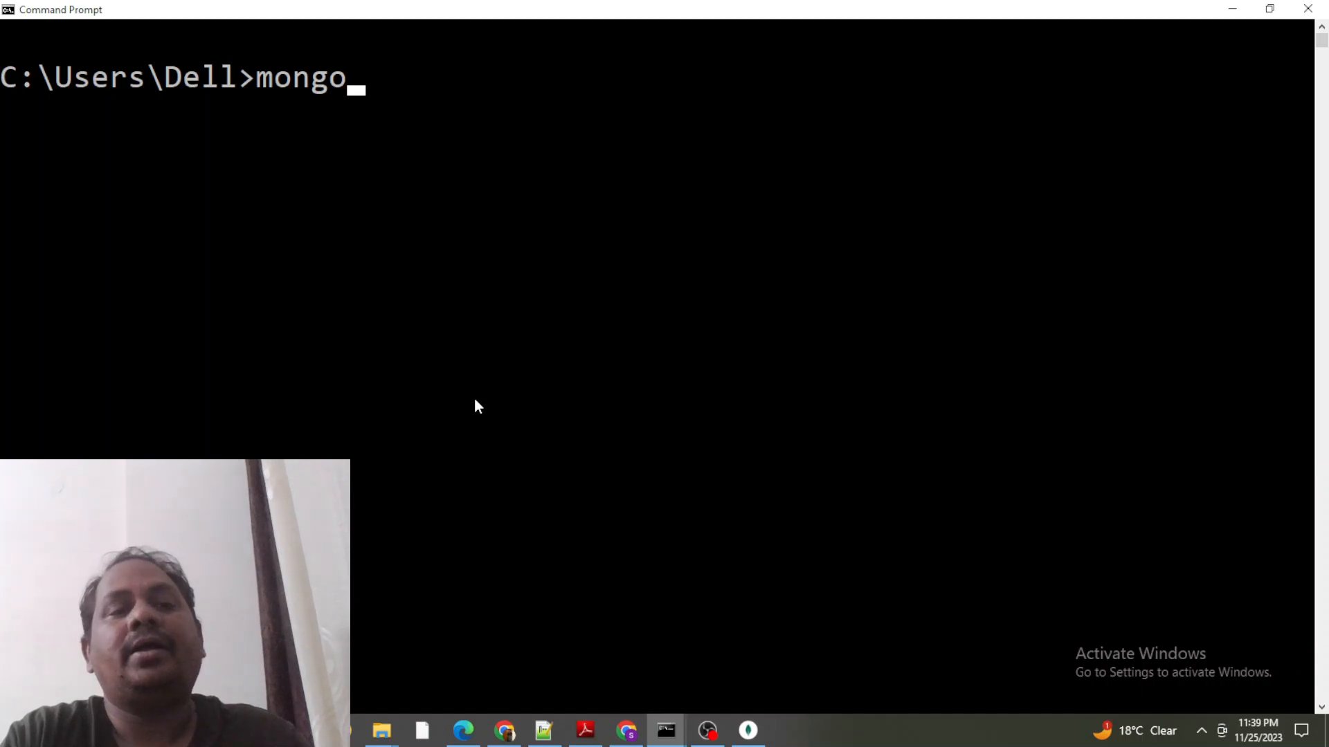
pyautogui.write('sh ')
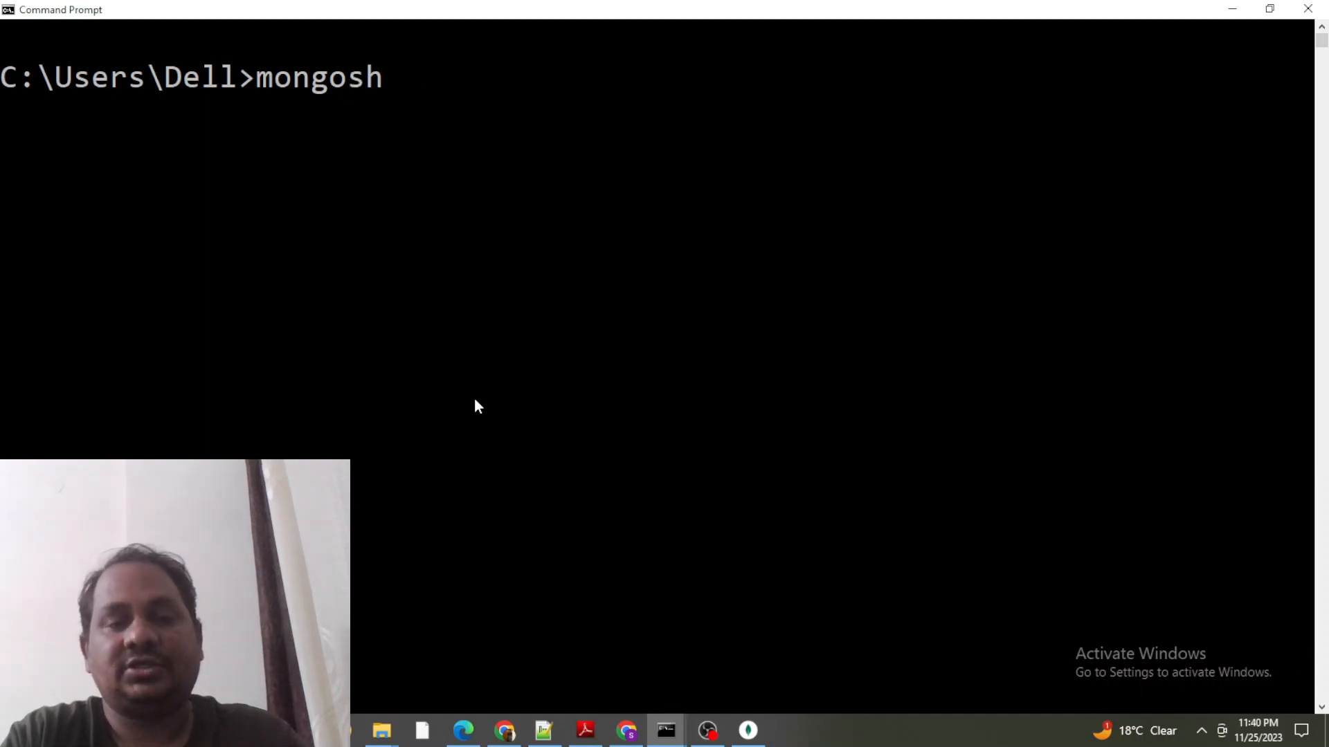
pyautogui.write('localhost:')
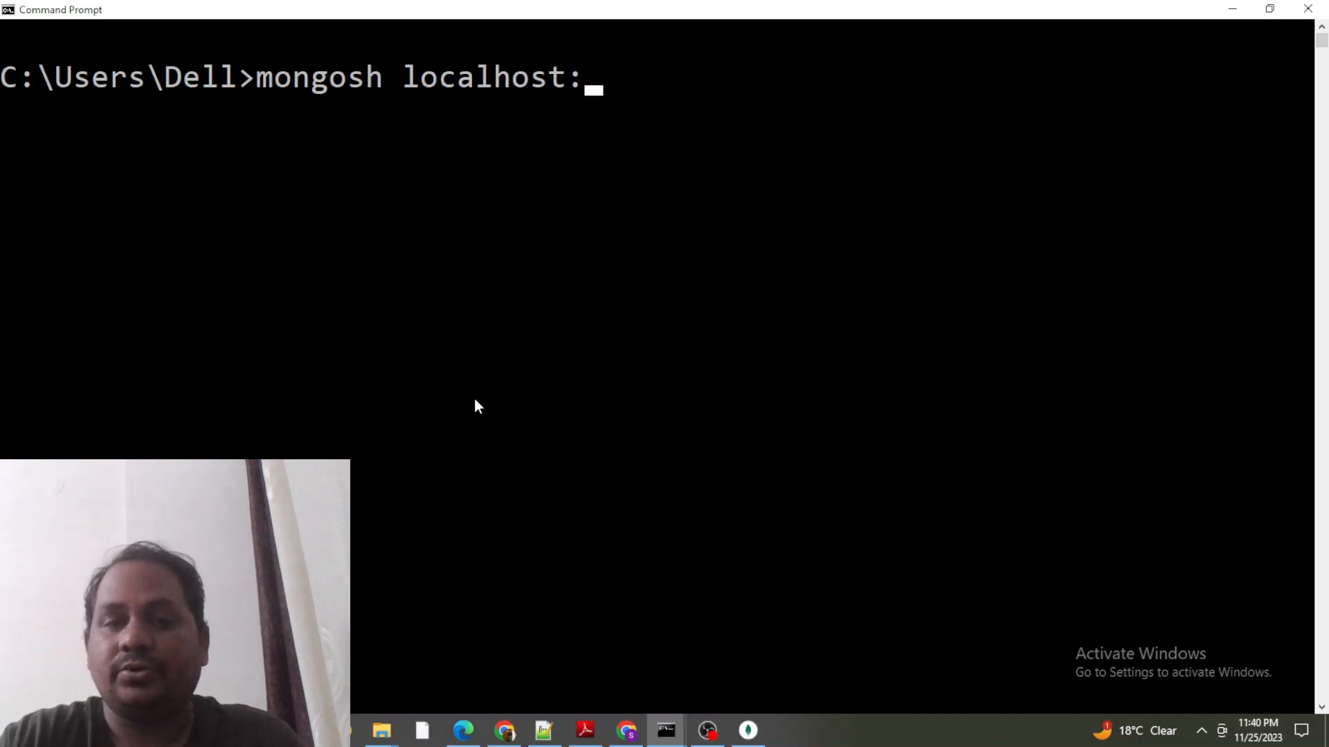
pyautogui.write('27017')
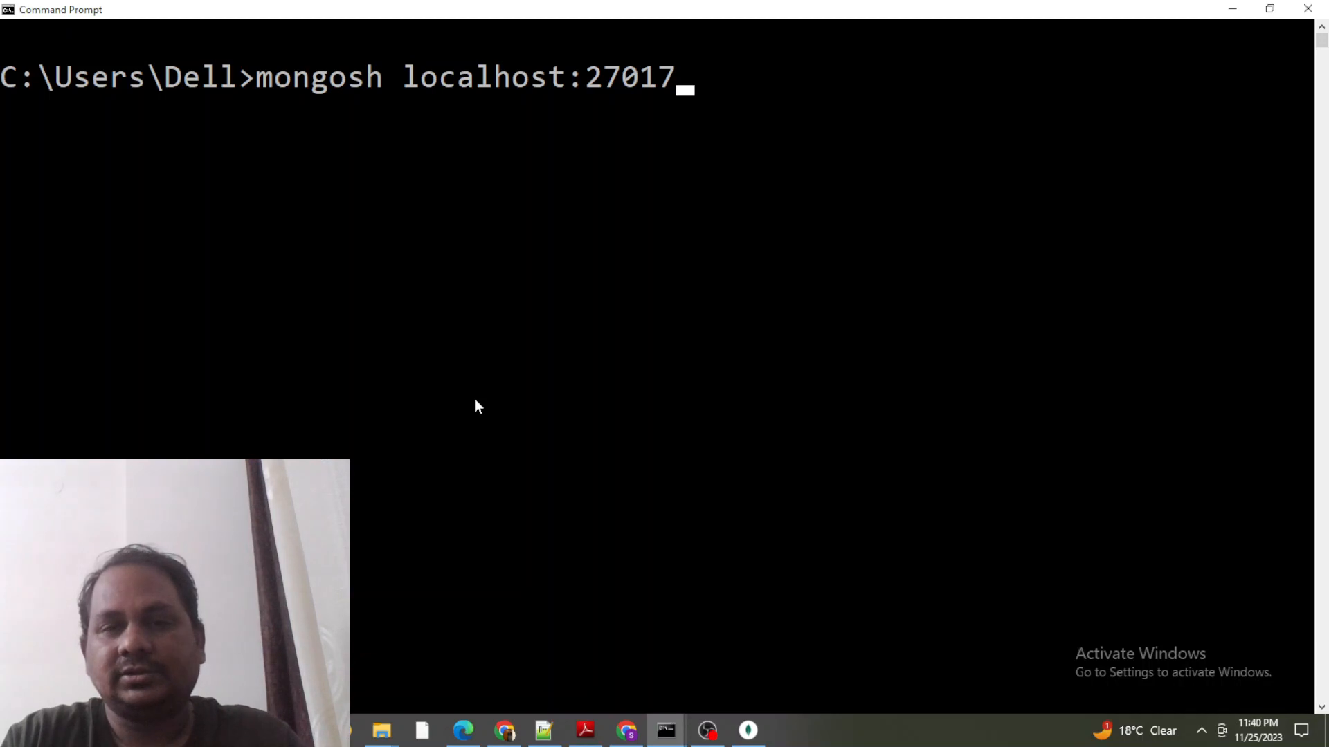
pyautogui.write('/')
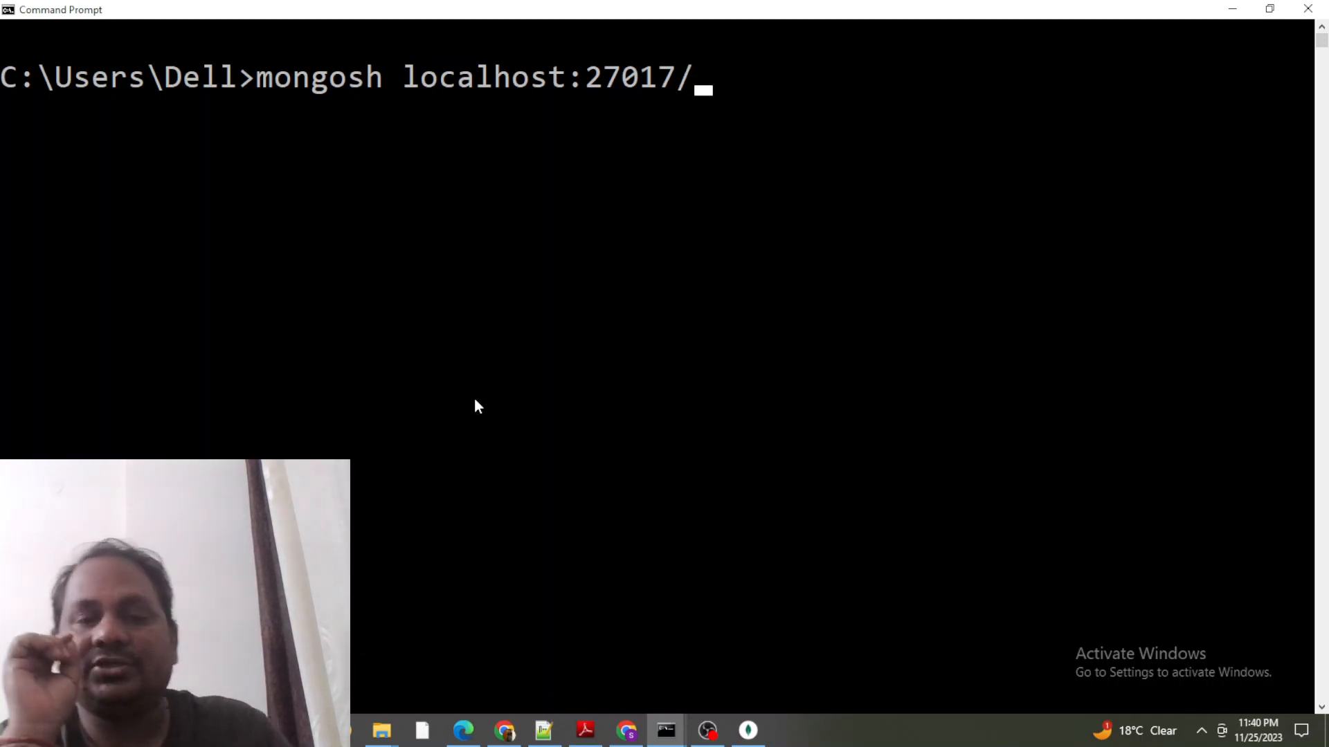
pyautogui.write('local')
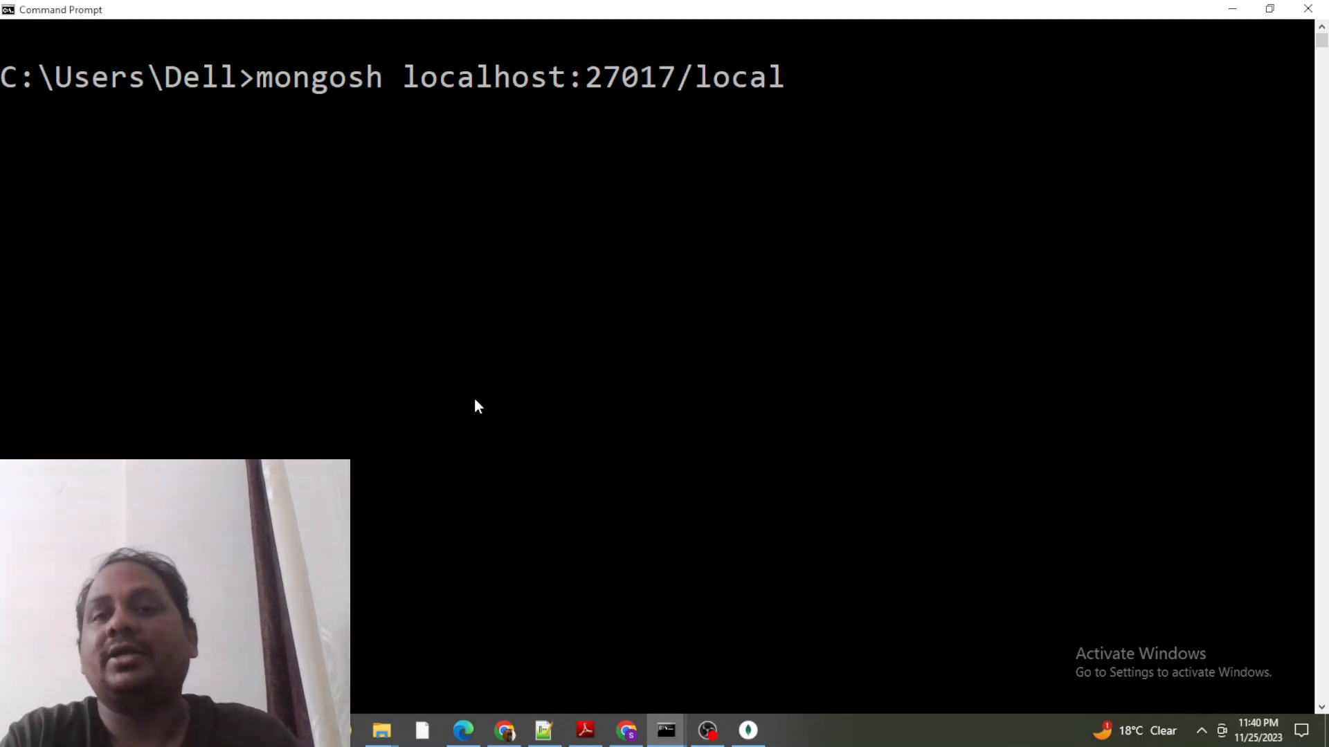
pyautogui.press('Return')
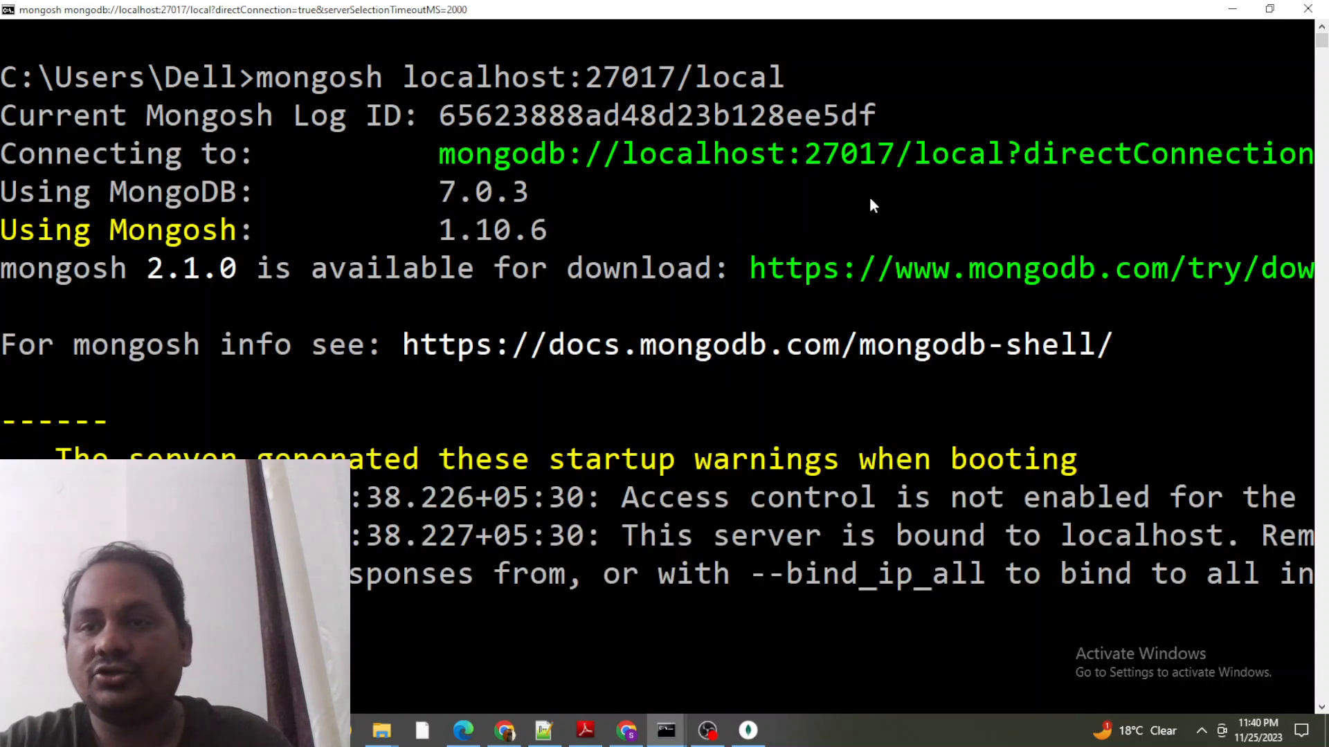
# Step: Highlight the mongodb://localhost:27017/local address in the connection output, and clear the mongosh screen with cls
pyautogui.moveTo(1001, 166); pyautogui.dragTo(447, 166)
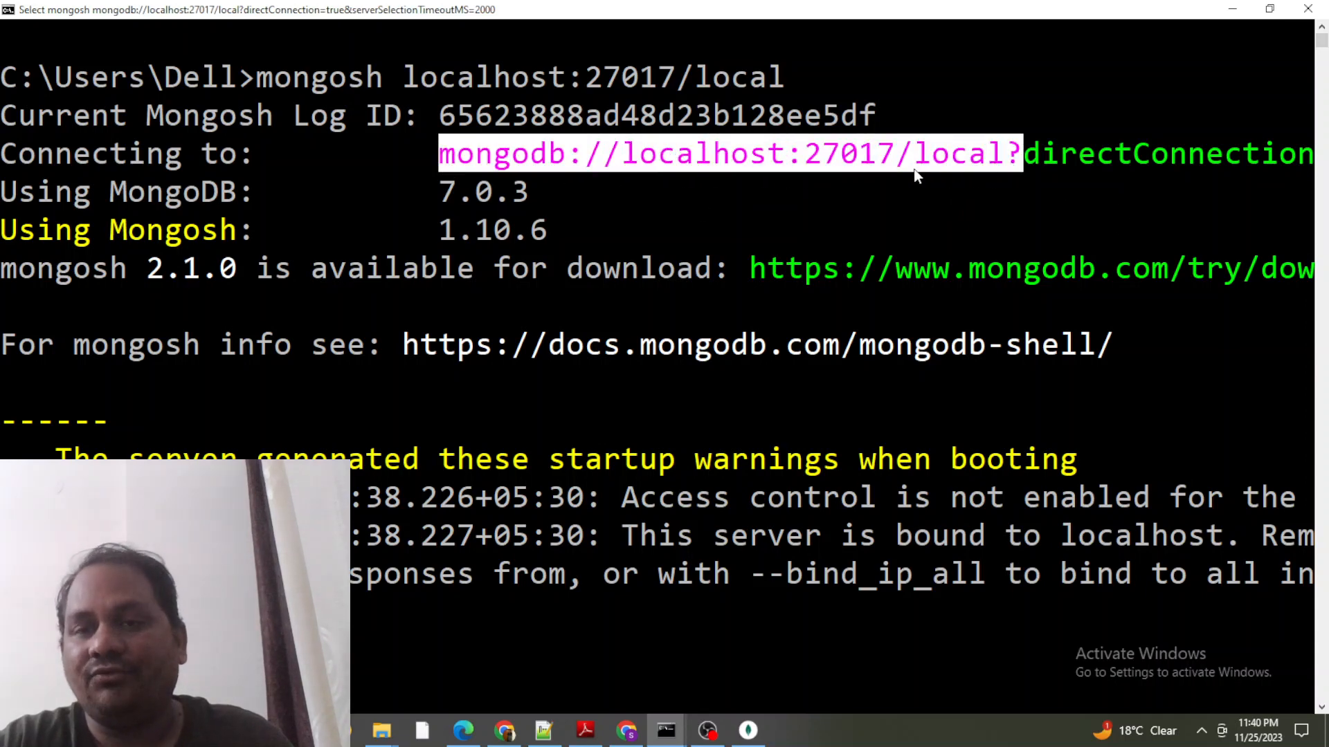
pyautogui.rightClick(618, 344)
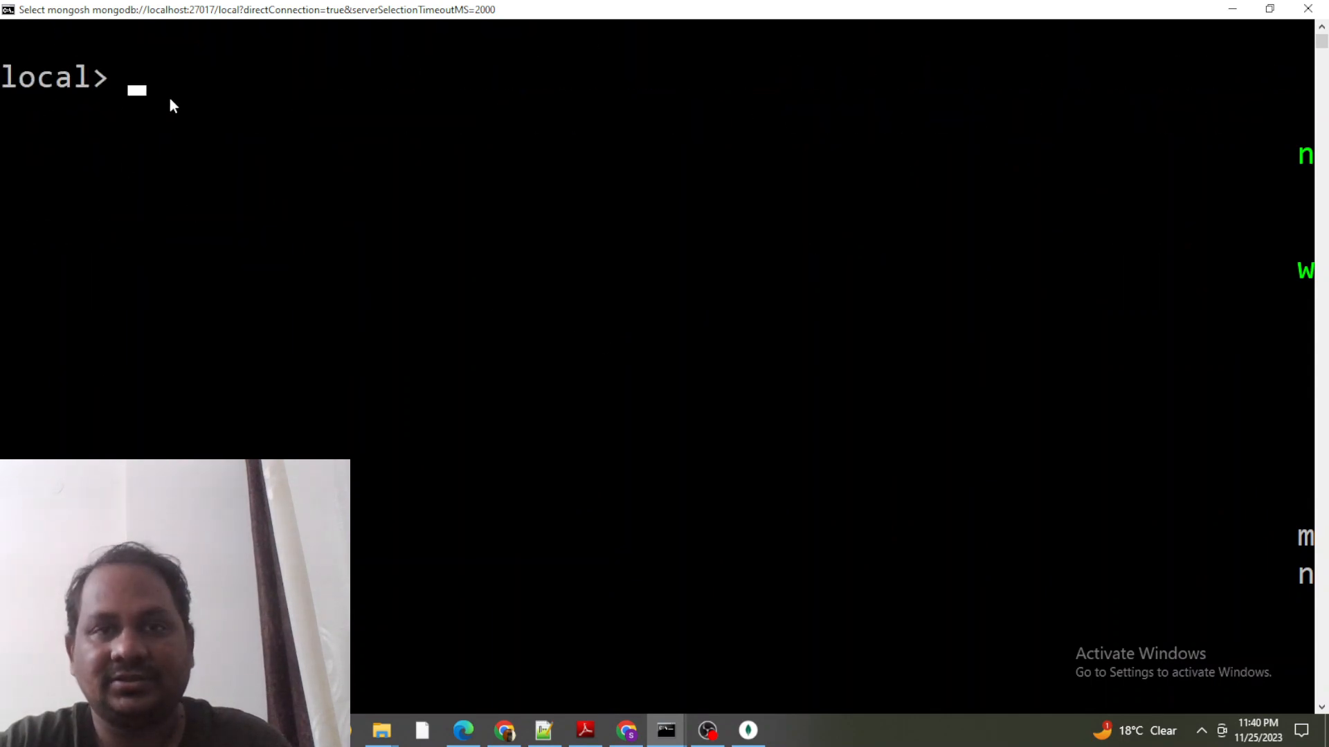
pyautogui.write('c')
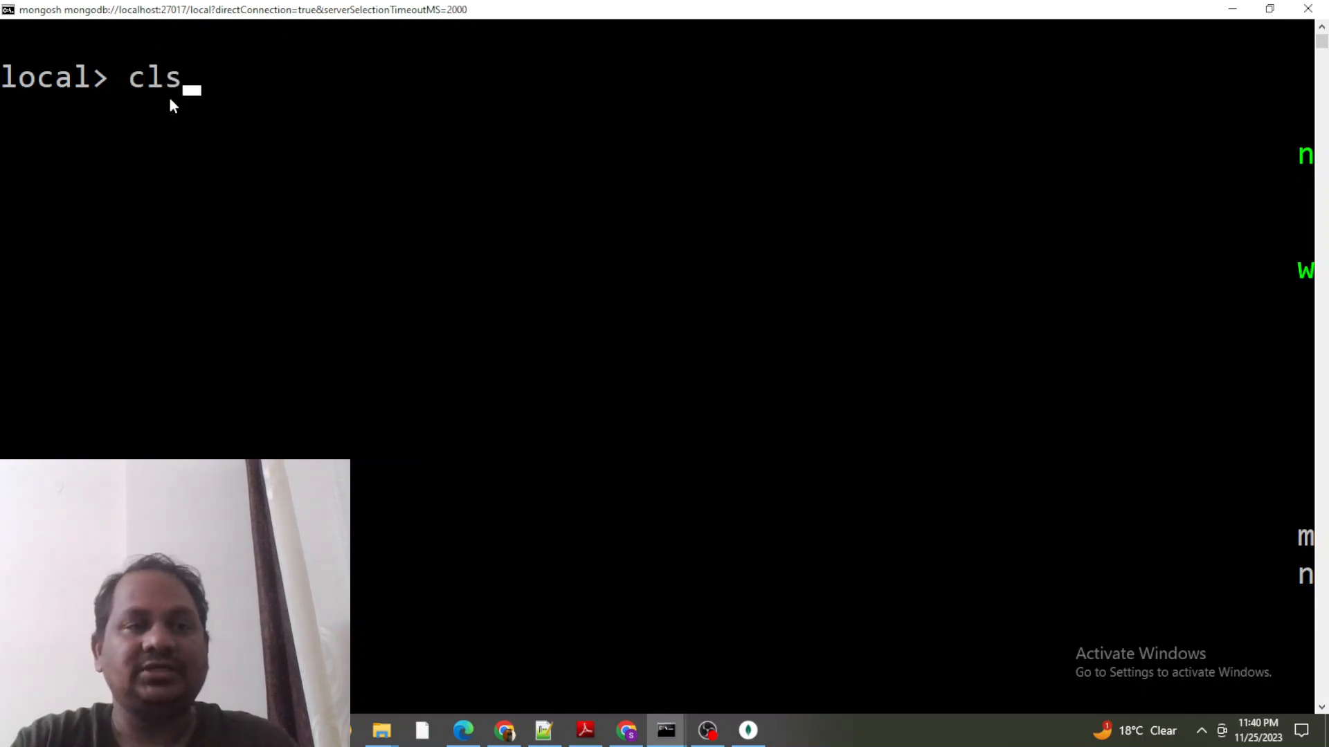
pyautogui.write('ls')
pyautogui.press('Return')
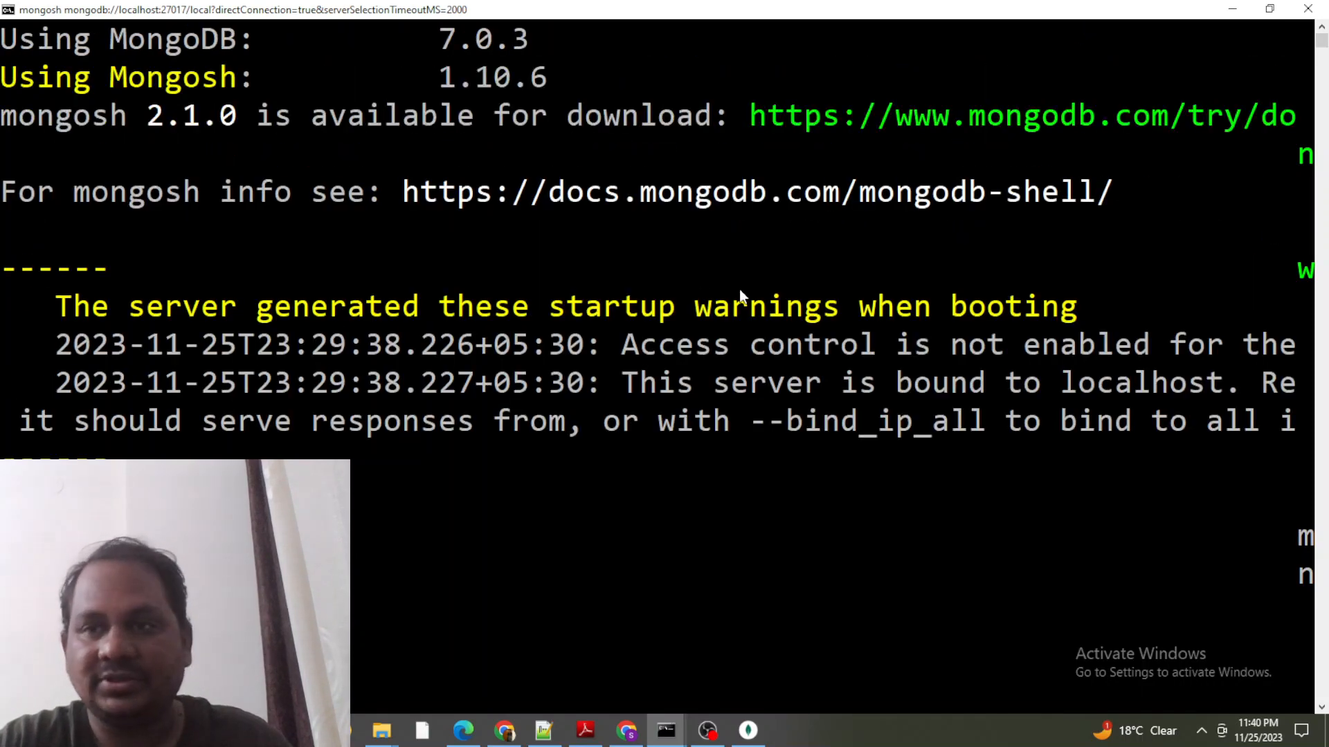
pyautogui.scroll(1, 846, 296)
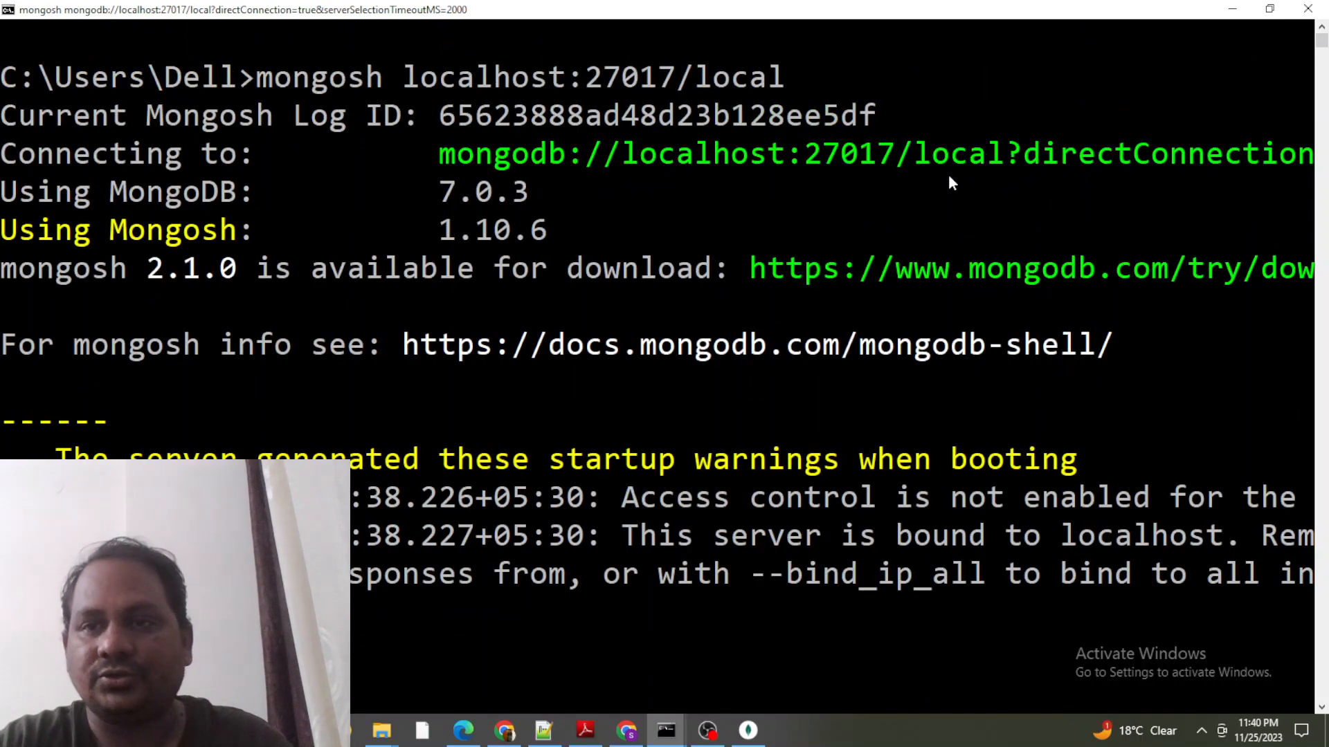
pyautogui.moveTo(444, 160); pyautogui.dragTo(1002, 157)
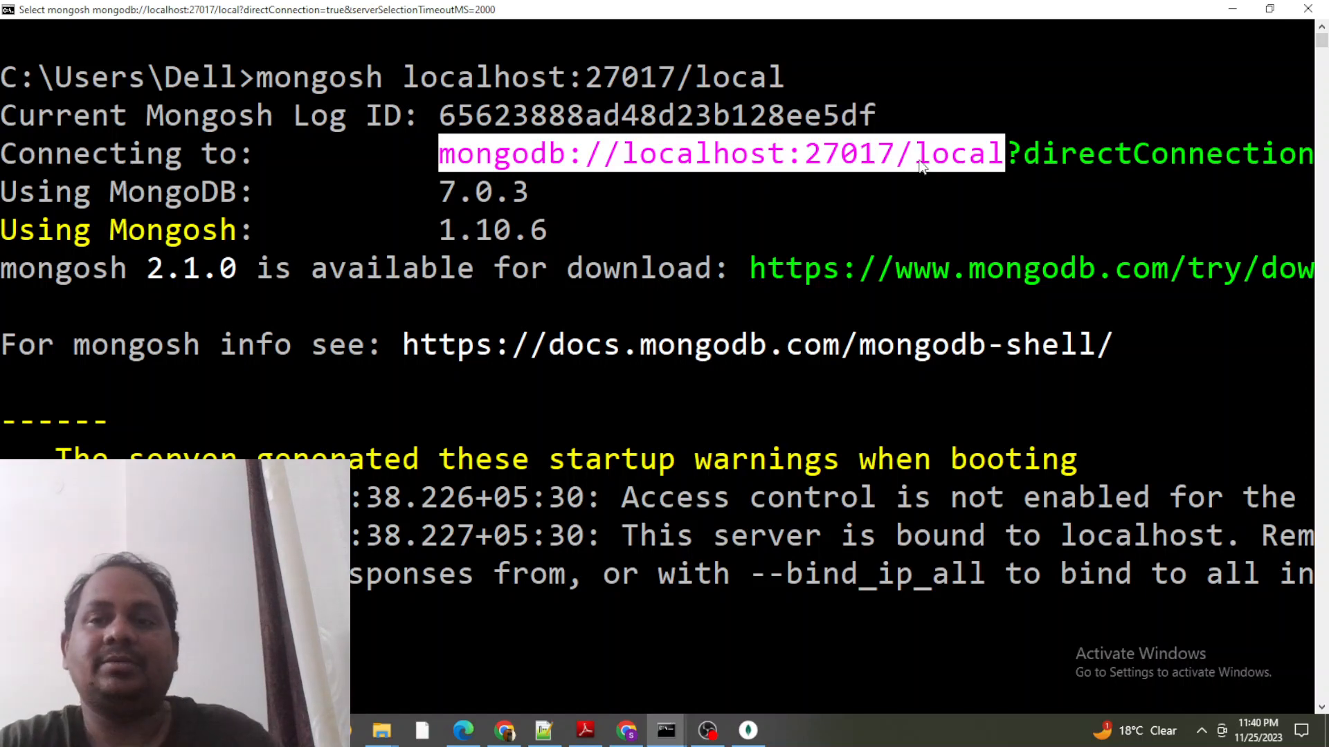
pyautogui.scroll(-4, 737, 312)
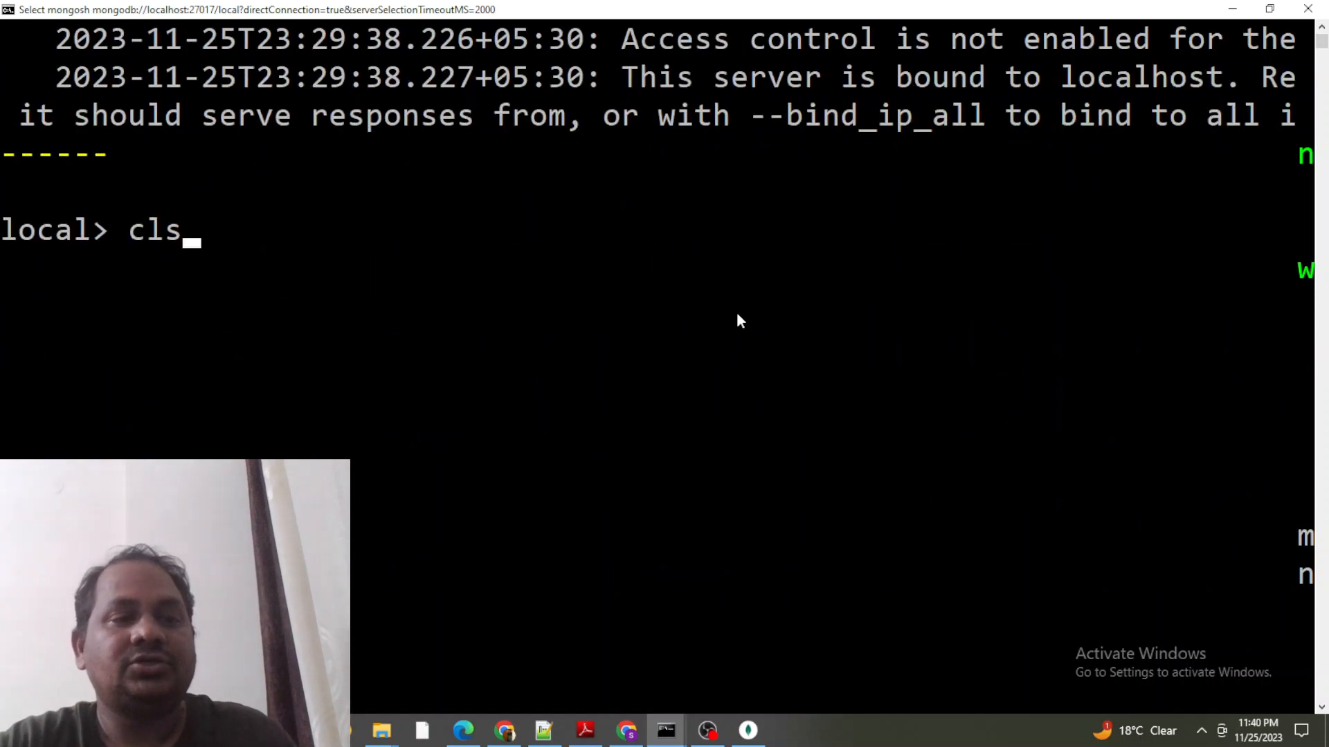
pyautogui.press('Return')
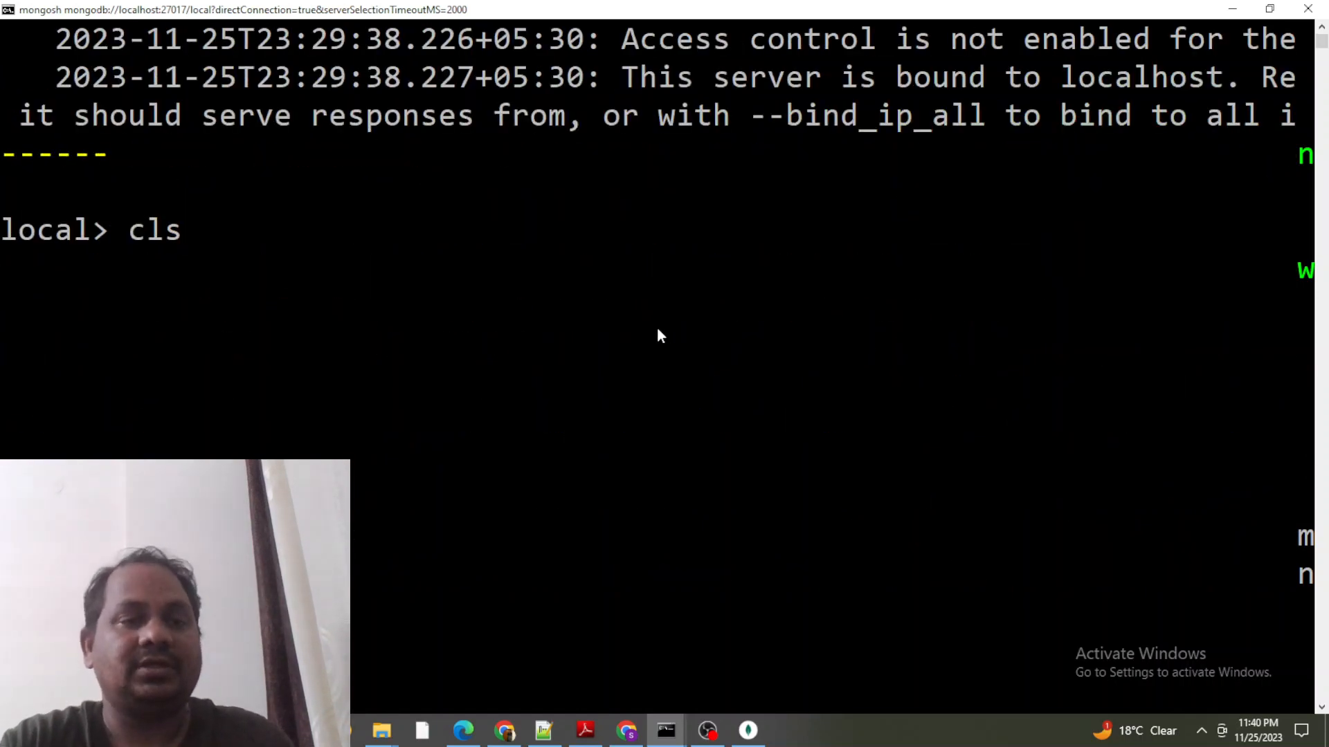
pyautogui.press('Return')
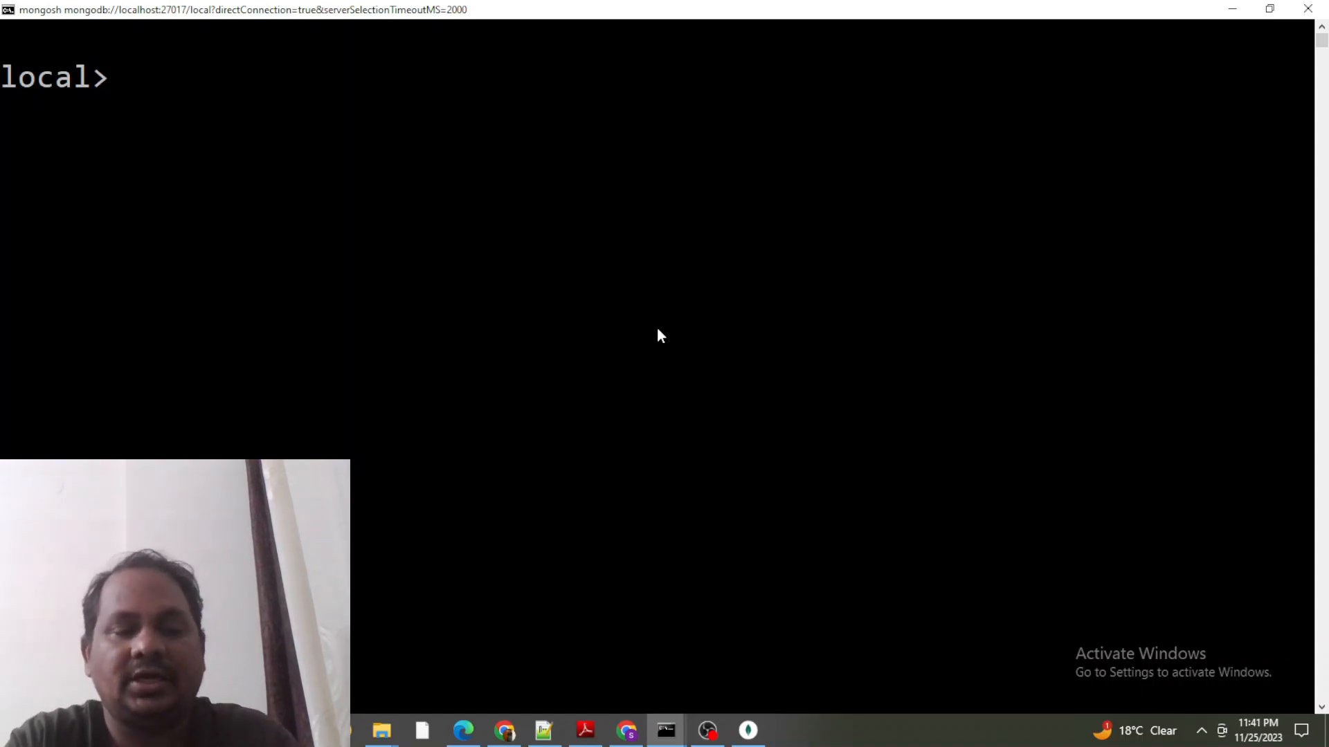
# Step: Switch to the test database with use test and list its contents with show collections
pyautogui.write('use ')
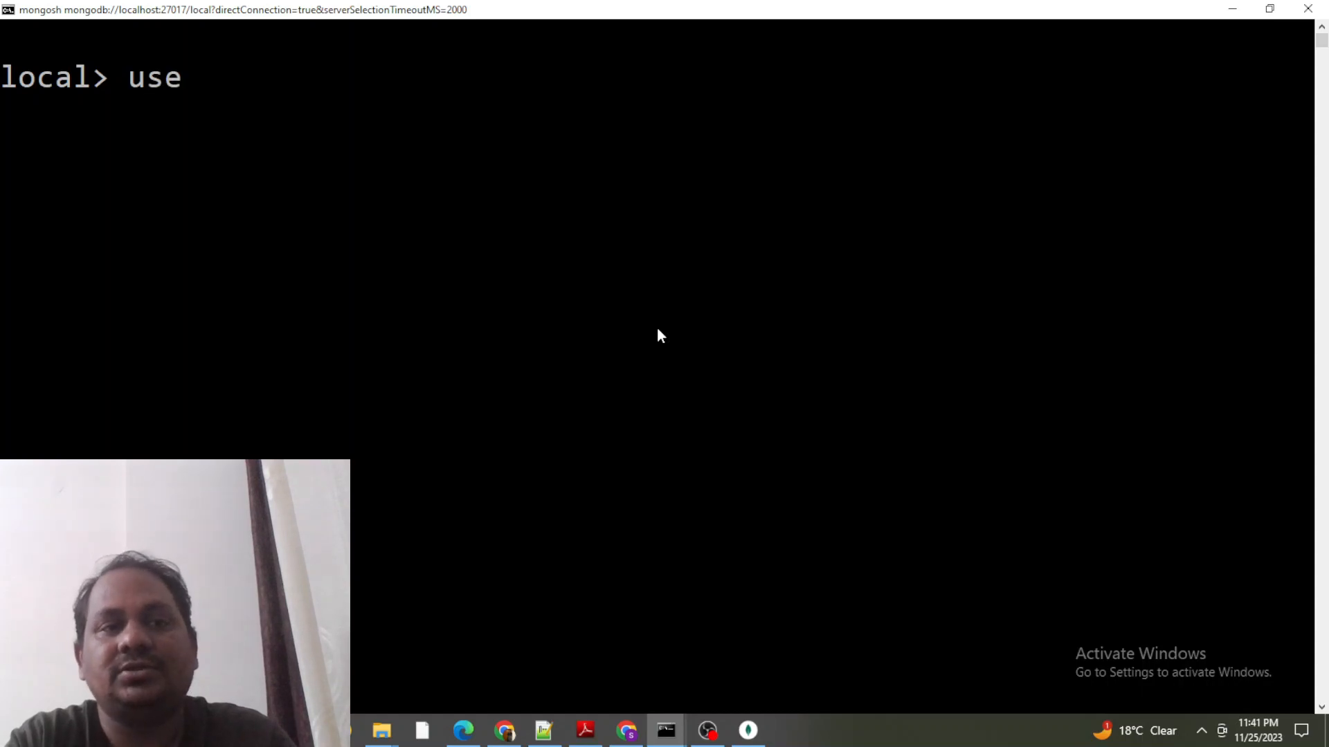
pyautogui.write('test')
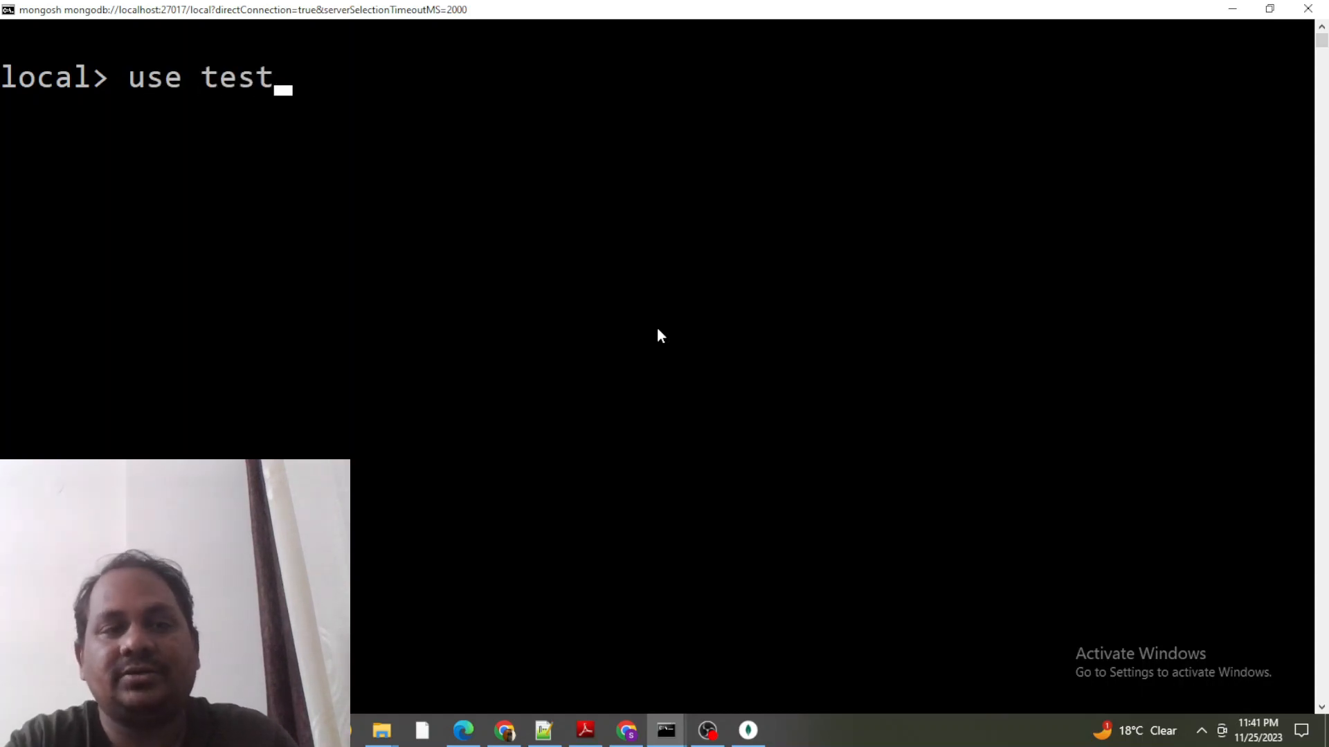
pyautogui.press('Return')
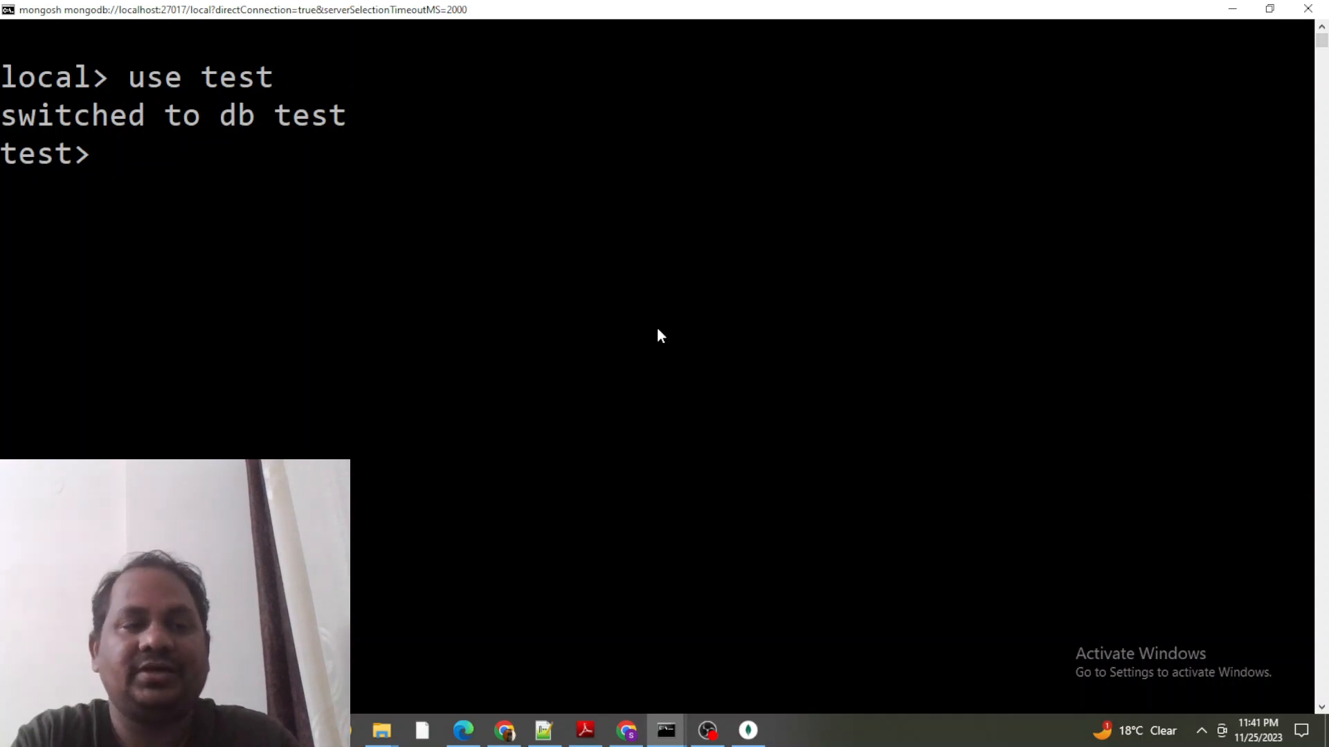
pyautogui.write('show')
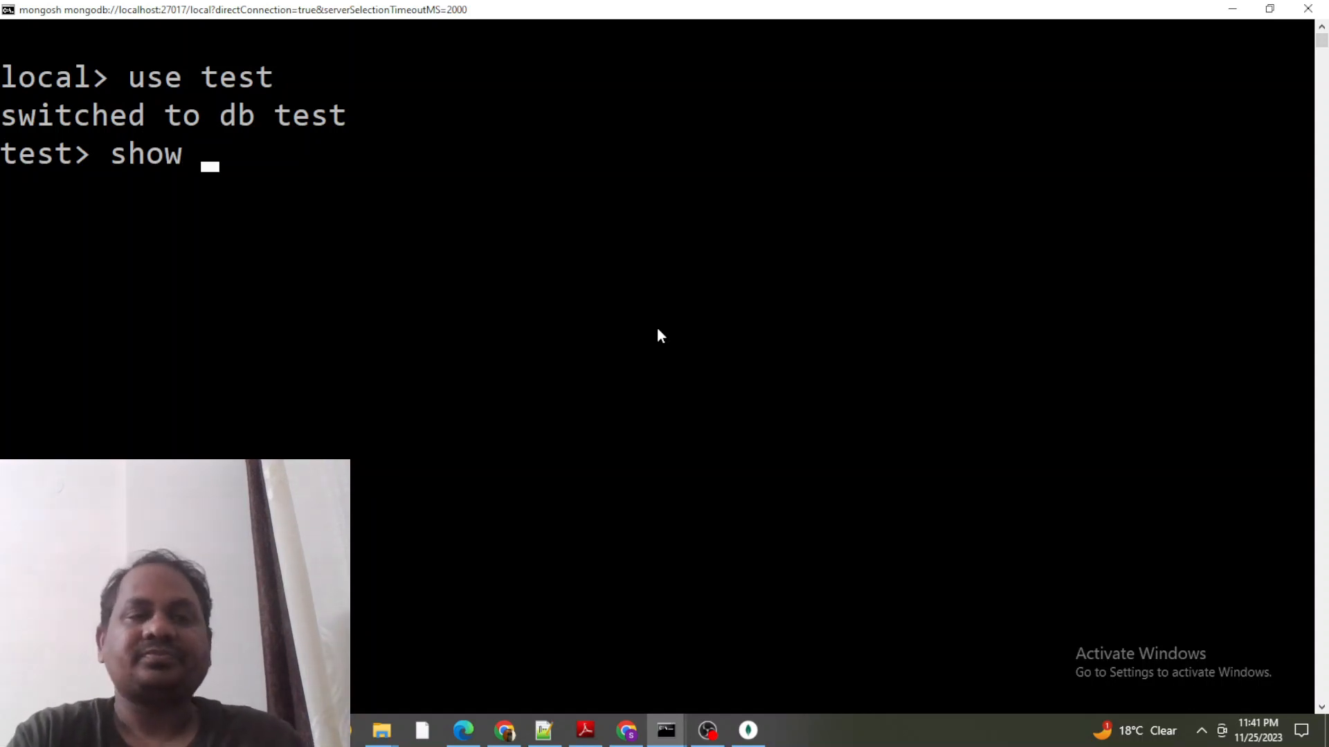
pyautogui.write(' collections')
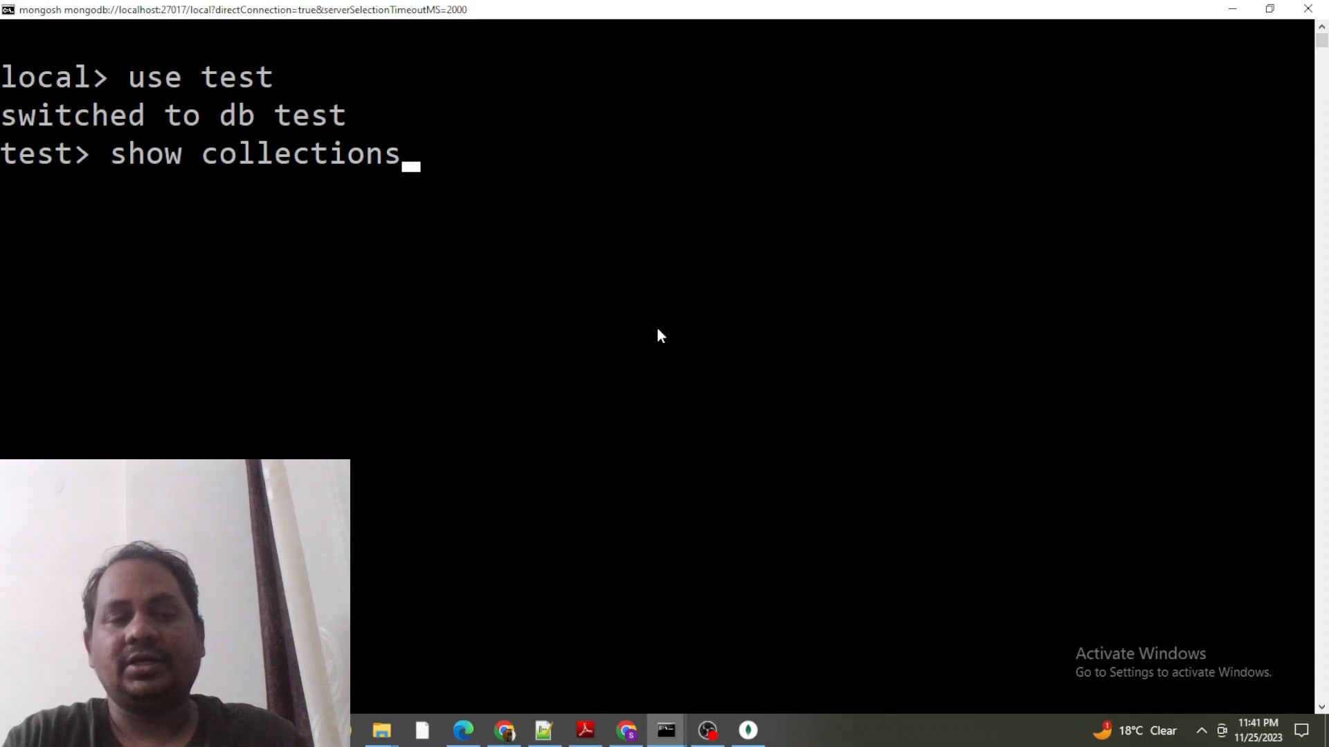
pyautogui.press('Return')
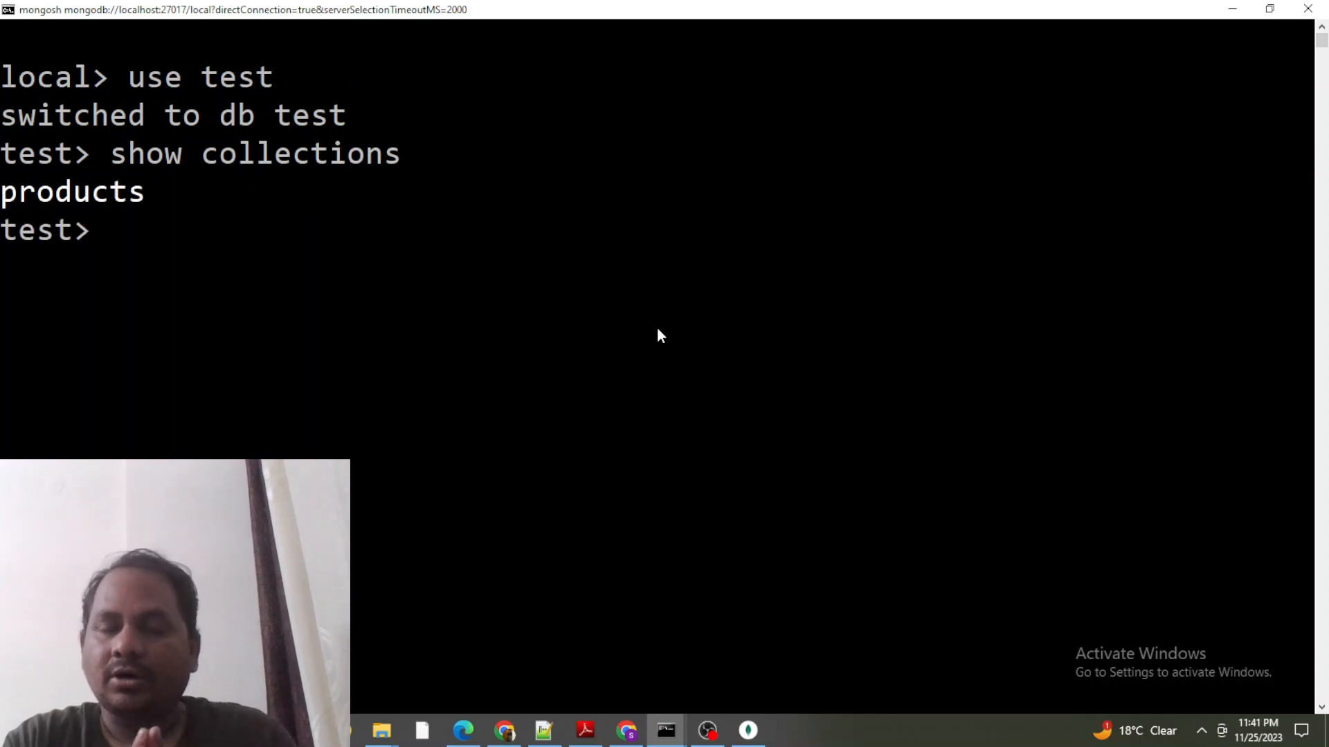